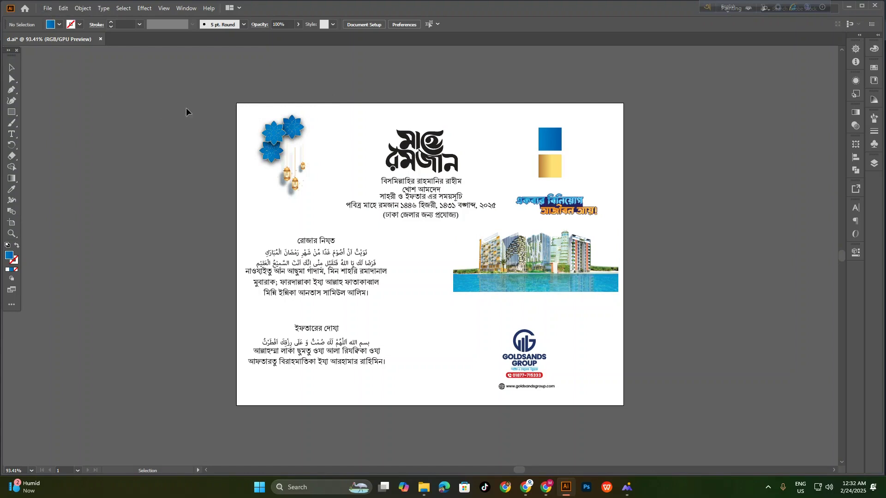
Create a new print document from the A4 preset in portrait orientation
click(47, 10)
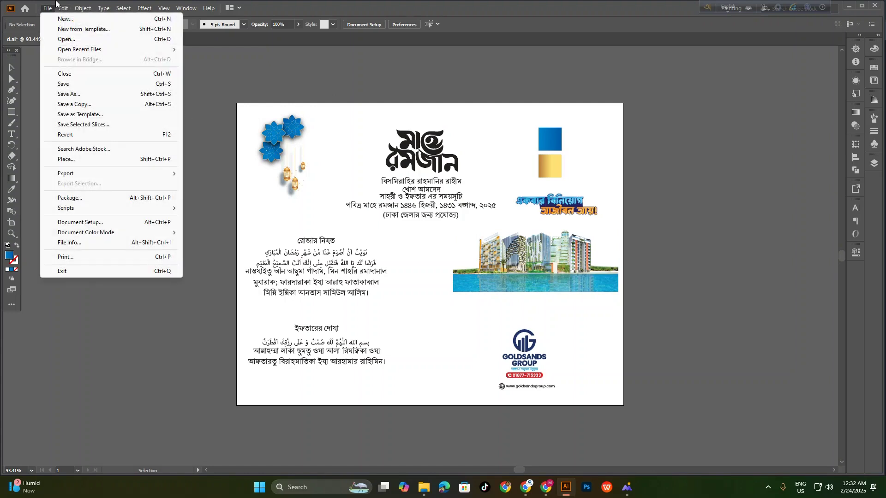
click(94, 26)
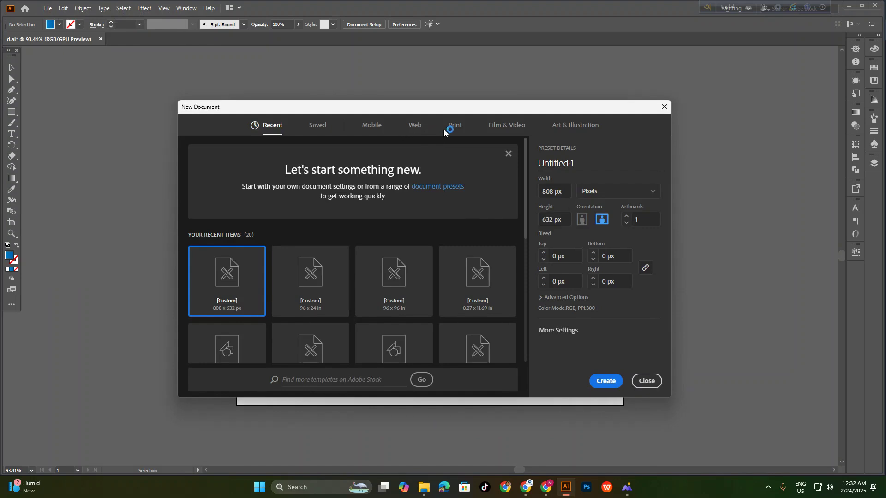
click(445, 128)
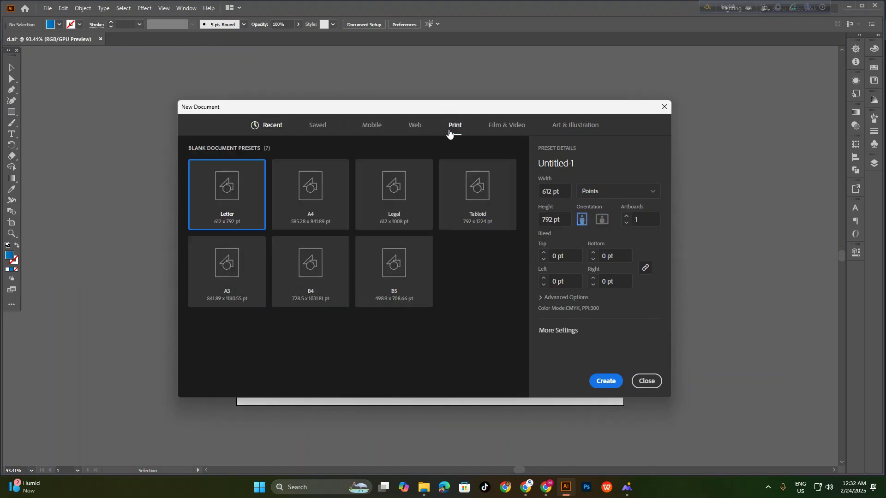
click(314, 207)
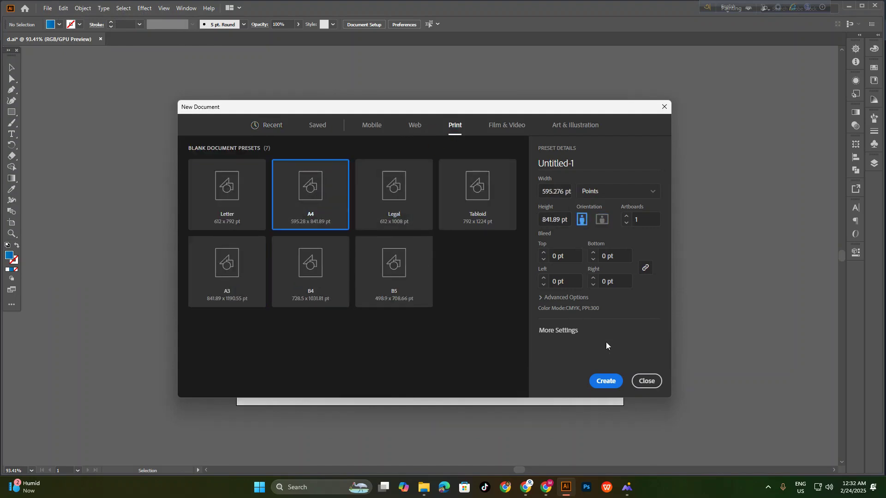
click(599, 380)
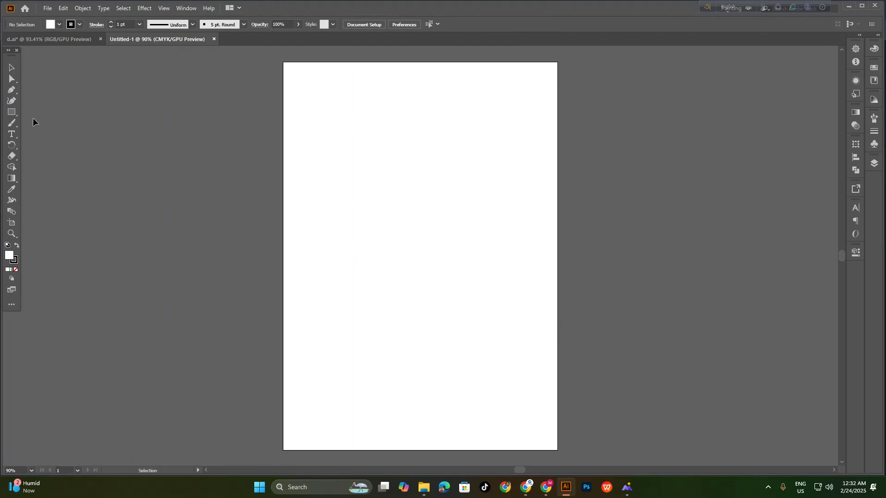
Draw a white rectangle covering the whole A4 artboard and set its stroke to 0 pt
click(12, 112)
drag(282, 62, 557, 450)
click(12, 67)
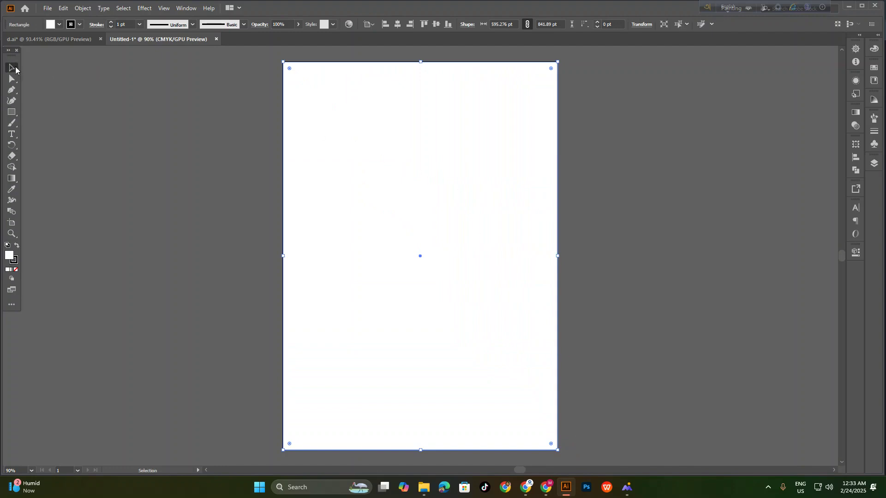
scroll(128, 24, down, 1)
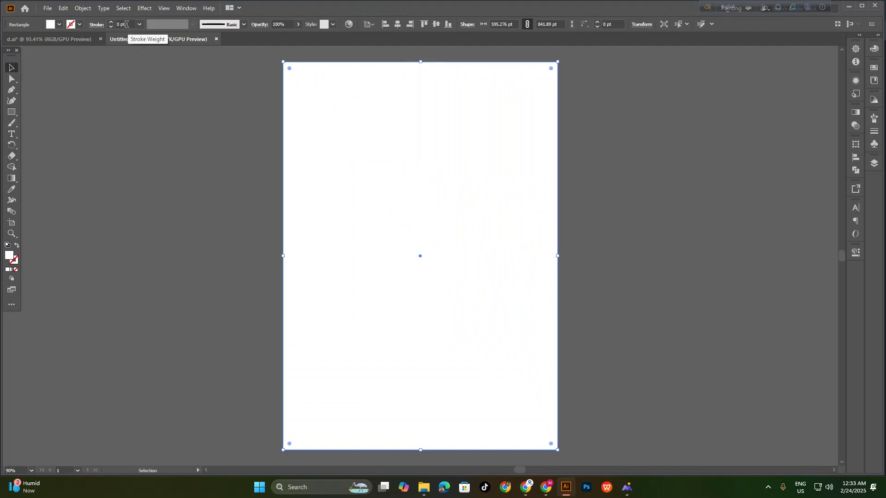
click(86, 10)
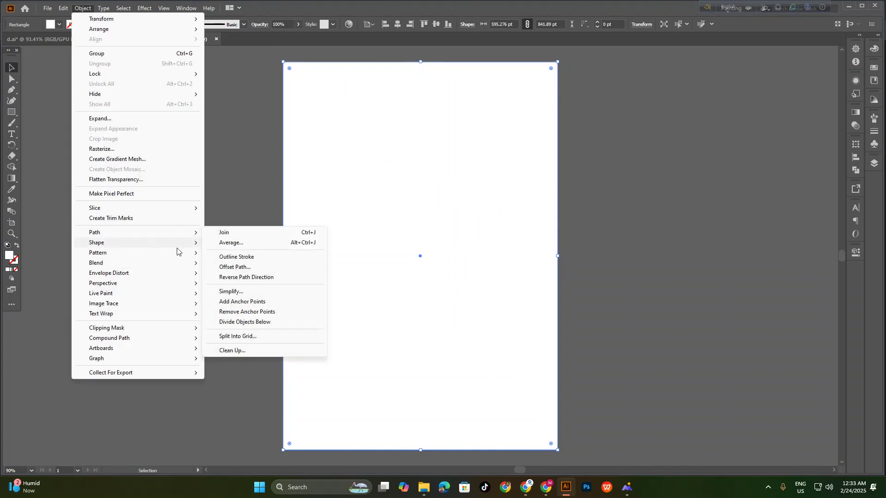
click(254, 268)
click(27, 81)
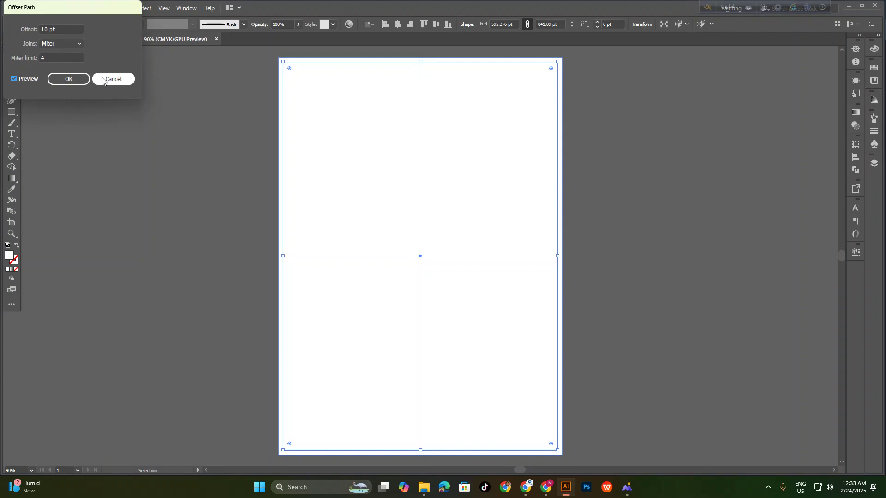
click(119, 80)
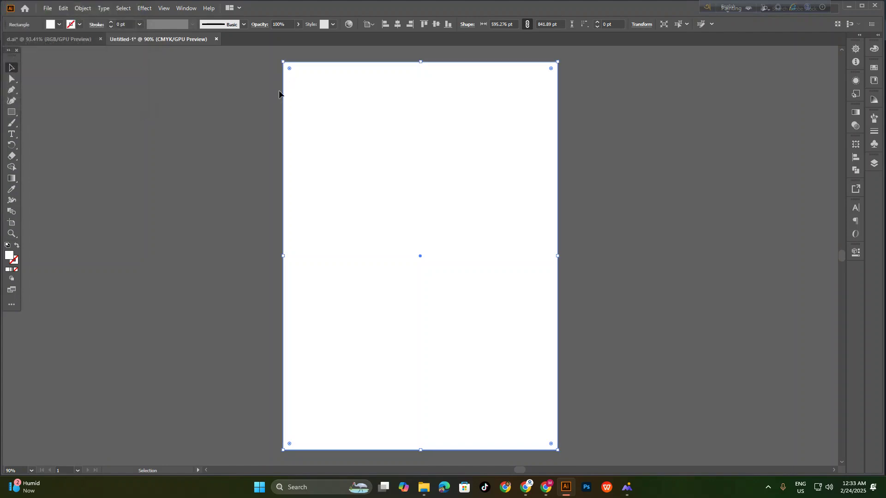
Show the rulers and change their units to inches
key(ctrl+r)
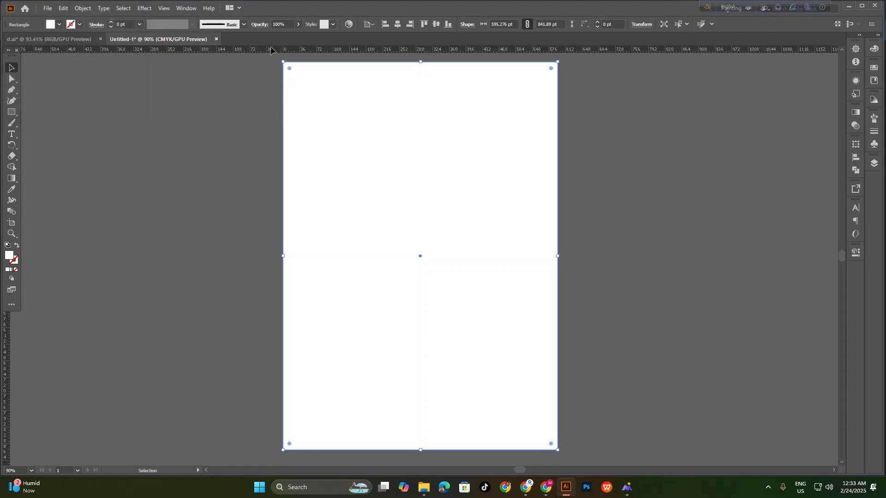
right_click(231, 49)
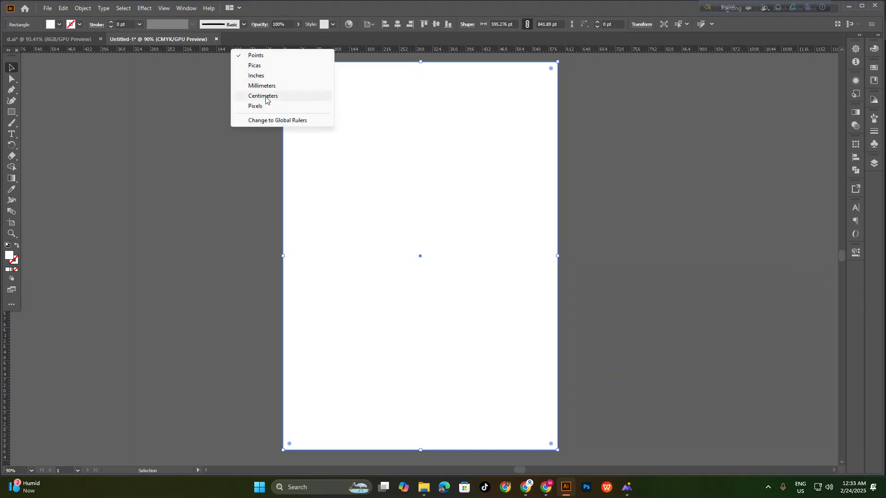
click(266, 79)
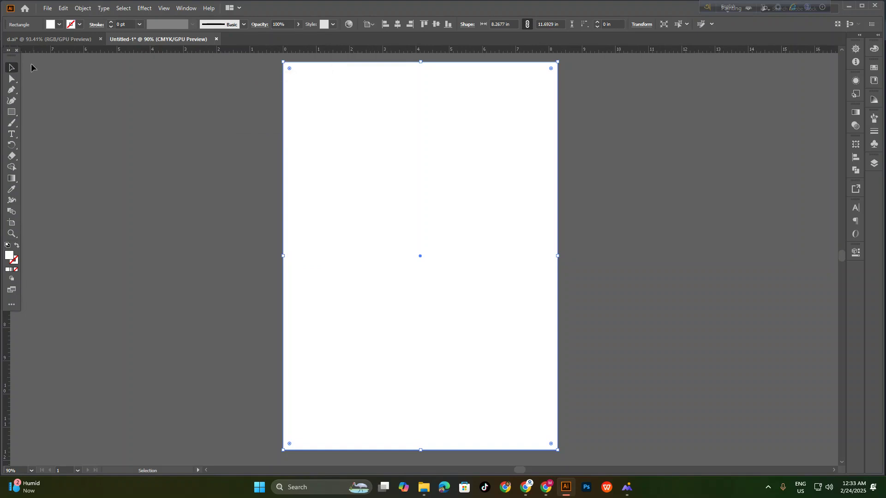
Offset the page-sized rectangle's path inward by -0.375 in with miter joins
click(81, 9)
mouse_move(115, 234)
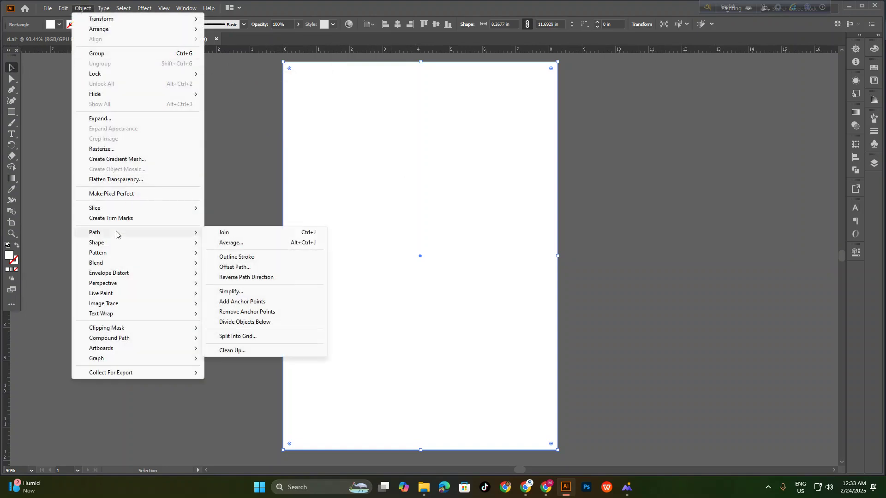
click(246, 268)
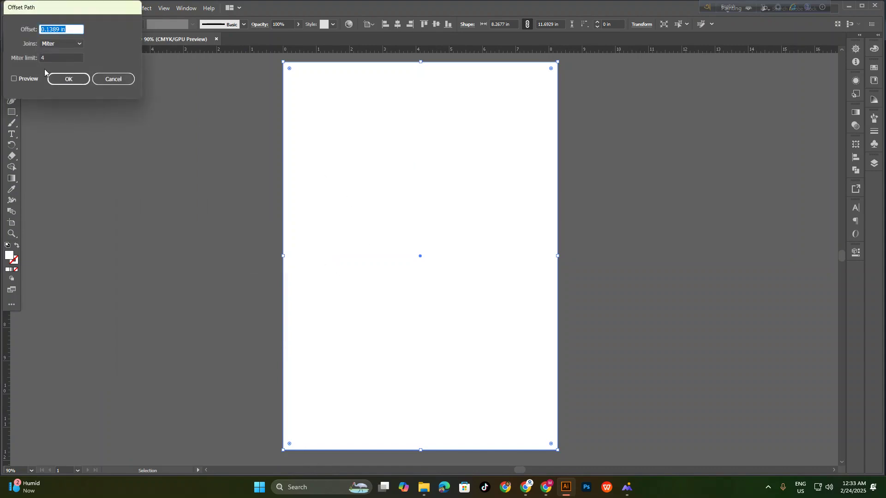
click(26, 79)
double_click(64, 29)
text(0)
key(Down)
key(Down)
key(Down)
key(Down)
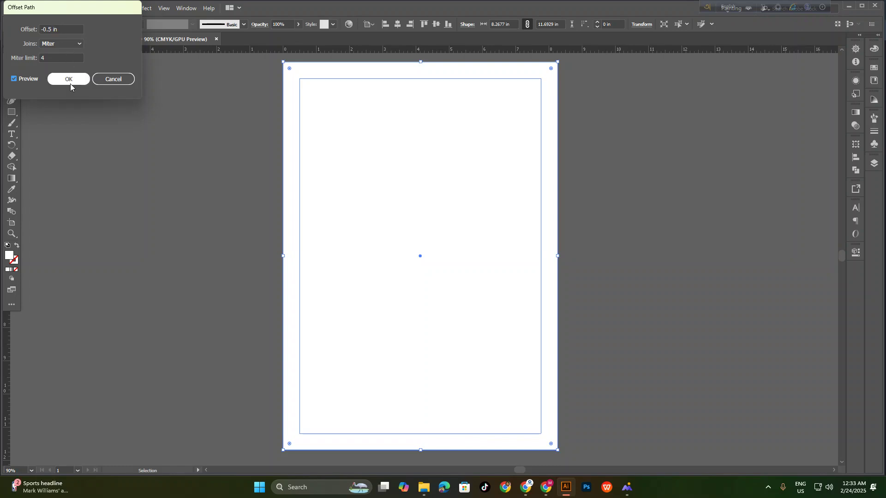
scroll(64, 26, up, 1)
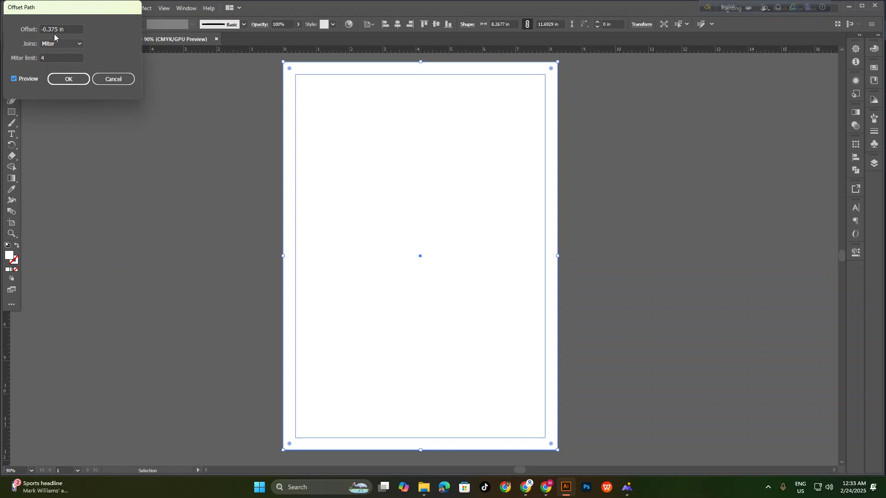
click(66, 79)
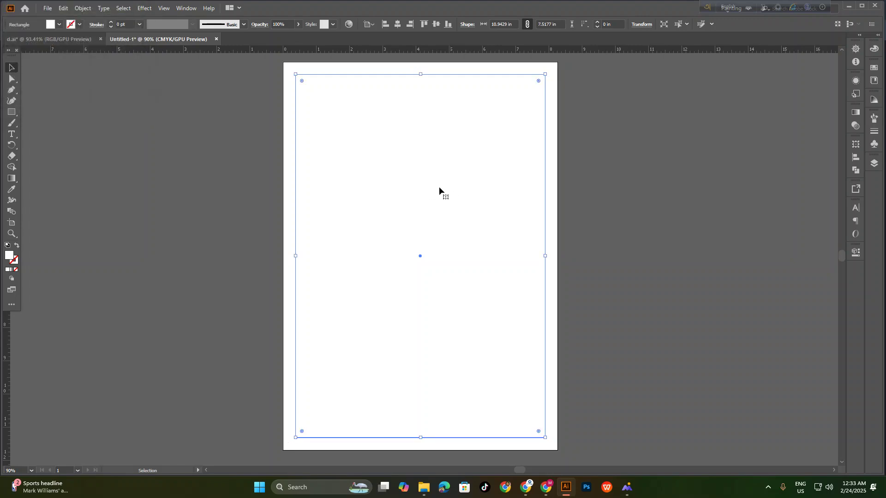
Convert the inset rectangle into margin guides and lock the page-sized background rectangle
right_click(363, 158)
click(404, 292)
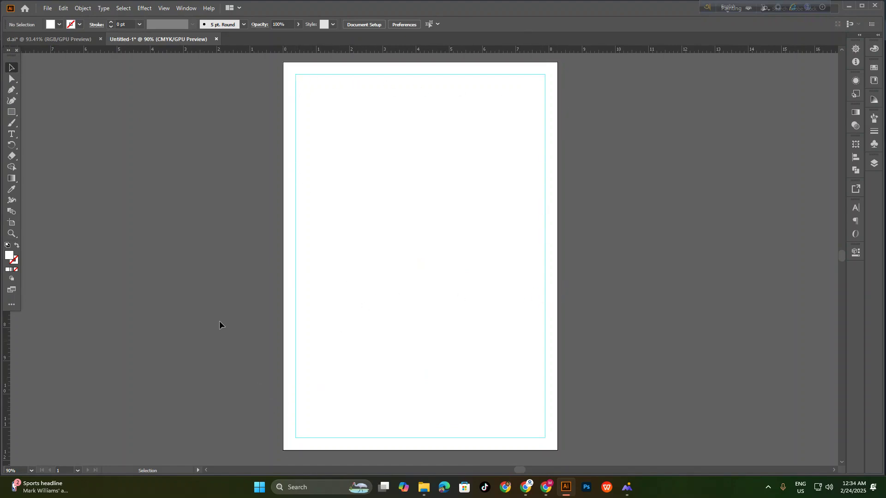
drag(239, 322, 406, 351)
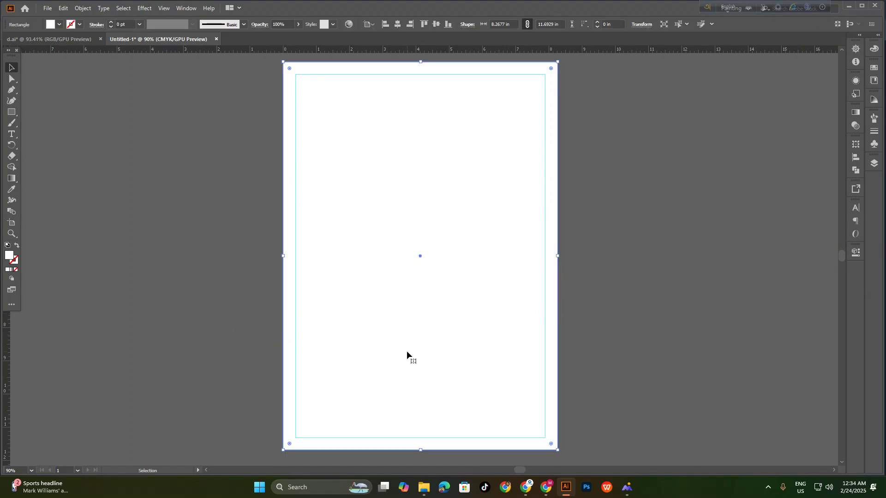
key(ctrl+2)
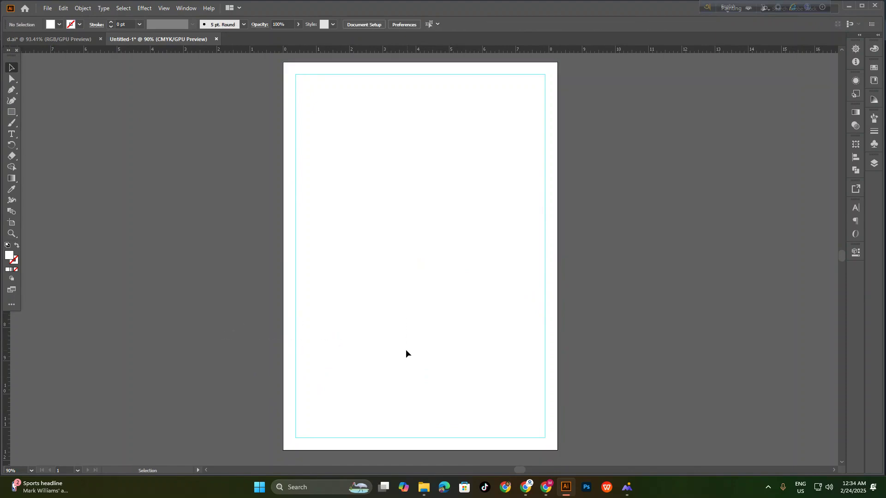
Examine the prepared titles, prayer texts, colour swatches and artwork in d.ai, then return to the new document
click(76, 39)
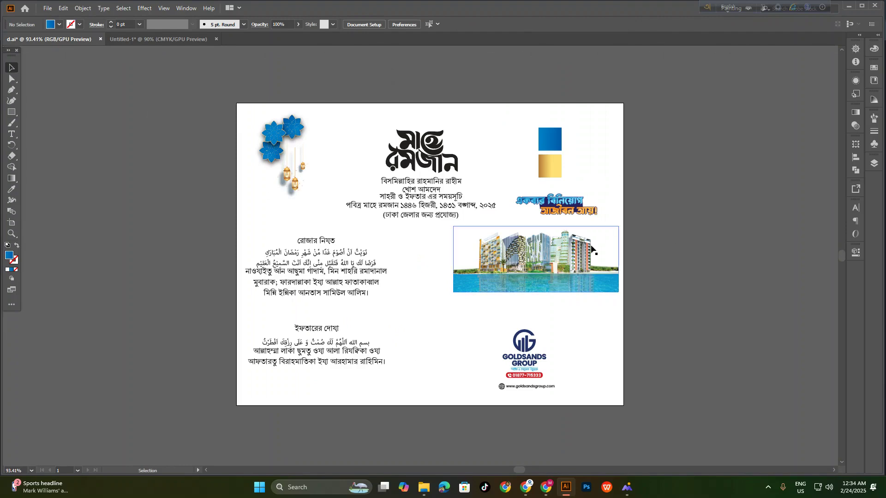
drag(538, 186, 585, 259)
drag(487, 346, 485, 339)
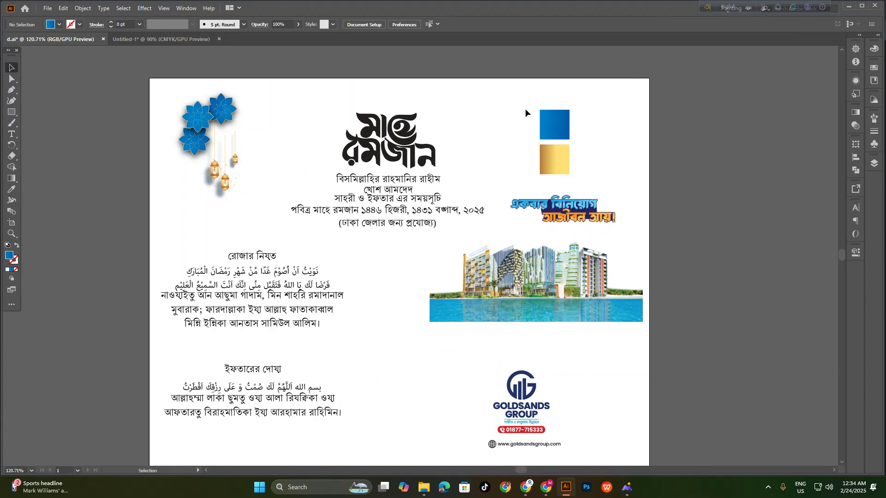
drag(541, 116, 503, 209)
drag(504, 210, 539, 207)
drag(436, 362, 474, 342)
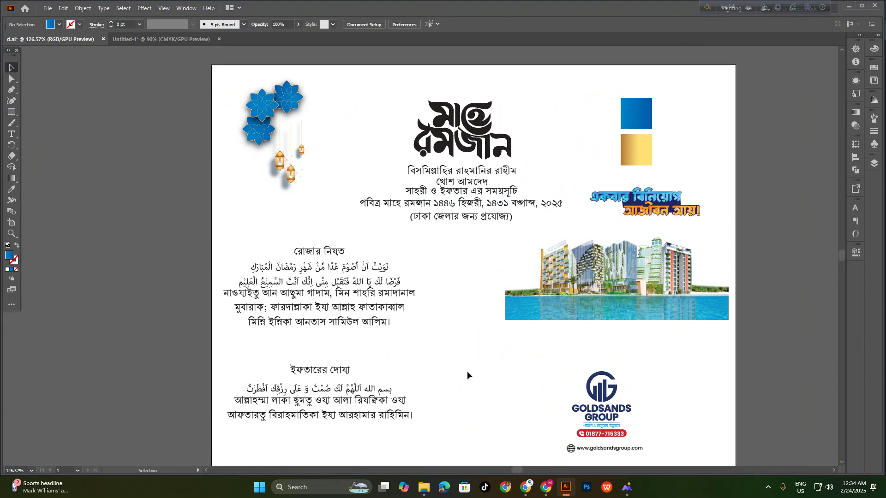
click(146, 40)
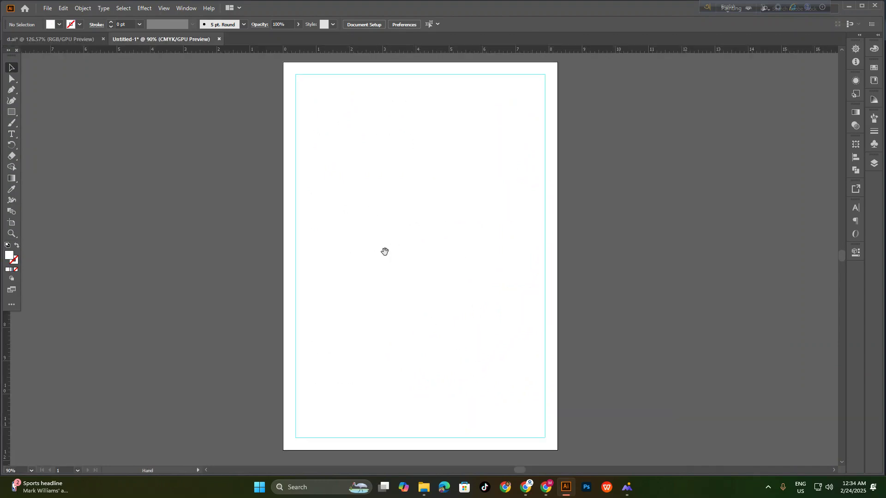
Draw an open scalloped Pen path about 5.44 × 3.63 in, rising from beyond the page's left edge toward its upper right
drag(385, 251, 377, 257)
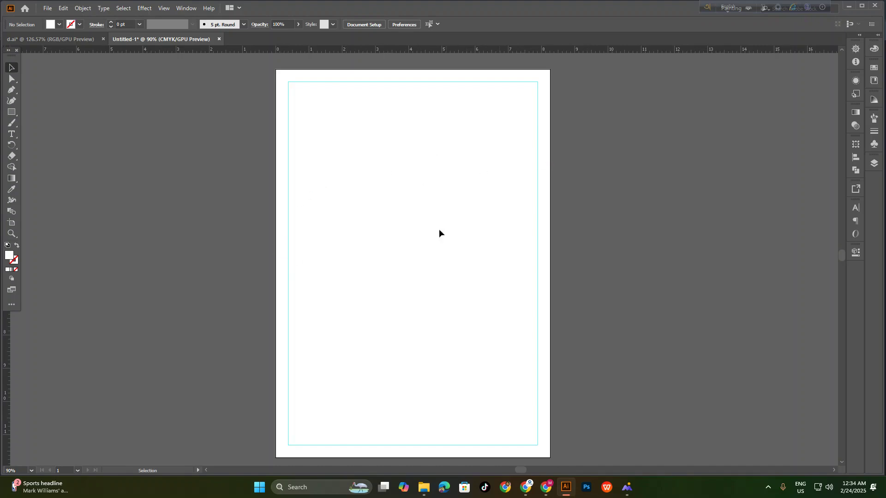
click(12, 90)
click(267, 242)
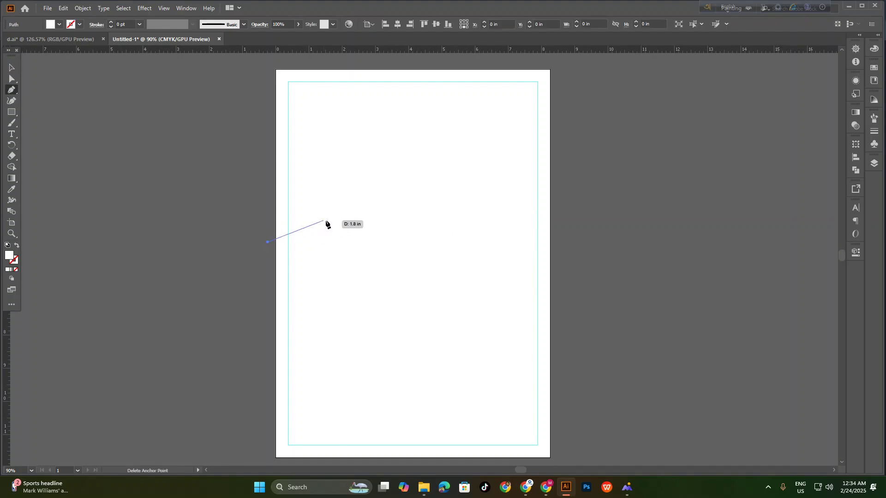
drag(328, 219, 408, 186)
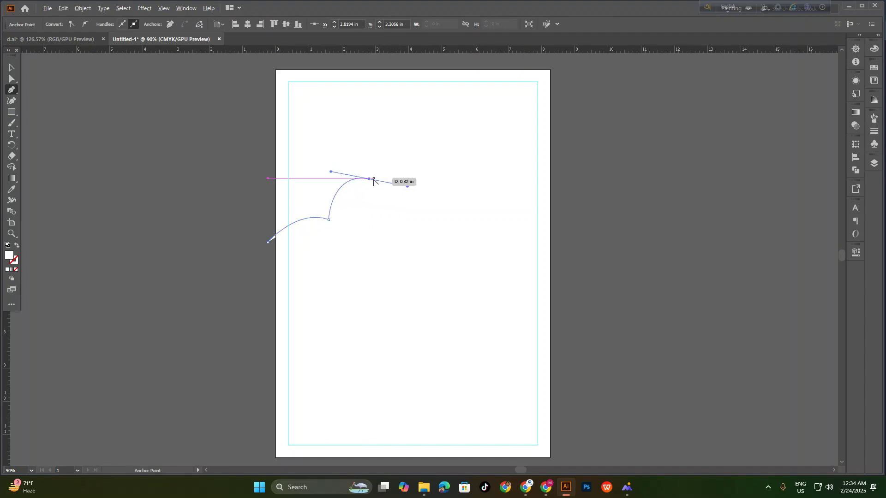
click(370, 180)
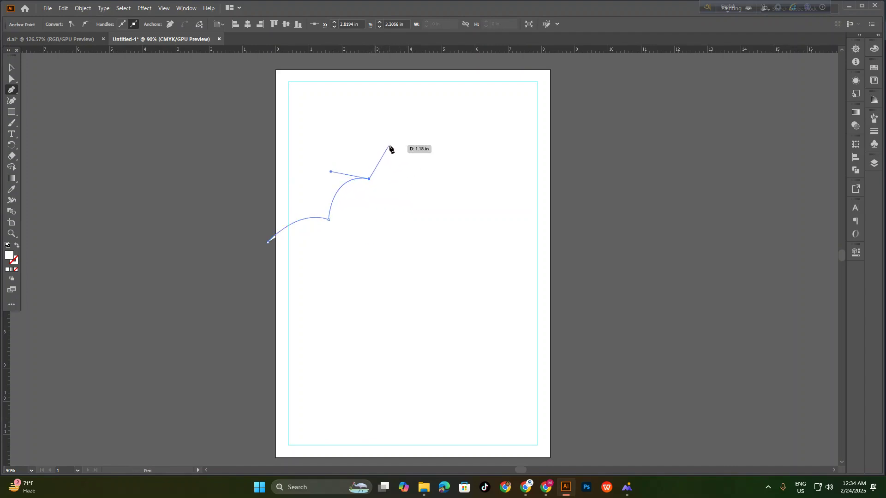
drag(395, 145, 416, 151)
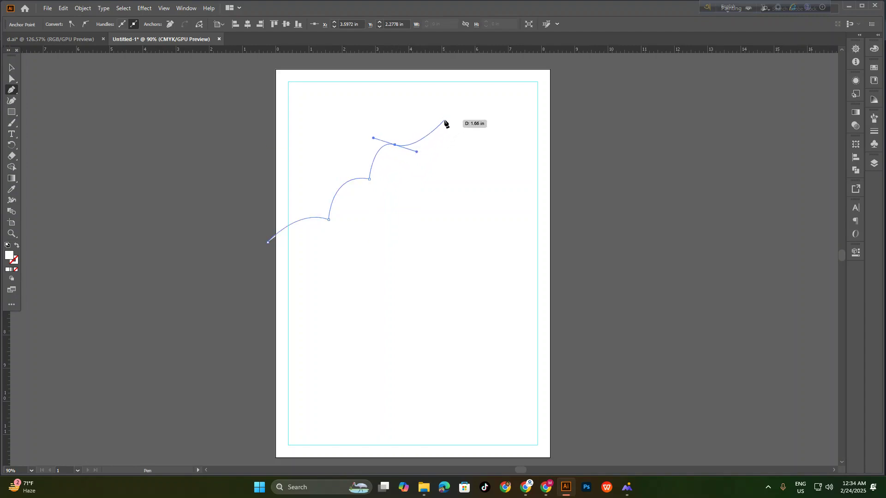
click(449, 122)
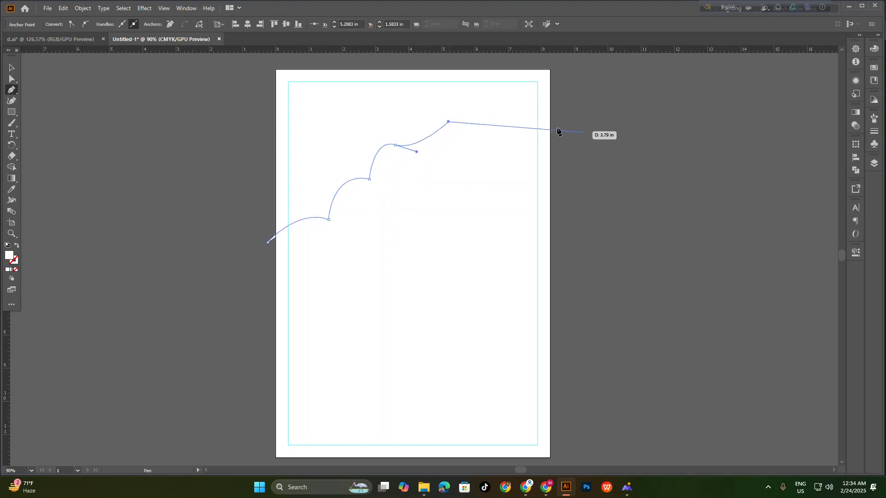
click(16, 71)
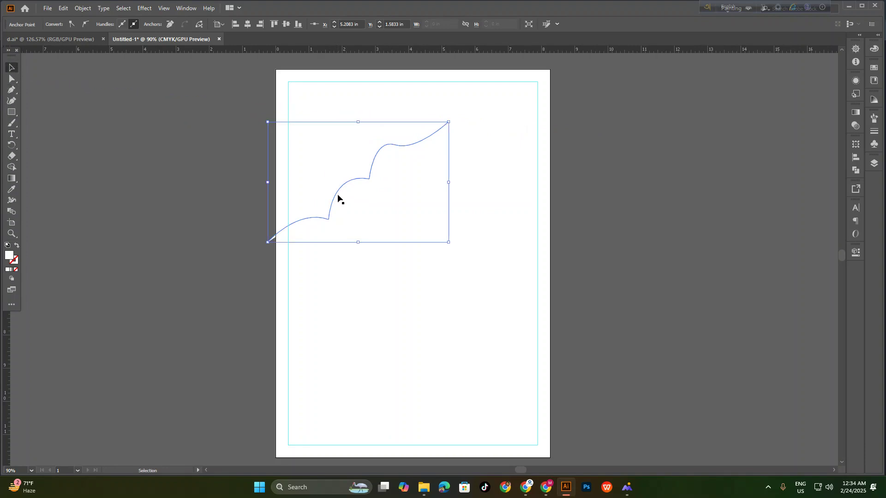
Give the scalloped path a 4 pt black stroke and no fill
click(353, 194)
drag(320, 157, 339, 196)
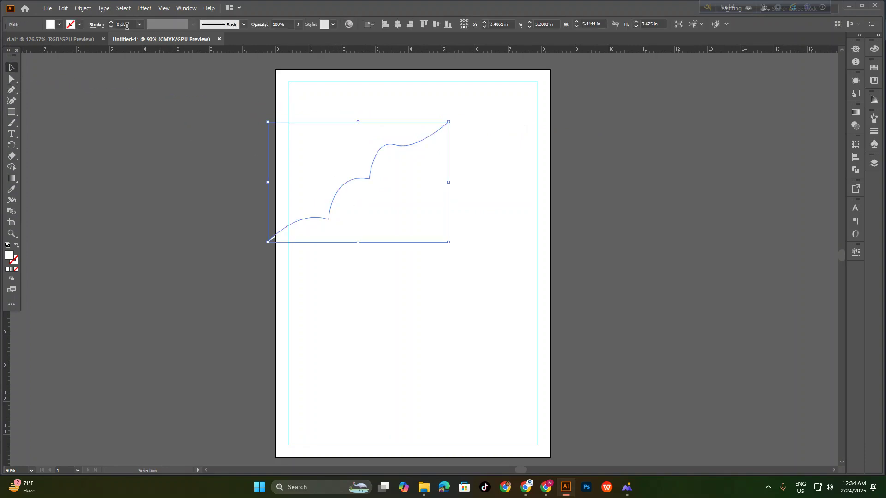
scroll(127, 26, up, 4)
click(59, 26)
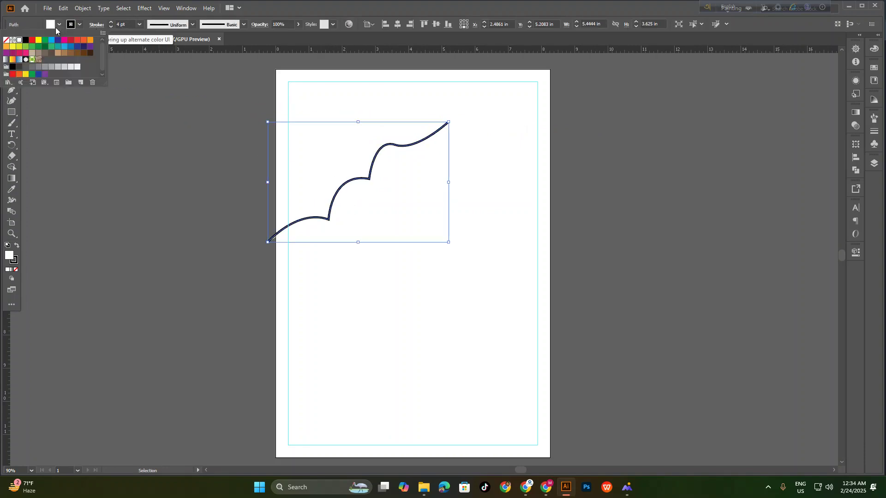
click(6, 42)
click(124, 175)
Duplicate the scalloped path horizontally, placing the copy about 2.36 in to the right of the original
key(ctrl+space)
drag(388, 148, 388, 242)
drag(359, 233, 430, 239)
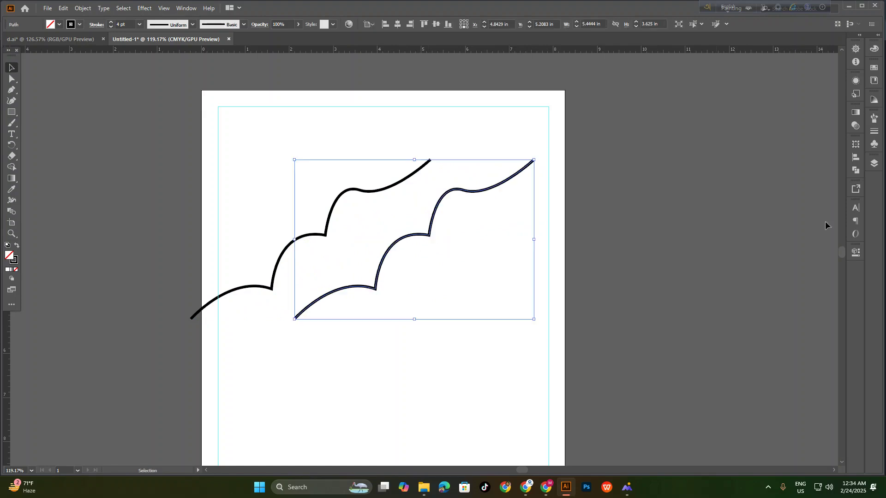
Flip the copied scalloped path horizontally and move it right until both halves meet at a central peak
click(853, 256)
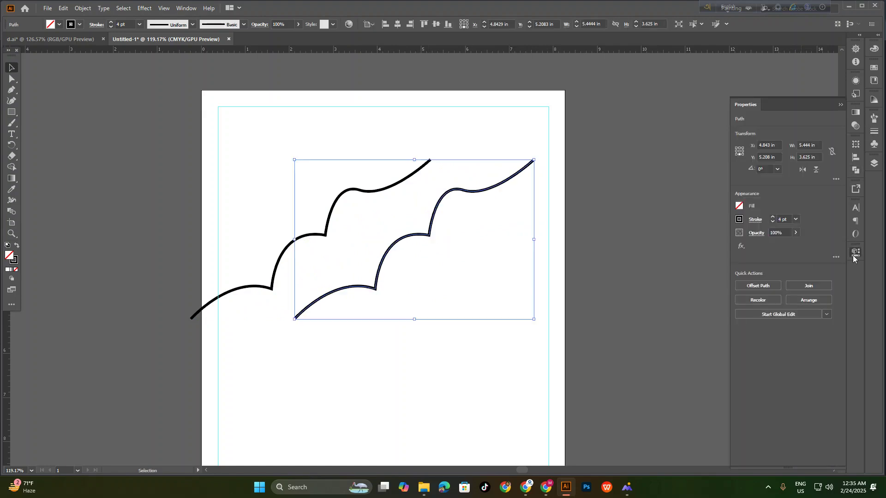
click(804, 171)
click(435, 251)
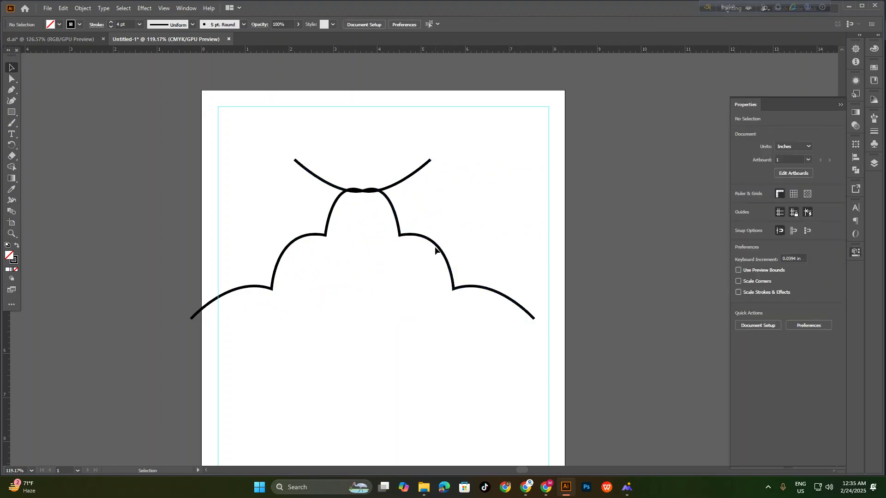
drag(456, 251, 592, 251)
click(597, 174)
drag(556, 133, 484, 147)
drag(543, 181, 464, 253)
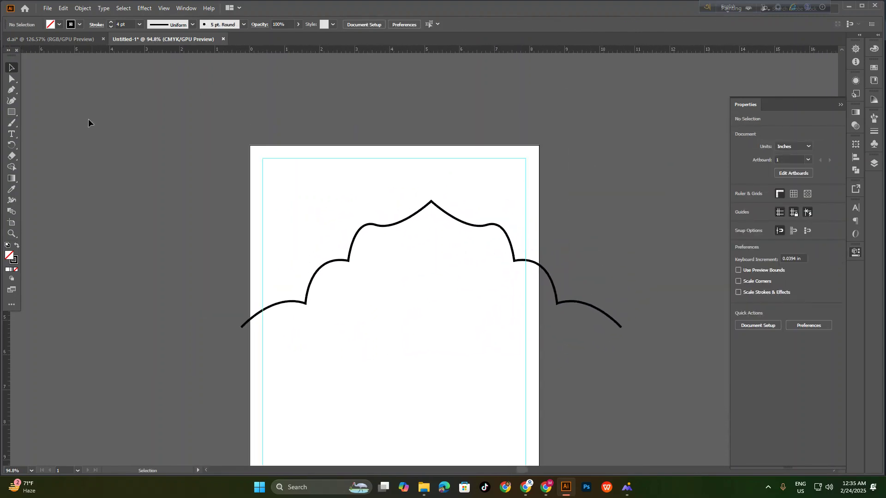
Raise the anchor at the arch's peak to about 4.19 in overall height and reshape the right half's upper curve with its handle
click(15, 79)
mouse_move(419, 189)
mouse_down()
mouse_move(454, 216)
mouse_move(432, 201)
mouse_move(431, 181)
mouse_up()
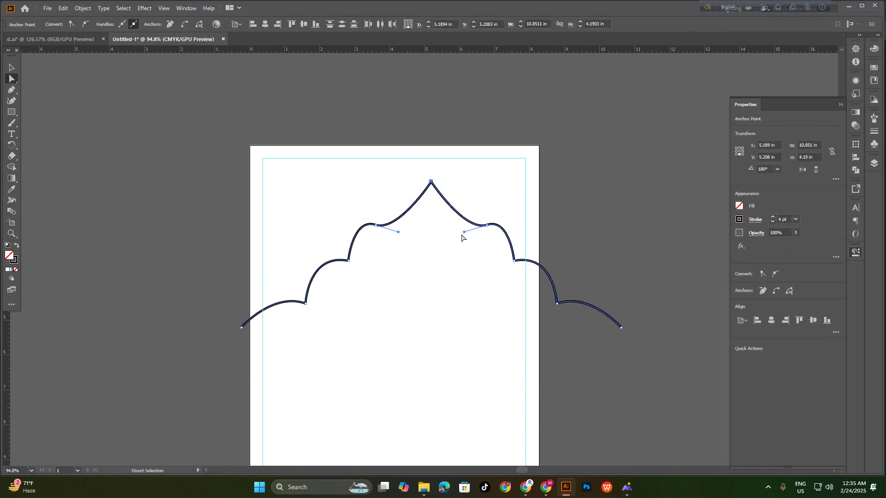
drag(463, 232, 446, 226)
Delete the left half of the arch
click(12, 67)
drag(321, 178, 376, 279)
key(Delete)
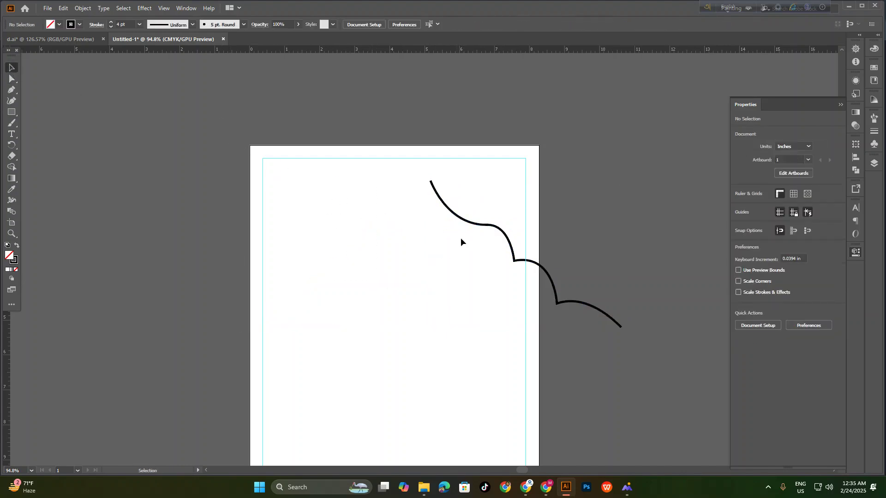
Duplicate the reshaped right half, flip the copy horizontally and place it on the left so the tips meet at the peak
drag(436, 228, 436, 229)
drag(491, 229, 362, 229)
click(803, 170)
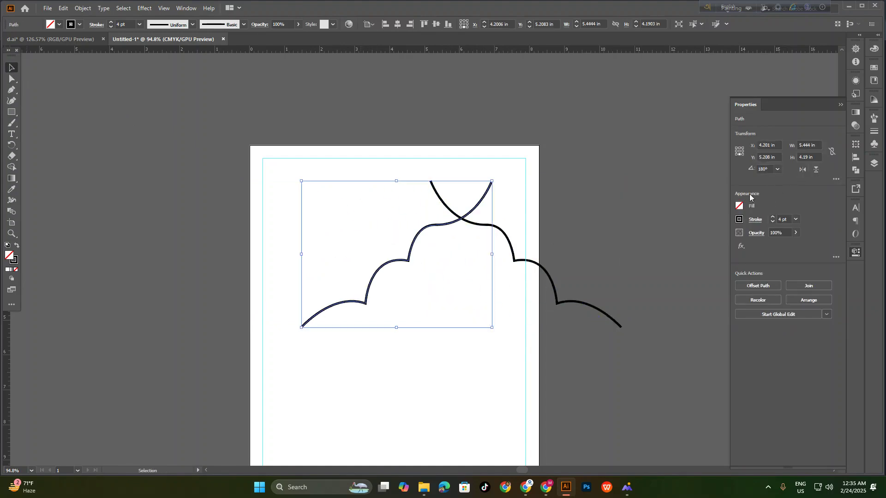
drag(430, 227, 370, 224)
click(354, 218)
scroll(491, 259, down, 2)
scroll(491, 259, up, 1)
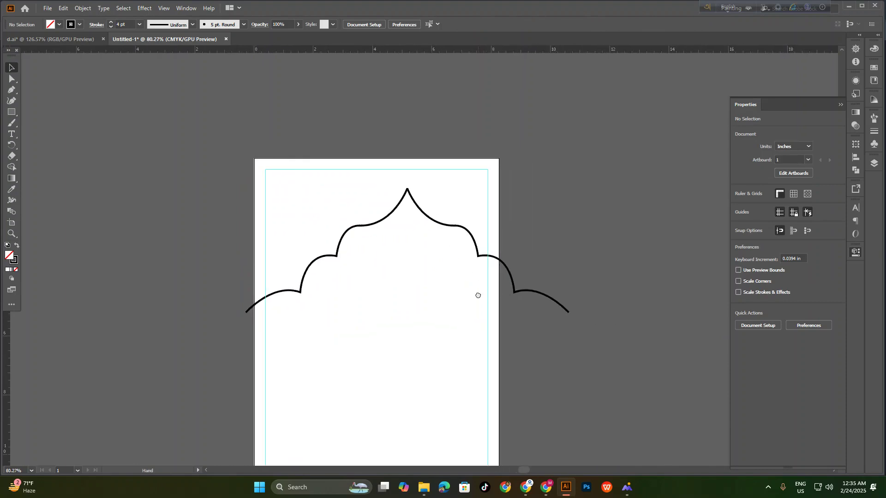
Join the two halves of the arch at the peak into one path
click(493, 264)
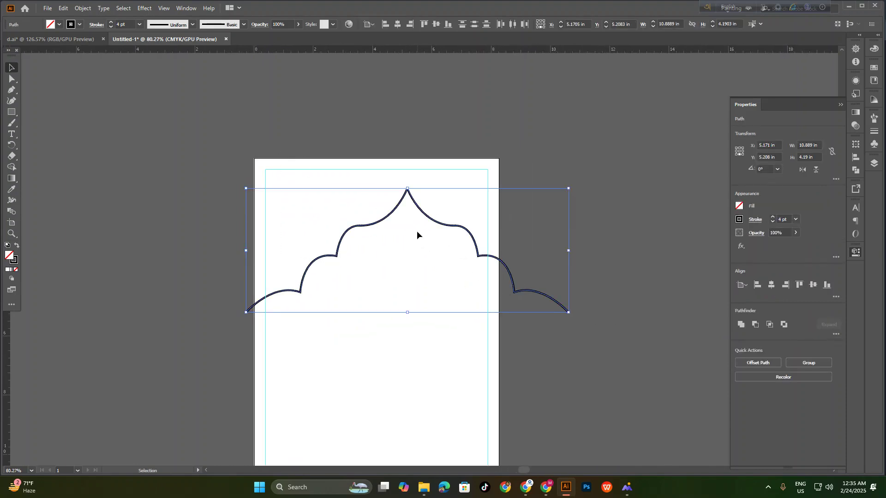
drag(409, 239, 440, 270)
drag(440, 269, 422, 270)
mouse_move(382, 214)
mouse_down()
mouse_move(422, 252)
mouse_move(538, 255)
mouse_move(503, 273)
mouse_move(384, 226)
mouse_up()
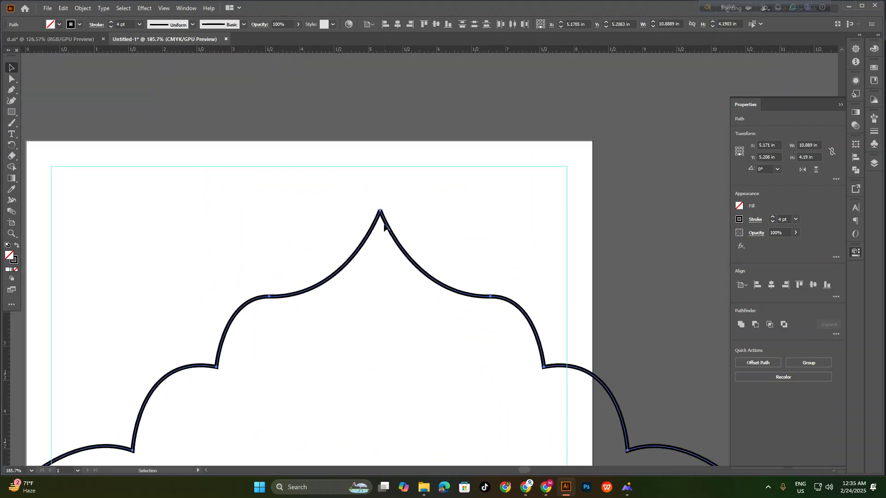
right_click(384, 226)
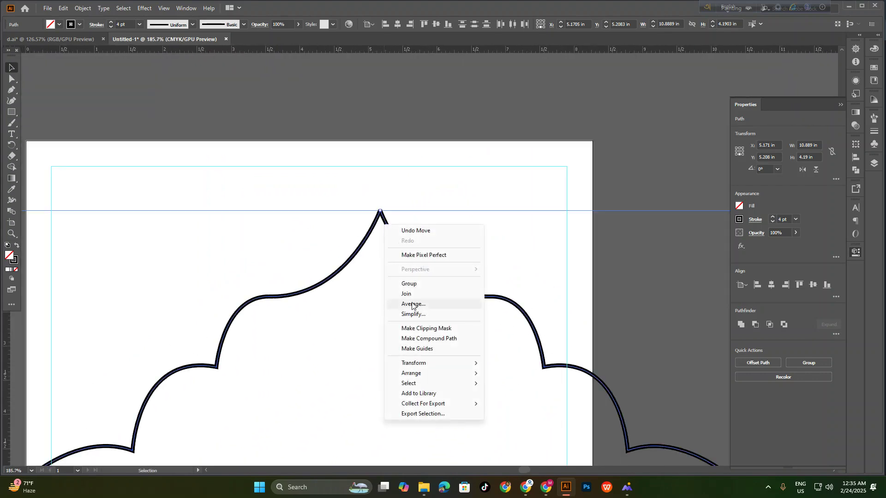
click(415, 295)
click(421, 194)
Centre the arch path horizontally on the artboard and scale it down proportionally to about 8.88 × 3.42 in
drag(420, 193, 404, 230)
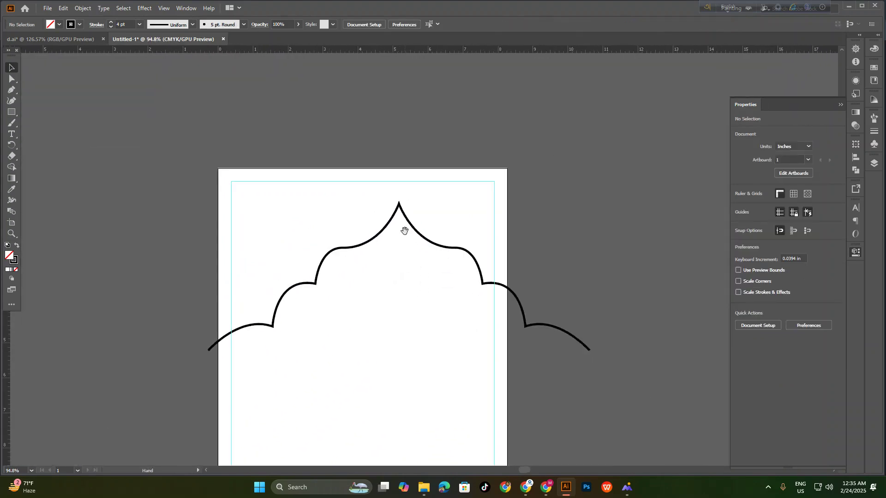
click(481, 267)
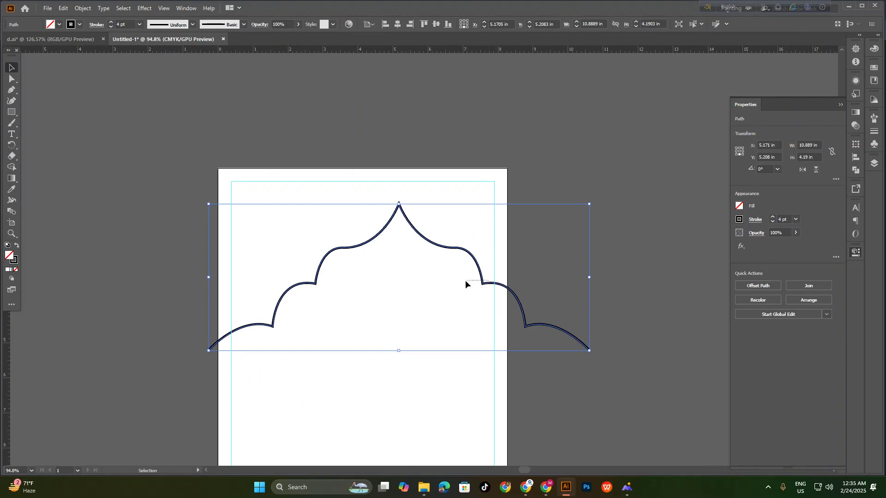
click(397, 24)
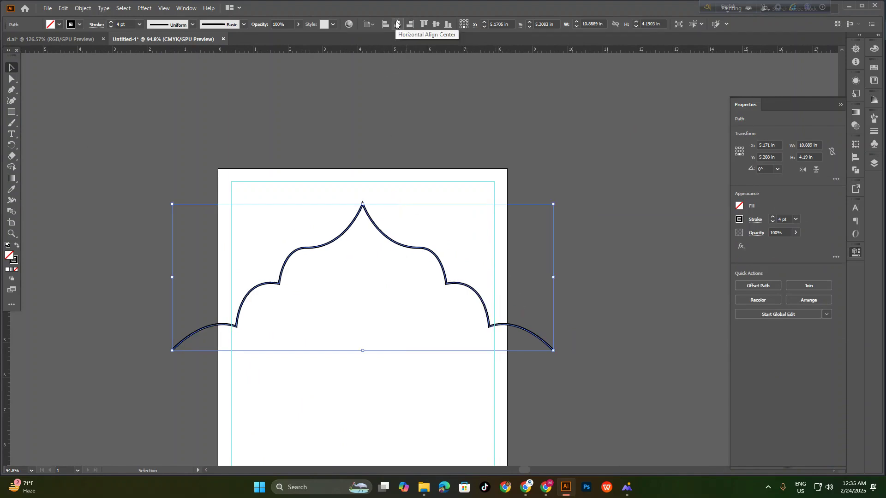
click(390, 200)
drag(390, 200, 363, 325)
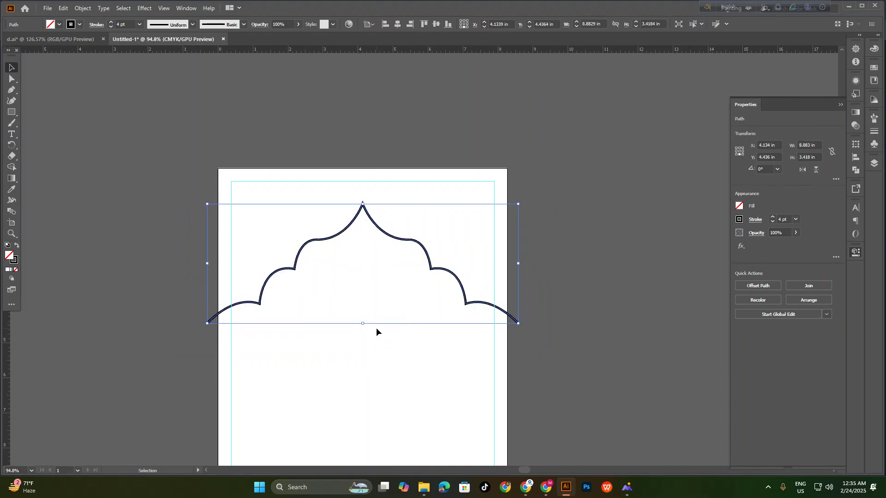
click(392, 332)
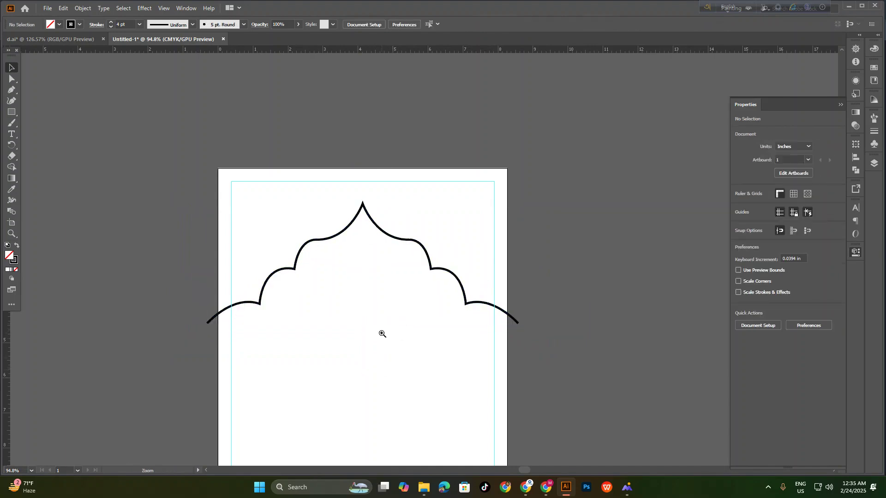
Draw a page-wide rectangle about 8.27 × 4.79 in from the artboard's top edge to just below the arch
scroll(396, 336, up, 2)
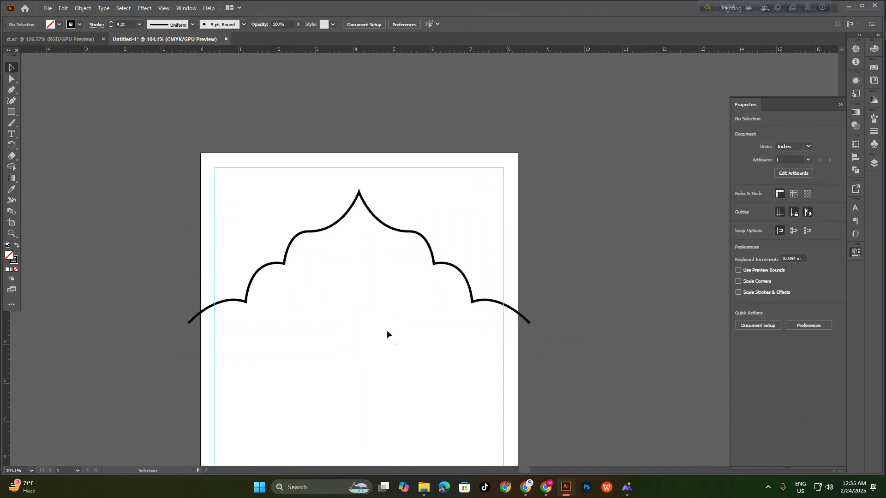
drag(395, 346, 333, 174)
click(298, 143)
scroll(320, 188, down, 2)
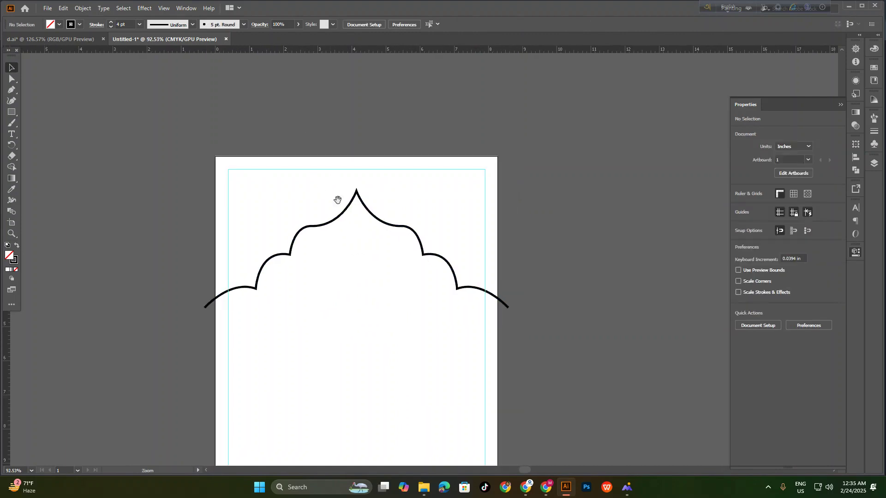
scroll(338, 262, down, 3)
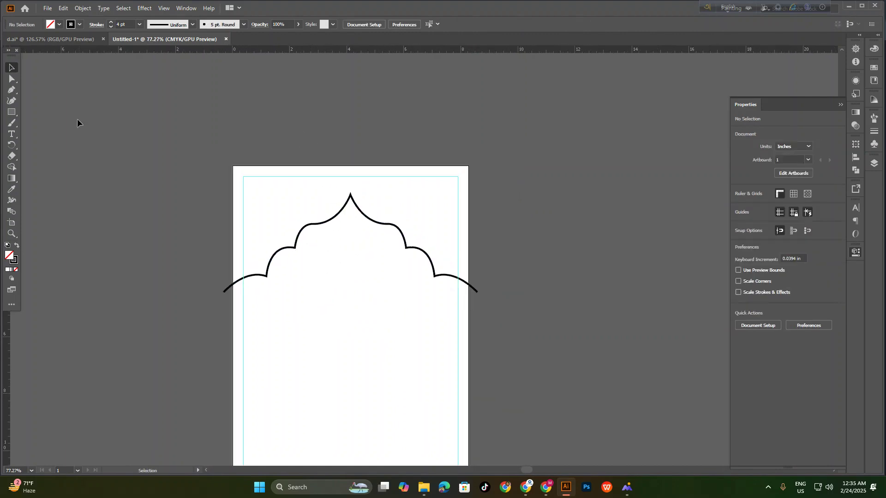
click(15, 115)
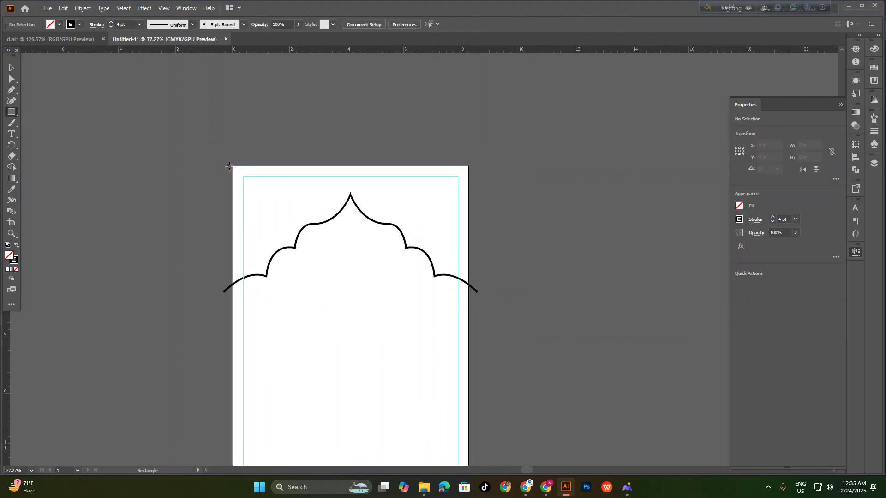
drag(233, 166, 469, 302)
click(11, 67)
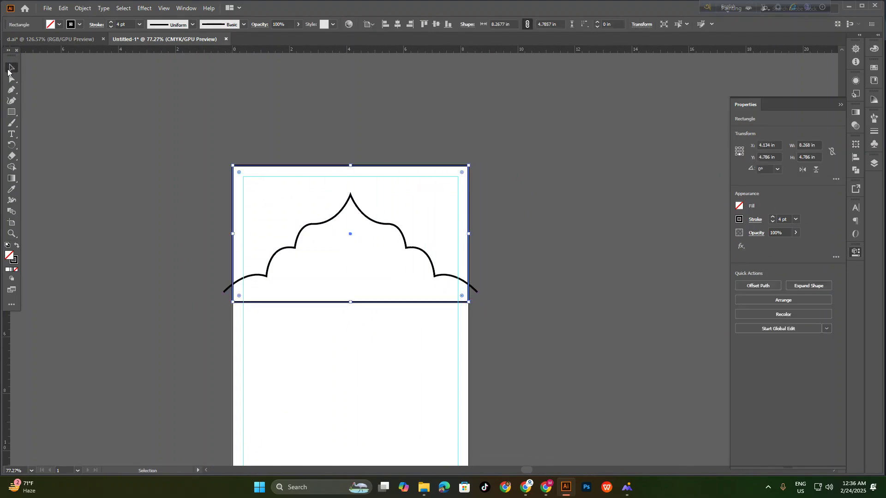
Fill the rectangle with cyan blue and set its stroke to 0 pt
click(59, 25)
click(51, 42)
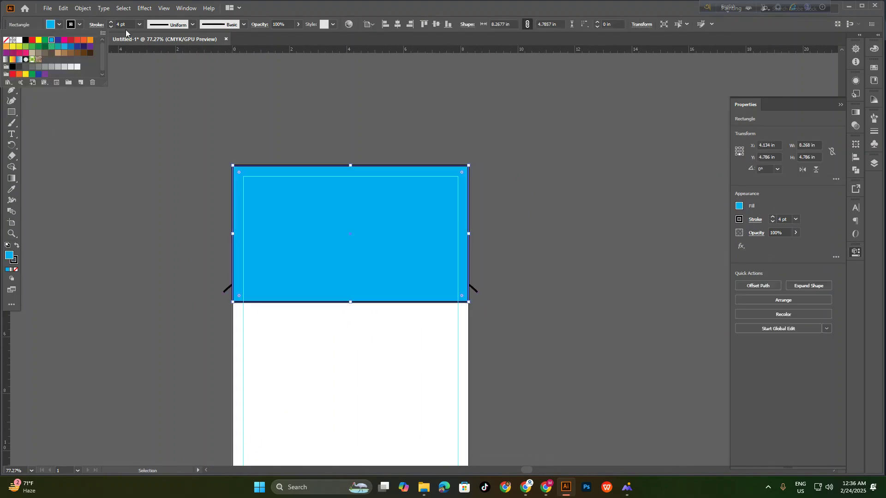
click(123, 25)
text(0)
key(Return)
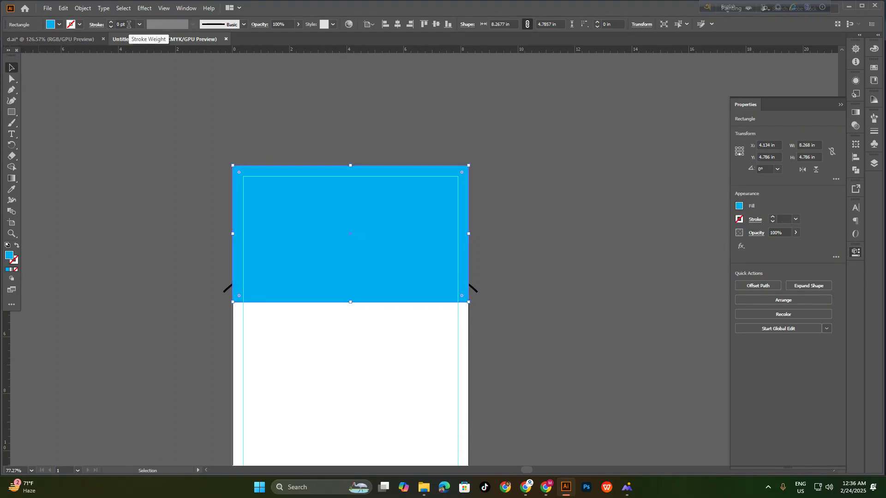
click(141, 127)
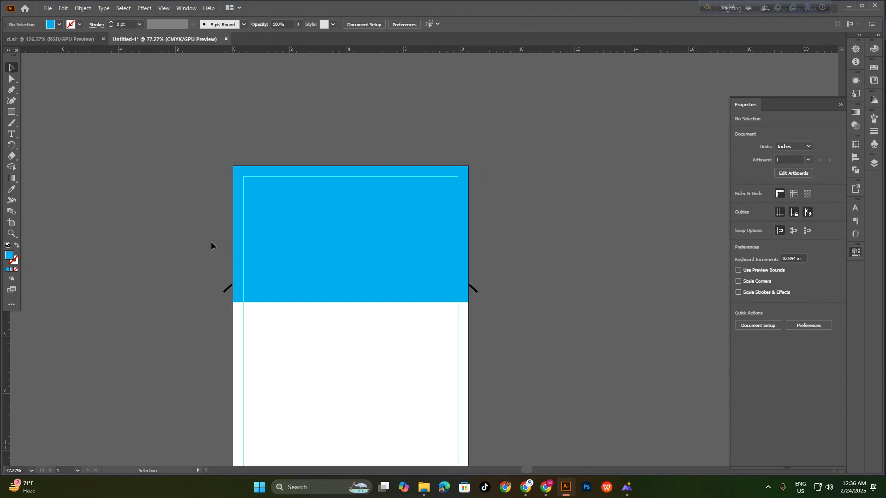
Bring the arch path in front of the blue rectangle
click(226, 291)
right_click(226, 291)
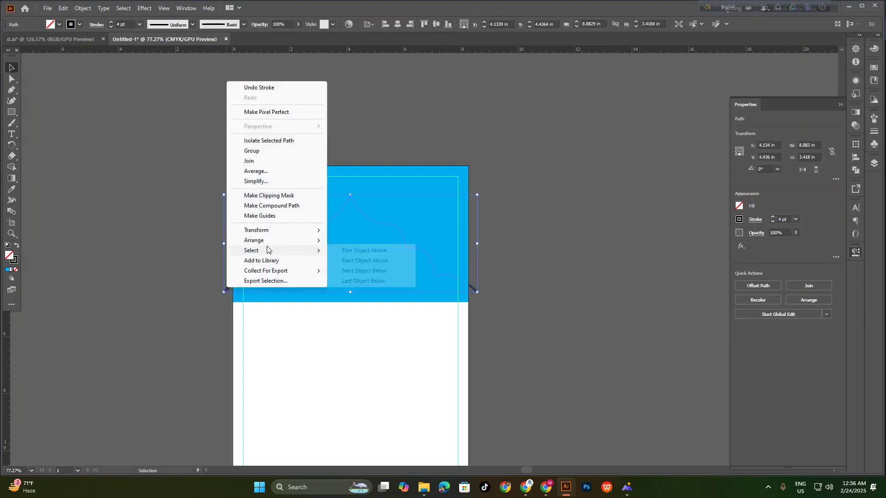
click(359, 241)
click(170, 204)
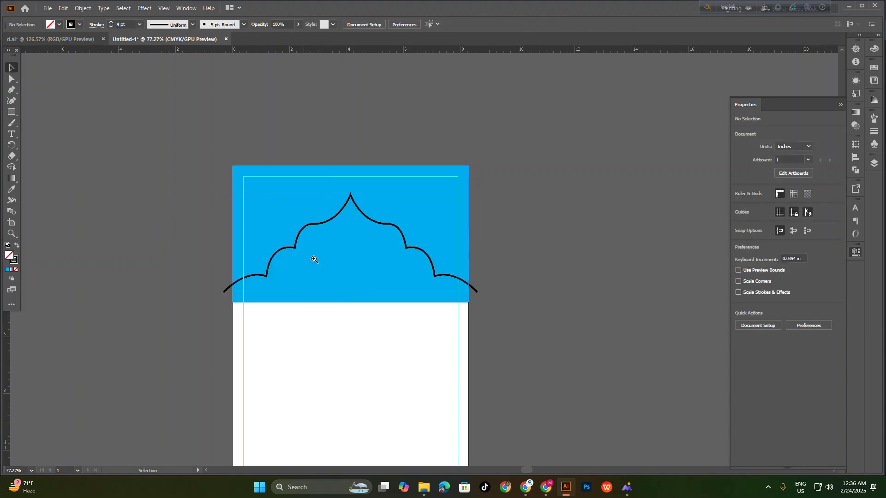
Remove the part of the blue rectangle below the arch path with the Shape Builder
scroll(367, 305, up, 2)
key(ctrl+a)
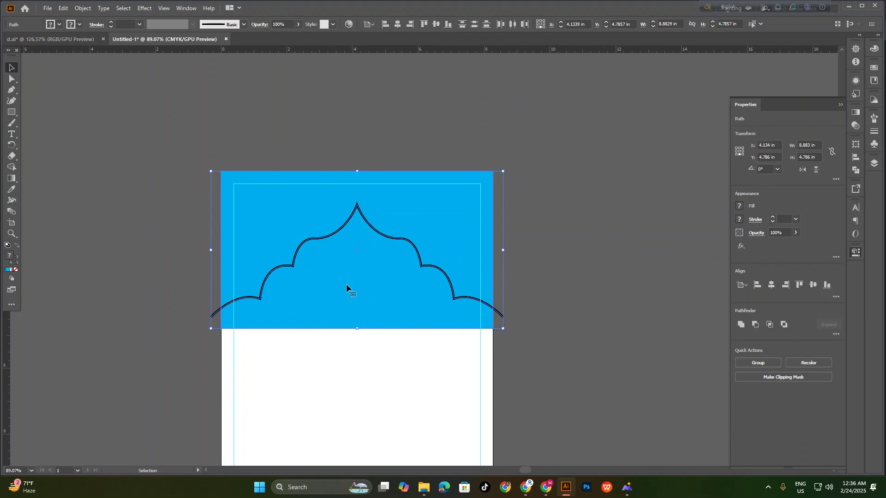
click(16, 169)
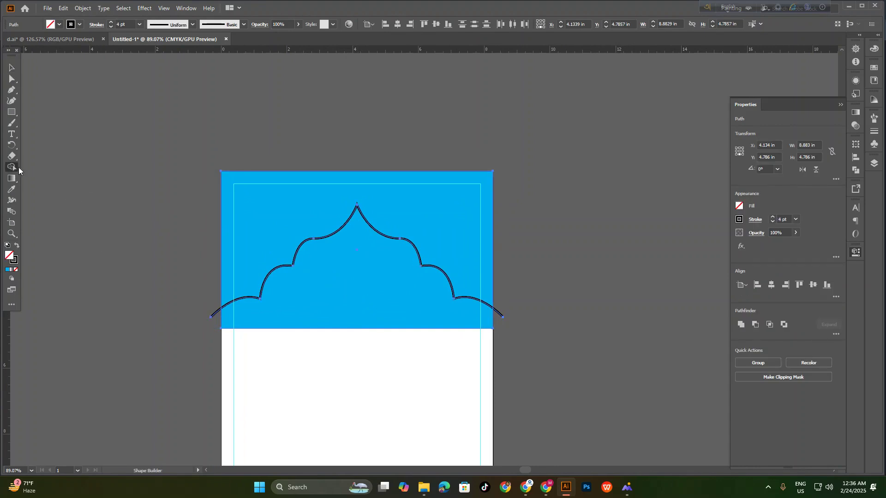
alt+click(332, 317)
click(12, 68)
click(317, 344)
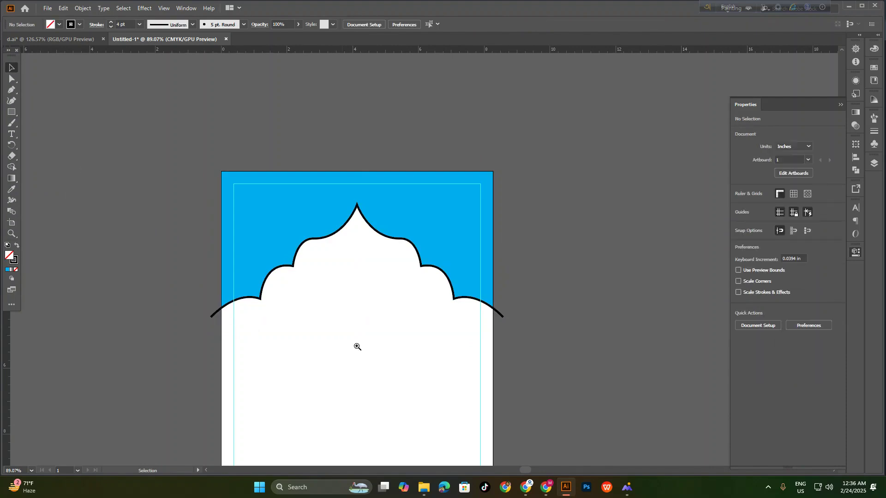
Set the arch path's stroke weight to 10 pt
scroll(447, 338, up, 5)
scroll(398, 332, down, 5)
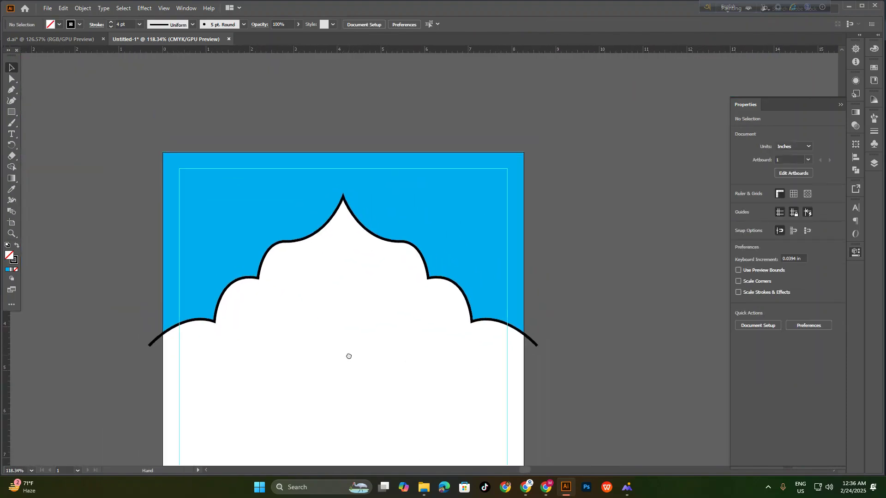
scroll(537, 383, up, 2)
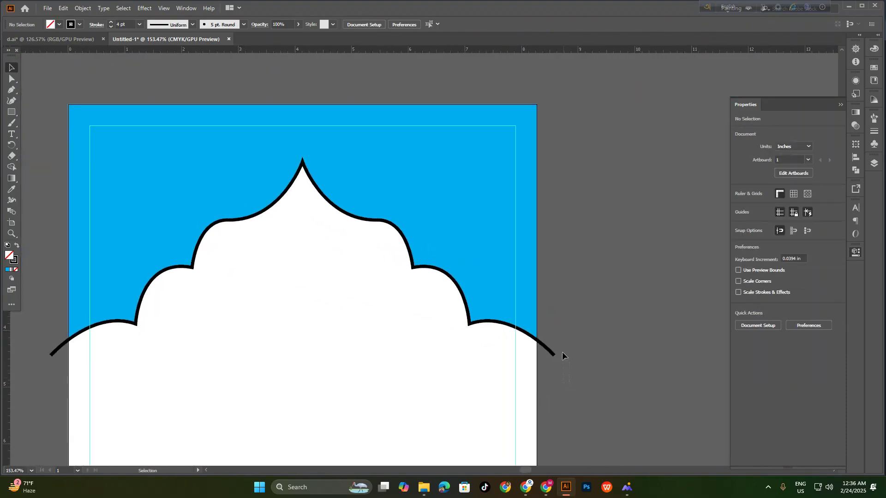
click(535, 339)
scroll(126, 21, up, 7)
scroll(126, 22, down, 3)
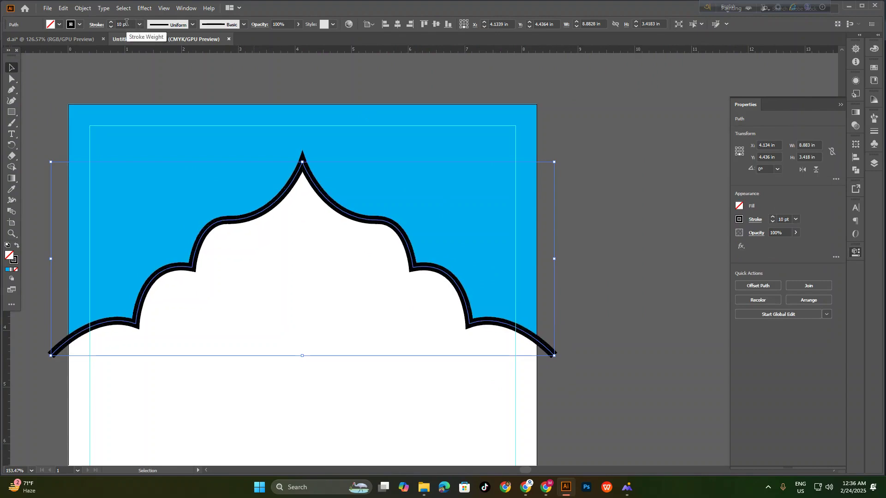
scroll(126, 22, up, 1)
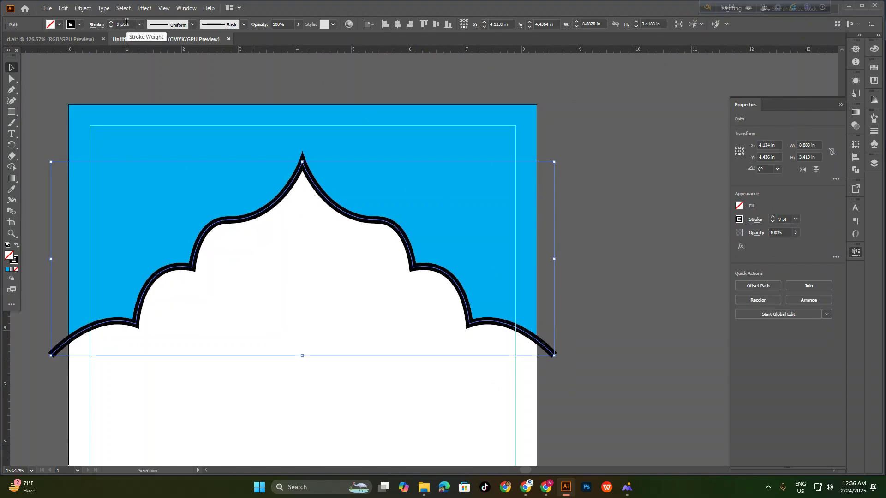
scroll(126, 22, up, 1)
click(636, 285)
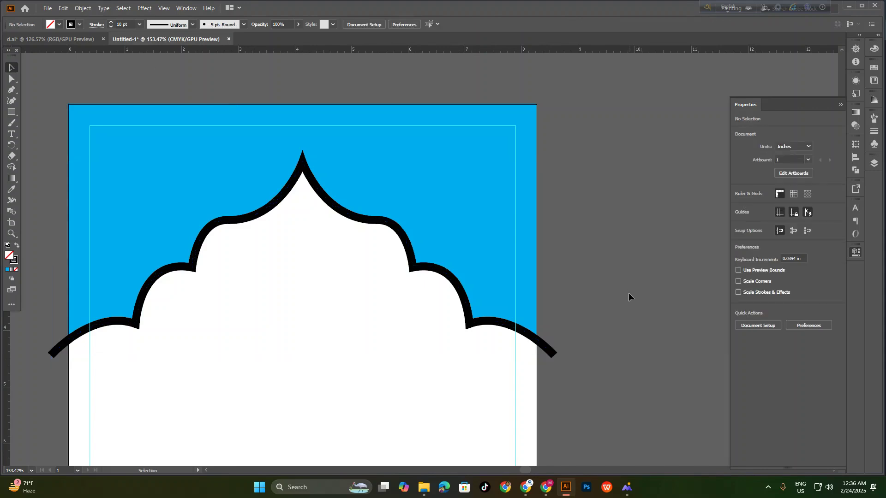
Expand the arch path's stroke into a filled shape
click(550, 362)
click(83, 8)
click(100, 119)
click(38, 141)
scroll(339, 256, down, 2)
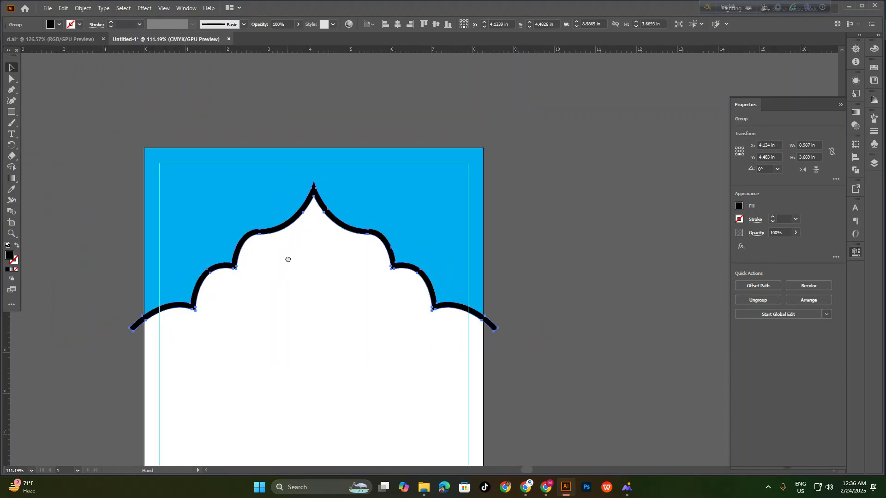
Move the blue header shape and the arch border together up by about 0.3 in
drag(612, 272, 450, 333)
drag(394, 198, 405, 214)
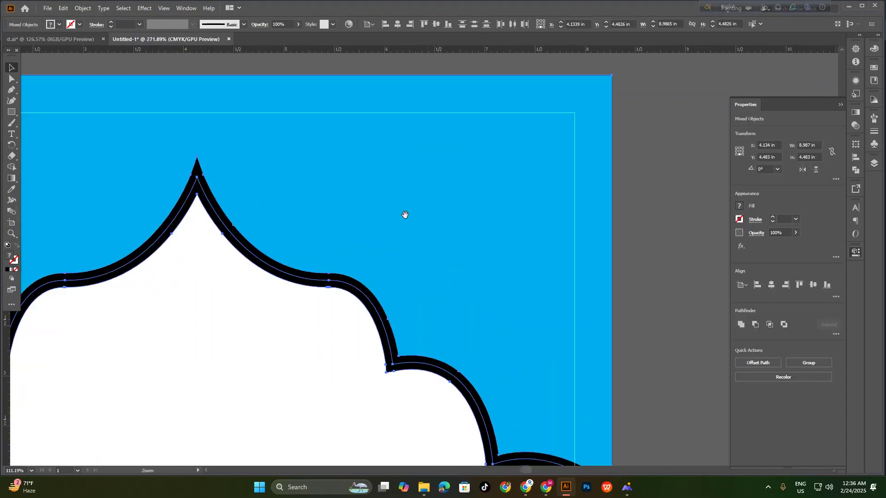
drag(389, 292, 384, 261)
click(356, 151)
scroll(356, 151, down, 5)
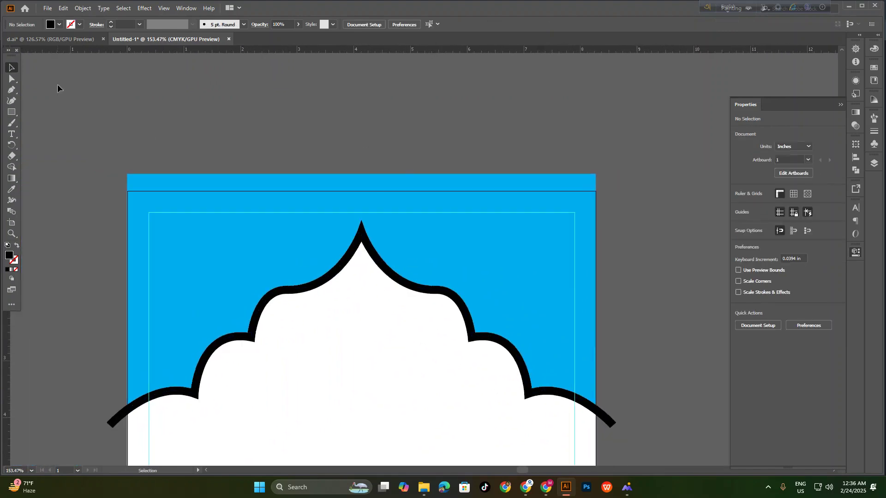
Lower the blue header shape's two upper corner points to the artboard's top edge
click(13, 78)
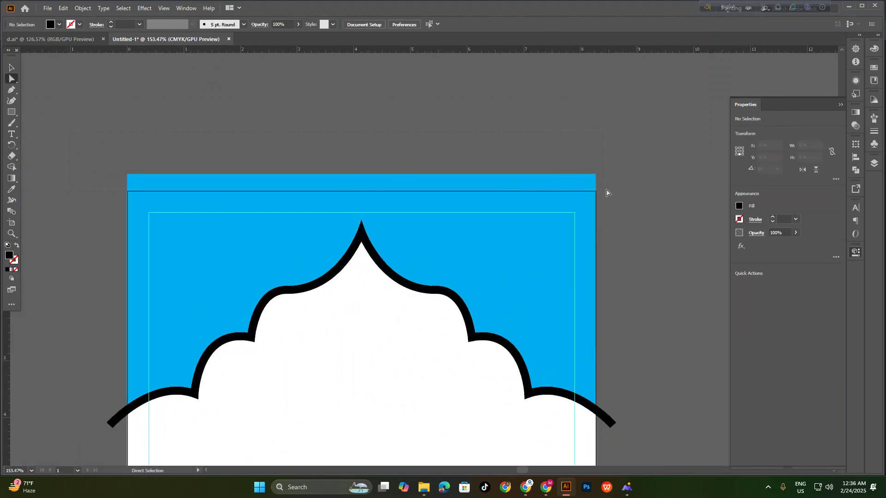
scroll(599, 180, up, 4)
drag(608, 188, 576, 202)
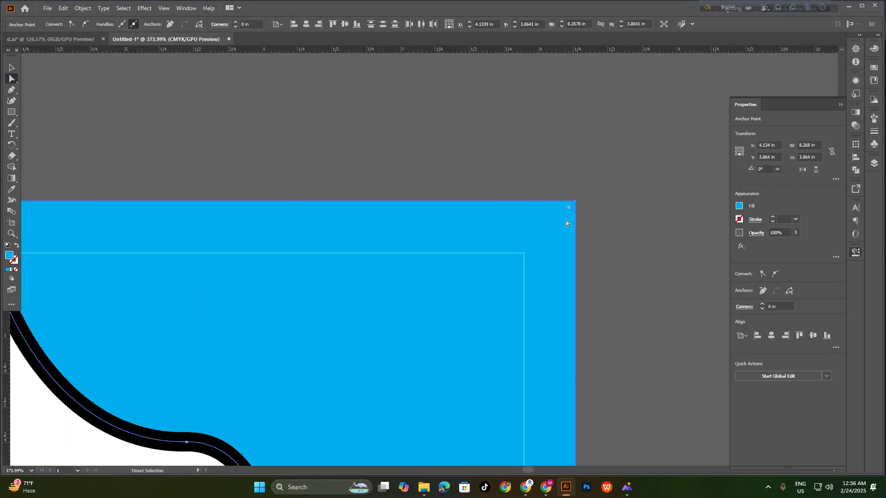
scroll(566, 221, down, 6)
key(v)
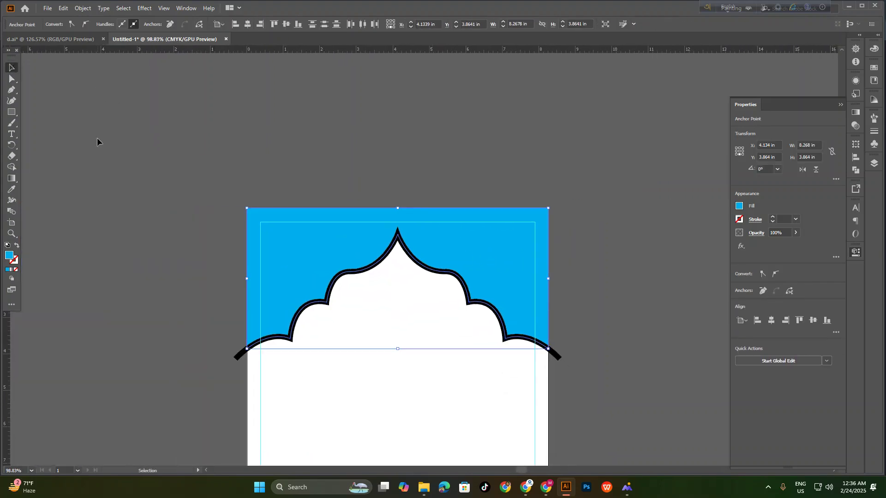
click(97, 141)
click(348, 237)
click(290, 156)
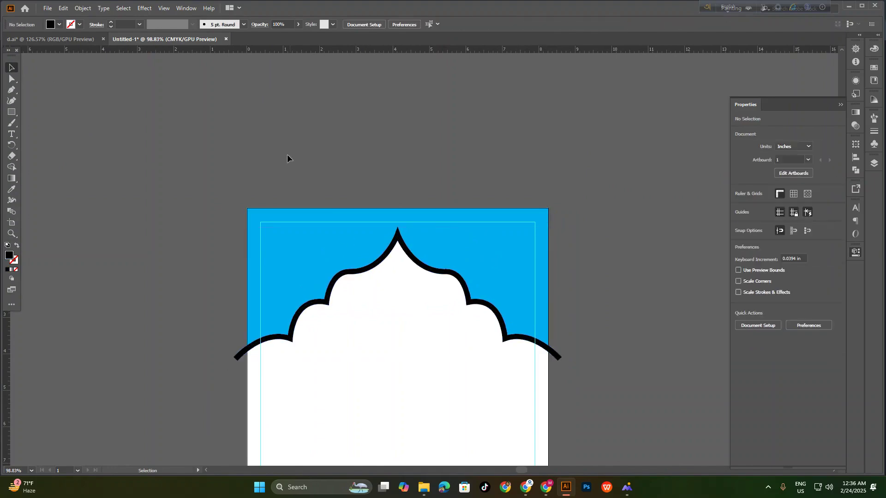
Copy the blue and gold gradient squares from d.ai into the Untitled-1 document and place them beside the artboard
click(82, 41)
drag(551, 289, 373, 250)
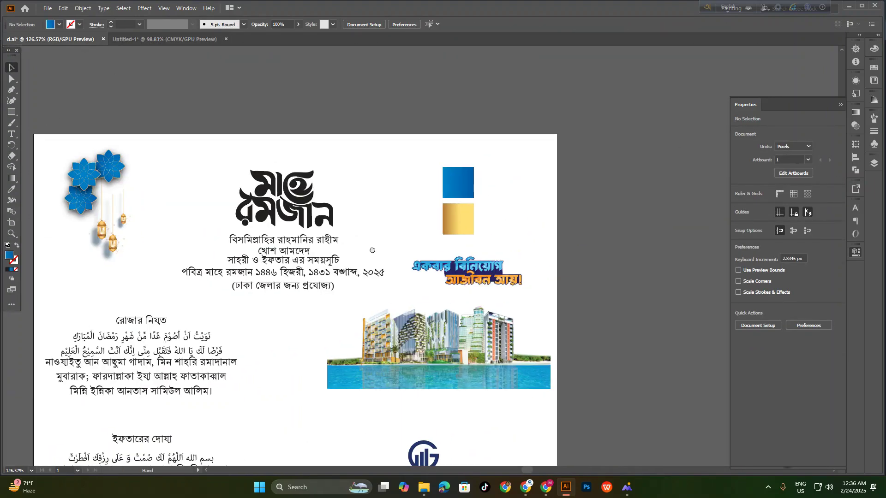
drag(421, 147, 519, 243)
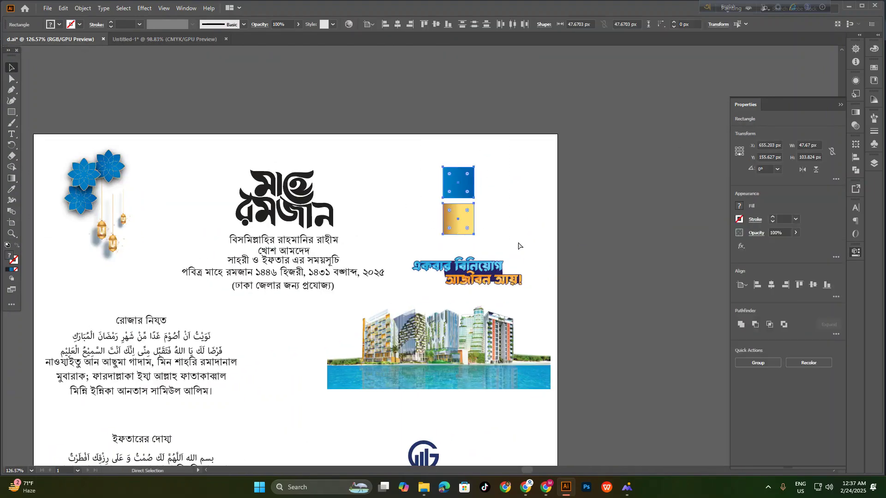
click(154, 39)
key(ctrl+v)
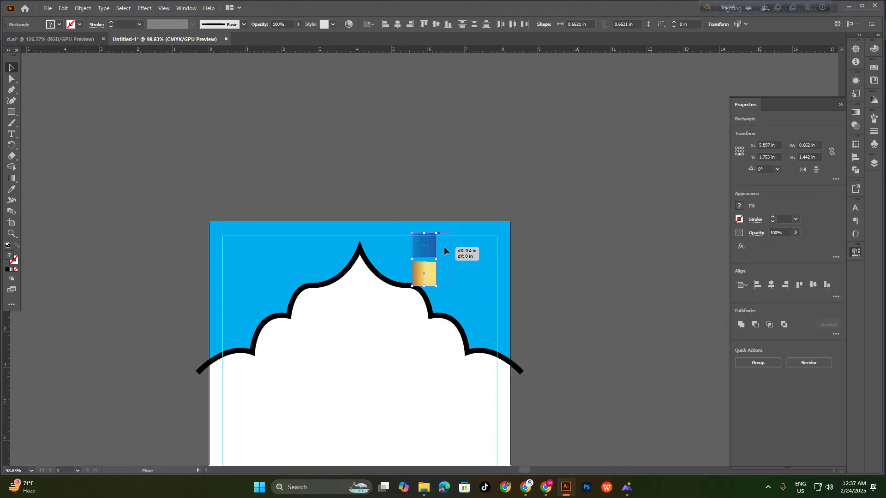
drag(424, 251, 582, 251)
click(553, 297)
scroll(502, 348, up, 2)
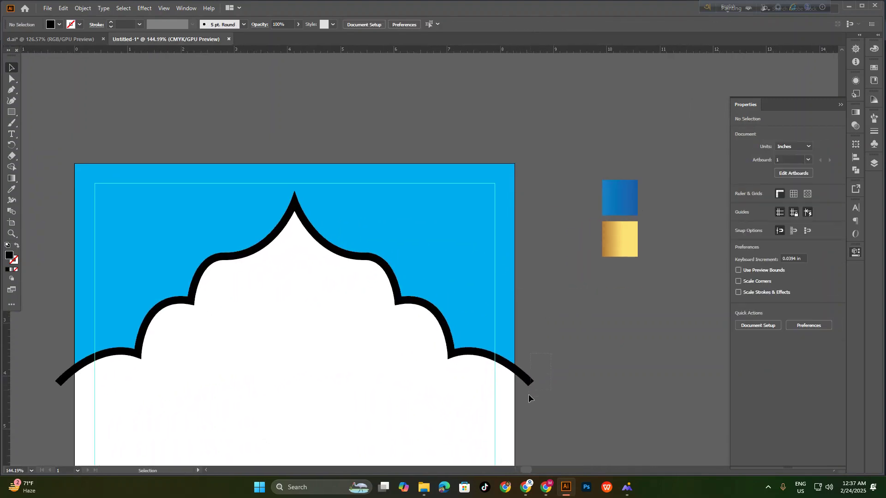
Fill the arch border with the gold square's gradient using the Eyedropper
click(531, 388)
click(17, 187)
click(626, 240)
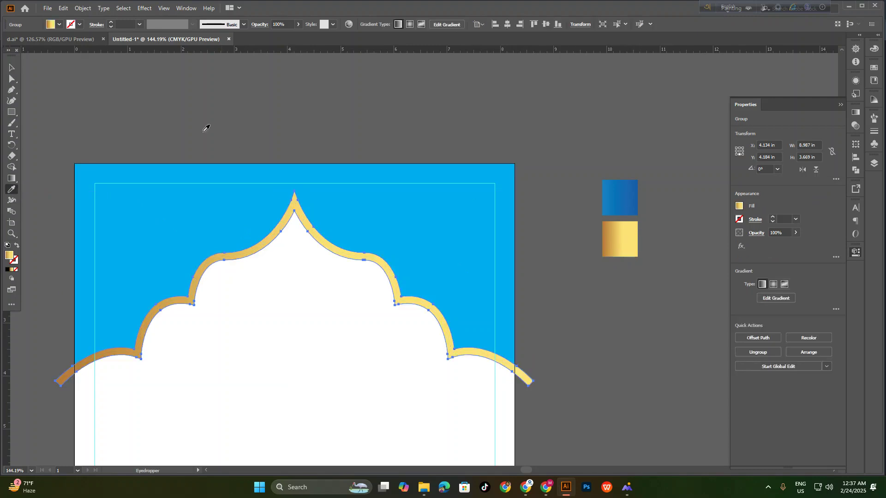
click(13, 69)
click(264, 98)
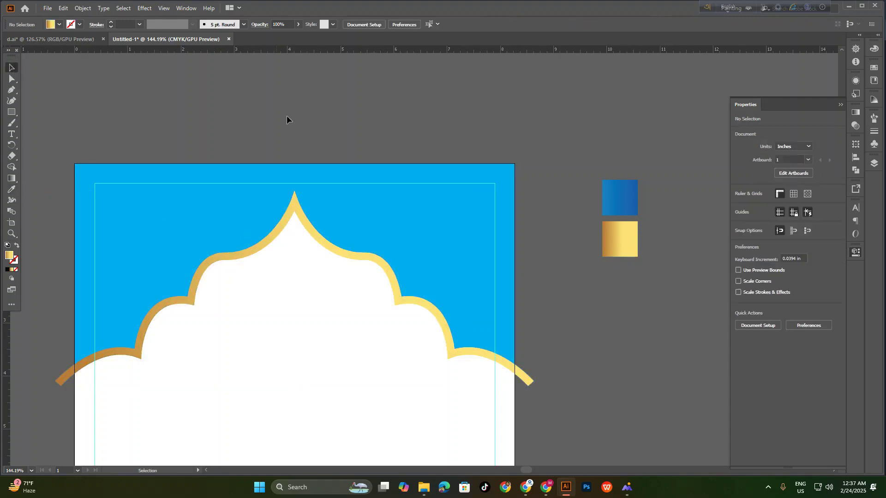
Fill the header shape with the blue square's gradient using the Eyedropper and make it radial
click(413, 223)
click(14, 189)
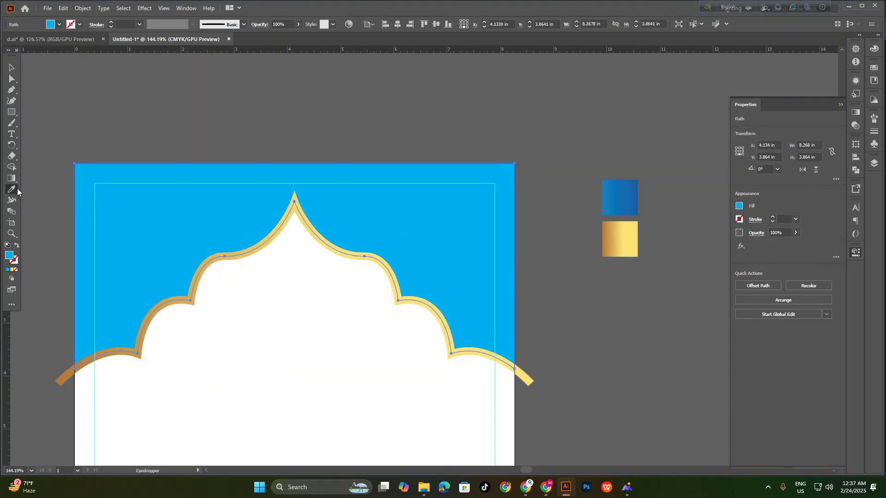
click(625, 191)
click(10, 70)
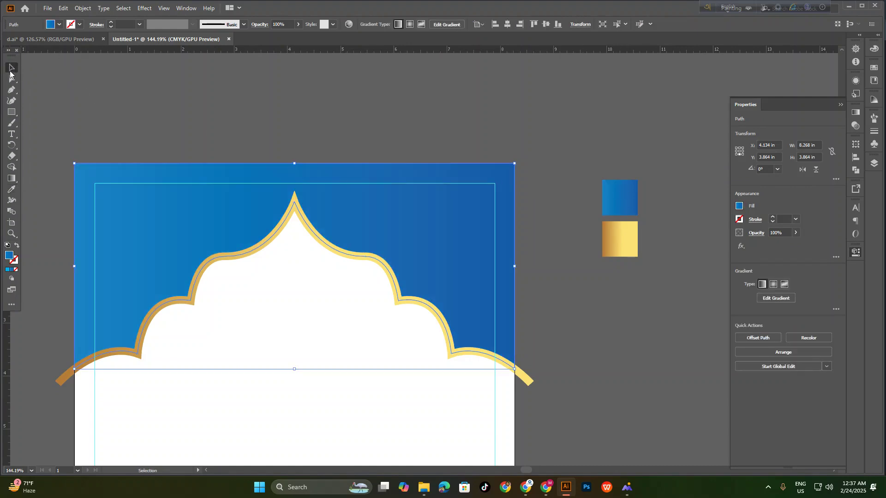
click(410, 24)
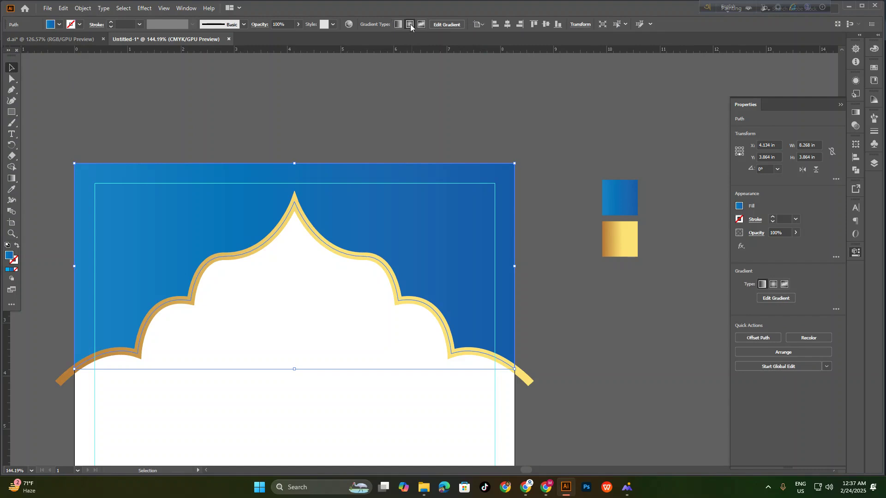
drag(369, 226, 291, 239)
drag(330, 263, 351, 276)
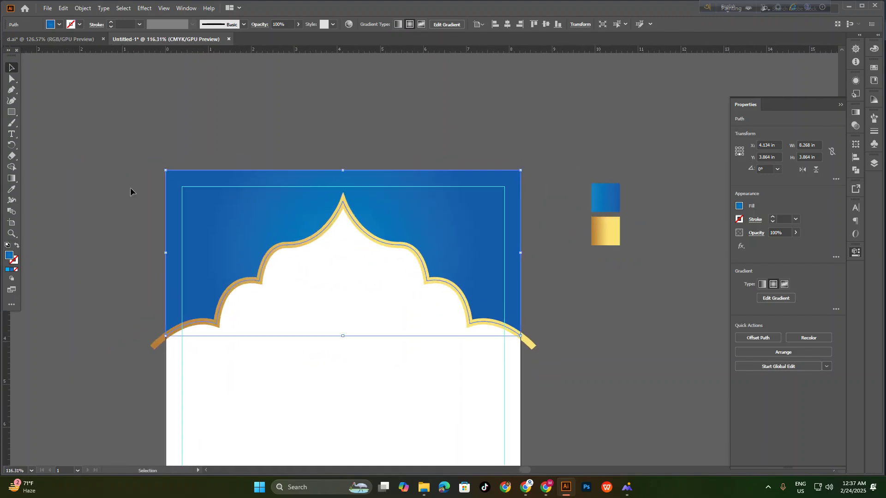
Redraw the header's radial gradient straight upward from just below the arch tip to above the page
click(15, 180)
drag(369, 218, 436, 131)
drag(354, 203, 370, 97)
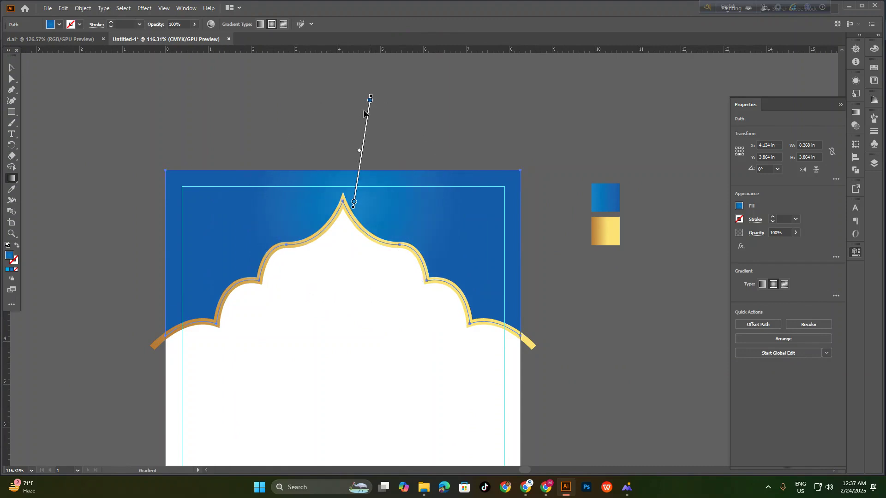
drag(342, 208, 347, 100)
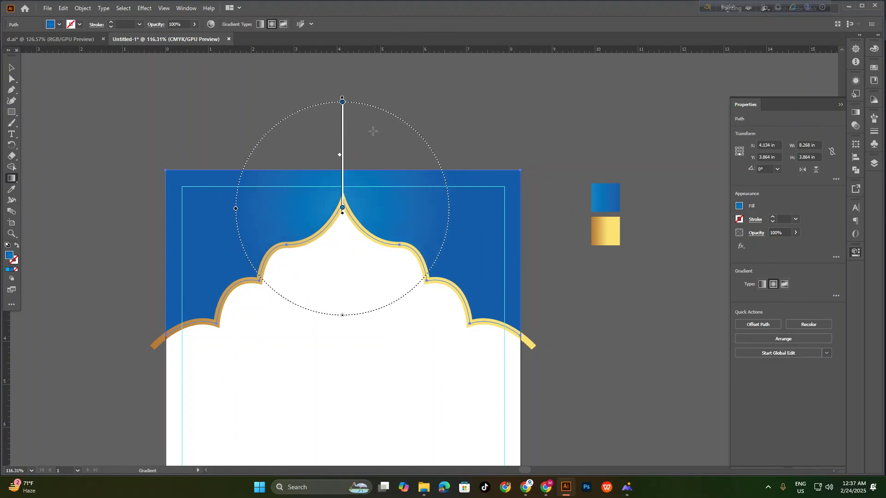
drag(340, 226, 340, 97)
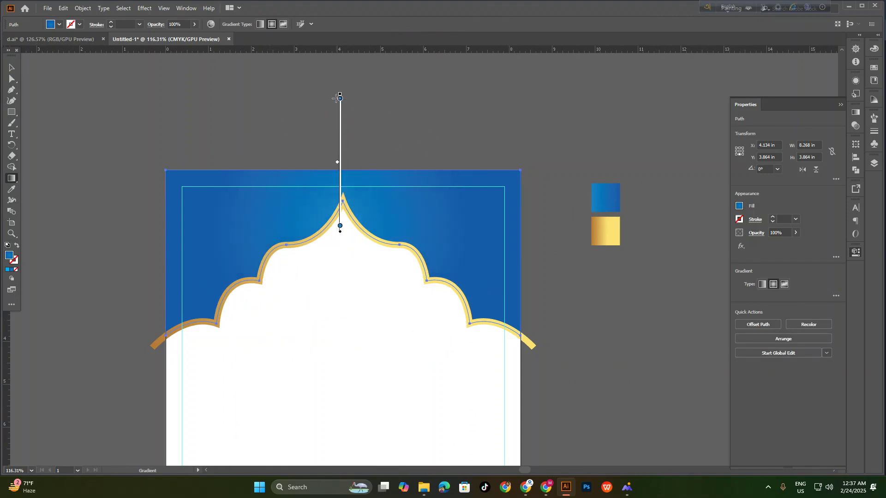
click(10, 69)
click(179, 93)
Draw a helper rectangle exactly as wide as the artboard, covering the lower part of the arch border
drag(360, 202, 291, 201)
drag(340, 250, 328, 234)
drag(270, 258, 314, 259)
drag(244, 277, 292, 289)
mouse_move(353, 284)
mouse_down()
mouse_move(378, 300)
mouse_move(363, 282)
mouse_up()
click(12, 111)
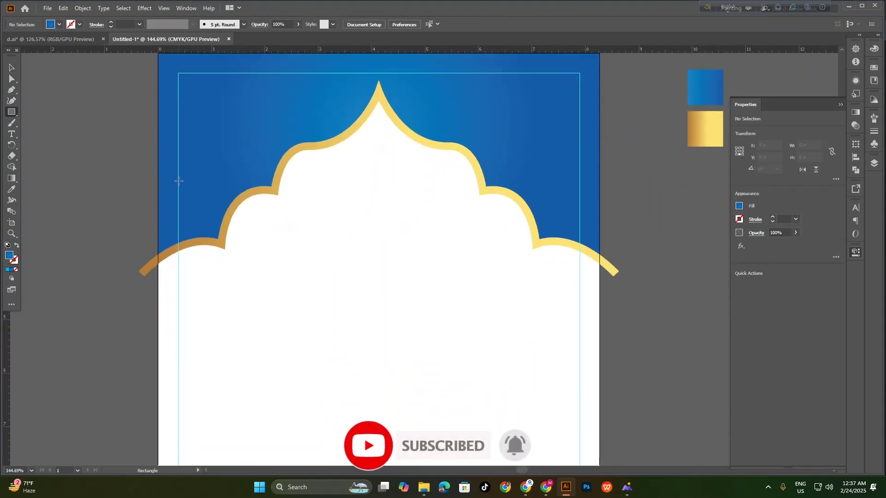
drag(158, 176, 599, 327)
Remove both arch border ends that overhang the artboard with the Shape Builder, using the helper rectangle as the boundary
click(13, 68)
shift+click(607, 264)
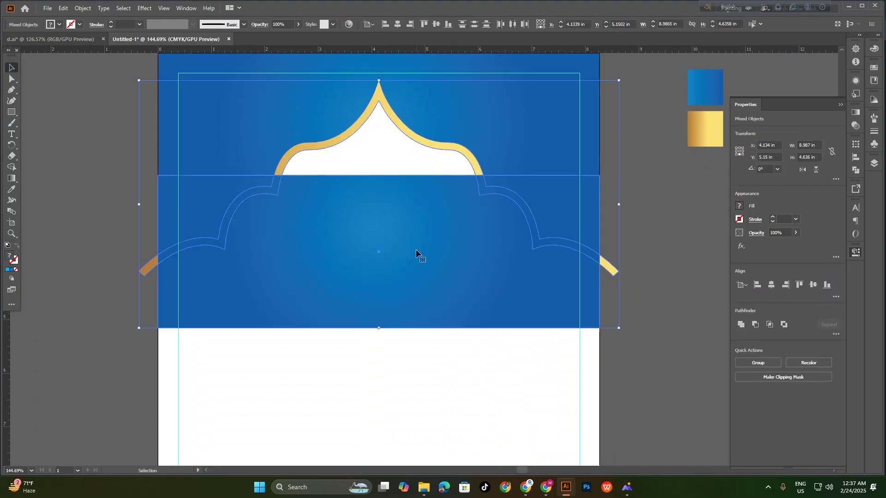
click(12, 168)
alt+click(148, 265)
alt+click(608, 267)
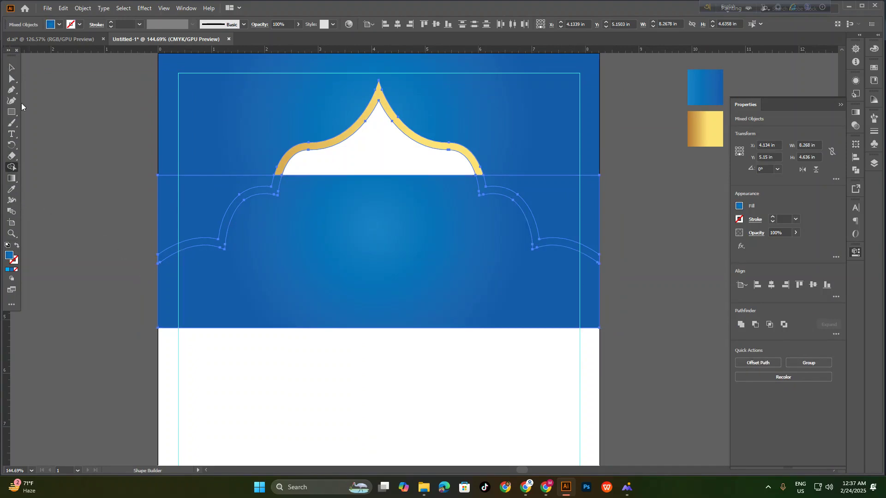
Delete the helper rectangle covering the arch
click(12, 67)
click(286, 233)
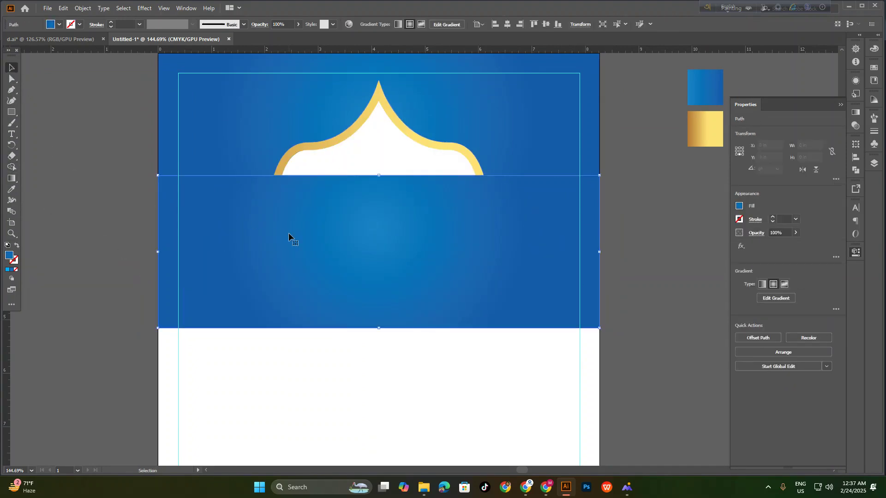
key(Delete)
drag(318, 260, 210, 251)
drag(334, 245, 366, 275)
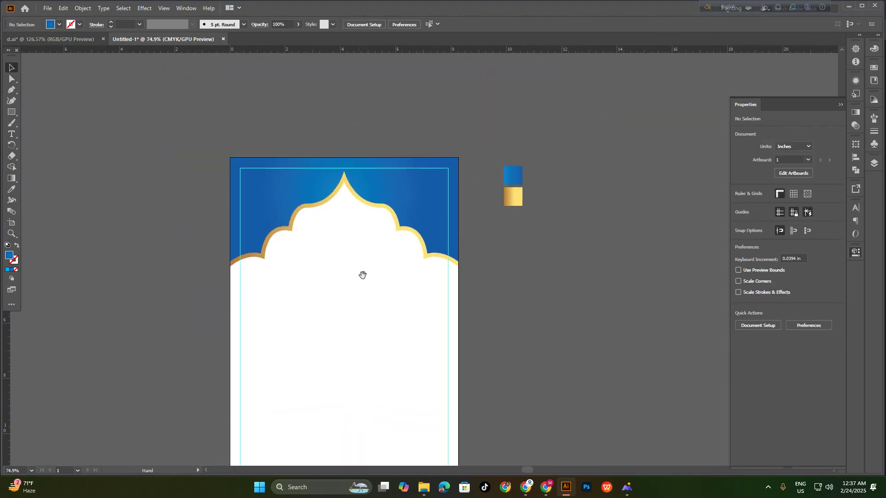
drag(346, 313, 357, 283)
drag(378, 254, 385, 265)
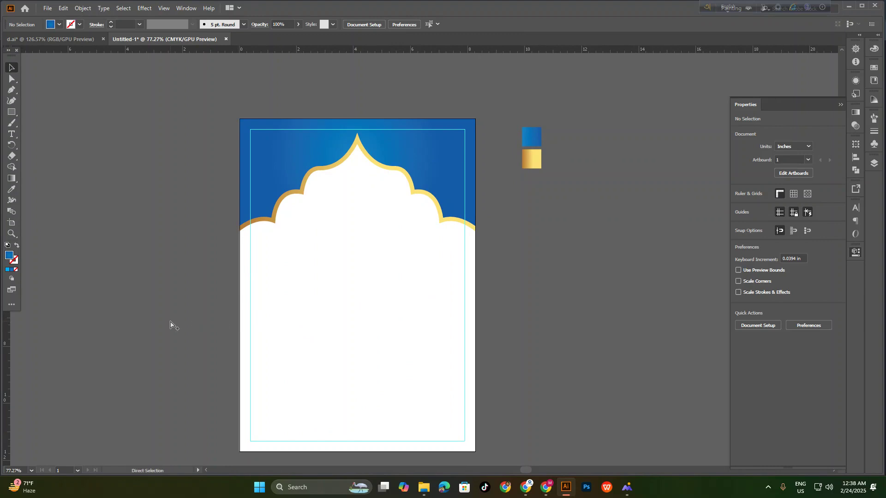
Unlock the white page background and fill it with the blue square's gradient using the Eyedropper
key(ctrl+alt+2)
click(156, 307)
click(388, 293)
click(11, 190)
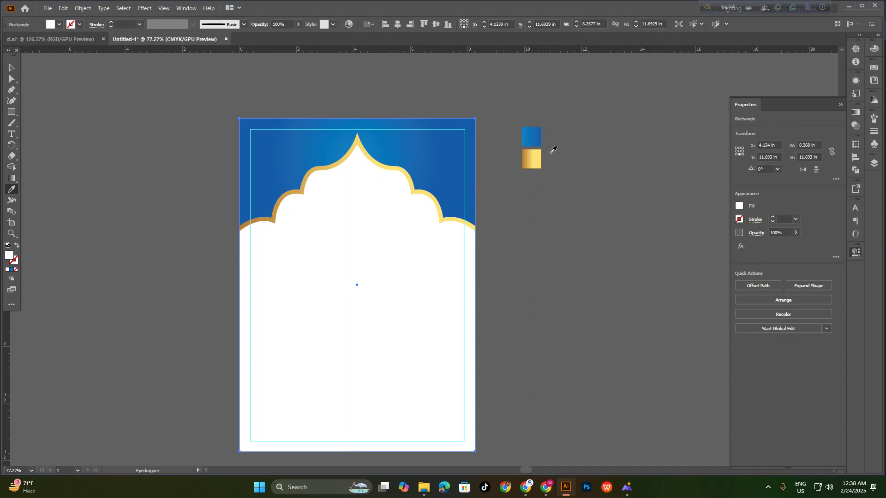
click(531, 136)
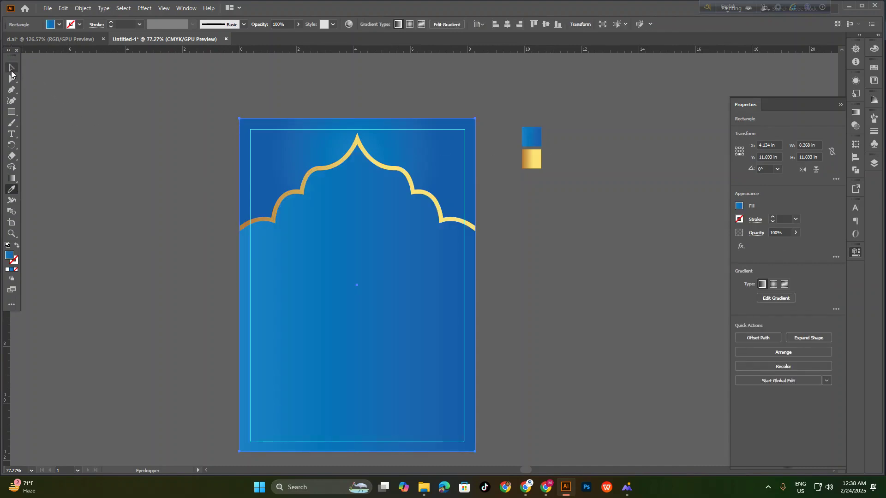
Run the page background's linear gradient vertically from just below the arch tip to well below the page
click(12, 179)
drag(357, 143, 357, 441)
drag(391, 389, 374, 384)
drag(375, 385, 386, 352)
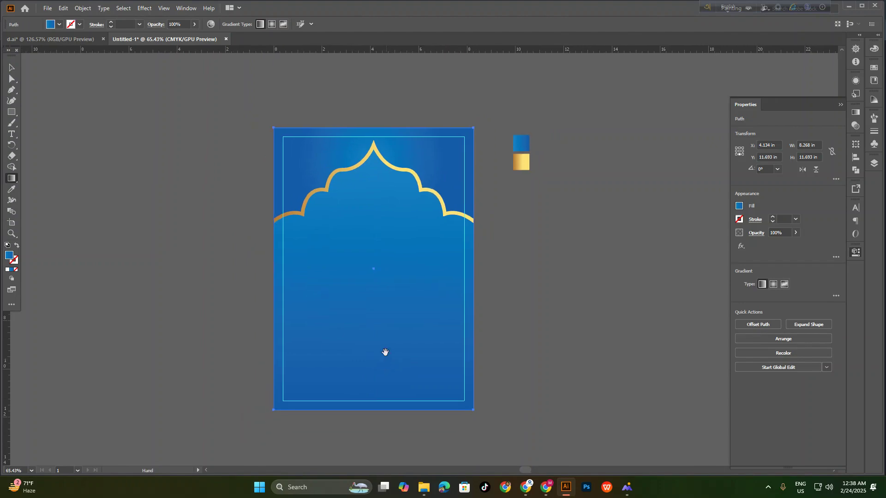
drag(365, 186, 356, 422)
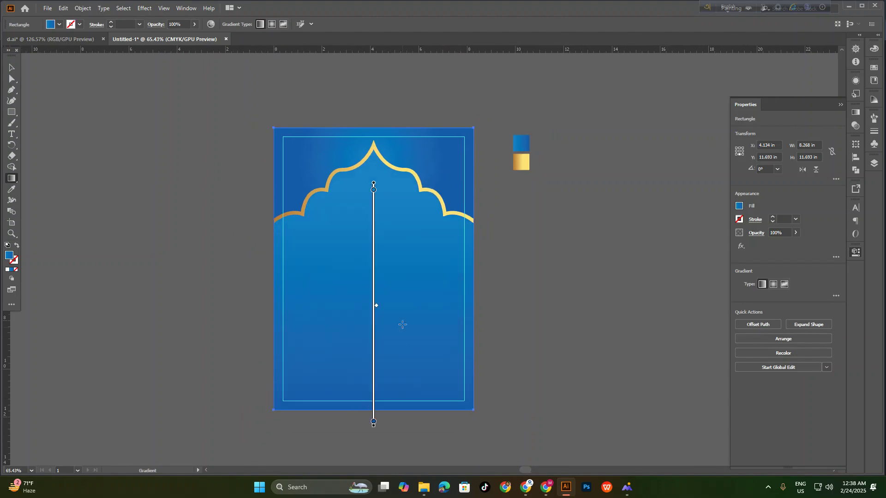
drag(369, 172, 362, 390)
drag(424, 284, 408, 261)
mouse_move(408, 220)
mouse_down()
mouse_move(377, 322)
mouse_move(387, 313)
mouse_move(401, 318)
mouse_up()
drag(401, 318, 413, 368)
drag(345, 143, 345, 414)
drag(342, 448, 343, 447)
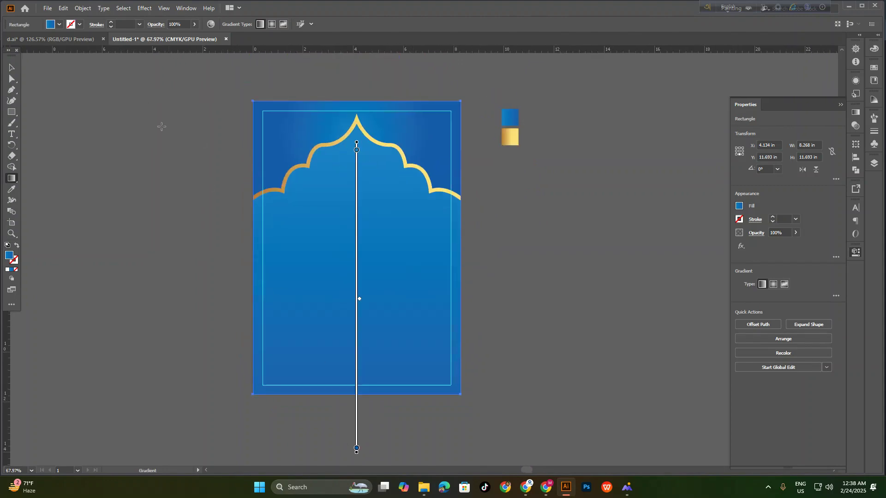
click(13, 69)
click(203, 259)
drag(376, 297, 406, 286)
drag(410, 282, 399, 272)
Redraw the page background's vertical gradient from just below the arch's lower ends to slightly past the page bottom
click(399, 273)
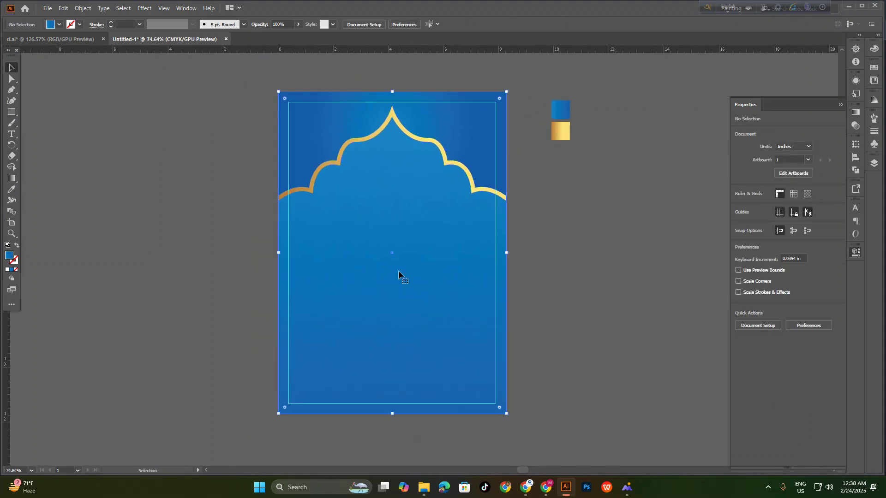
click(14, 179)
drag(423, 213, 426, 443)
drag(403, 231, 405, 441)
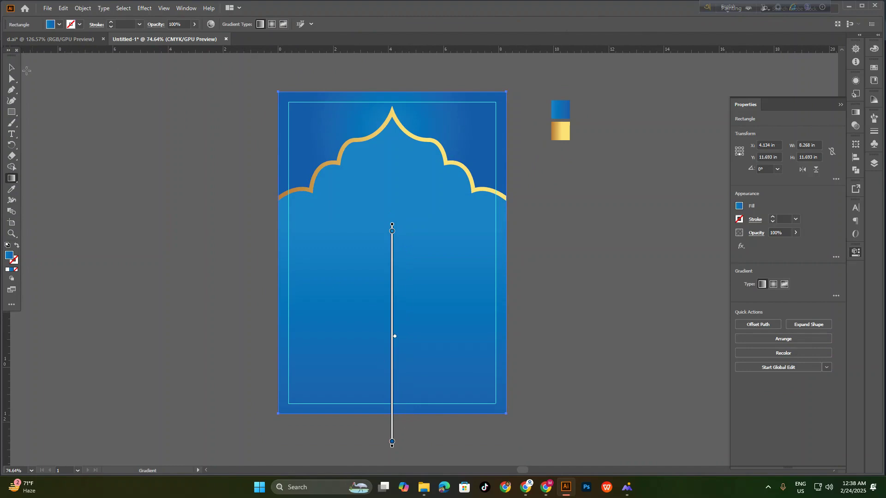
click(11, 70)
click(203, 285)
mouse_move(446, 294)
mouse_down()
mouse_move(417, 297)
mouse_move(459, 297)
mouse_up()
mouse_move(459, 297)
mouse_down()
mouse_move(456, 329)
mouse_move(437, 319)
mouse_move(446, 301)
mouse_up()
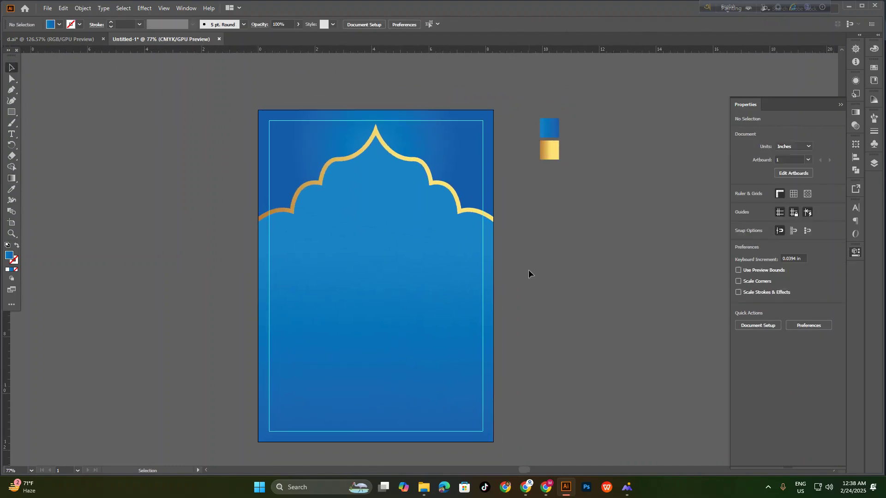
Copy the black "মাহে রমজান" calligraphy title from the d.ai document
click(69, 39)
drag(320, 113, 423, 116)
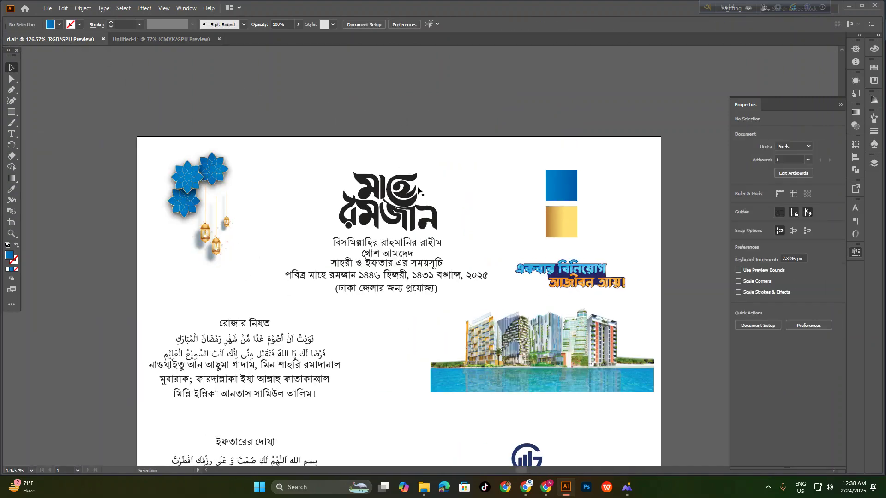
click(378, 201)
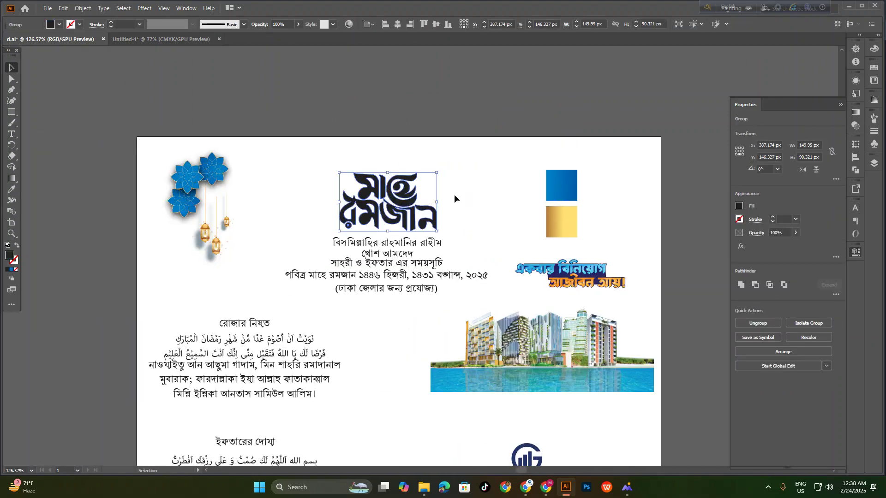
click(372, 157)
click(391, 194)
key(ctrl+c)
Paste the title into the Untitled-1 document, centre it under the arch tip and enlarge it to about 2.51 by 1.51 in
click(156, 41)
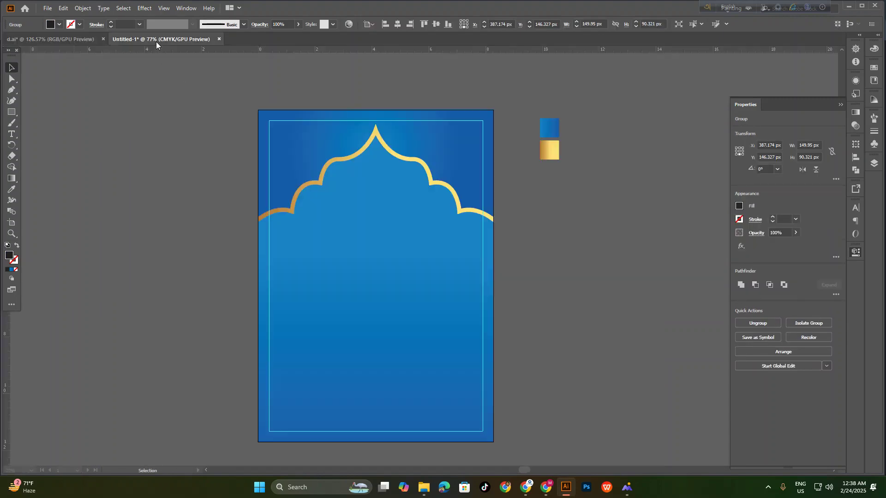
scroll(375, 234, up, 2)
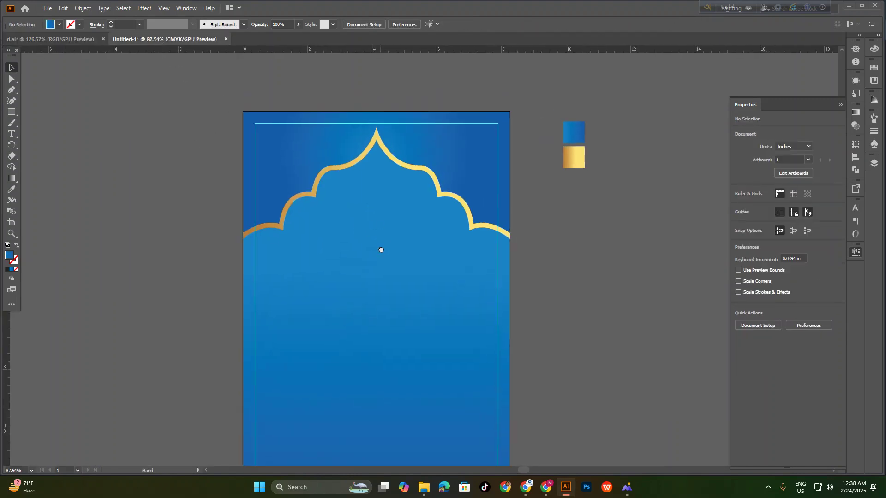
scroll(407, 243, up, 2)
key(ctrl+v)
drag(435, 257, 387, 221)
drag(383, 227, 392, 283)
drag(402, 245, 384, 221)
click(640, 279)
click(384, 221)
click(387, 217)
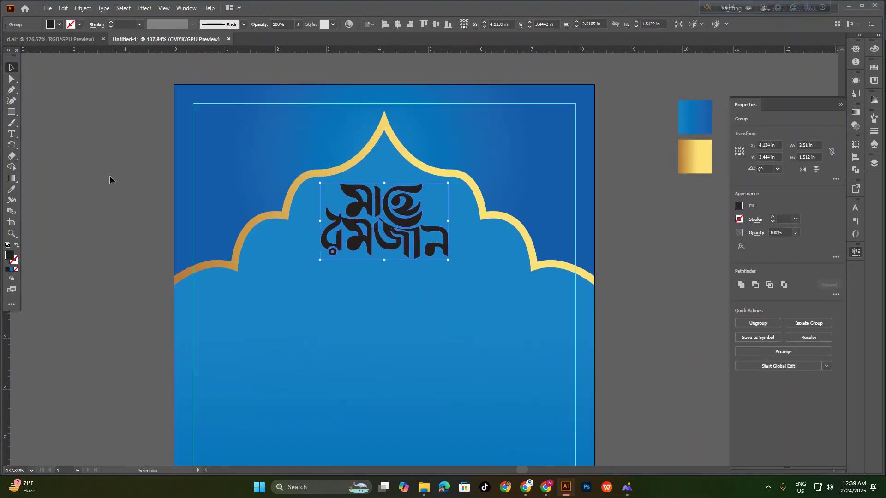
Fill the title with the arch's gold gradient using the Eyedropper, and run one continuous gradient diagonally across the whole title
click(290, 206)
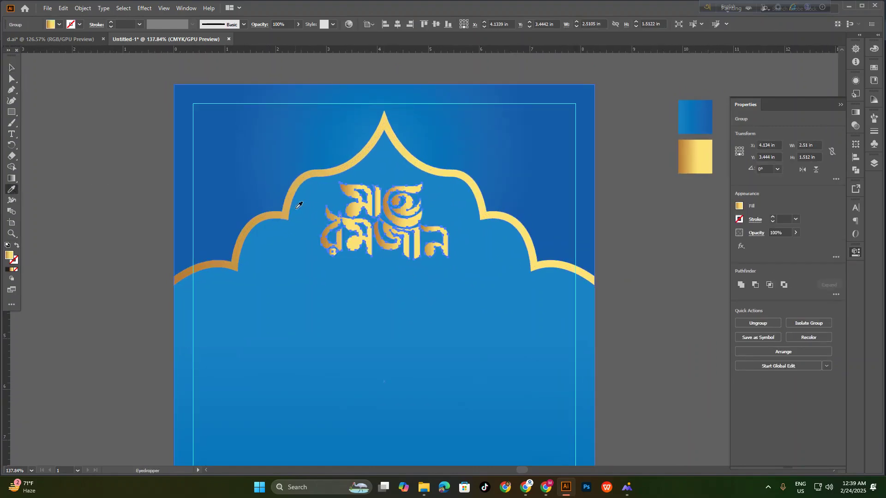
drag(386, 272, 432, 297)
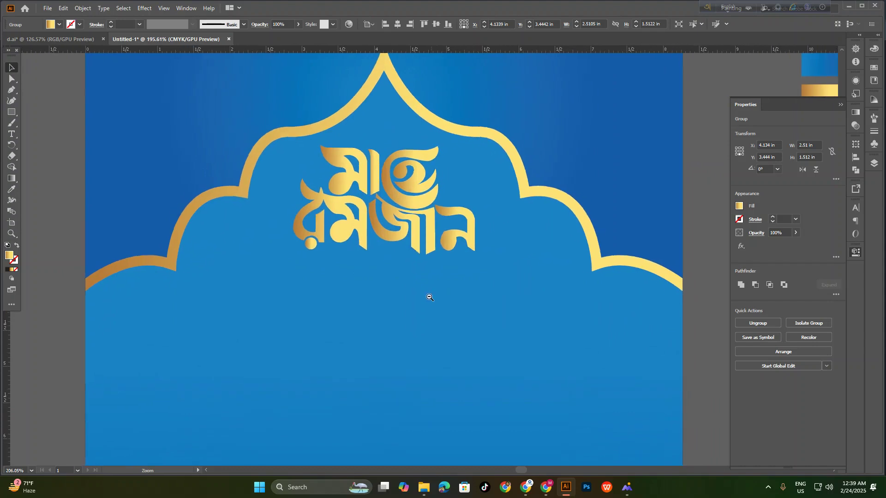
click(12, 180)
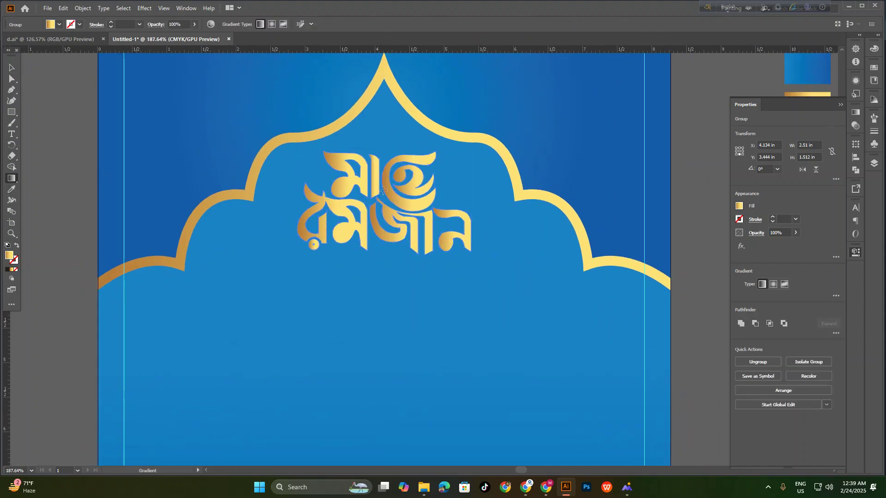
drag(455, 276, 456, 275)
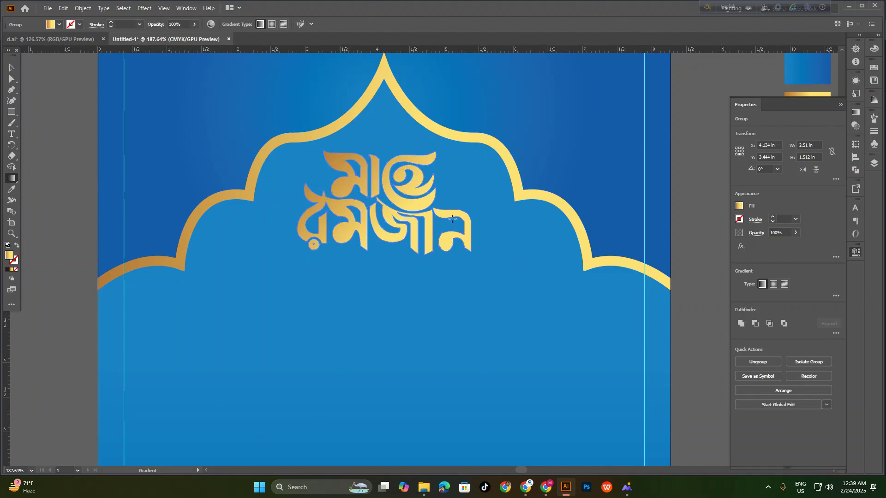
Duplicate the gold title with a small offset up and to the right for a layered shadow look
click(12, 68)
click(312, 250)
drag(373, 211, 455, 267)
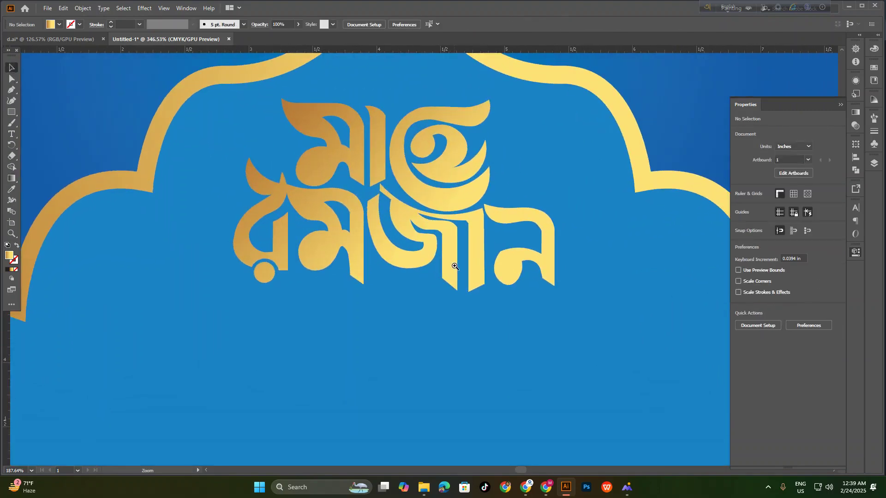
click(455, 267)
drag(383, 270, 258, 282)
drag(347, 289, 364, 293)
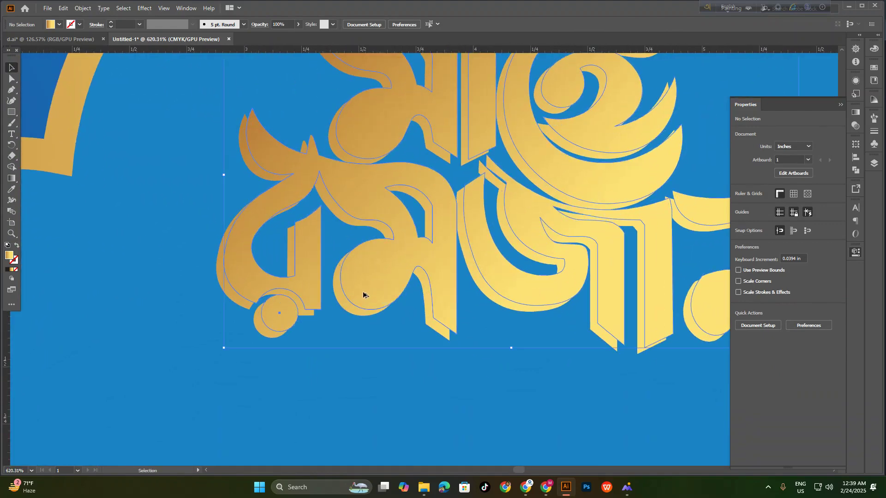
Fill the rear copy of the title with black as a hard shadow
drag(256, 319, 248, 325)
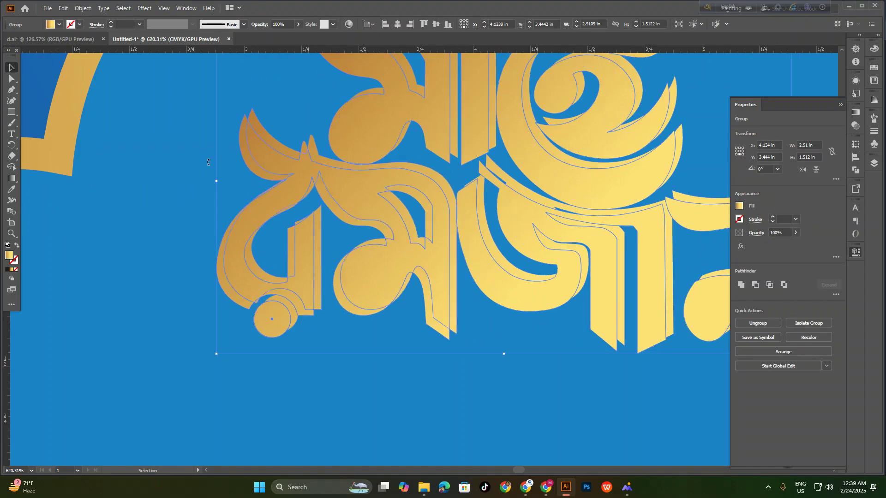
click(59, 24)
click(25, 40)
scroll(564, 280, down, 6)
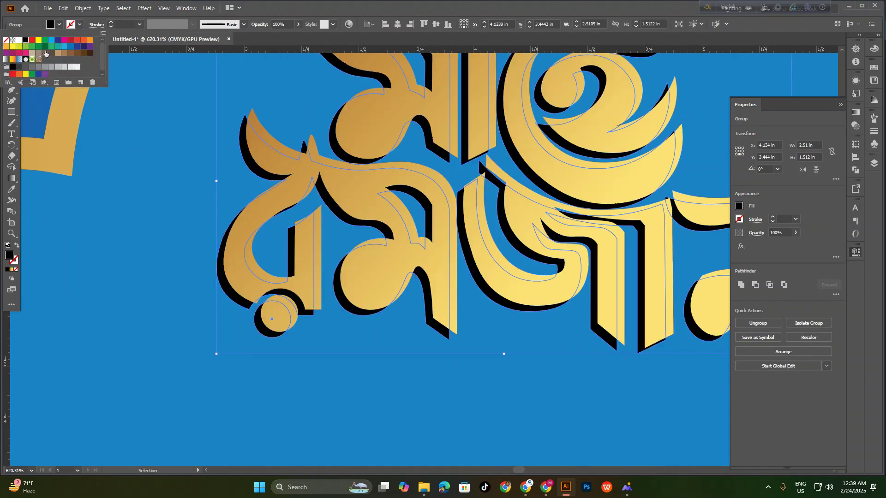
click(685, 307)
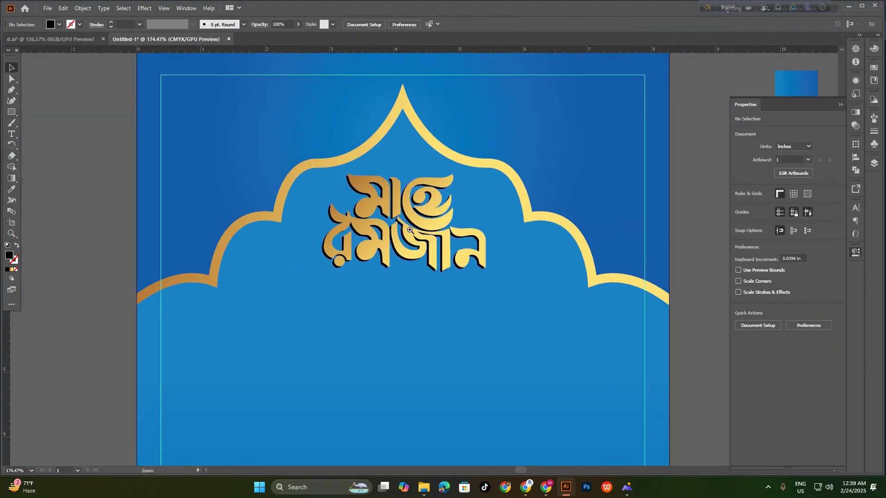
Group the gold title with its black shadow copy
scroll(374, 254, up, 8)
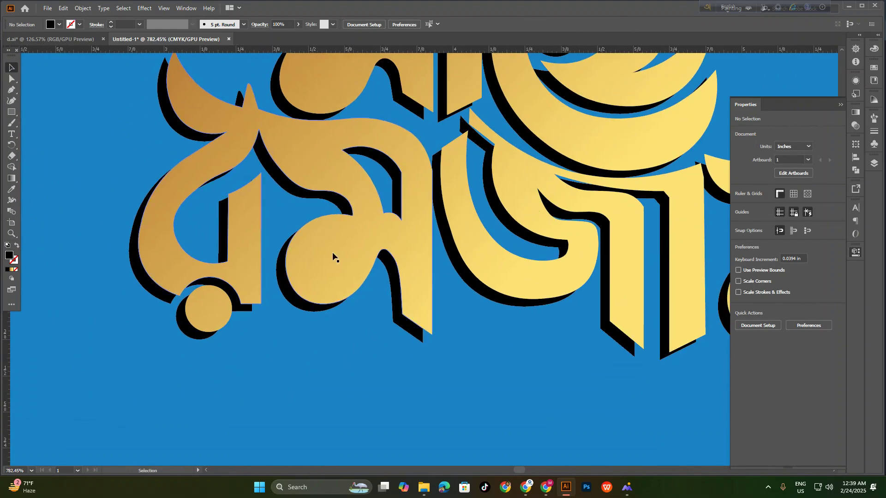
click(333, 256)
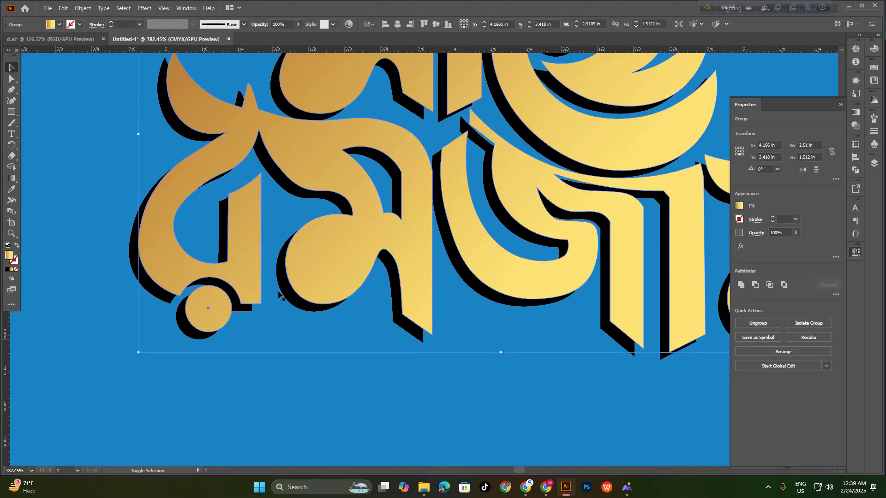
shift+click(199, 336)
scroll(309, 298, down, 8)
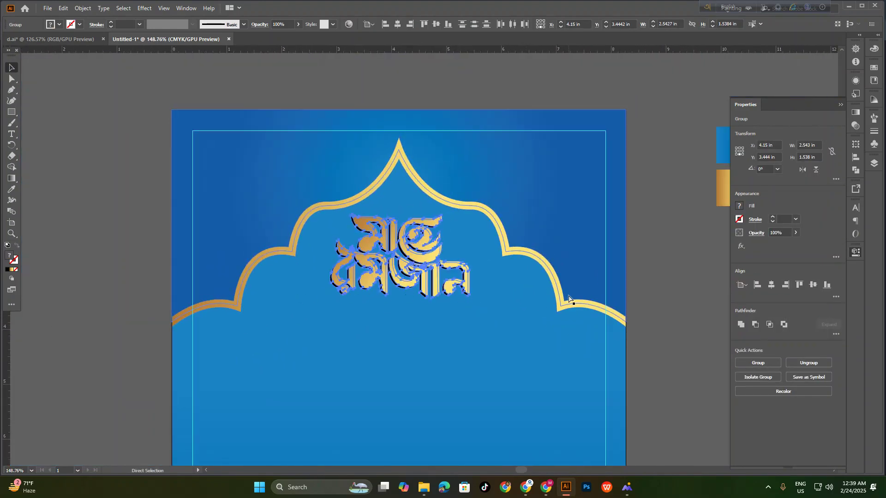
key(ctrl+g)
Scale the grouped title down to about 2.13 by 1.29 in and move it up closer to the arch tip
drag(420, 245, 422, 238)
drag(401, 293, 401, 282)
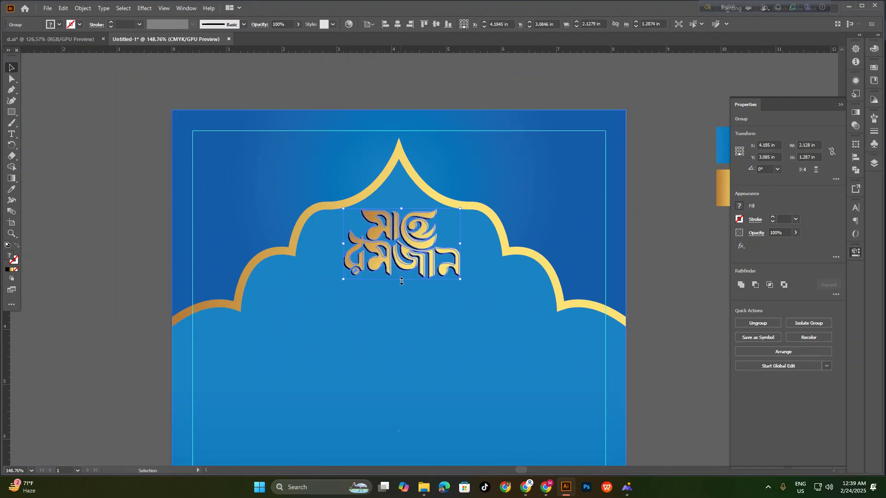
click(641, 300)
Switch to the d.ai document and bring the blue flower and lantern artwork into close view
drag(611, 291, 473, 265)
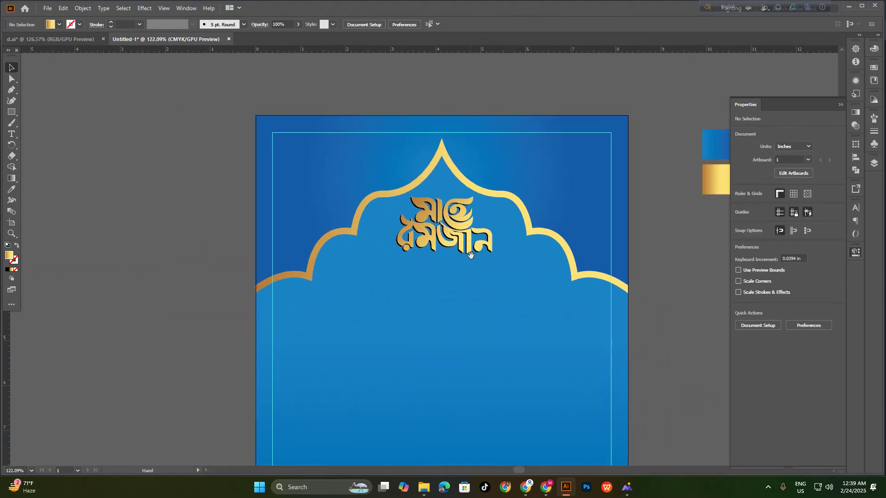
scroll(471, 257, up, 3)
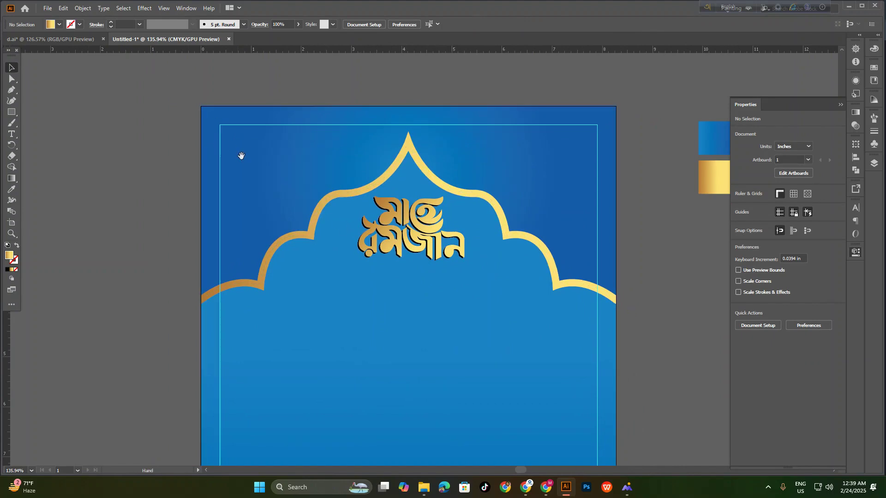
drag(240, 150, 237, 138)
click(72, 39)
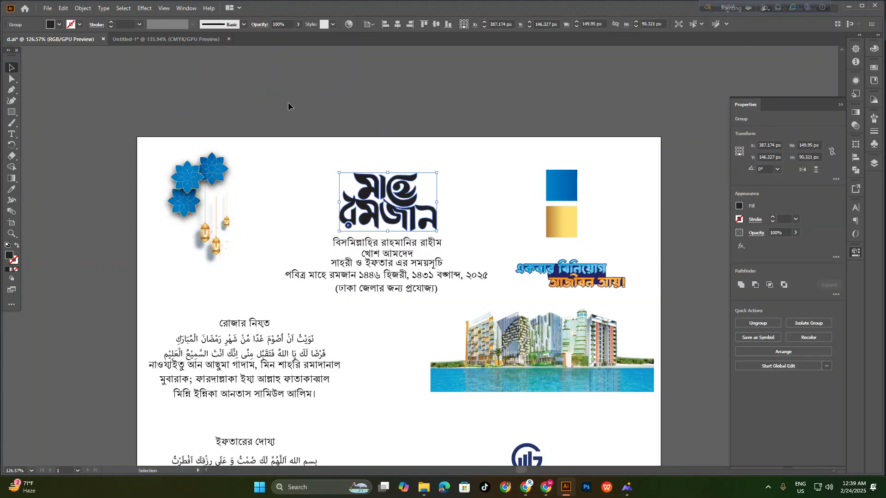
drag(458, 207, 475, 182)
drag(196, 170, 201, 170)
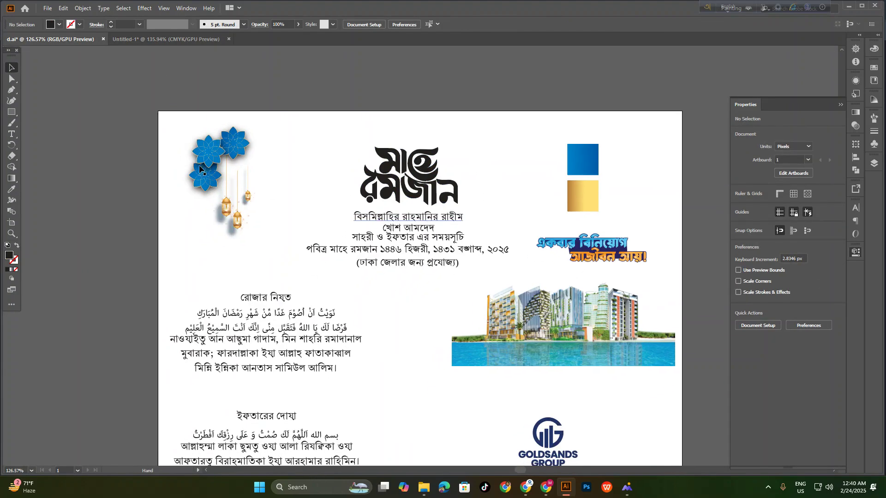
scroll(216, 162, up, 5)
click(285, 164)
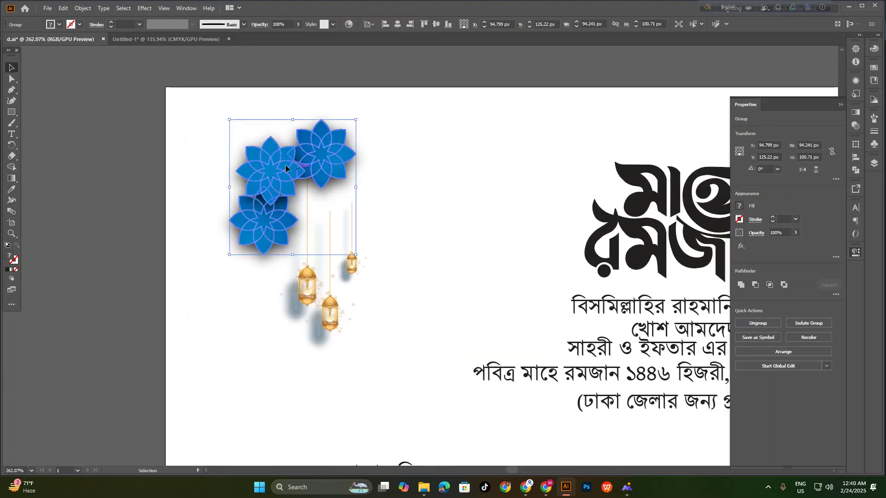
drag(285, 165, 202, 153)
click(287, 311)
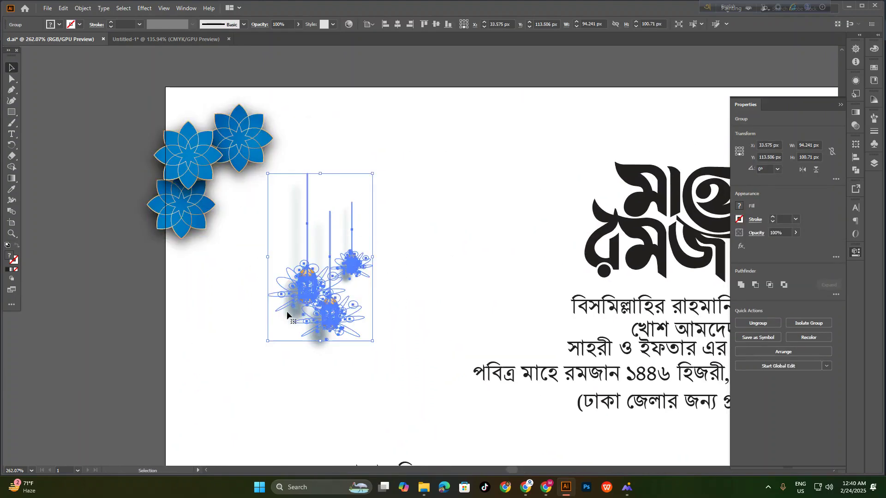
key(ctrl+z)
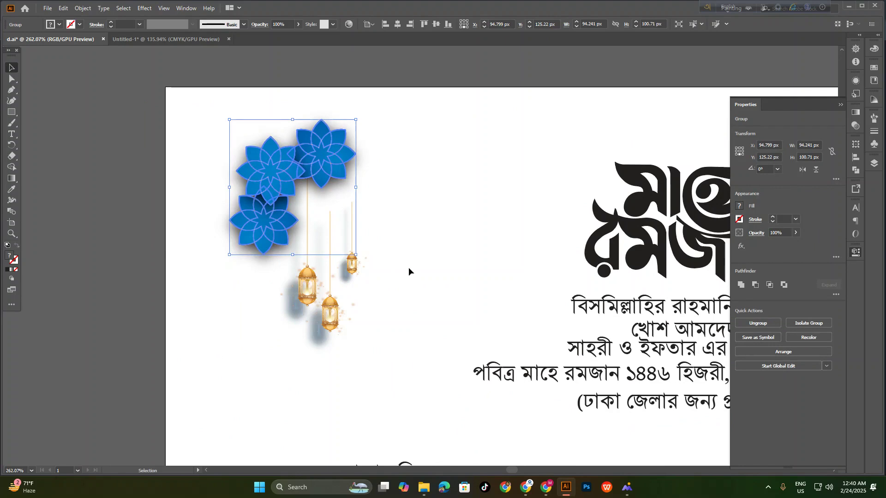
click(408, 265)
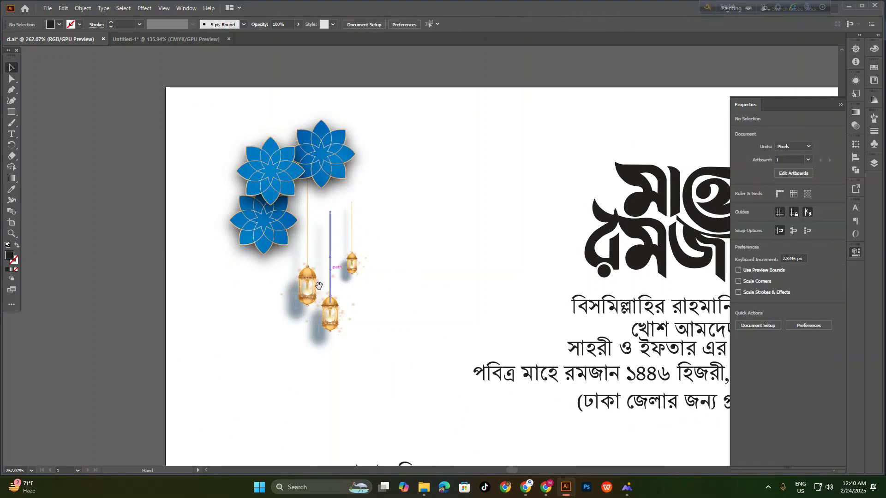
Copy the blue flower group and the hanging lantern group together
drag(319, 286, 330, 270)
scroll(297, 162, up, 2)
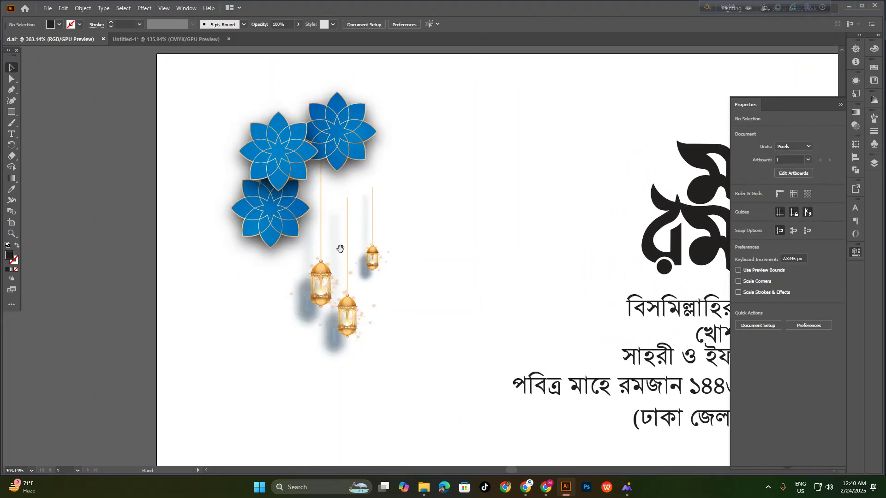
click(297, 162)
shift+click(319, 289)
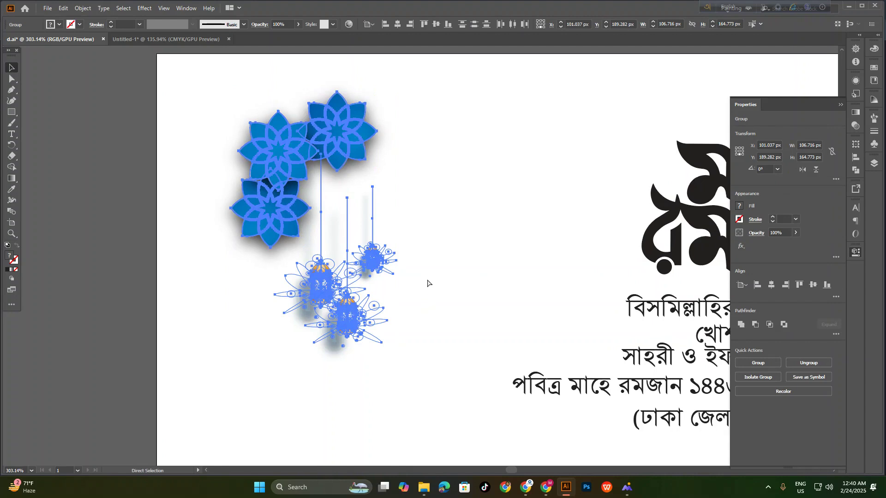
Paste the flowers and lanterns into the Untitled-1 document and place them over the page's upper-left corner
click(172, 40)
drag(263, 188, 312, 210)
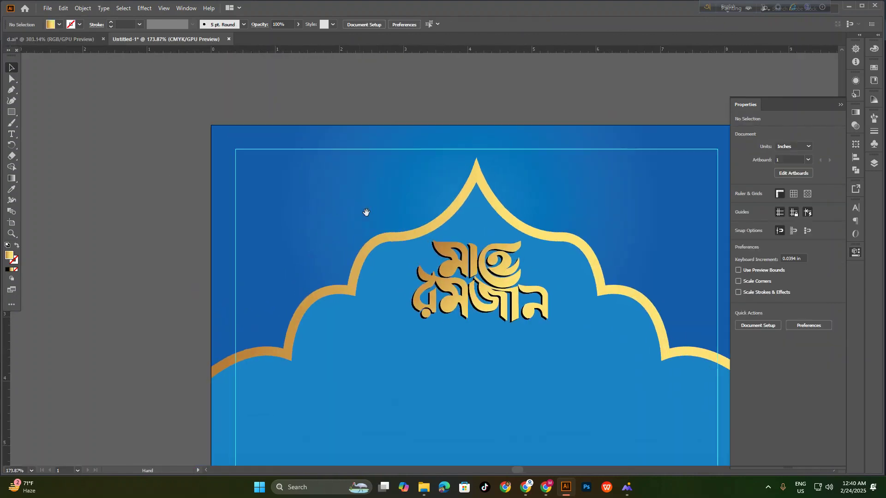
key(ctrl+v)
drag(439, 217, 255, 135)
click(177, 192)
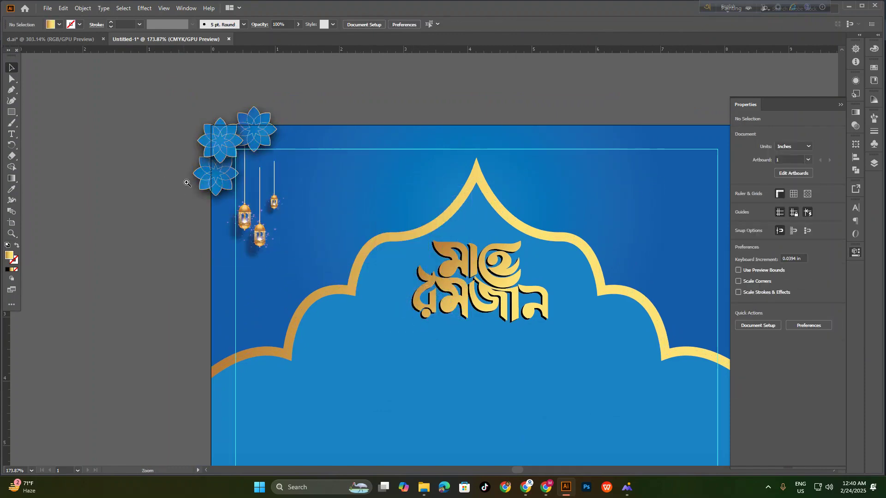
Move the lantern group straight up so the lanterns hang closer beneath the flowers
scroll(185, 185, up, 4)
drag(269, 224, 319, 195)
click(321, 262)
click(164, 217)
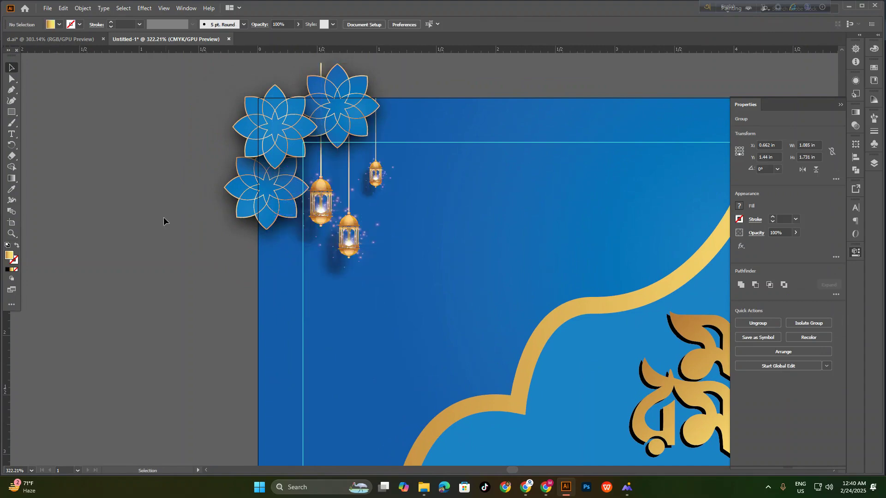
Enlarge the flowers and lanterns together by about a third, extending them down toward the arch
drag(352, 237, 227, 269)
drag(291, 283, 259, 277)
drag(278, 279, 336, 279)
ctrl+click(298, 191)
shift+click(365, 248)
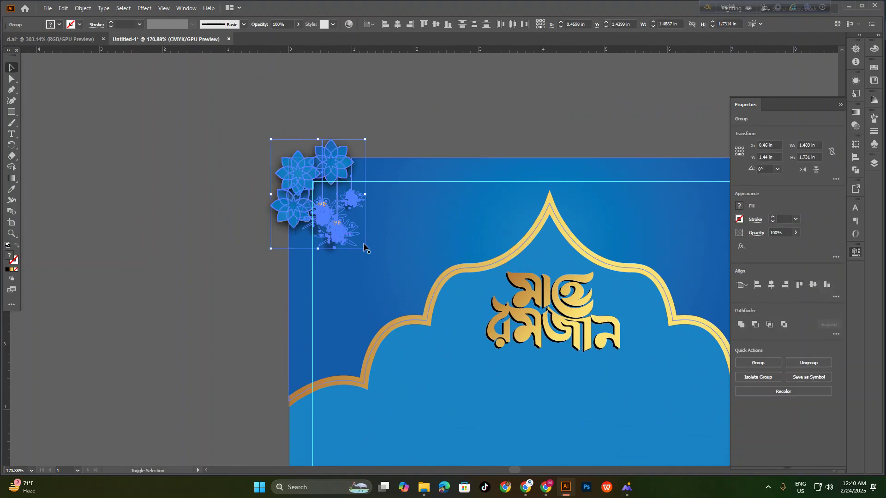
drag(364, 248, 399, 308)
click(186, 245)
Adjust the lantern group's position beneath the flowers and enlarge it slightly further toward the arch
drag(270, 200, 309, 183)
key(ctrl+shift+a)
mouse_move(381, 264)
mouse_down()
mouse_move(366, 270)
mouse_move(372, 257)
mouse_up()
drag(331, 317, 332, 316)
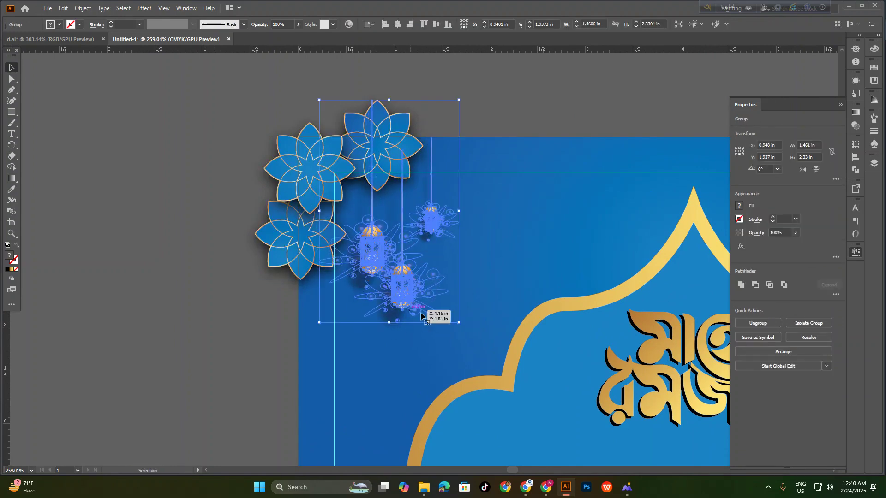
drag(460, 326, 481, 358)
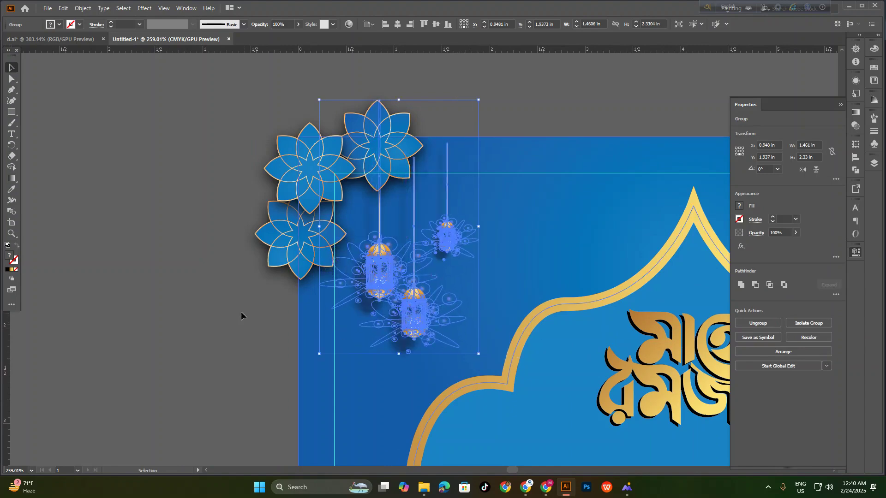
click(236, 311)
drag(383, 346, 213, 385)
drag(308, 370, 300, 333)
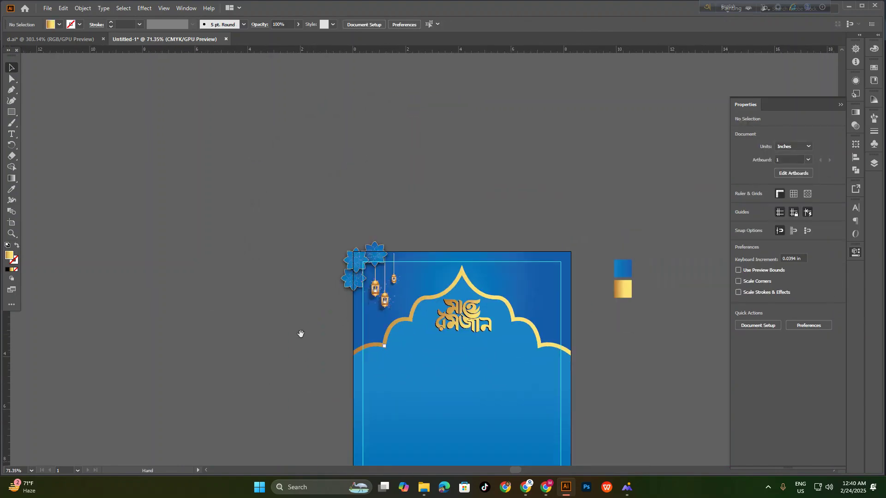
Enlarge the lantern group to about 1.93 by 3.07 in and nudge it back up beneath the flowers
scroll(381, 297, up, 8)
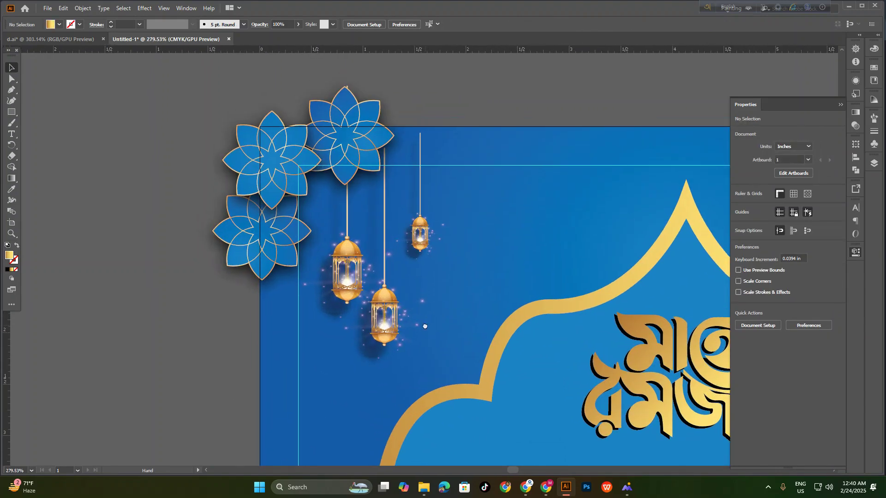
click(381, 298)
drag(455, 360, 481, 402)
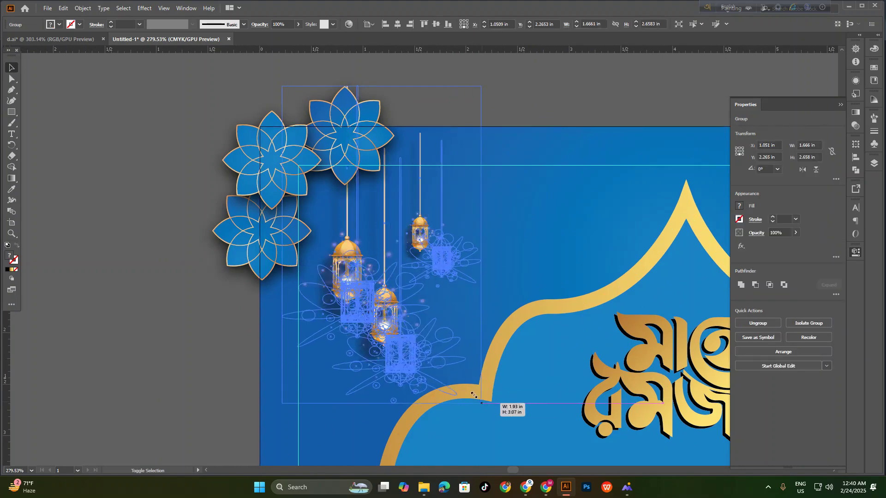
drag(406, 330, 402, 320)
Enlarge the flower group to about 1.95 by 2.09 in, reposition it over the corner, and nudge the lanterns slightly up
click(279, 184)
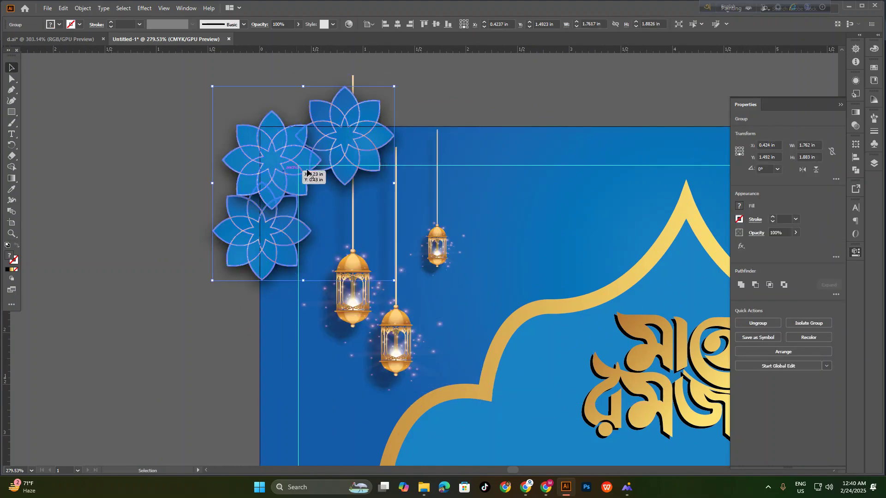
drag(395, 281, 415, 303)
click(374, 226)
mouse_move(258, 179)
mouse_down()
mouse_move(246, 162)
mouse_move(256, 165)
mouse_up()
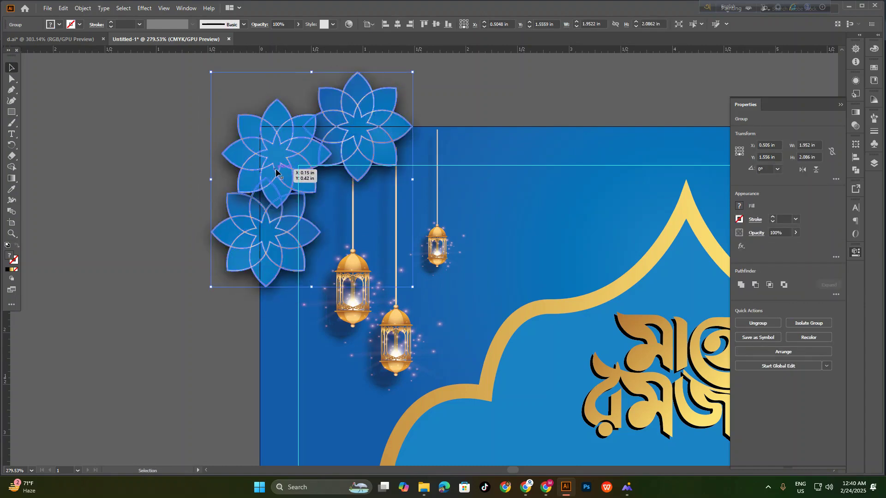
drag(280, 165, 243, 184)
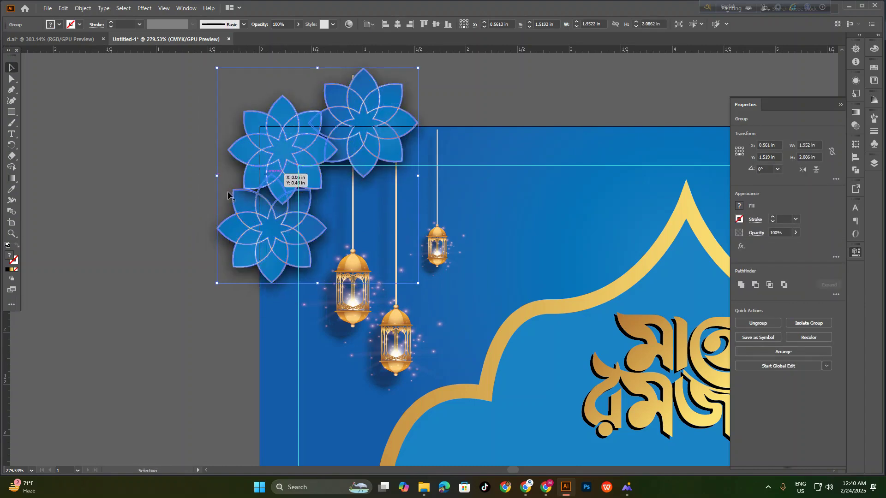
click(133, 238)
drag(355, 270, 352, 261)
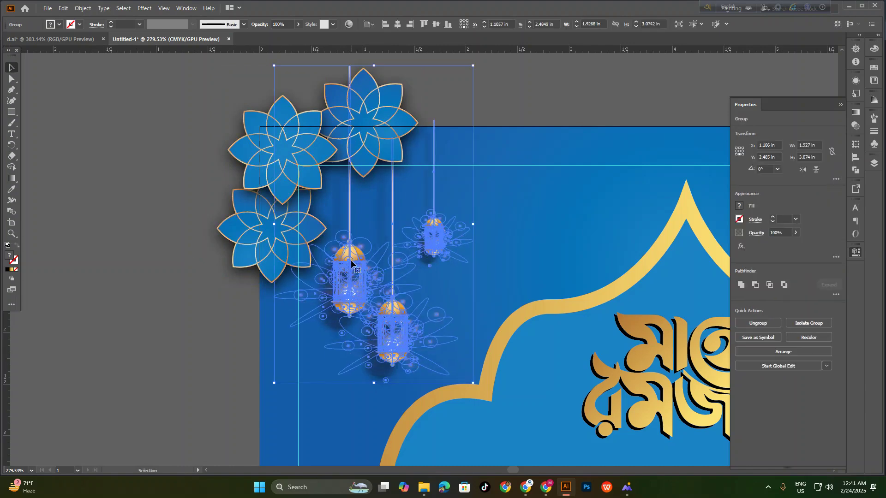
click(210, 250)
Draw a rectangle about 2.07 by 2.67 in from the page's upper-left corner, covering the flowers and lanterns within the page
scroll(301, 272, up, 2)
drag(302, 272, 328, 292)
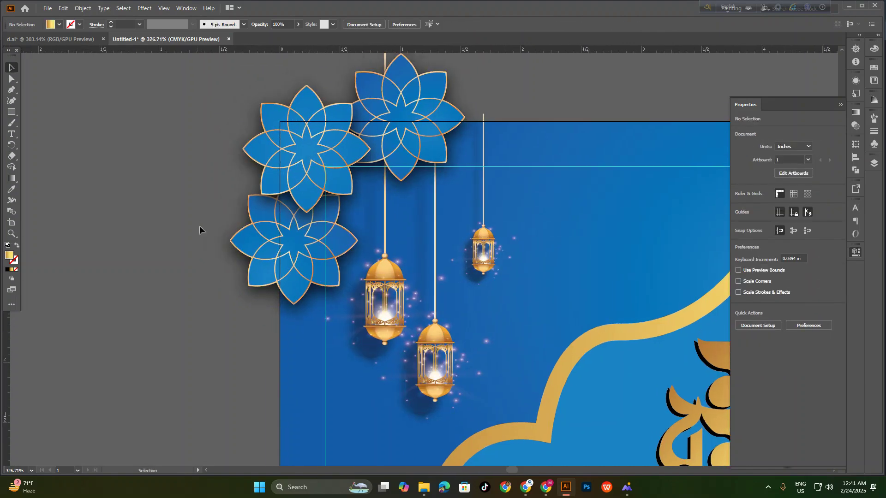
click(12, 112)
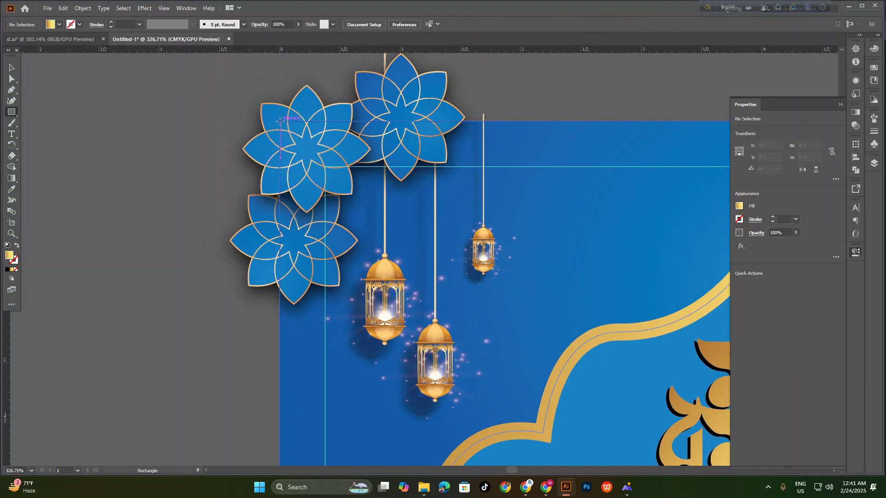
mouse_move(477, 273)
mouse_down()
mouse_move(512, 395)
mouse_move(513, 436)
mouse_move(529, 442)
mouse_up()
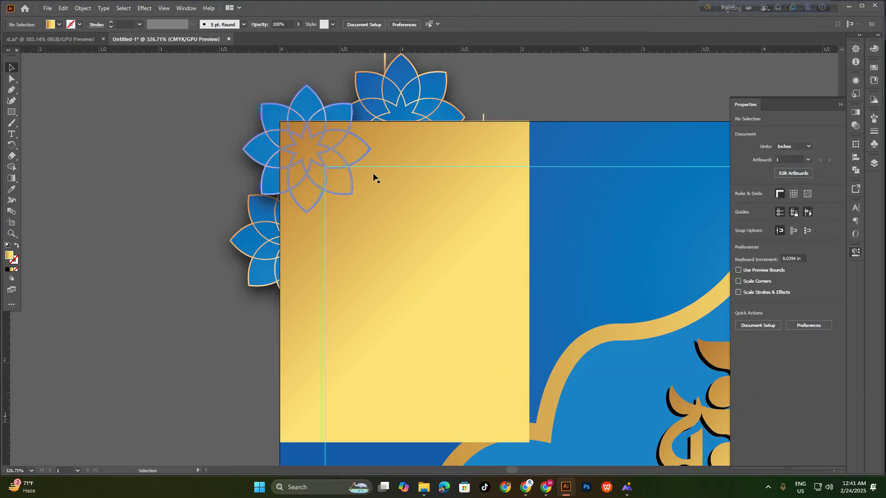
Clip the flowers and lanterns to the corner rectangle with a clipping mask
shift+click(433, 101)
scroll(433, 152, up, 3)
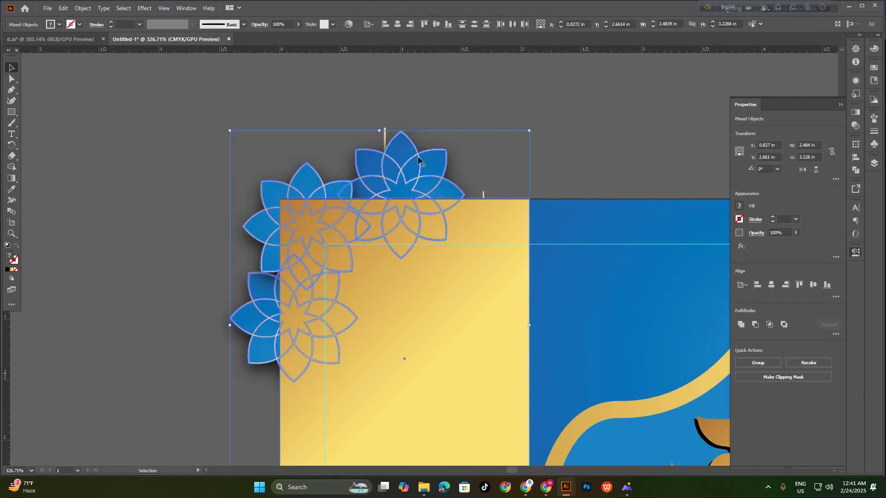
shift+click(484, 194)
scroll(444, 206, down, 1)
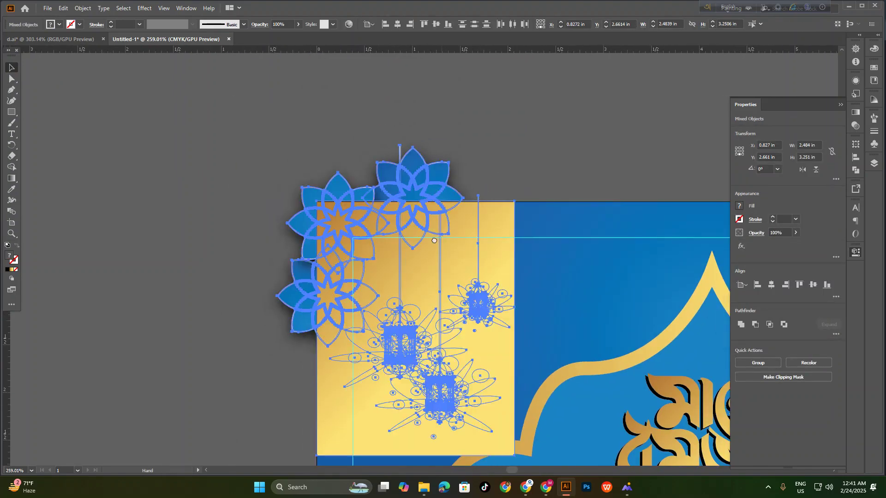
scroll(400, 193, down, 2)
right_click(400, 194)
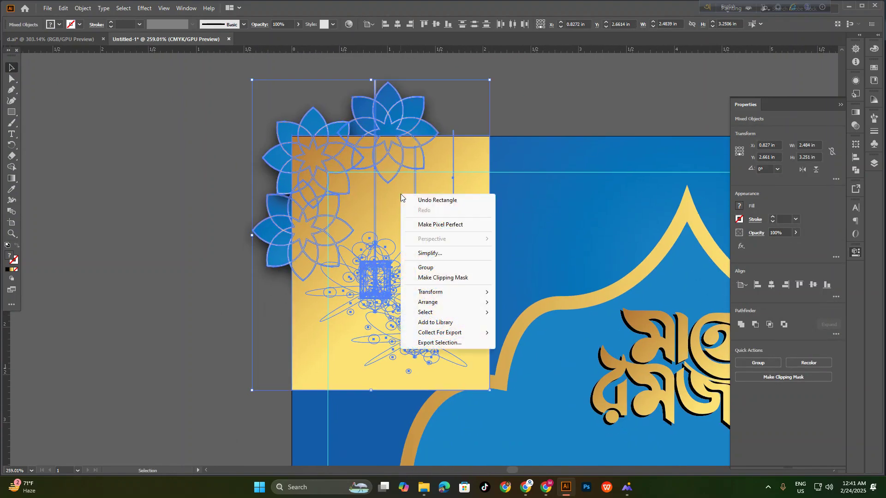
click(445, 280)
click(188, 228)
Duplicate the clipped corner decoration to the opposite side, flip the copy horizontally, and align it to the page's right edge
drag(347, 241, 258, 245)
drag(433, 291, 495, 296)
drag(485, 229, 518, 227)
drag(230, 193, 432, 196)
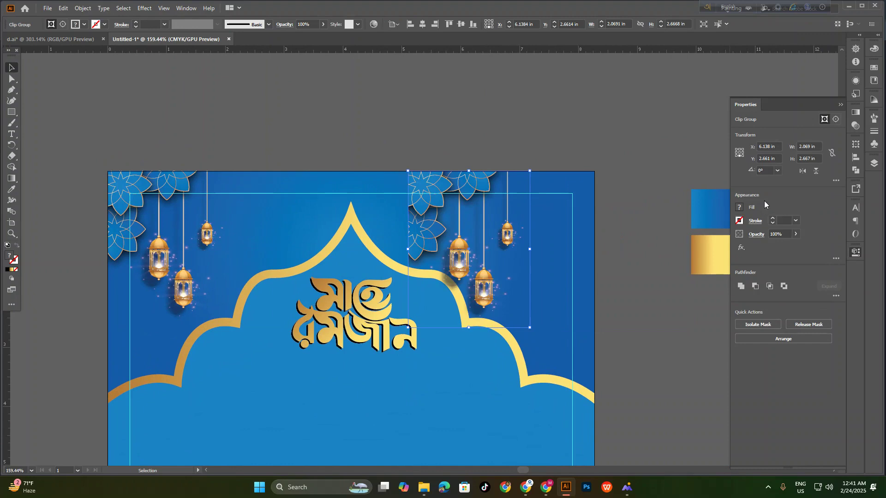
click(804, 171)
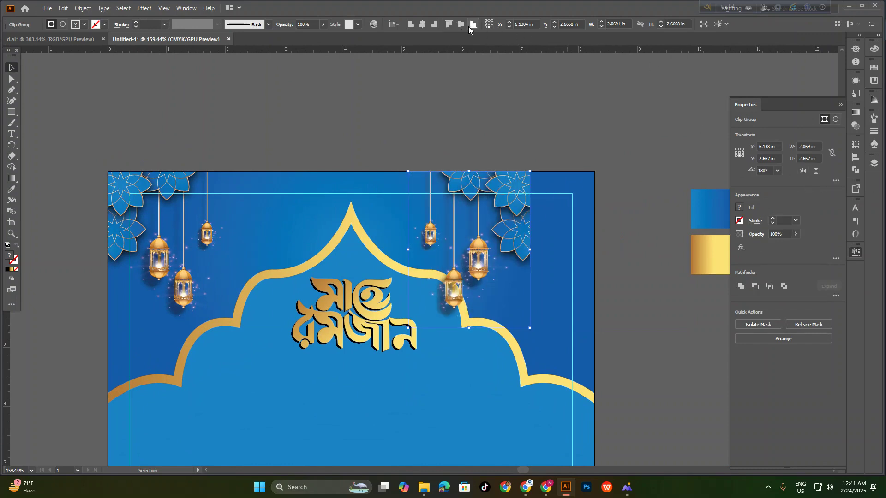
click(434, 25)
click(506, 133)
drag(540, 191, 522, 266)
drag(483, 241, 494, 247)
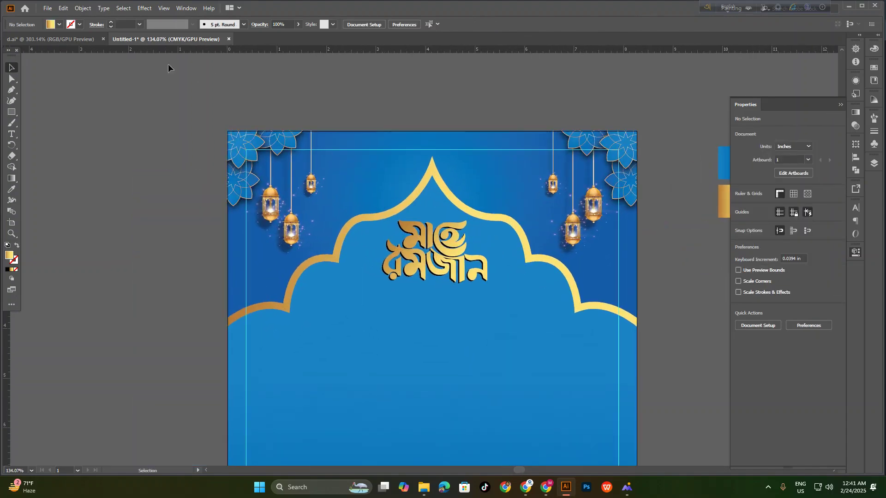
Copy the five-line Bangla heading text from d.ai into Untitled-1 and place it just above the artboard
click(67, 42)
drag(547, 264, 376, 237)
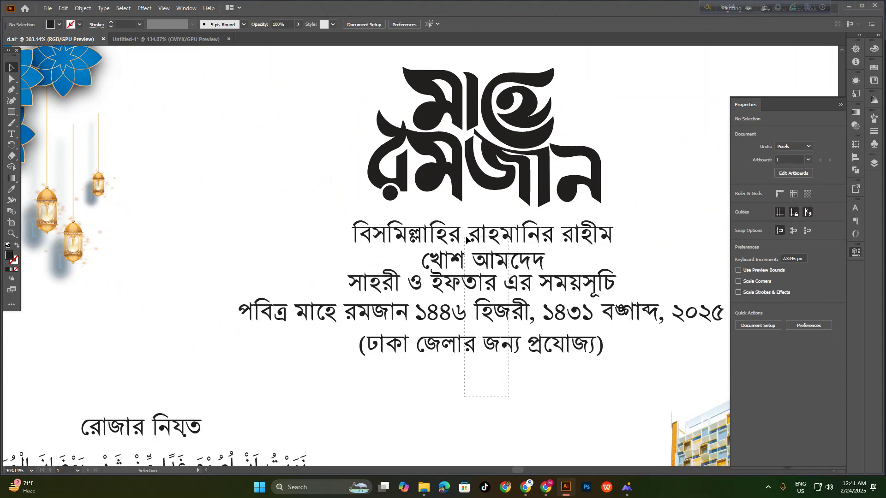
click(466, 240)
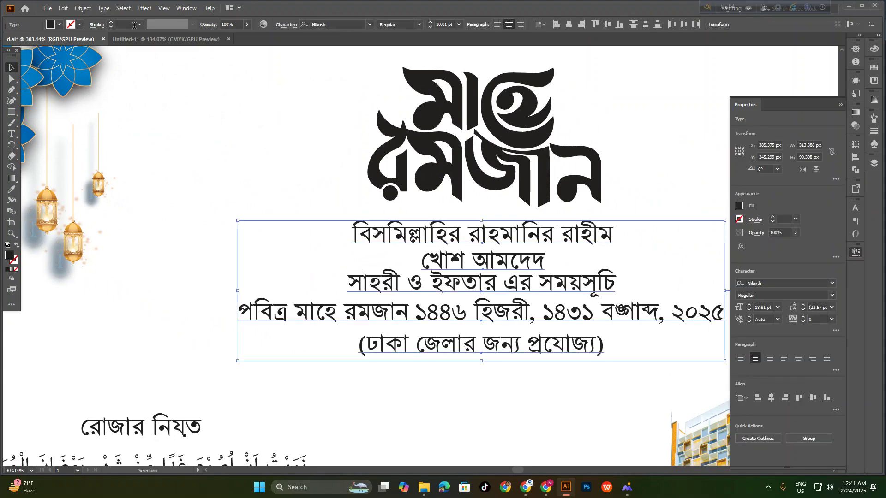
click(152, 39)
scroll(442, 255, up, 5)
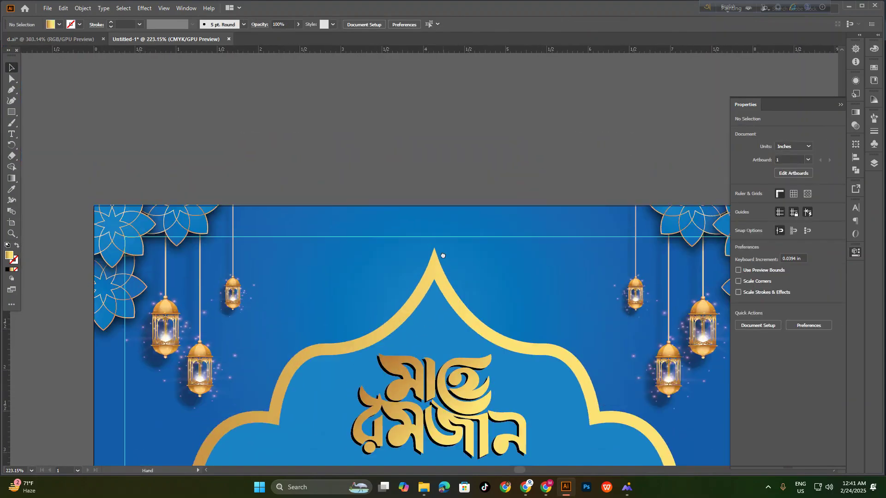
scroll(443, 256, up, 3)
key(ctrl+v)
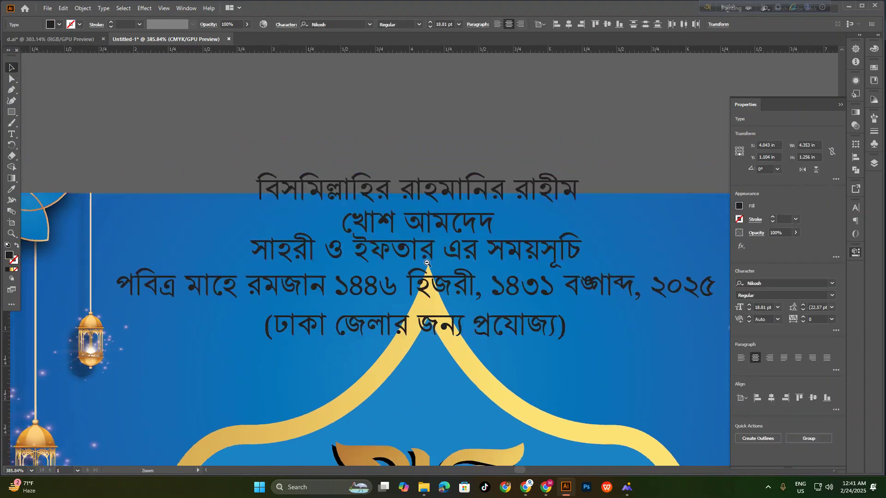
scroll(427, 263, down, 2)
drag(400, 302, 400, 191)
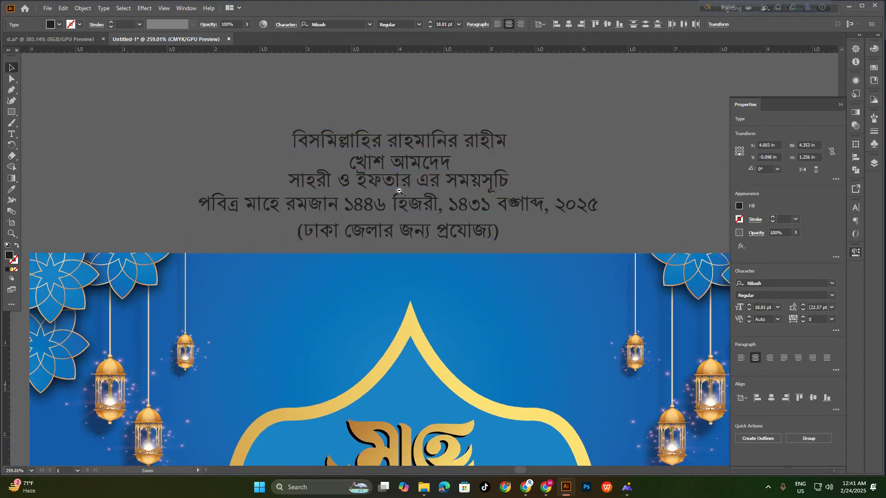
scroll(400, 191, down, 2)
Separate the line "বিসমিল্লাহির রাহমানির রাহীম" from the heading and place it above the arch tip as white text at about 14.26 pt
click(385, 107)
scroll(488, 205, up, 2)
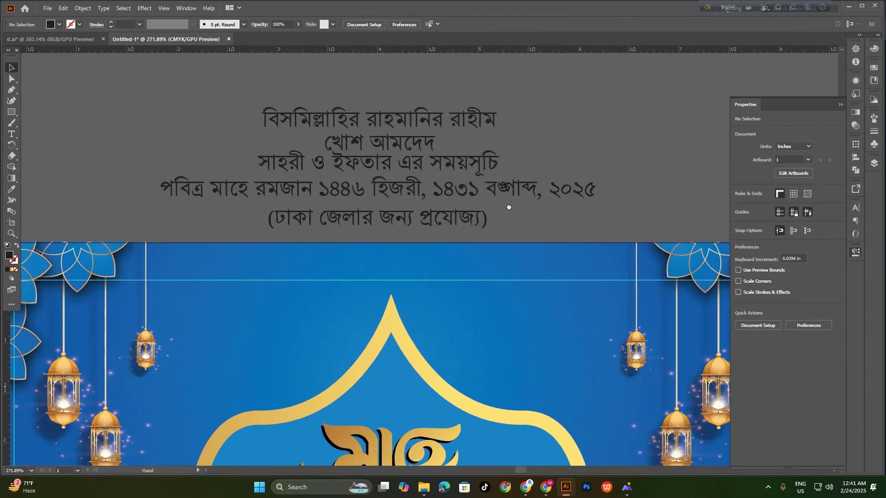
drag(472, 119, 475, 286)
click(59, 24)
click(19, 41)
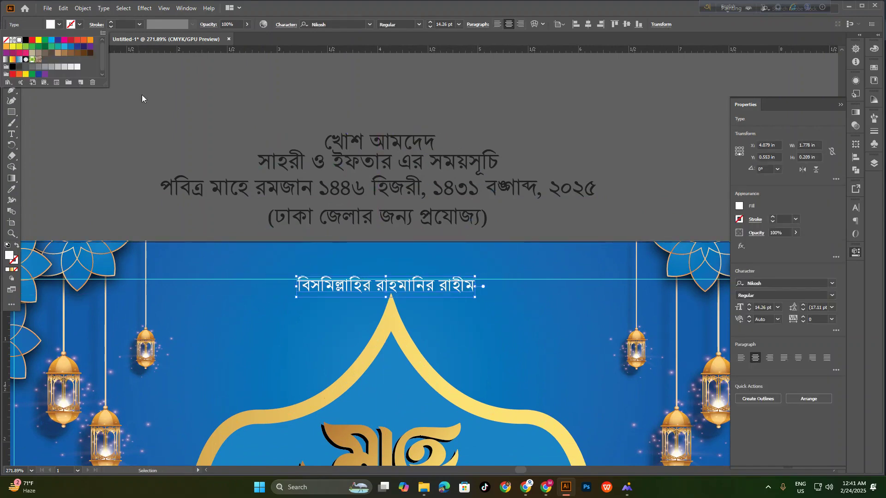
click(227, 111)
click(227, 110)
Reduce the line above the arch tip to about 12 pt and center it horizontally on the page
drag(387, 289, 508, 298)
click(503, 291)
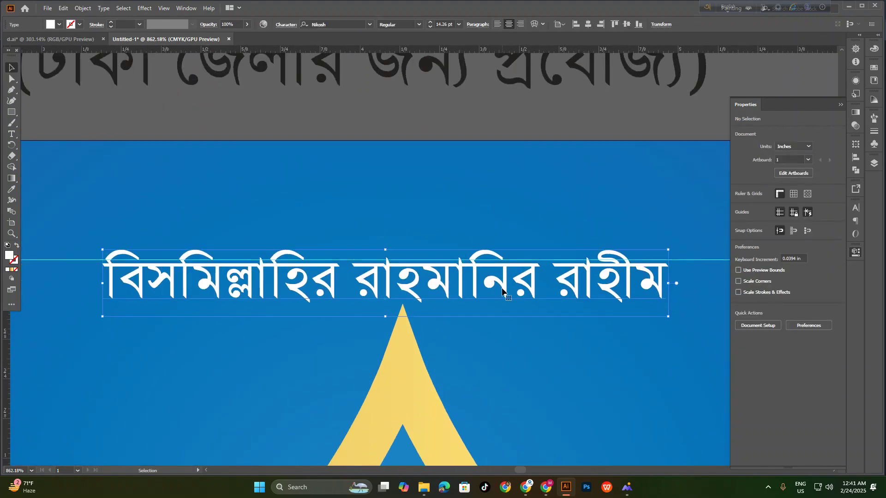
drag(387, 318, 387, 306)
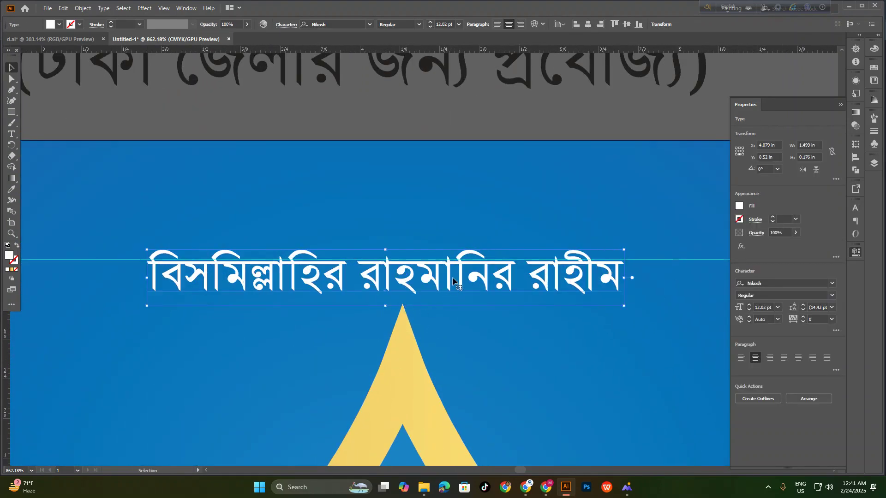
click(588, 25)
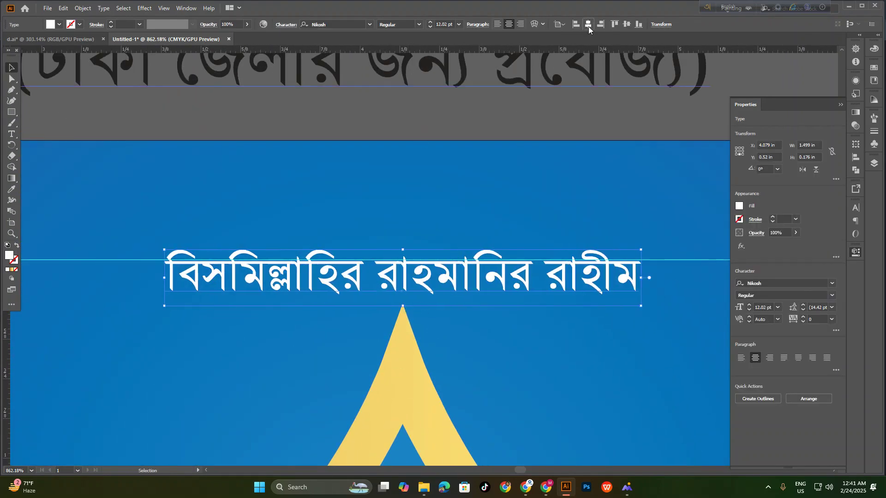
click(497, 127)
Move the remaining four heading lines below the gold title and fill them with white
drag(489, 211, 270, 256)
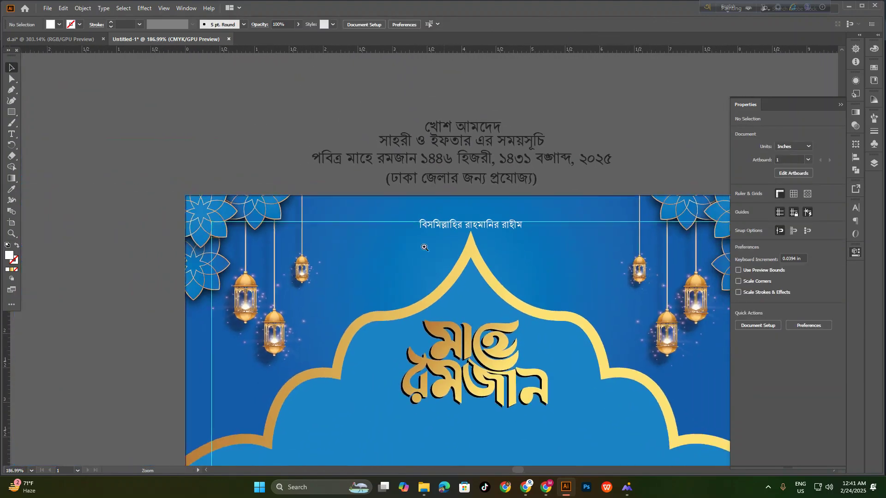
drag(442, 241, 354, 249)
scroll(480, 259, down, 3)
drag(463, 178, 477, 375)
drag(476, 375, 423, 346)
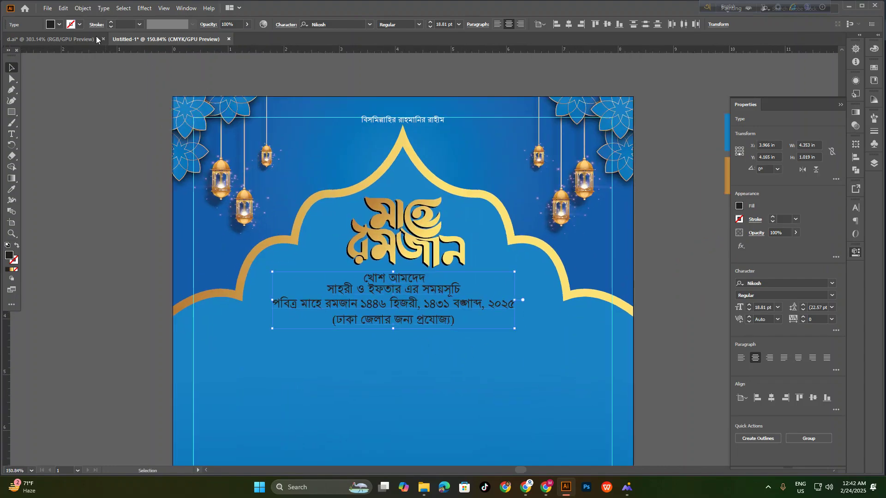
click(18, 41)
click(51, 209)
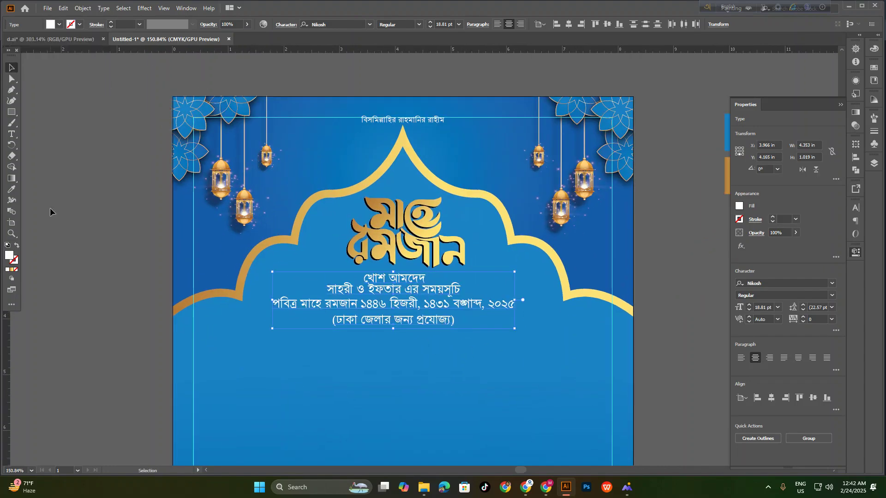
Lock the page background, the gold arch and the upper-left corner decoration together
drag(242, 300, 294, 189)
scroll(237, 212, down, 2)
drag(227, 189, 240, 236)
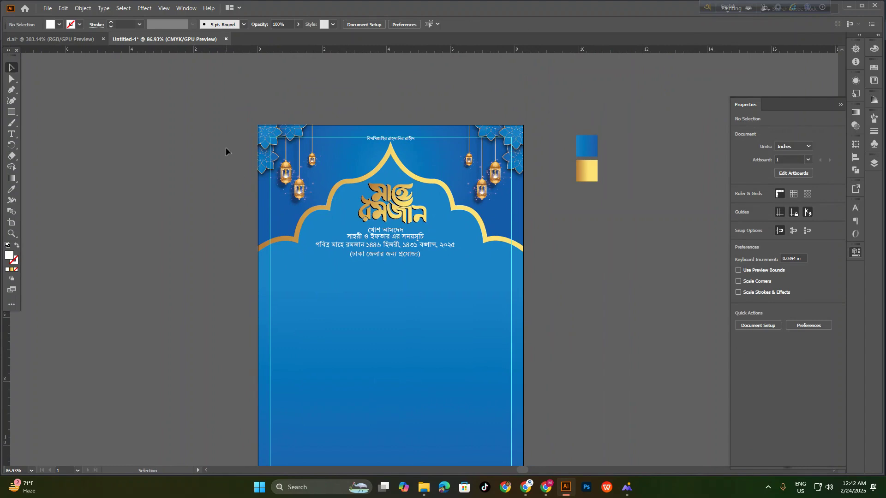
click(289, 199)
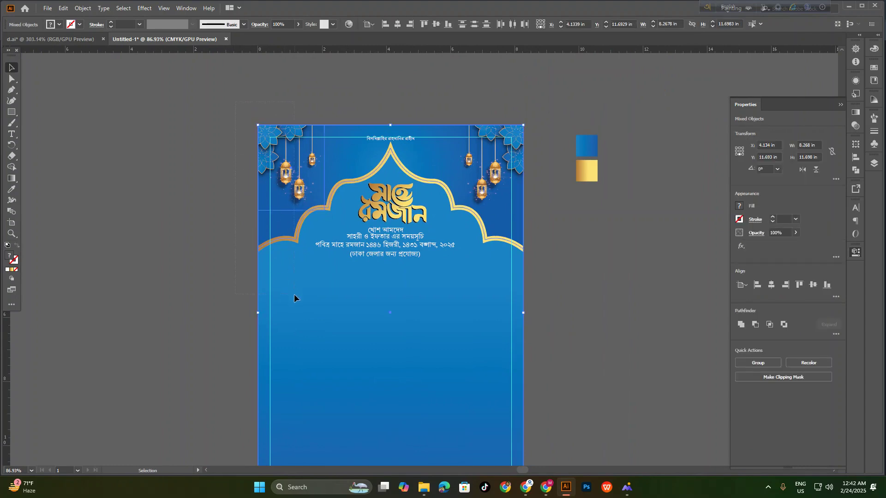
key(ctrl+2)
Move the four-line heading text slightly down to leave more space beneath the gold title
ctrl+drag(367, 225, 454, 297)
drag(398, 163, 396, 156)
ctrl+drag(416, 289, 360, 288)
ctrl+drag(399, 263, 430, 282)
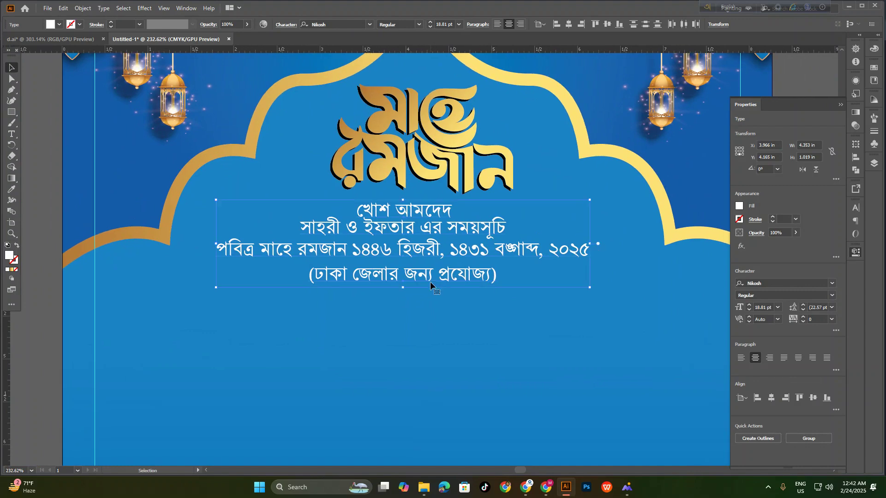
drag(422, 228, 422, 239)
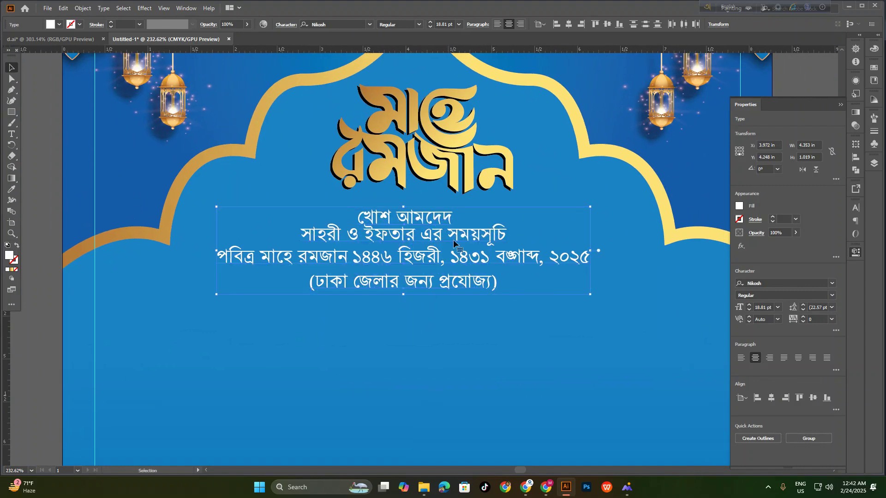
Set the font of the four-line white heading text to Li Alinur Tatsama Unicode
click(833, 284)
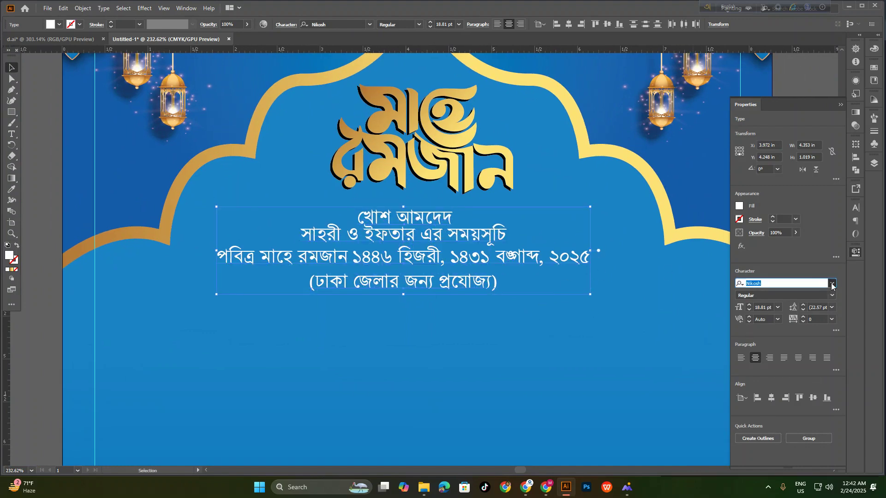
scroll(811, 372, up, 1)
scroll(811, 351, down, 1)
drag(883, 339, 882, 459)
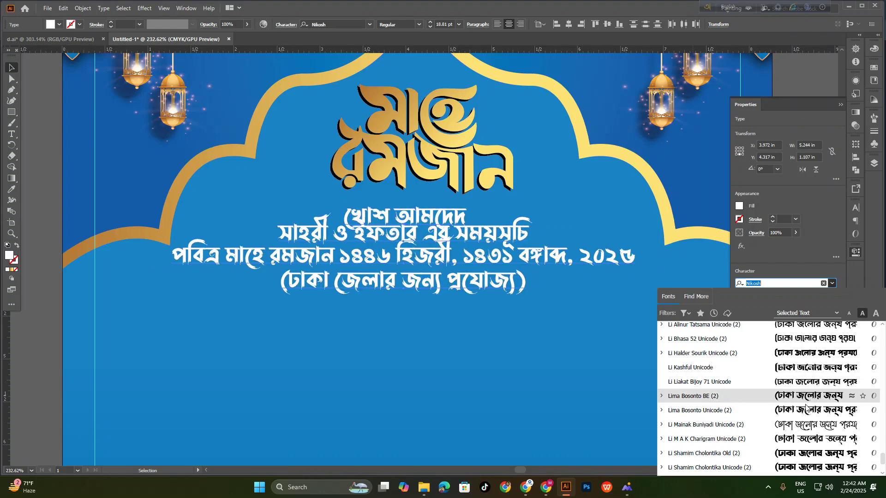
scroll(815, 440, down, 3)
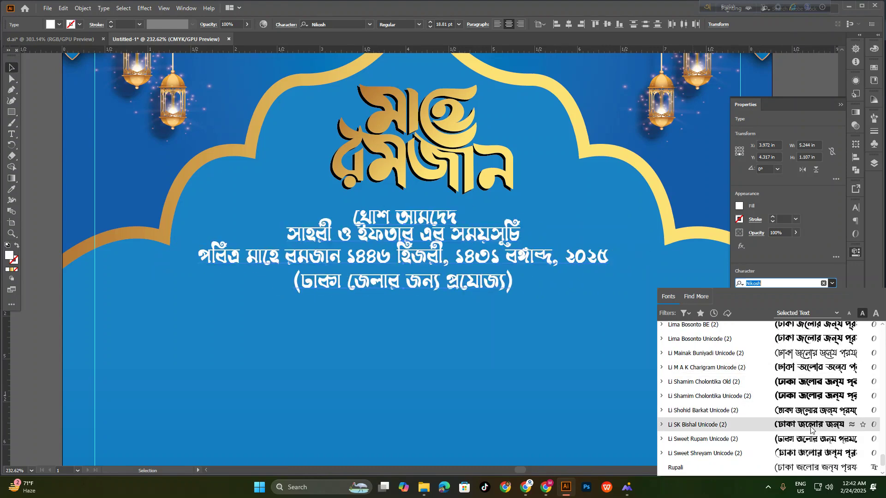
scroll(805, 392, up, 5)
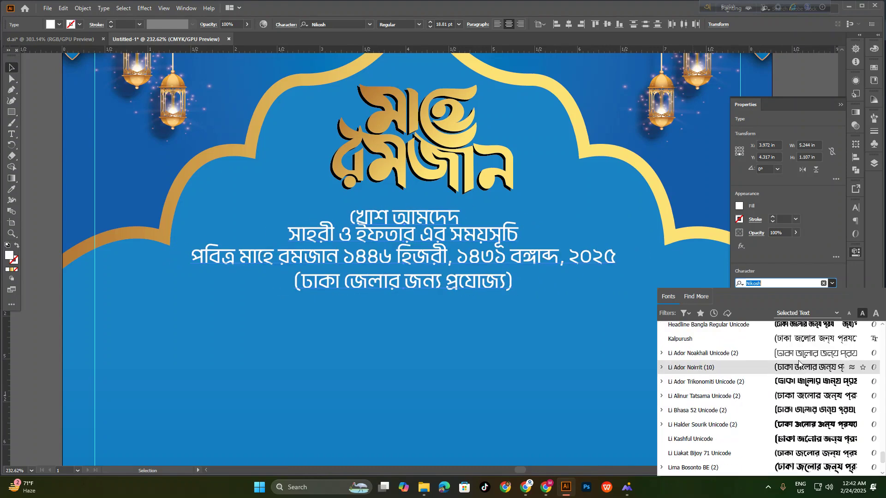
scroll(803, 392, up, 10)
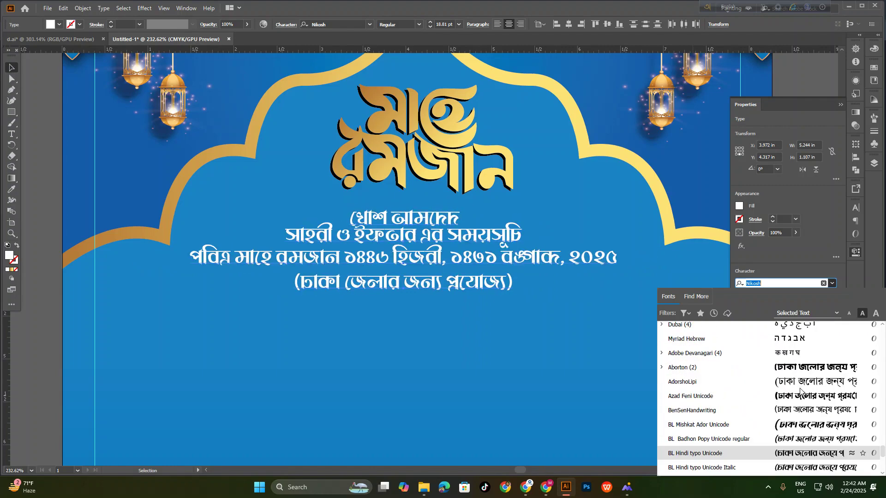
scroll(805, 402, down, 5)
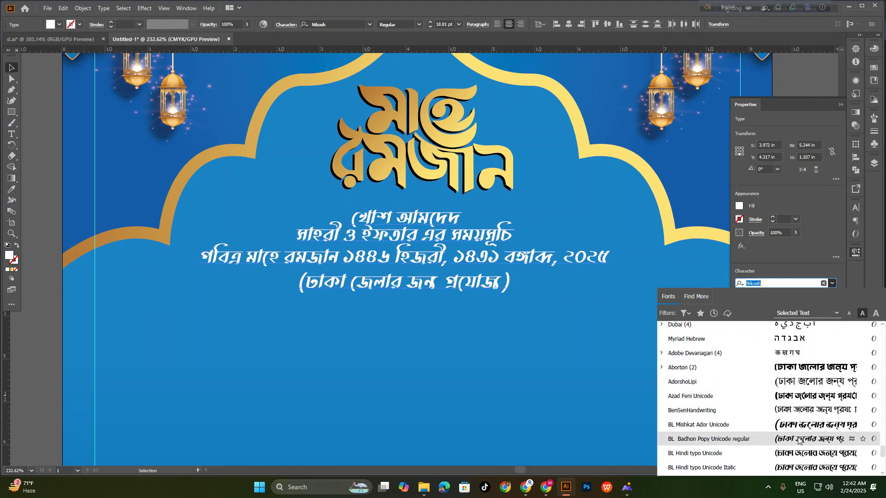
scroll(807, 401, down, 5)
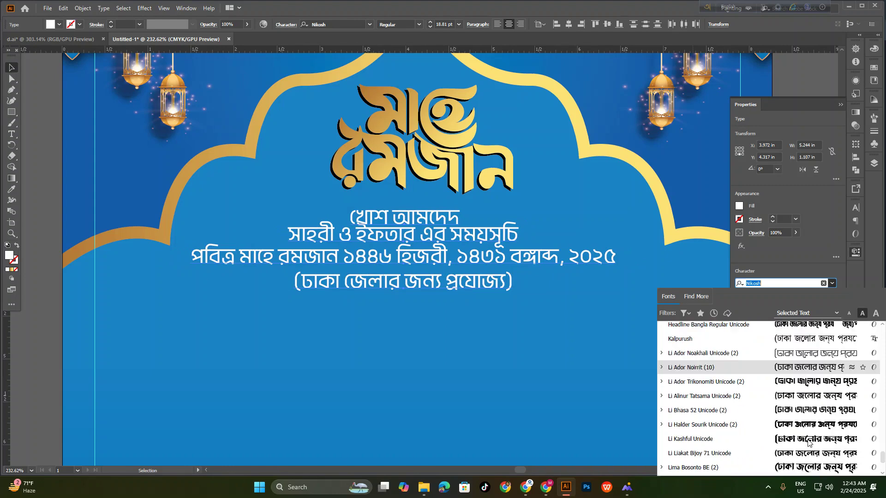
key(Escape)
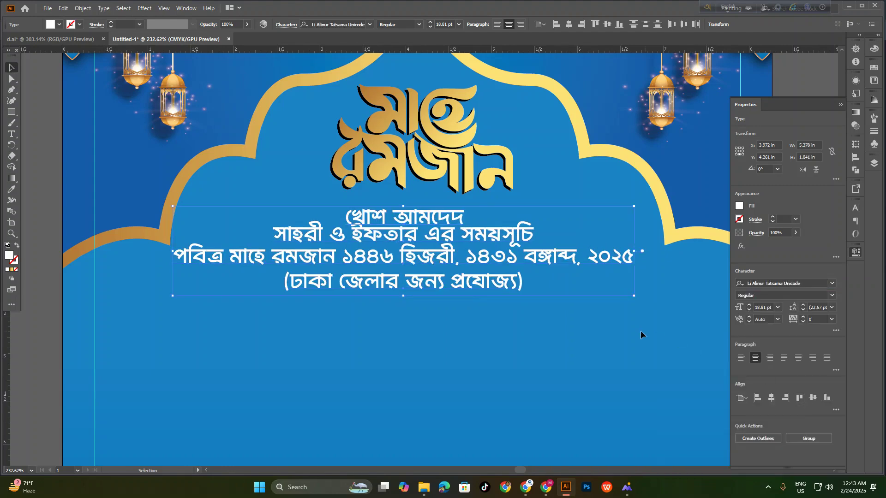
drag(446, 346, 461, 358)
click(456, 341)
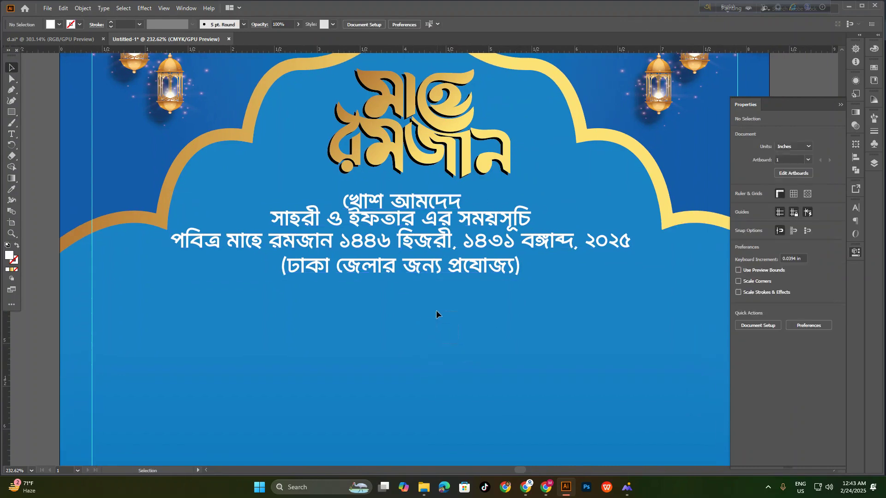
Move the heading line "খোশ আমদেদ" above the gold title, inside the upper part of the arch
click(409, 277)
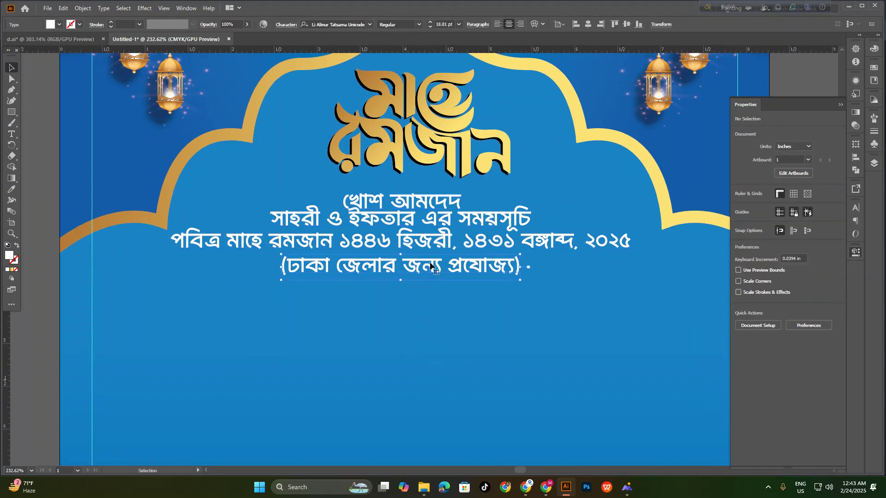
scroll(408, 295, up, 5)
drag(404, 312, 425, 180)
click(416, 216)
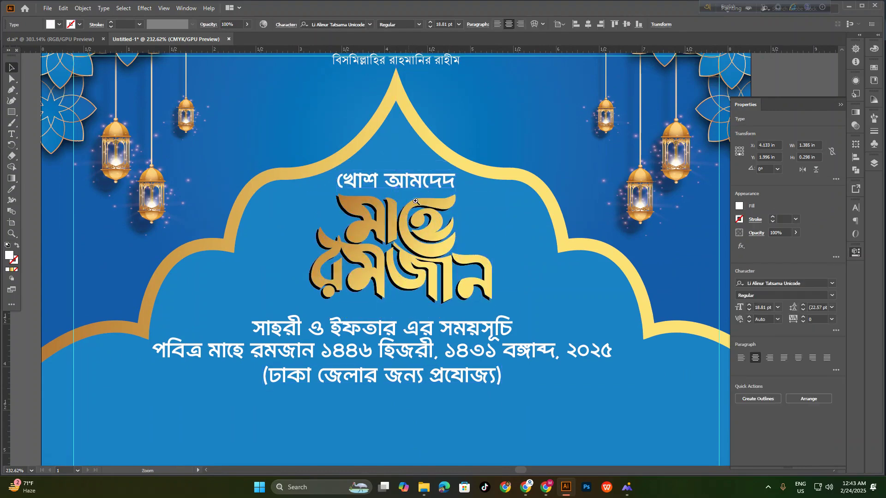
Set the "খোশ আমদেদ" line in the FN Shorif Opekkha Matrahin font and reduce it to about 17 pt
scroll(411, 198, up, 3)
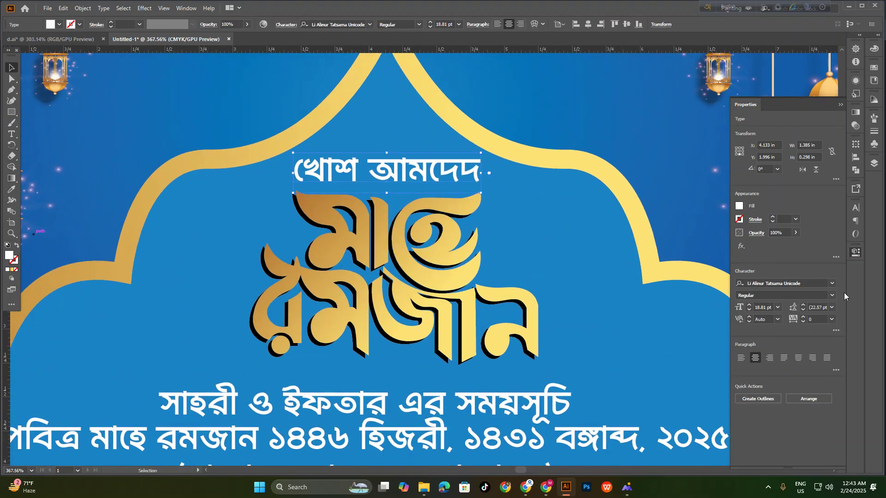
click(832, 283)
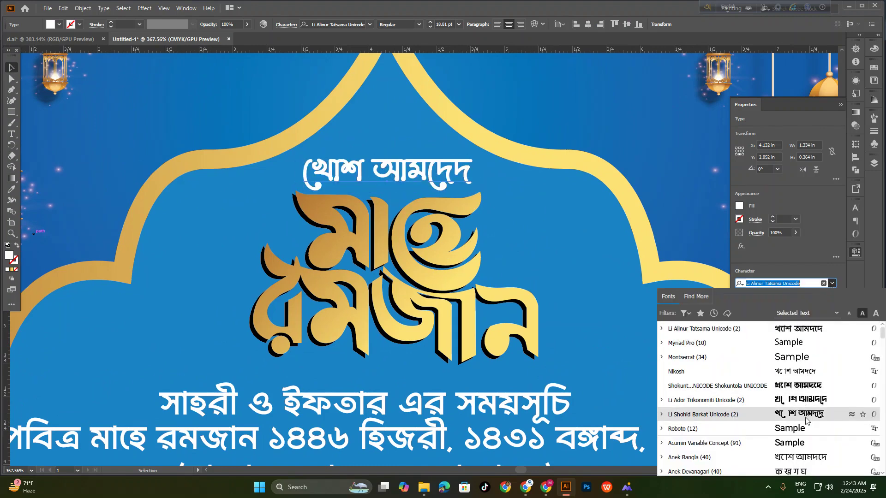
scroll(810, 405, down, 20)
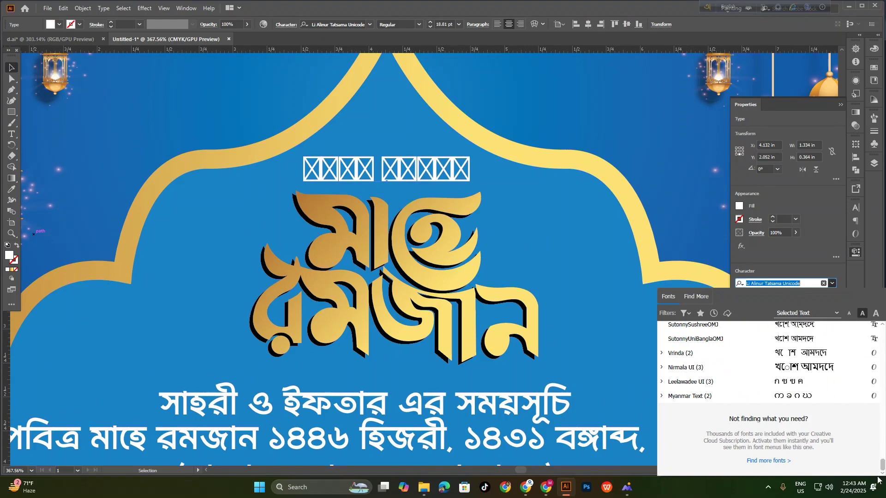
scroll(810, 405, up, 10)
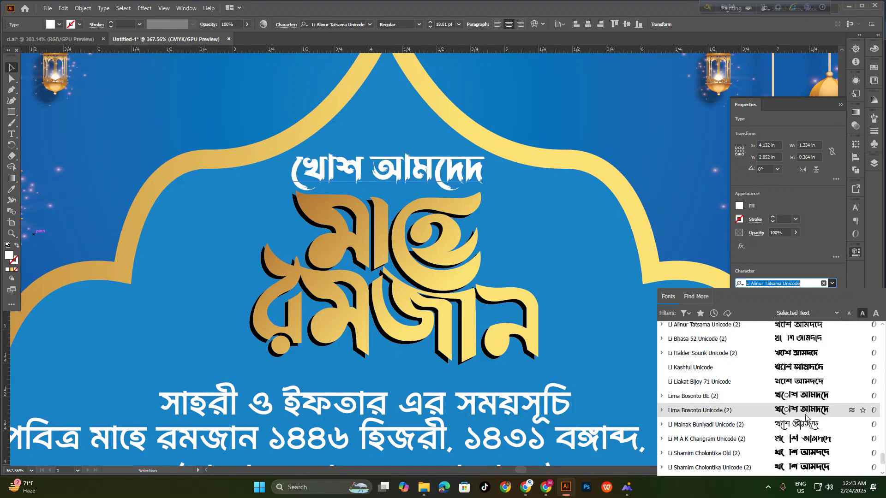
click(805, 356)
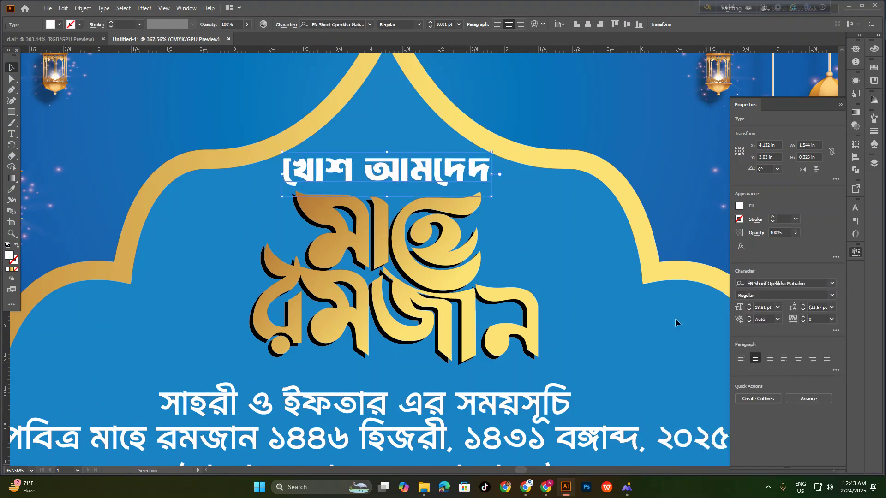
scroll(313, 198, down, 5)
scroll(313, 197, up, 5)
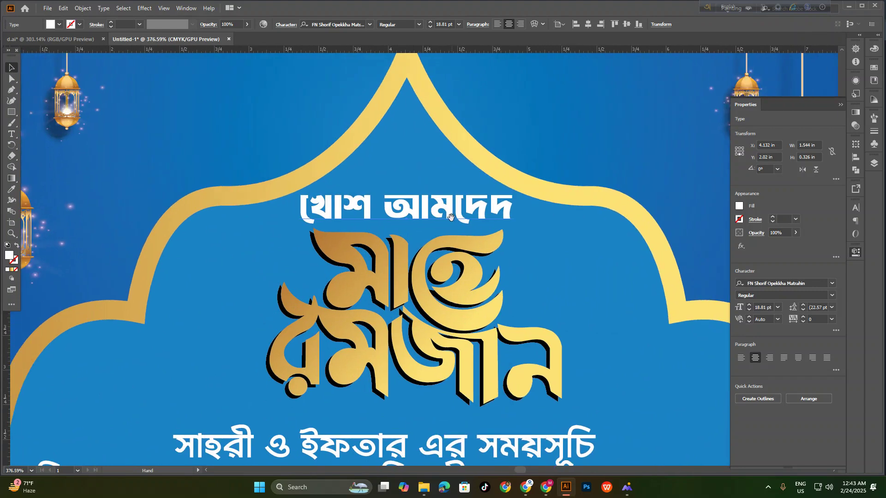
drag(514, 213, 498, 211)
scroll(378, 250, down, 5)
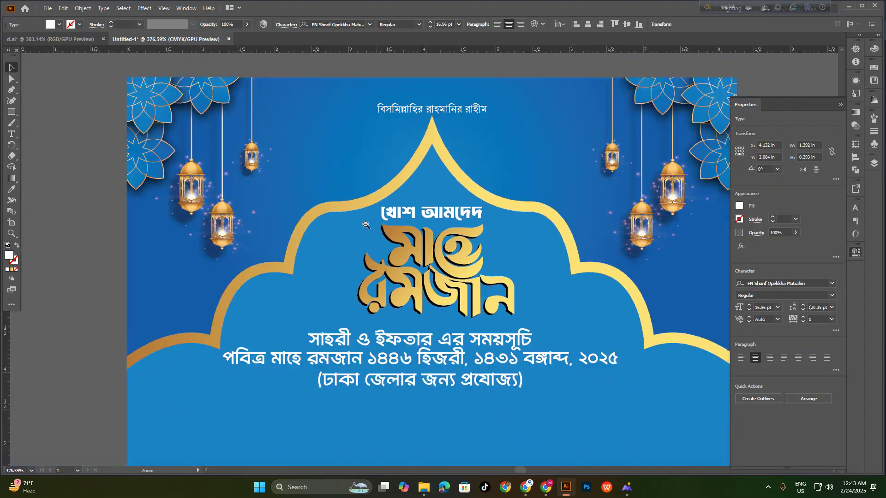
Move the last two heading lines down and enlarge the line "সাহরী ও ইফতার এর সময়সূচি" to about 25 pt
click(442, 351)
scroll(443, 332, up, 2)
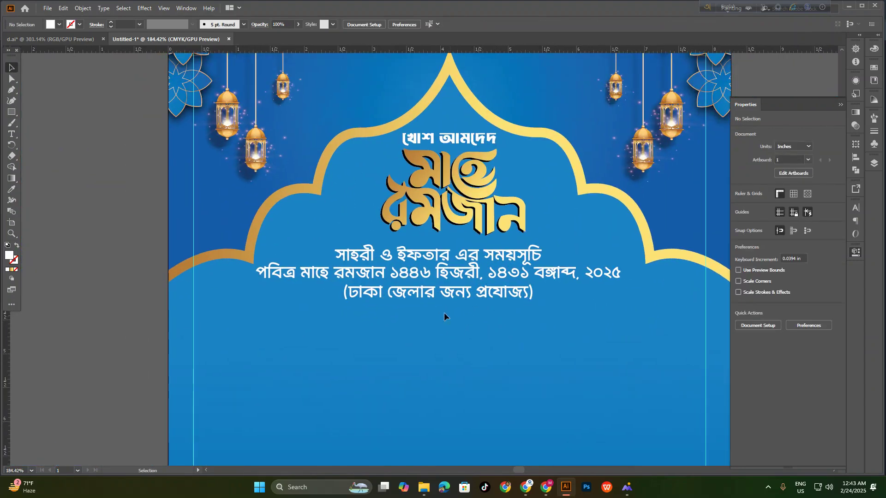
click(433, 276)
drag(434, 276, 433, 312)
click(501, 257)
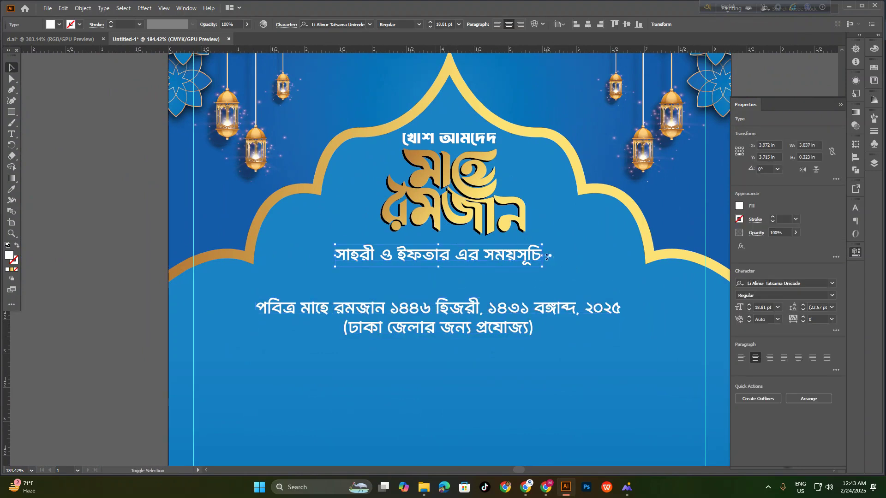
drag(544, 257, 570, 259)
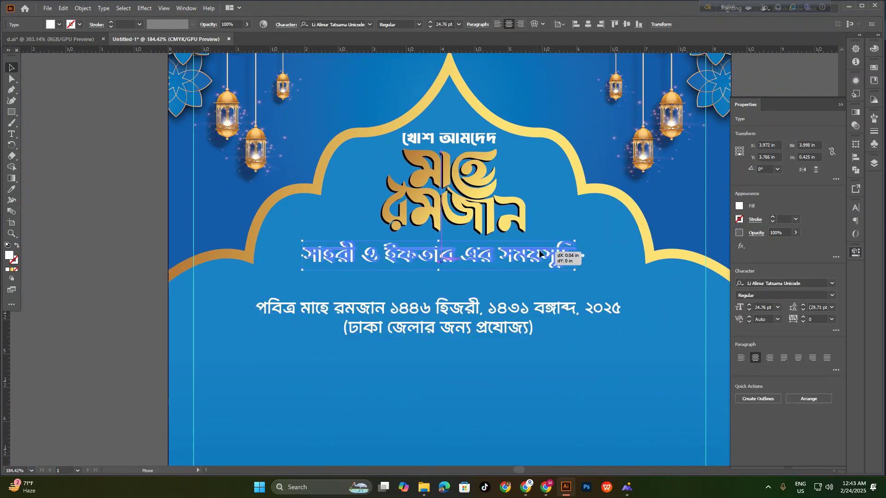
click(479, 296)
Change the font of the Hijri and Bangla year line to Nikosh
click(481, 306)
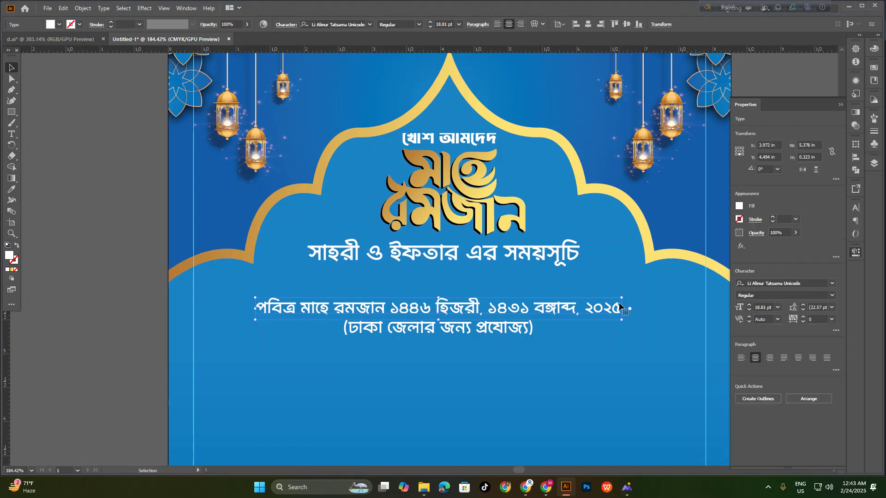
key(super+space)
click(834, 283)
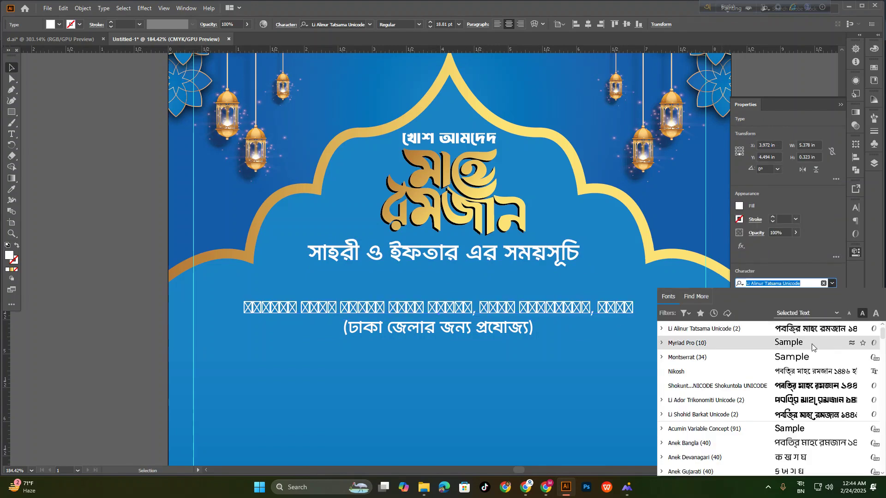
click(812, 371)
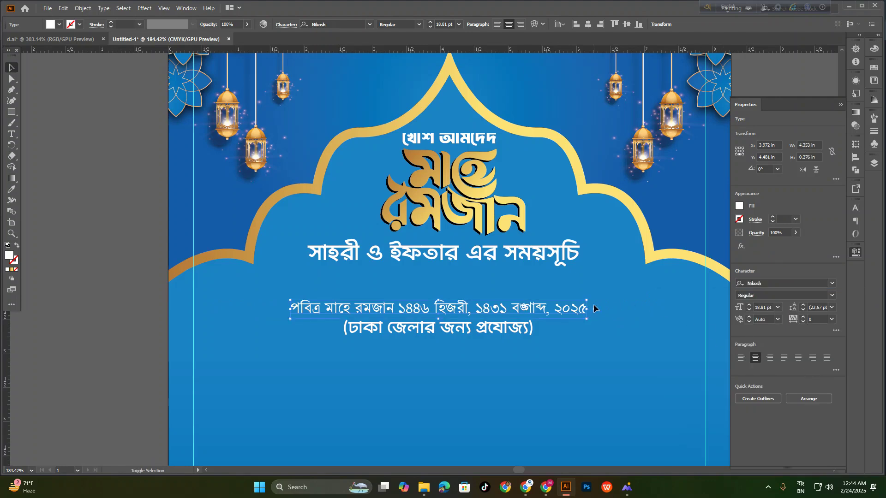
Move the Hijri and Bangla year line up beneath the timetable line and reduce it to about 16 pt
drag(590, 312, 517, 291)
click(528, 311)
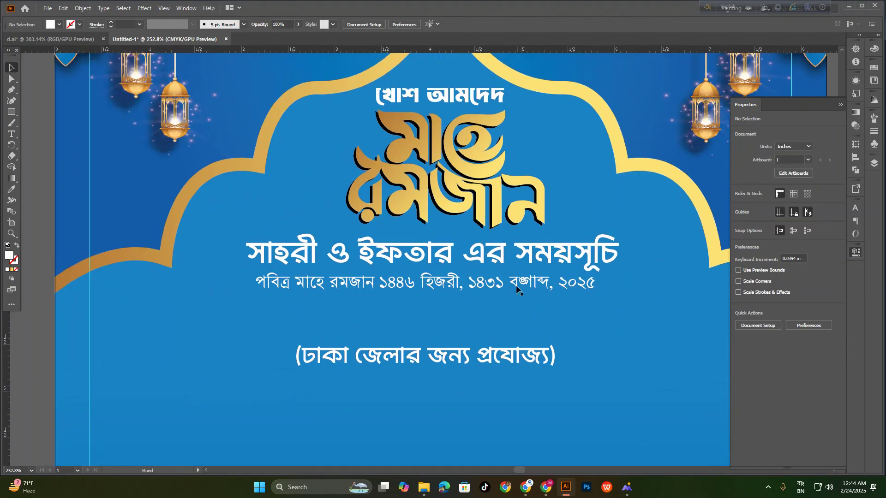
click(514, 285)
drag(598, 284, 572, 283)
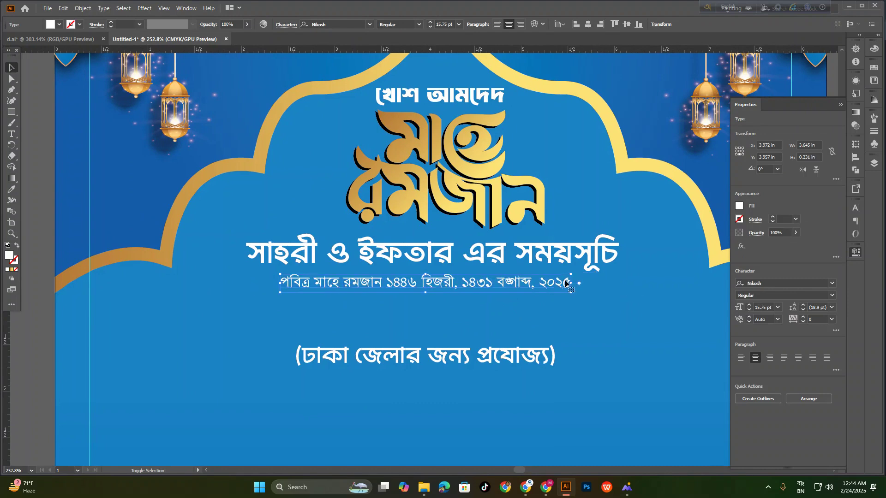
click(524, 300)
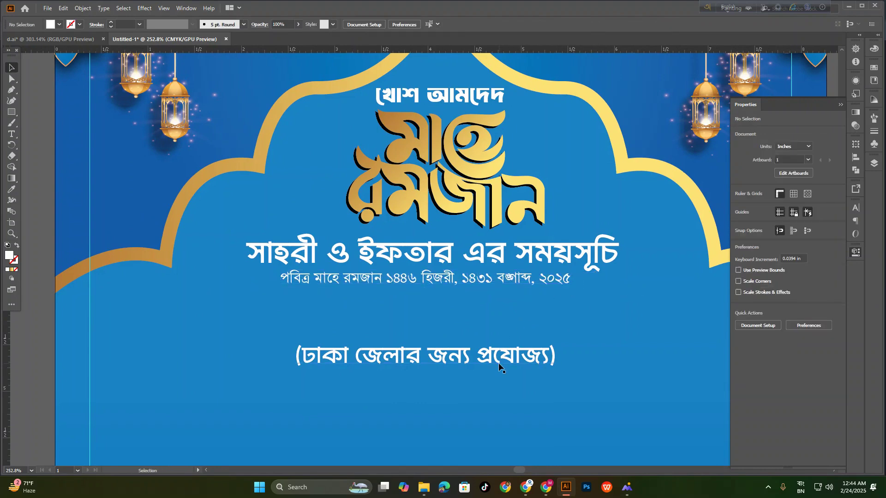
Move the bracketed Dhaka district line up beneath the year line and center all heading text horizontally on the page
drag(495, 364, 497, 311)
drag(506, 341, 425, 353)
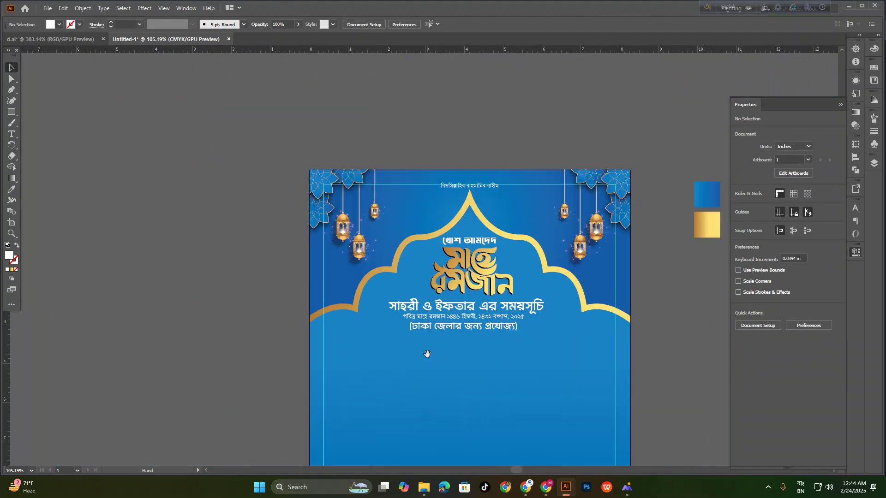
scroll(467, 373, down, 1)
key(ctrl+a)
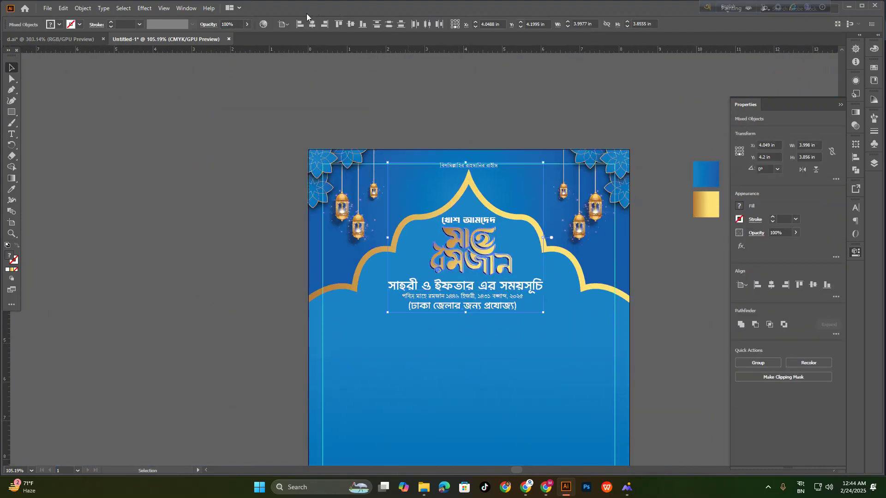
click(311, 26)
click(424, 111)
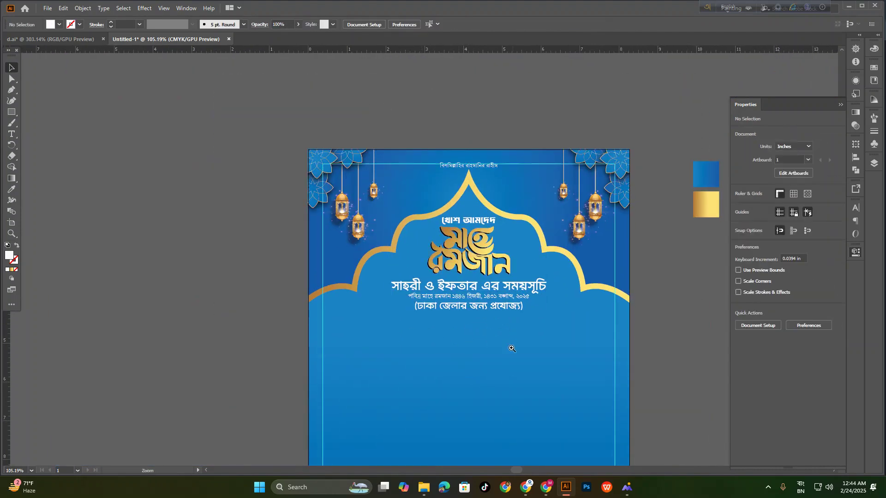
Examine the heading layout within the arch and the empty area beneath it
scroll(477, 364, down, 1)
scroll(476, 364, up, 3)
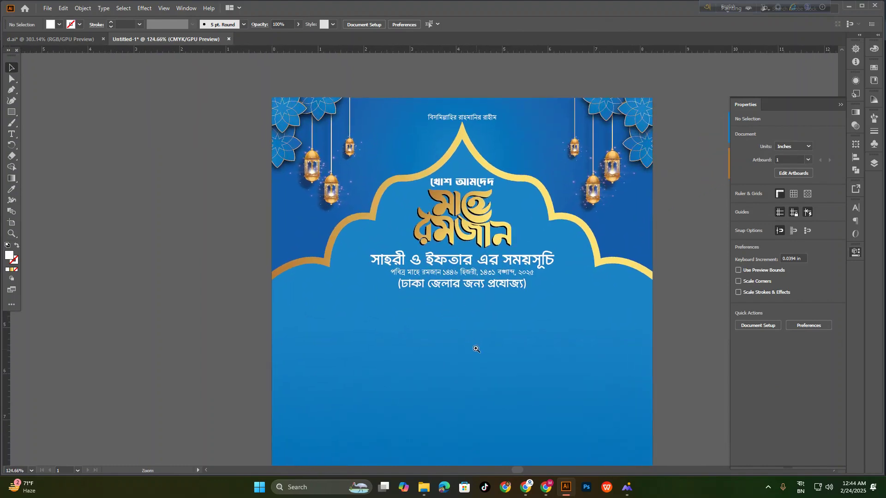
scroll(469, 334, down, 2)
drag(451, 343, 459, 323)
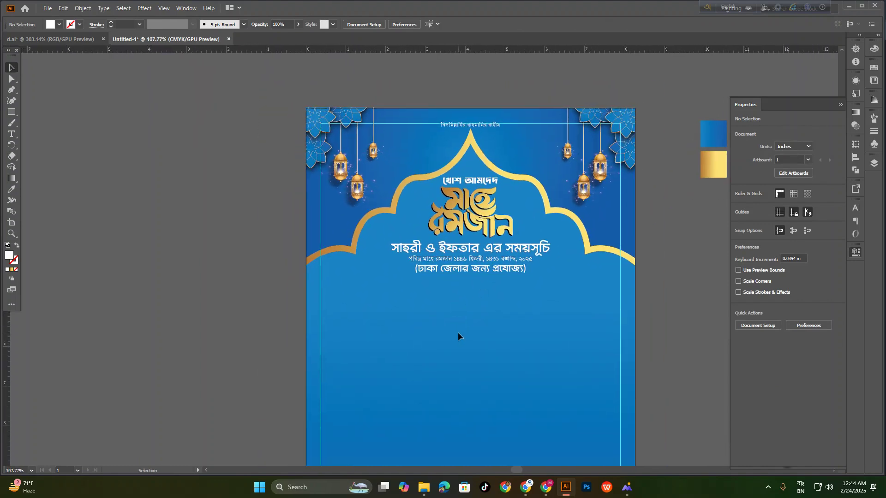
scroll(456, 328, up, 2)
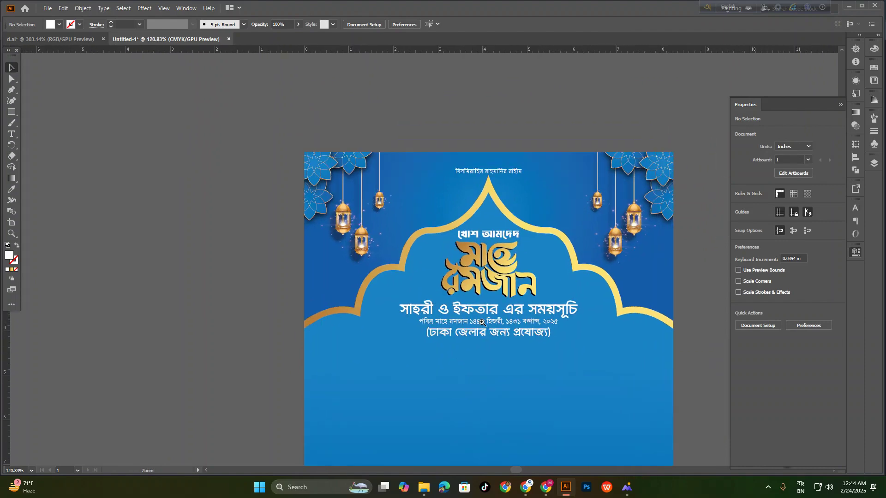
drag(497, 366, 485, 318)
drag(439, 371, 414, 310)
drag(386, 273, 418, 298)
drag(419, 298, 414, 274)
drag(443, 312, 443, 301)
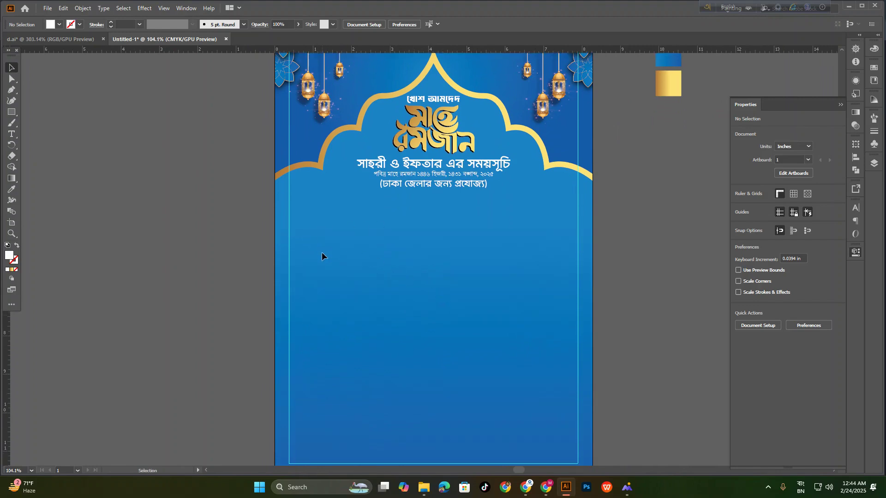
Draw a white rectangle about 3.46 × 3.05 in below the heading, with its left edge on the left margin guide
click(13, 112)
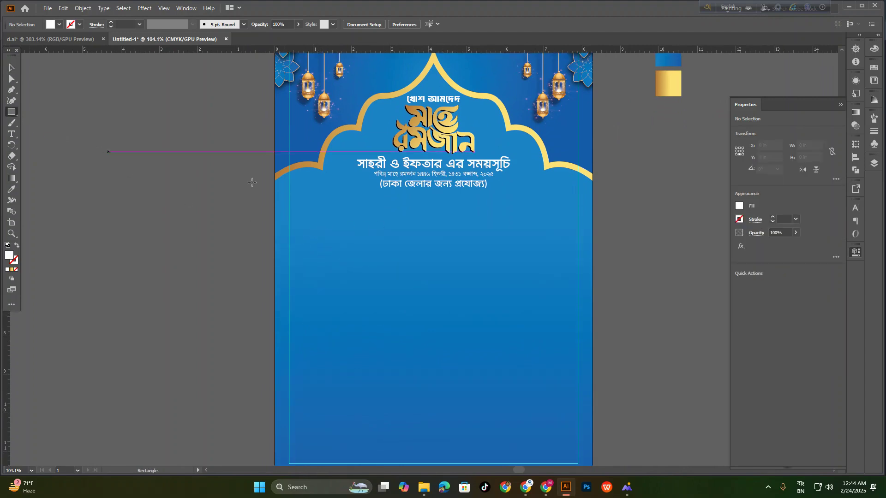
drag(288, 205, 422, 322)
click(13, 69)
click(103, 204)
click(484, 277)
drag(382, 257, 356, 254)
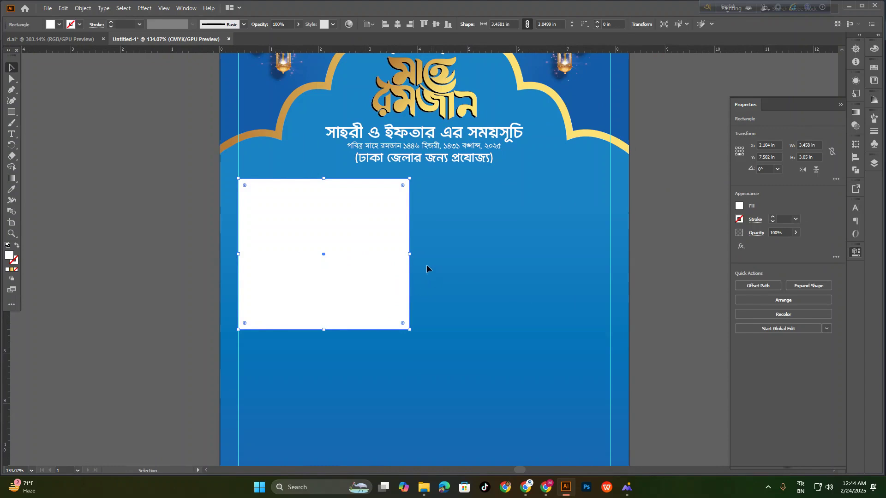
Duplicate the white rectangle alongside to the right and stretch the pair to the right margin guide, about 7.52 in overall
click(488, 305)
scroll(461, 312, down, 2)
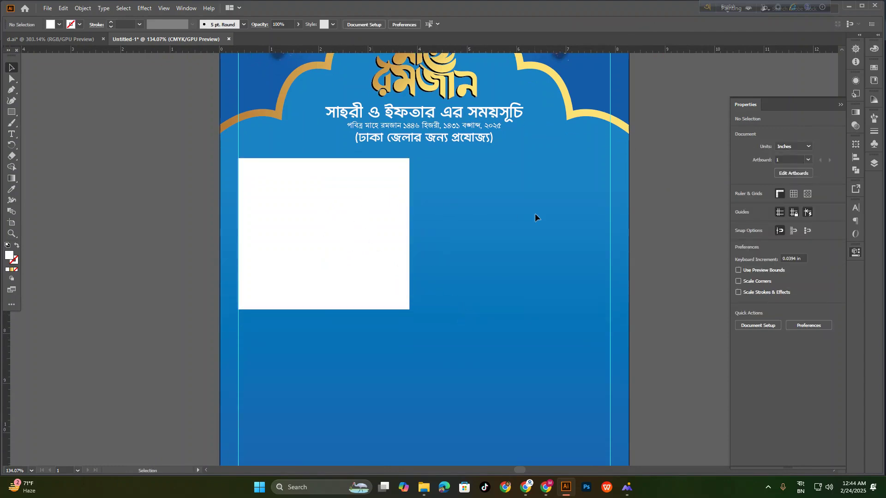
drag(398, 369, 394, 364)
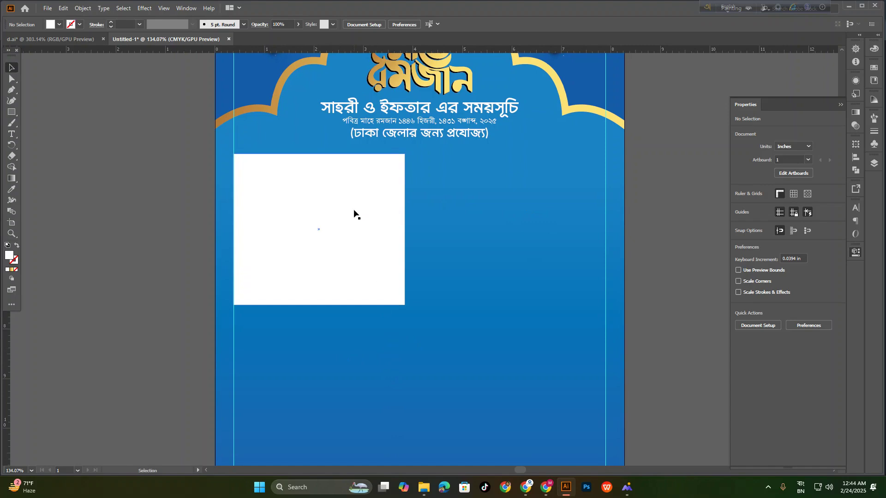
drag(446, 381, 437, 332)
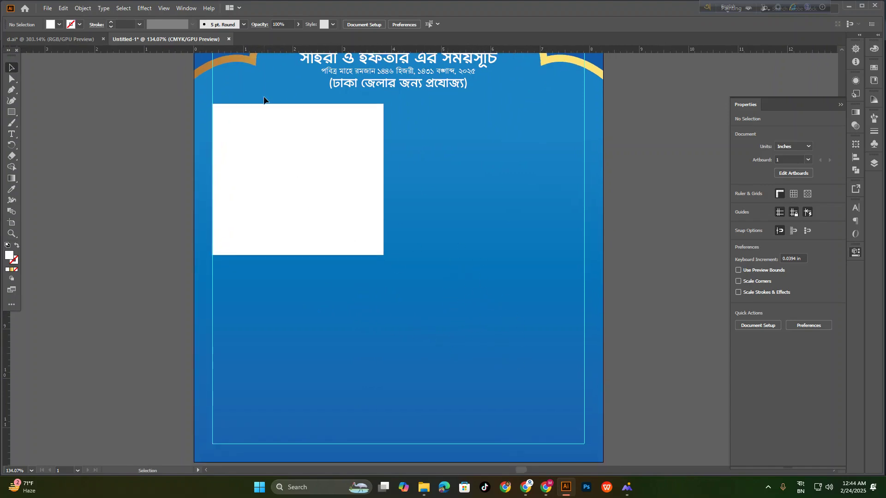
drag(414, 239, 422, 323)
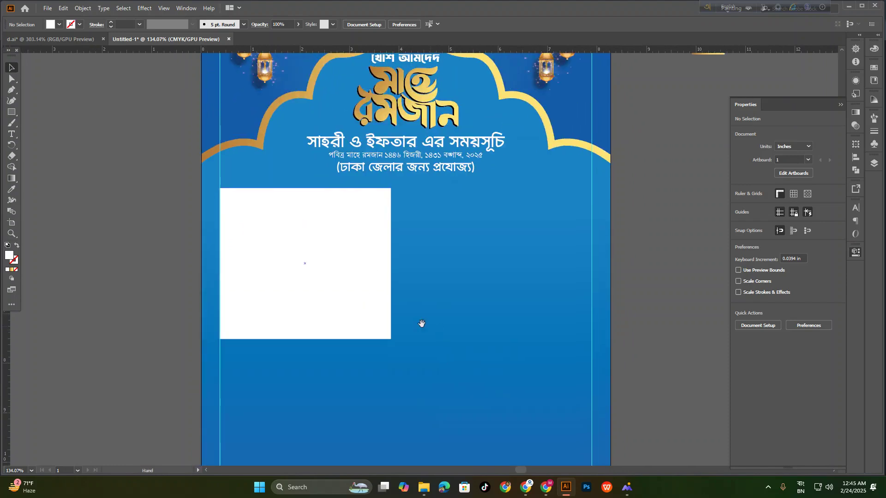
scroll(373, 263, up, 2)
drag(268, 256, 504, 280)
shift+click(345, 255)
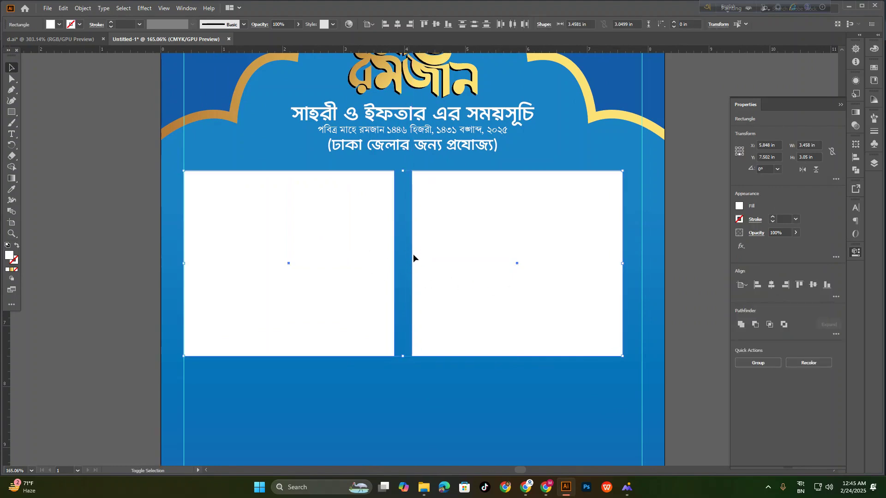
drag(619, 263, 641, 263)
scroll(455, 289, down, 3)
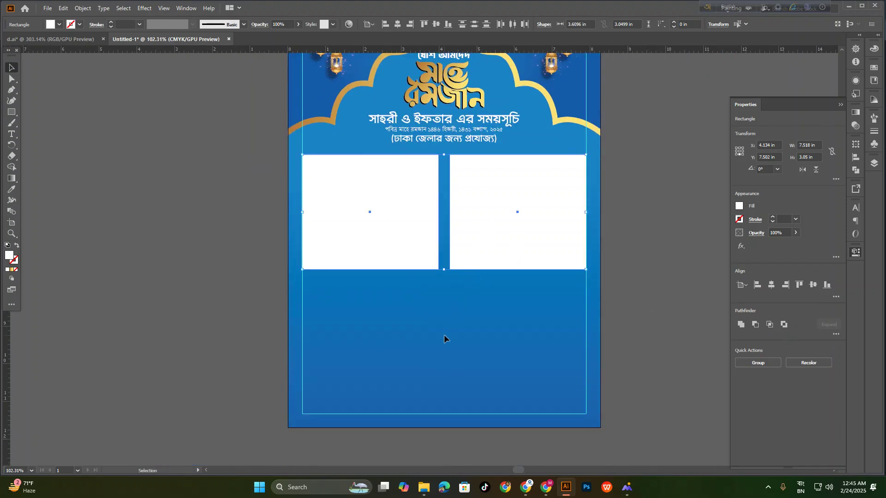
Try to duplicate the two white rectangles as a second row beneath them
drag(473, 250, 482, 350)
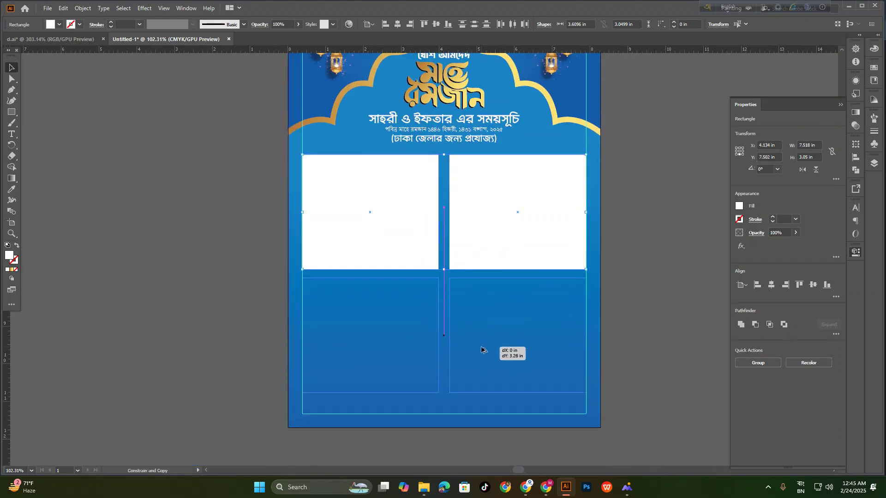
drag(481, 349, 481, 350)
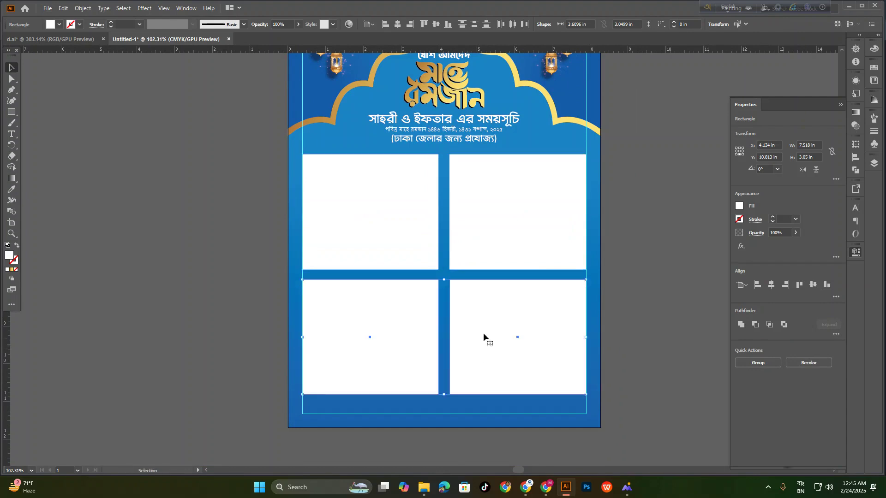
key(ctrl+z)
click(607, 317)
Nudge both white rectangles down two increments, away from the bracketed district line
drag(429, 263, 428, 295)
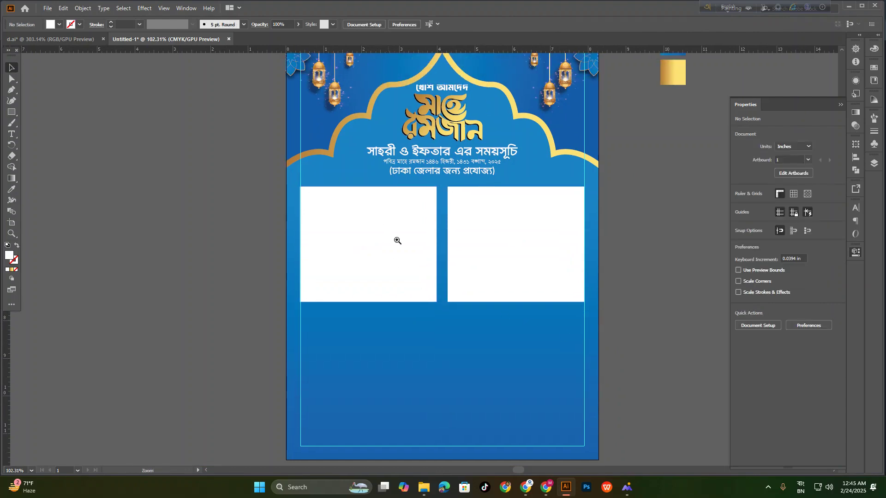
drag(395, 232, 417, 233)
drag(396, 349, 500, 281)
key(Down)
key(Down)
click(461, 335)
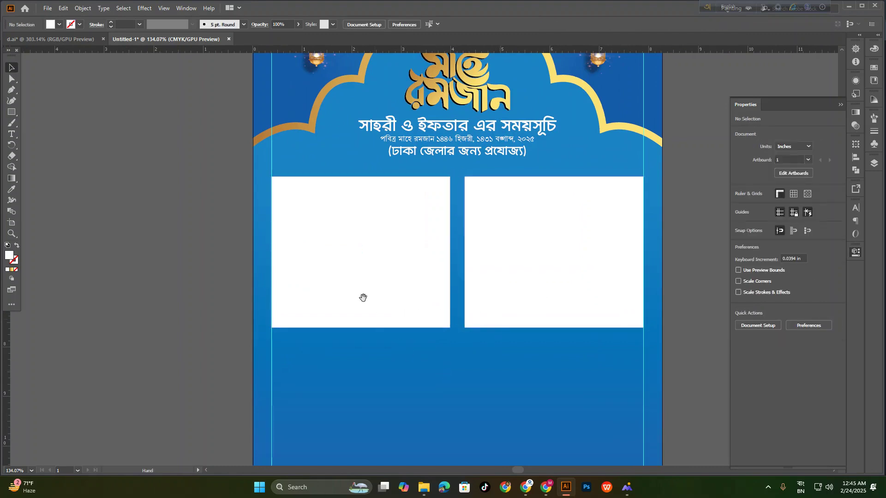
Draw a narrow white tab rectangle across the left rectangle's upper edge and center it horizontally on that rectangle
drag(370, 312, 378, 339)
drag(369, 271, 396, 274)
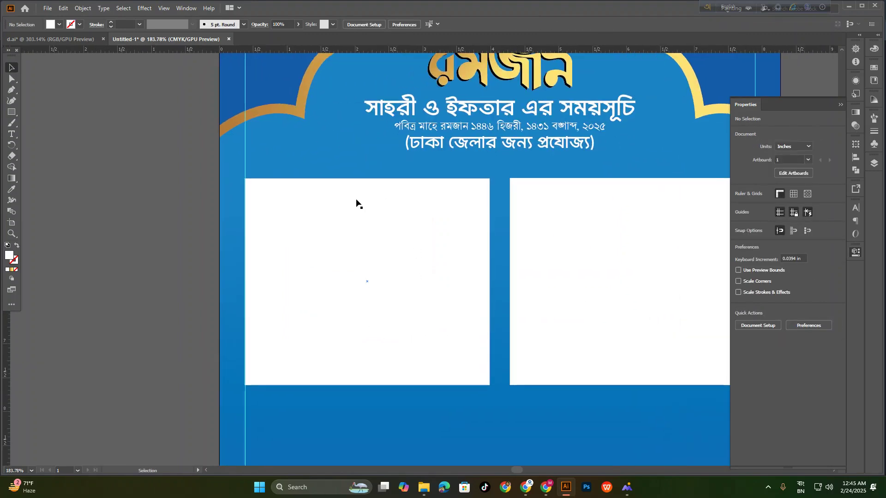
drag(395, 182, 466, 220)
click(11, 112)
mouse_move(273, 162)
mouse_down()
mouse_move(429, 195)
mouse_move(465, 191)
mouse_up()
click(12, 68)
click(310, 246)
click(394, 27)
click(217, 156)
Delete the right white rectangle and unite the left rectangle and its tab into a single shape
scroll(320, 181, down, 3)
drag(411, 220, 368, 199)
click(449, 226)
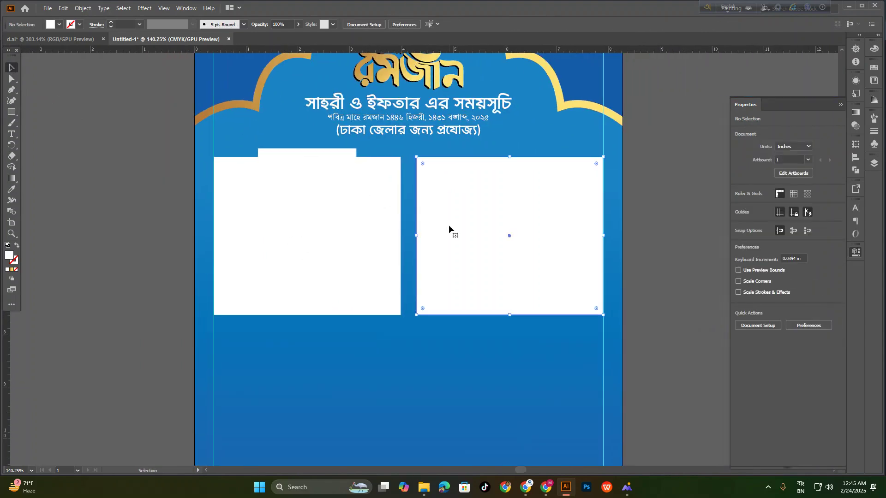
key(Delete)
drag(349, 387, 273, 147)
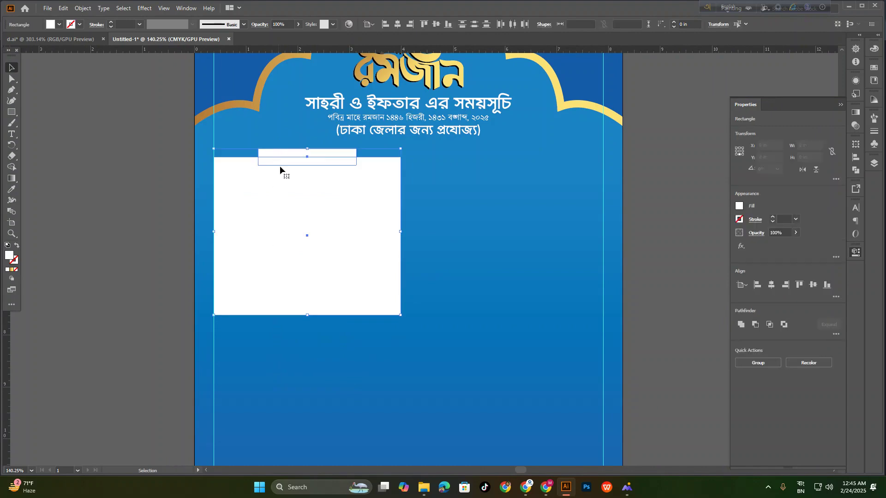
click(741, 328)
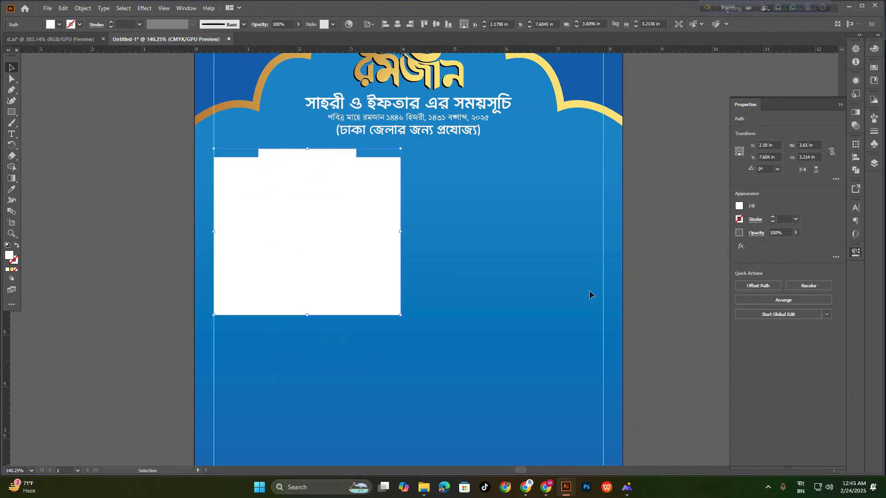
Try to round all corners of the tabbed white panel, including the inner ones beside the tab, to 0.08 in
drag(254, 180, 388, 264)
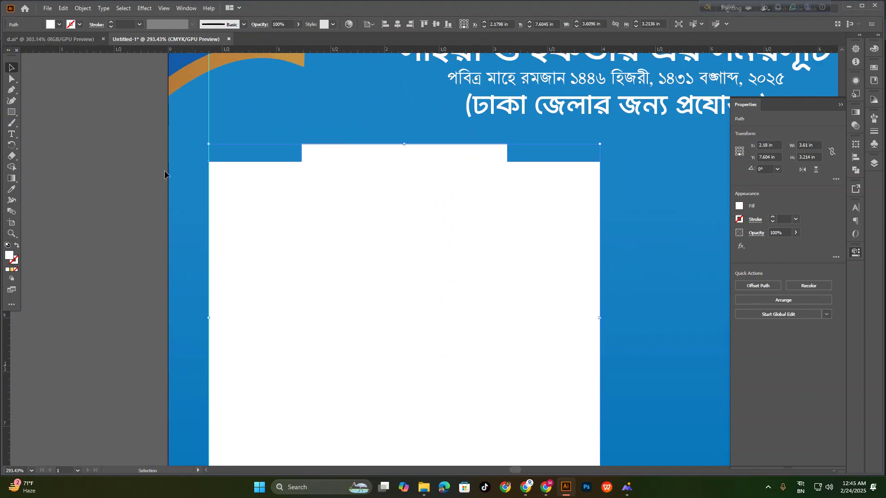
drag(255, 195, 231, 190)
drag(300, 195, 319, 201)
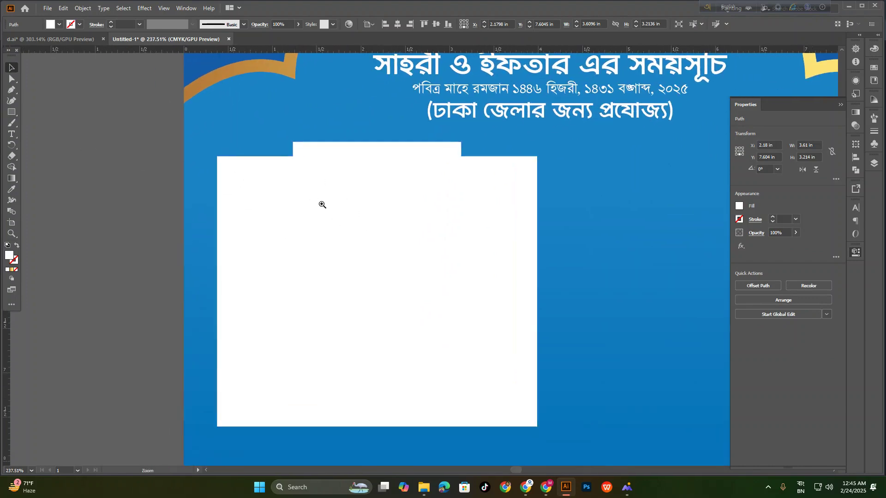
click(12, 79)
scroll(283, 168, up, 1)
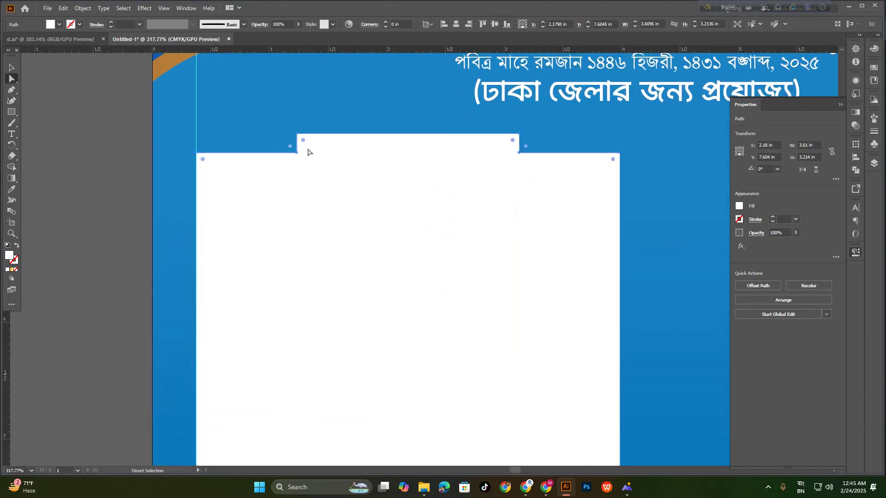
drag(303, 146, 361, 211)
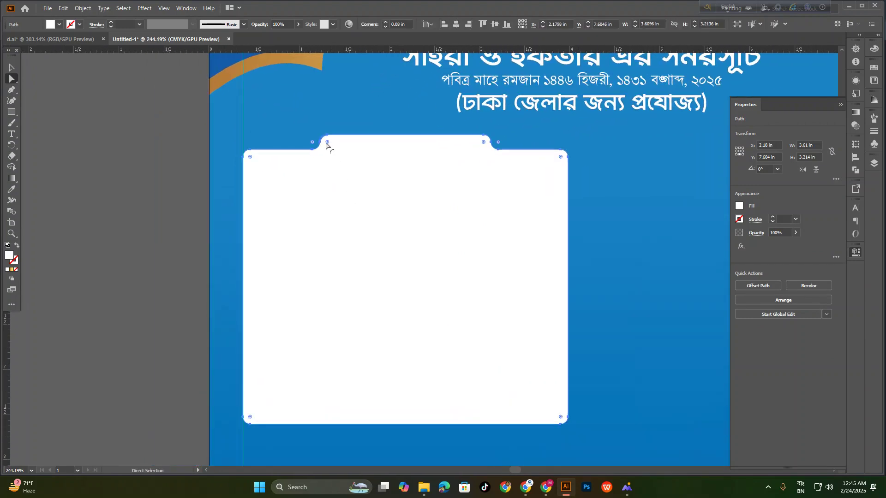
key(ctrl+z)
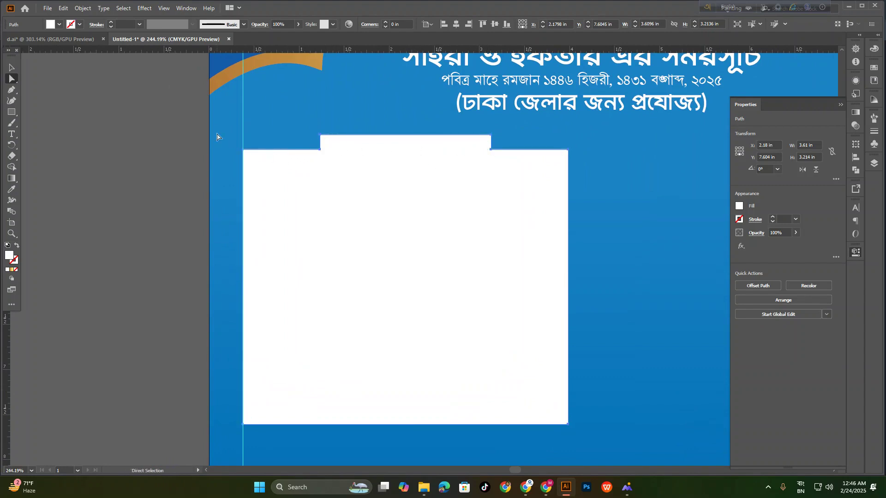
Round only the outward corners of the tabbed panel to about 0.16 in, keeping the inner corners beside the tab sharp
key(ctrl+space)
drag(559, 420, 503, 364)
click(13, 68)
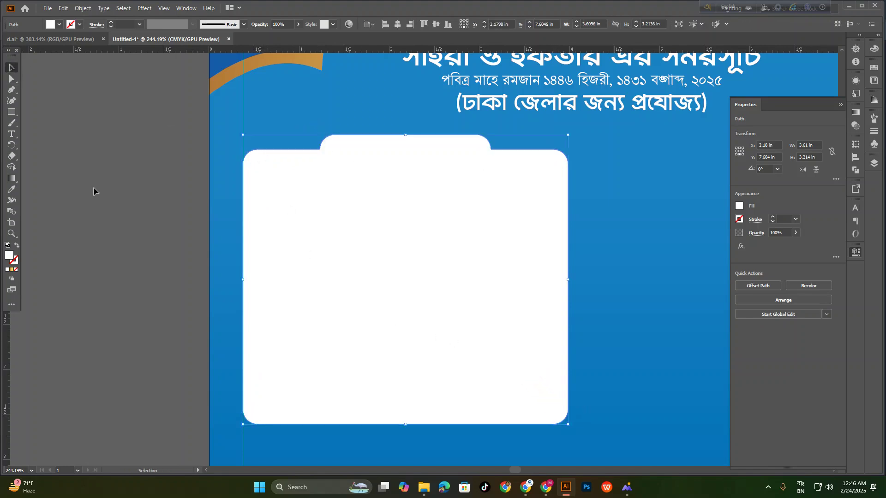
click(95, 192)
Duplicate the rounded tabbed panel to the right so its right edge meets the right margin guide
scroll(310, 293, down, 3)
drag(229, 276, 475, 279)
click(466, 379)
scroll(466, 381, down, 3)
Try to duplicate the pair of tabbed panels as a second row beneath the first
drag(421, 314, 525, 340)
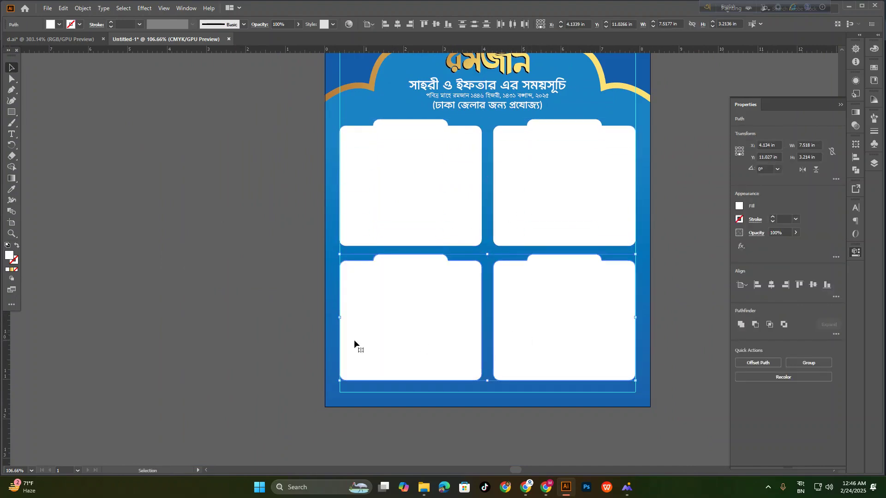
click(238, 325)
key(ctrl+z)
Shorten both tabbed panels to about 2.71 in high by moving their lower anchor points up
drag(502, 347, 433, 338)
click(350, 288)
key(a)
drag(231, 217, 632, 272)
drag(594, 242, 592, 225)
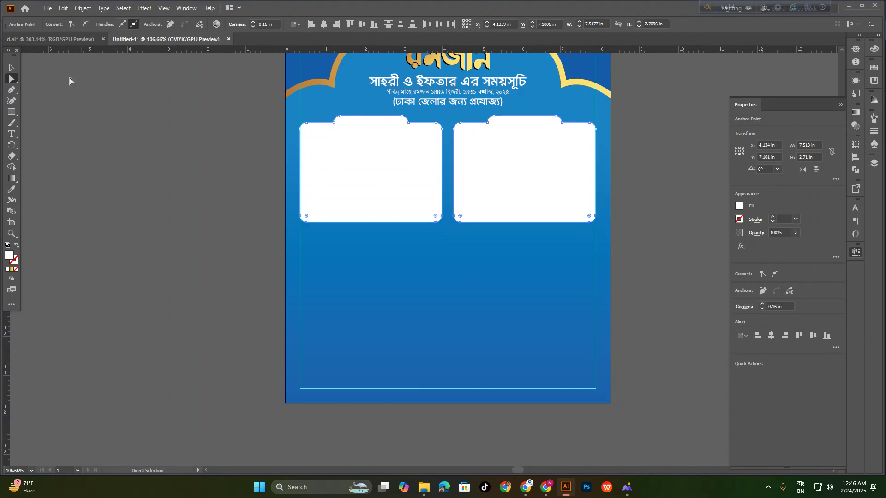
click(13, 69)
Duplicate the shortened pair of panels directly below to form a two-by-two layout with a small gap between rows
drag(377, 170, 376, 293)
key(ctrl+z)
click(379, 334)
drag(43, 57, 544, 296)
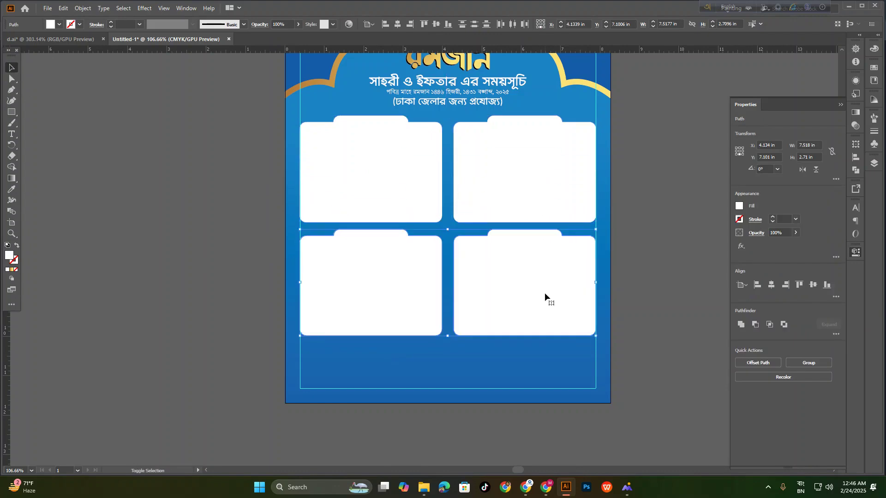
click(243, 347)
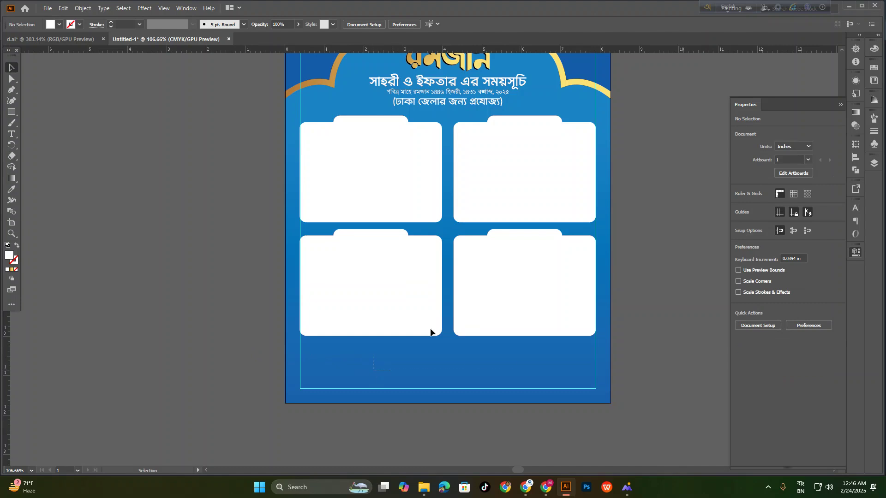
Move all four tabbed panels up slightly, closer to the bracketed district line
drag(430, 329, 544, 202)
drag(473, 131, 514, 200)
scroll(508, 204, down, 3)
click(266, 258)
drag(423, 317, 417, 295)
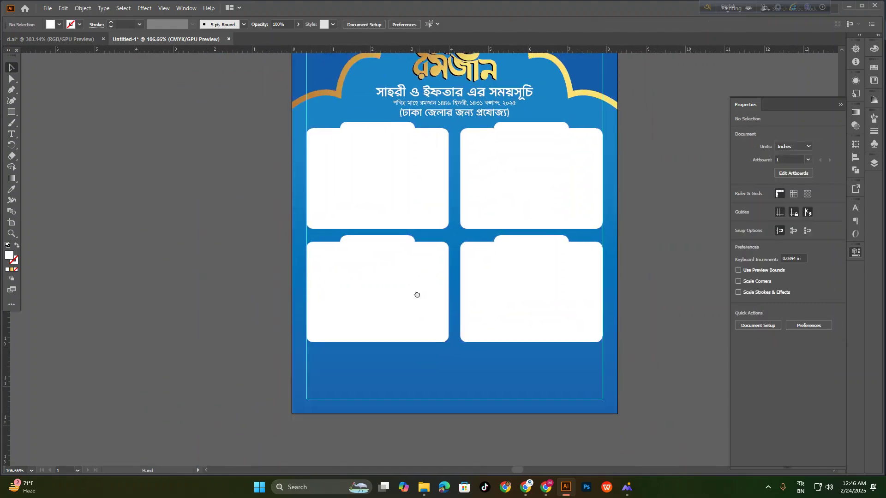
scroll(417, 295, down, 2)
scroll(466, 369, up, 2)
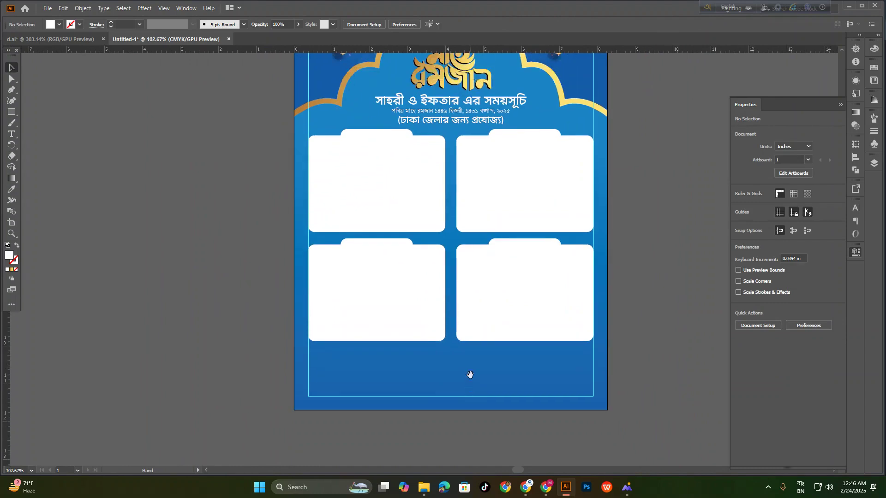
drag(478, 362, 506, 362)
drag(455, 352, 461, 419)
Draw a rectangle about 3.38 × 2.34 in inside the upper-left panel and fill it with cyan
drag(293, 242, 325, 278)
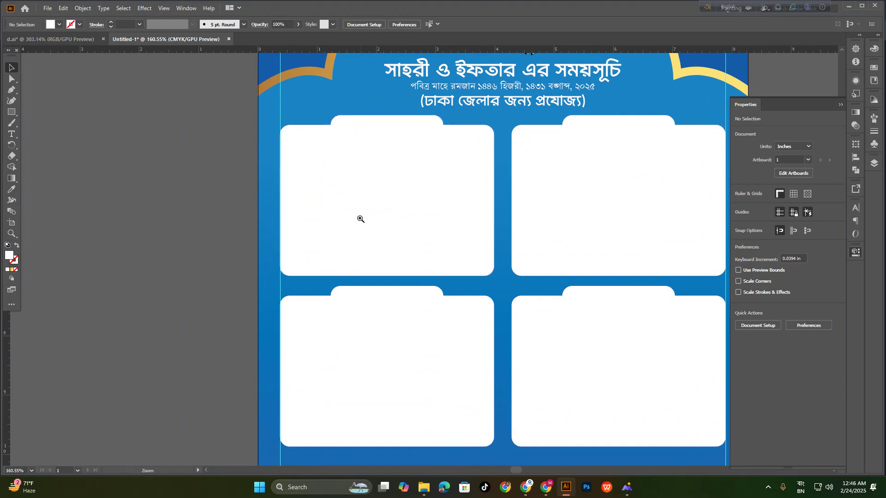
drag(362, 217, 417, 253)
drag(413, 171, 419, 267)
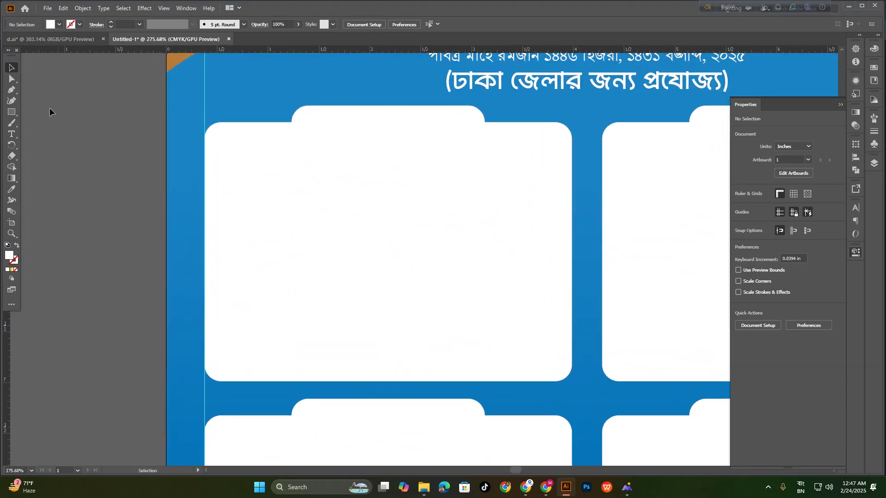
click(12, 114)
drag(215, 133, 560, 371)
click(12, 68)
click(59, 24)
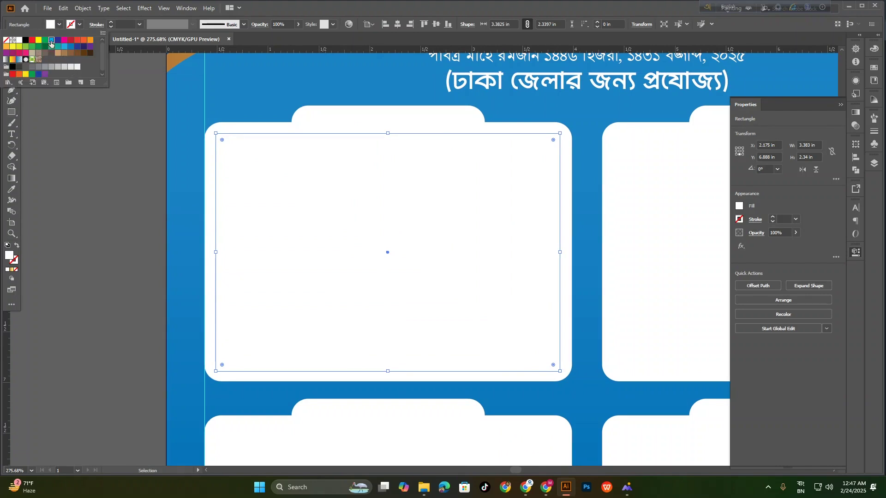
click(50, 43)
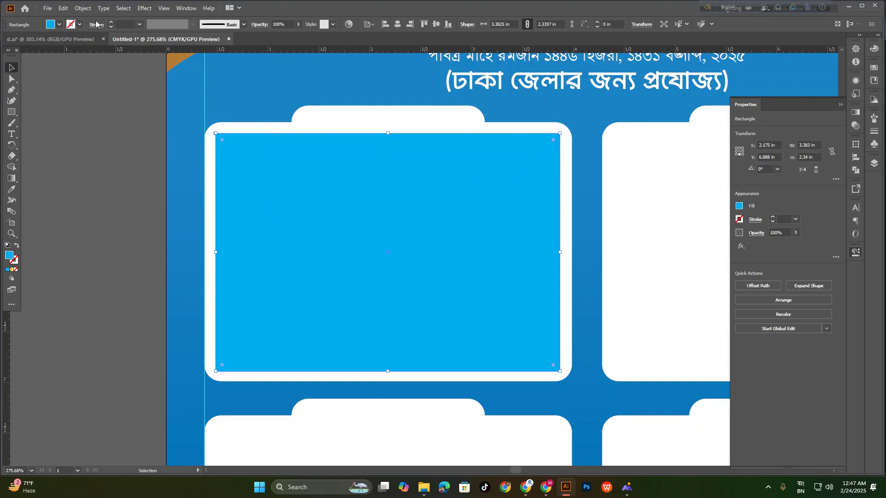
Split the cyan rectangle into a grid of 11 rows and 5 columns with 0 in gutters
click(83, 8)
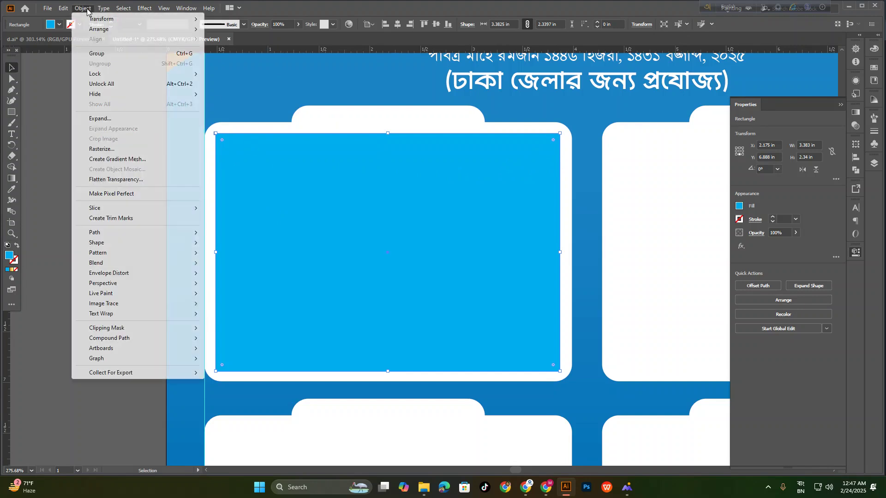
mouse_move(116, 237)
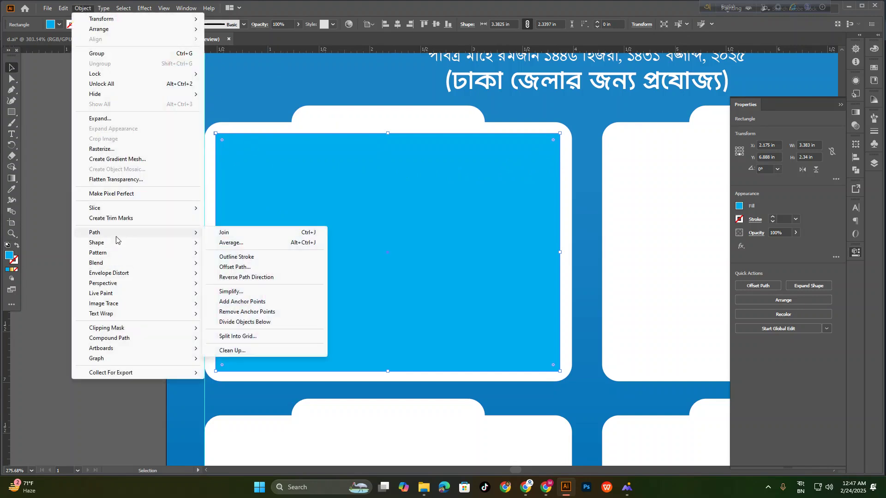
click(236, 336)
drag(109, 10, 705, 109)
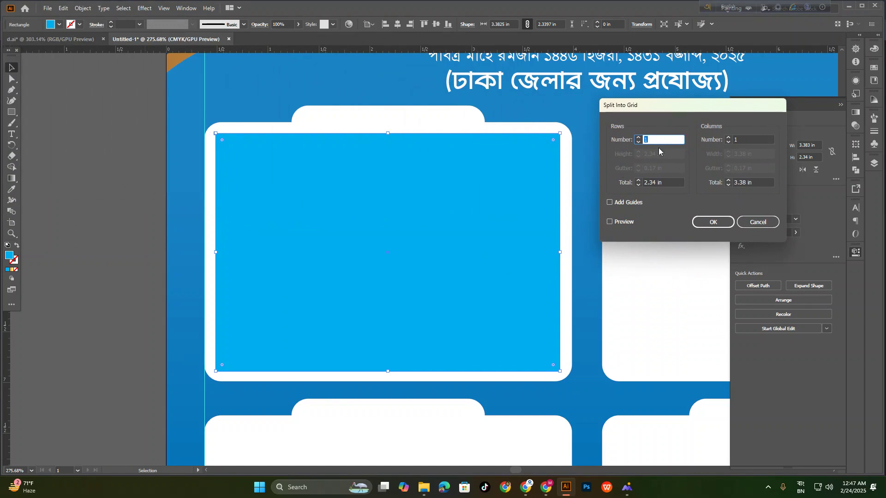
click(618, 222)
scroll(658, 140, up, 2)
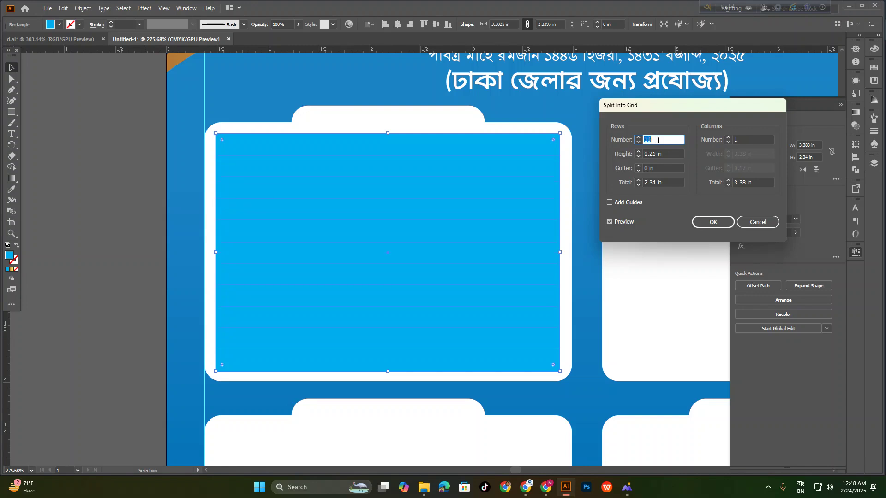
scroll(742, 141, up, 2)
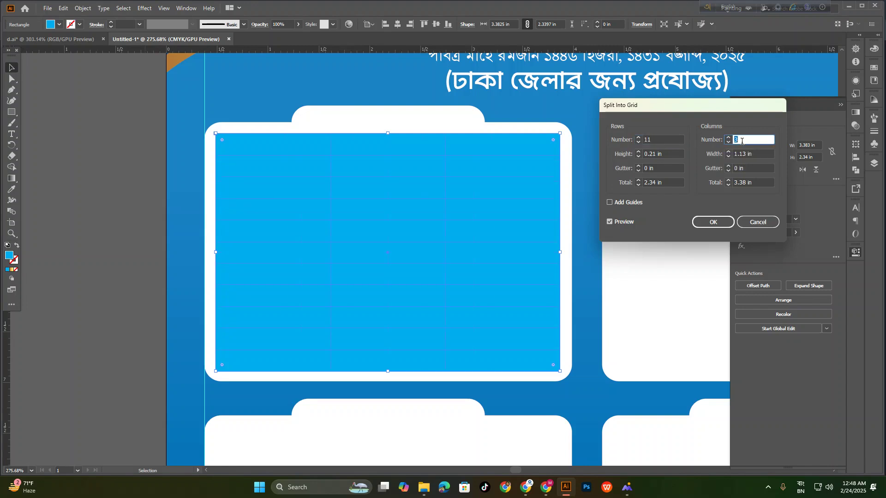
click(712, 224)
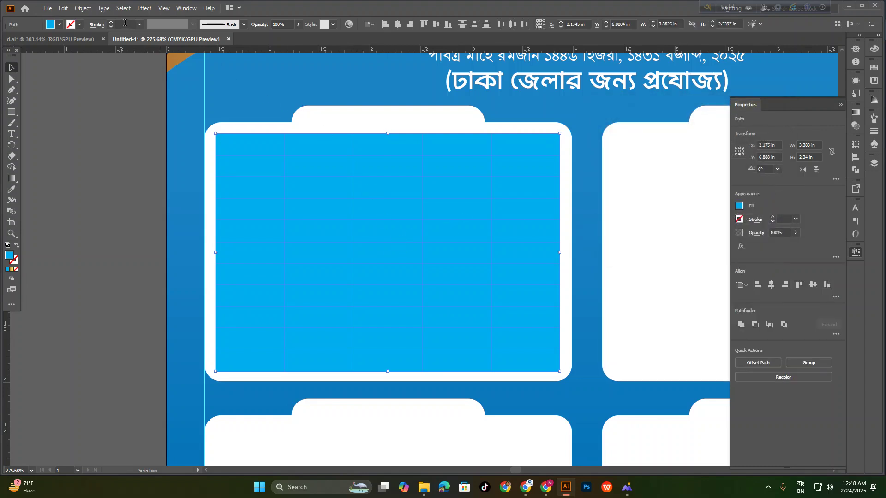
Give all grid cells a 0.25 pt black stroke and remove their fill
scroll(125, 23, up, 1)
scroll(125, 23, up, 1)
scroll(125, 23, down, 1)
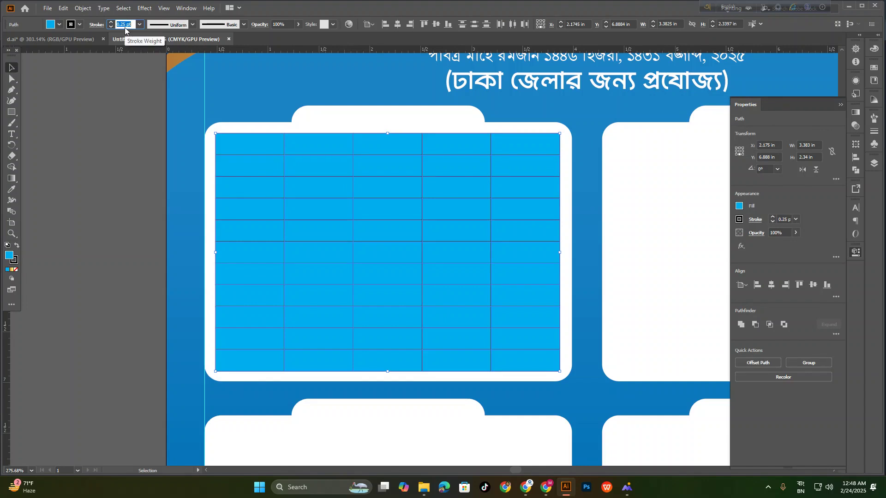
click(59, 26)
click(6, 41)
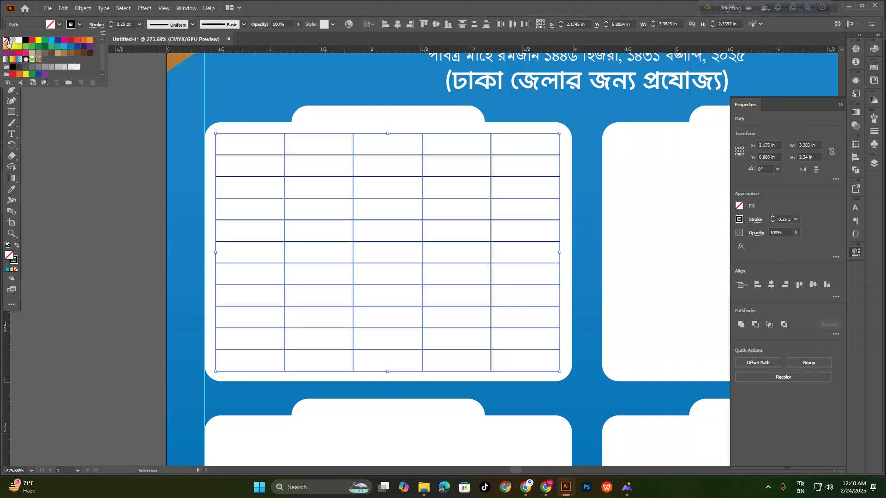
click(109, 209)
Draw a rectangle about 3.38 × 0.21 in over the grid's entire top row and fill it with cyan
drag(442, 307, 432, 332)
drag(404, 259, 409, 269)
drag(371, 179, 411, 221)
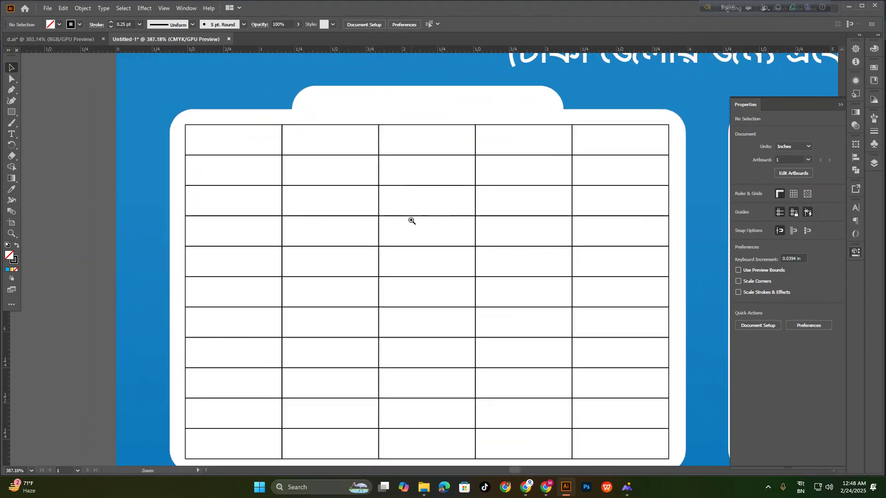
drag(395, 163, 383, 159)
click(14, 114)
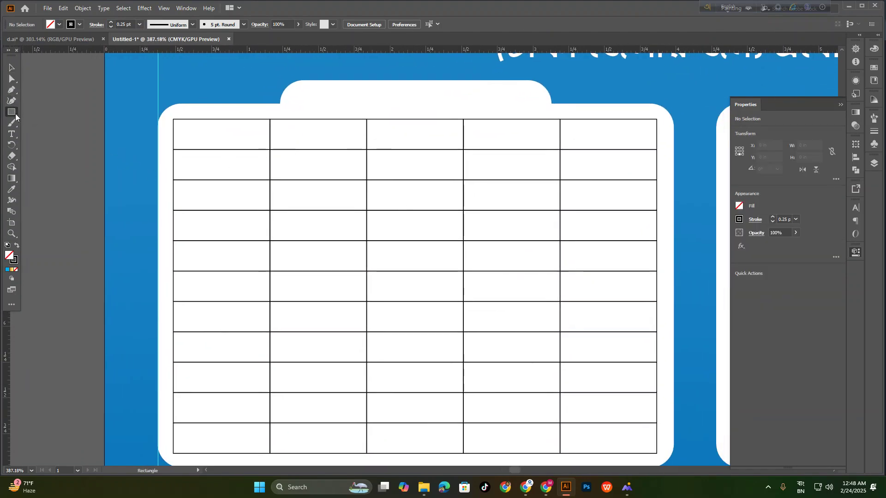
drag(173, 119, 656, 149)
click(12, 67)
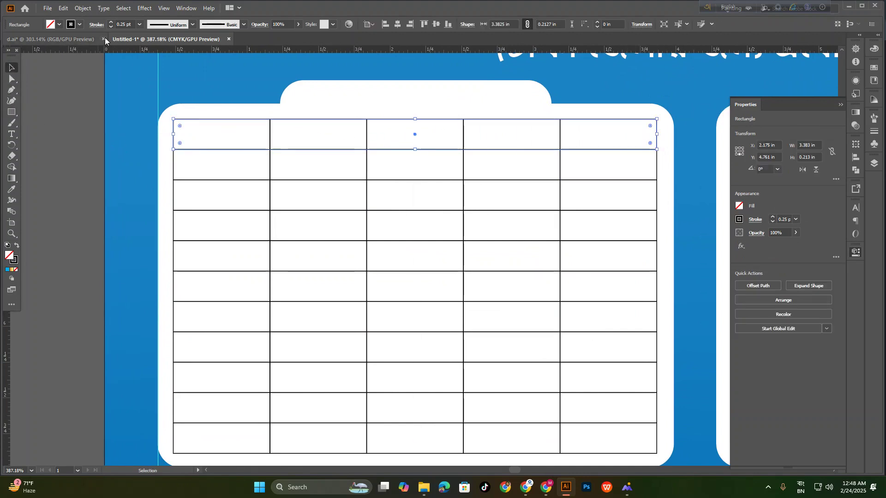
click(60, 24)
click(52, 40)
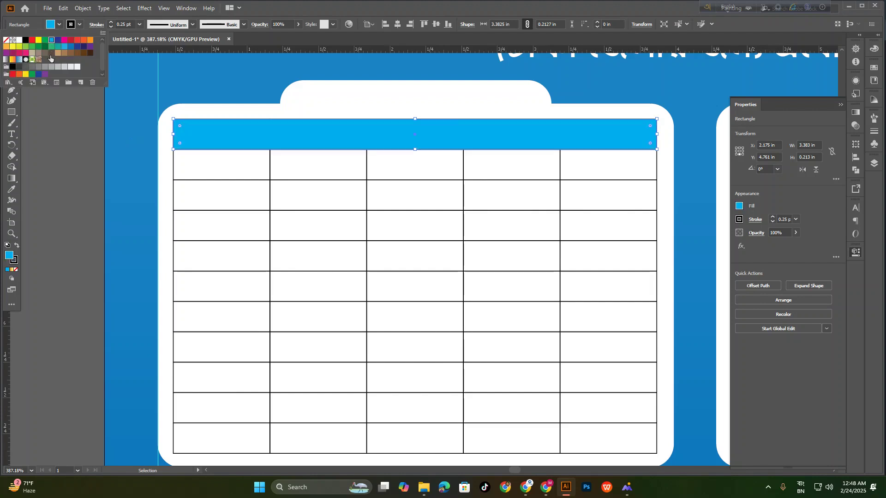
click(62, 171)
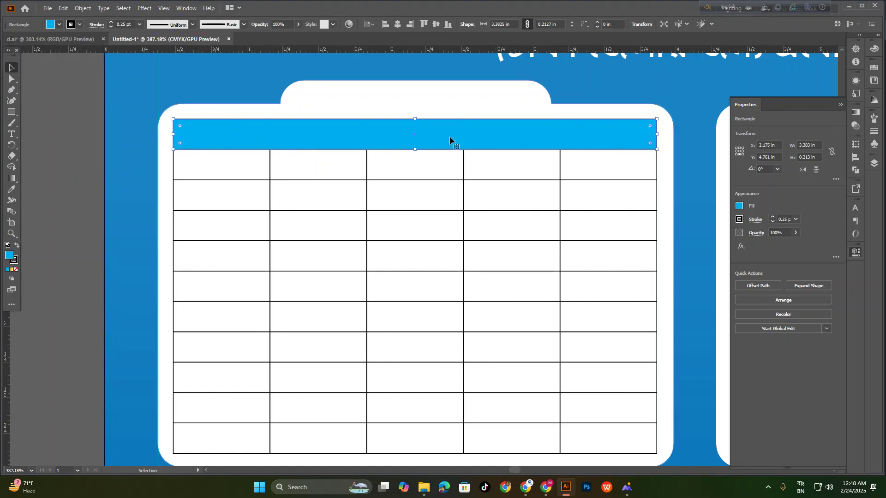
Remove the outline from the cyan header bar by setting its stroke weight to 0 pt
click(12, 201)
drag(446, 194, 466, 194)
drag(323, 159, 406, 204)
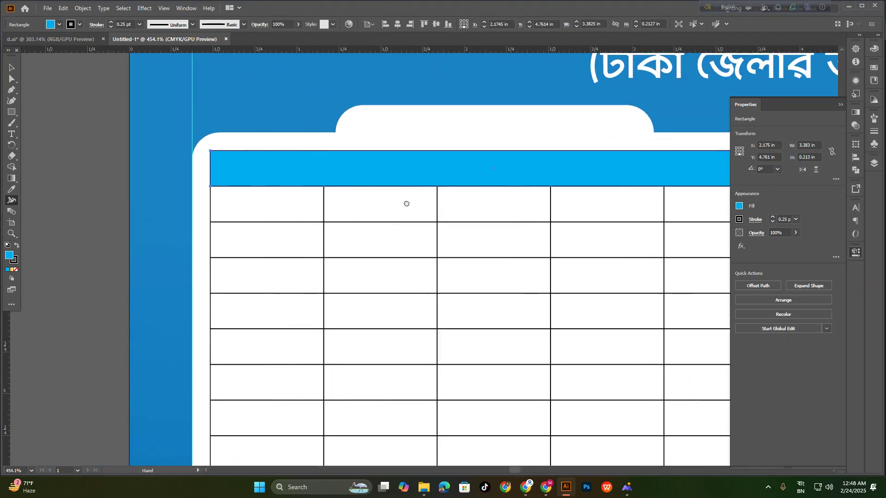
click(11, 69)
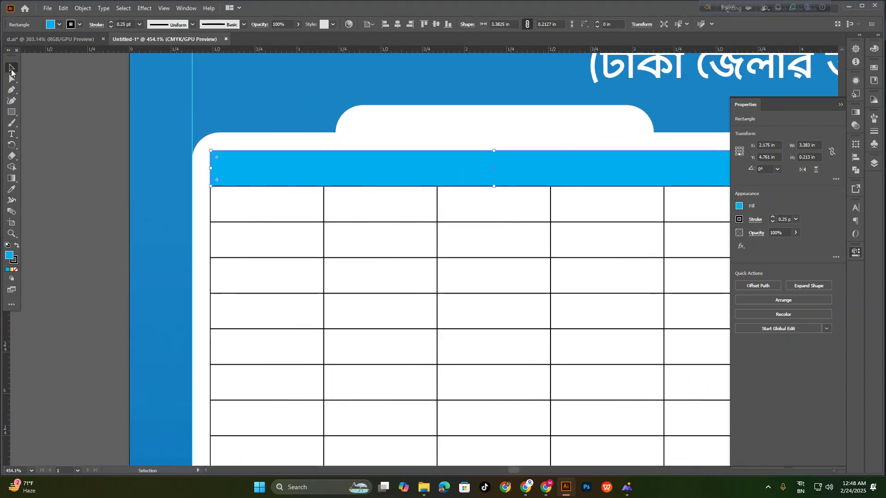
click(110, 26)
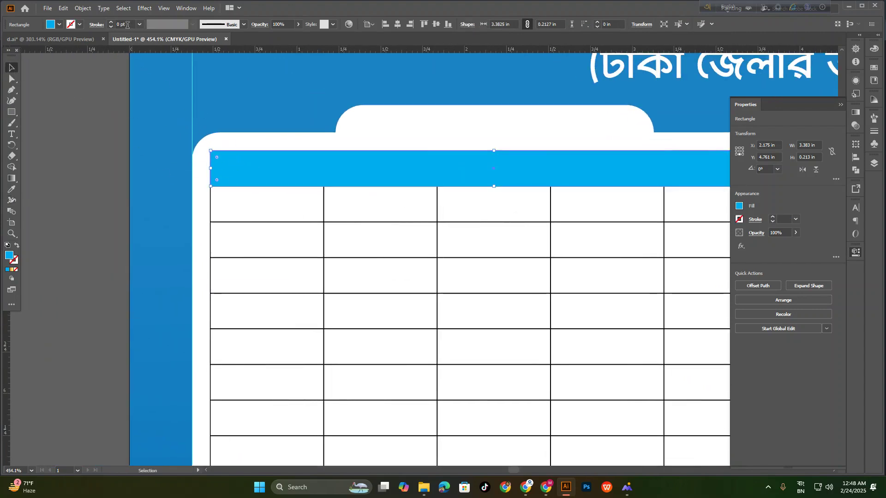
click(100, 189)
Select the cyan header bar and show its CMYK color sliders
mouse_move(213, 174)
mouse_down()
mouse_move(361, 225)
mouse_move(106, 192)
mouse_up()
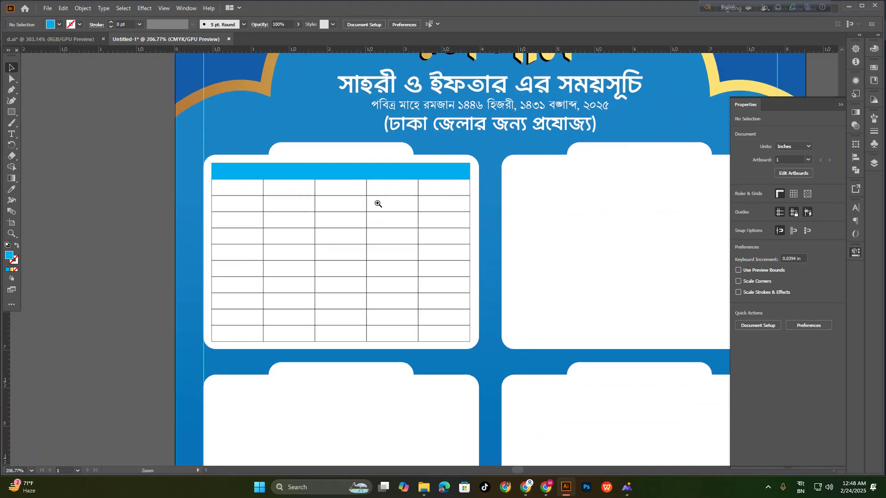
drag(370, 195, 395, 197)
click(338, 172)
drag(328, 190, 276, 206)
drag(276, 206, 249, 275)
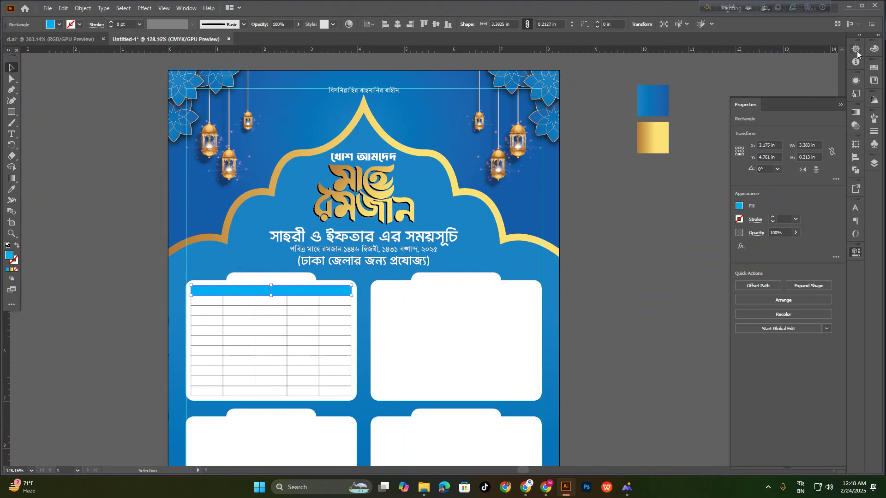
click(874, 49)
click(622, 244)
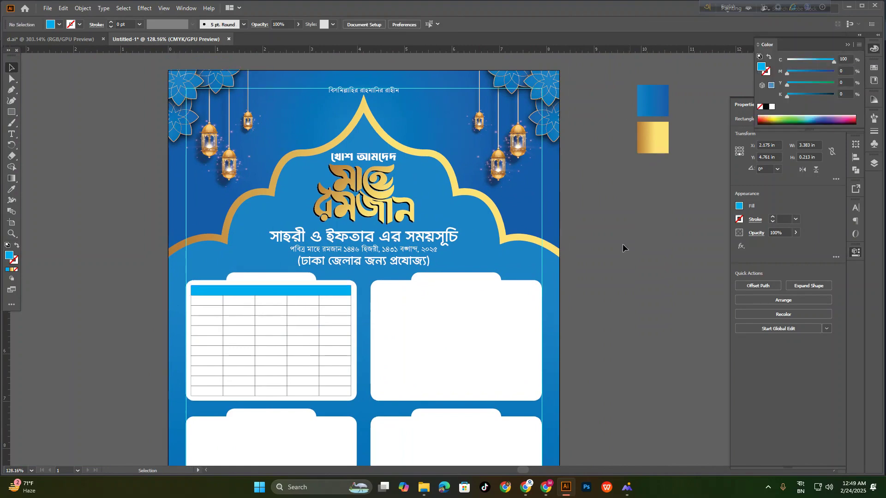
Switch to the d.ai document and view its complete artboard of source text and graphics
click(79, 42)
drag(392, 230, 194, 231)
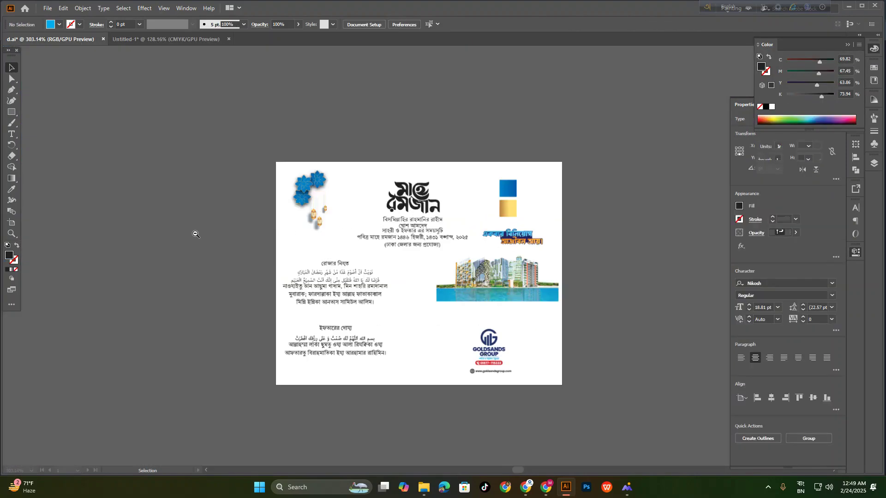
Copy the Goldsands Group logo from the d.ai document and paste it beside the artboard of the Ramadan poster document
drag(449, 326, 431, 275)
drag(482, 307, 554, 359)
click(491, 291)
key(ctrl+c)
click(151, 41)
drag(608, 341, 568, 335)
key(ctrl+v)
drag(427, 250, 581, 288)
Fill the table's header row bar with the navy blue sampled from the Goldsands Group logo
click(155, 284)
key(i)
click(573, 293)
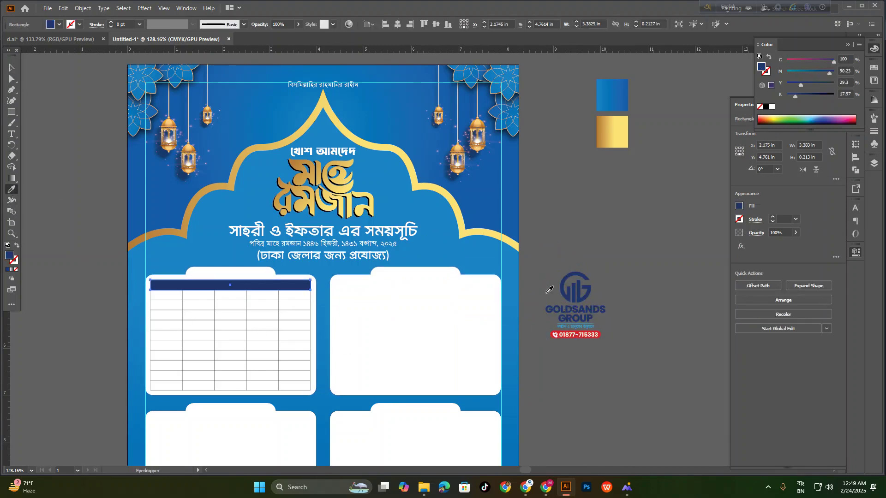
click(14, 72)
click(70, 203)
Adjust the header bar's fill colour to C 100, M 70, Y 0, K 20
drag(217, 295, 317, 281)
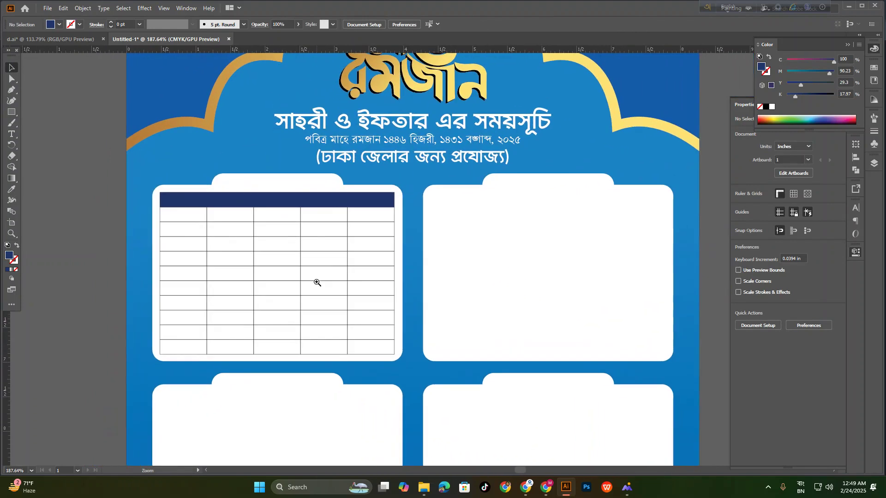
click(327, 201)
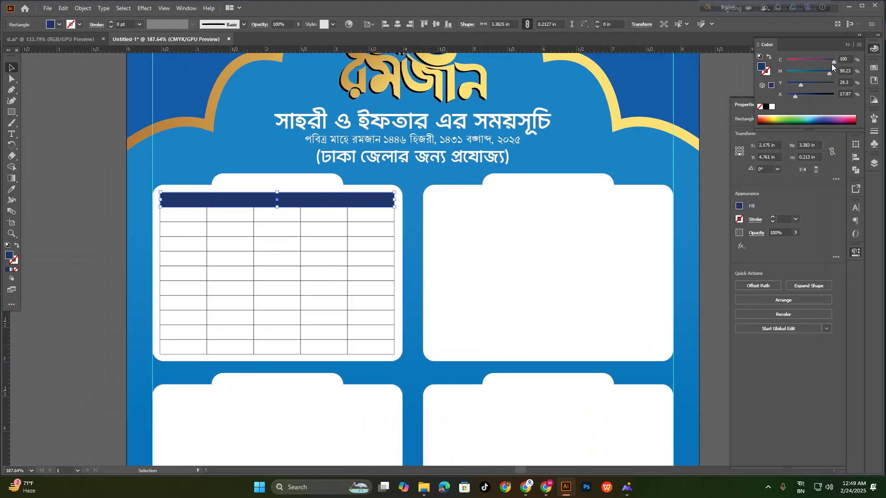
double_click(849, 71)
text(80)
drag(802, 86, 762, 86)
drag(825, 73, 820, 74)
click(847, 69)
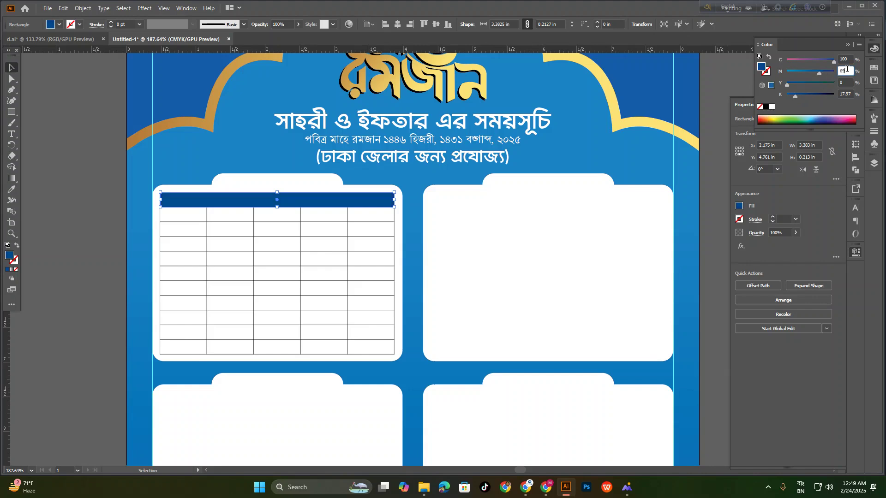
click(845, 93)
click(71, 197)
Add the heading text "রমজান" on the blue header bar above the table's first column
drag(417, 270, 292, 288)
drag(402, 309, 399, 305)
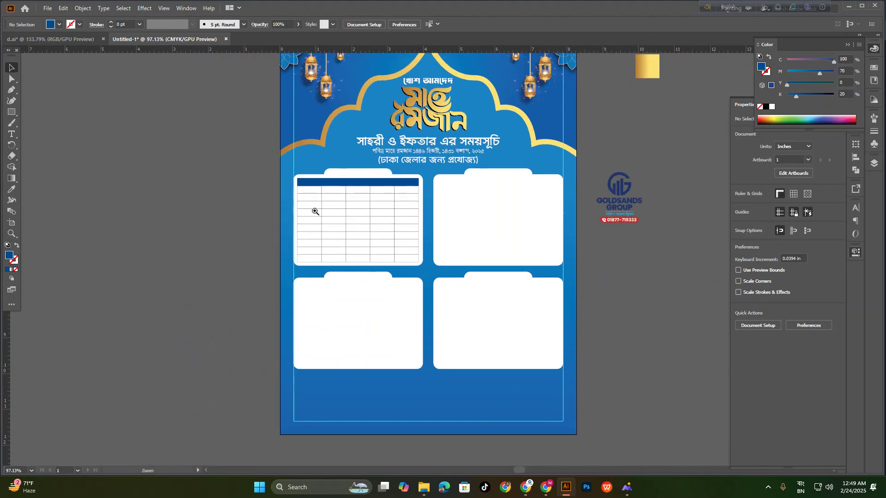
drag(336, 212, 437, 253)
drag(401, 207, 426, 240)
drag(295, 187, 326, 200)
drag(325, 200, 295, 215)
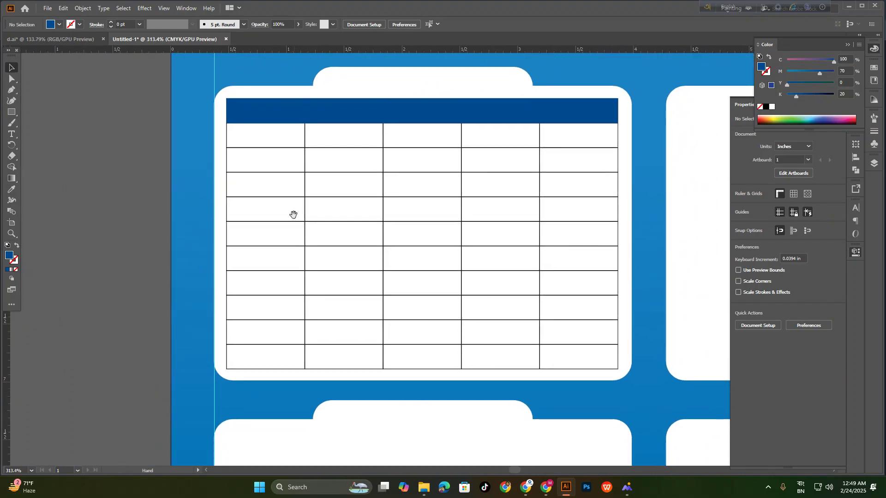
drag(207, 133, 346, 207)
click(14, 135)
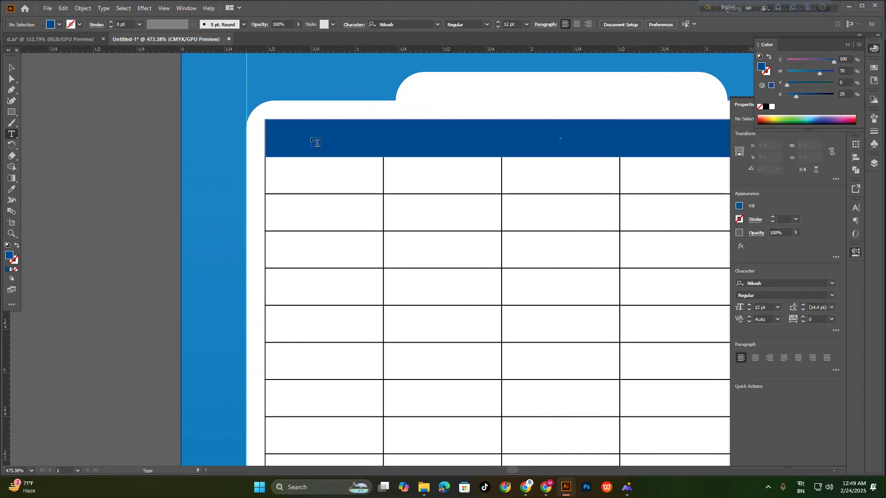
click(312, 138)
text(r)
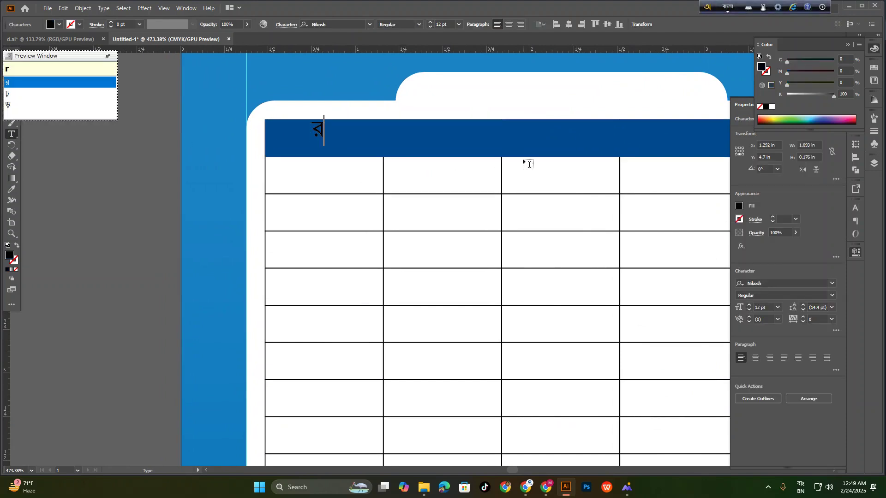
text(omojan)
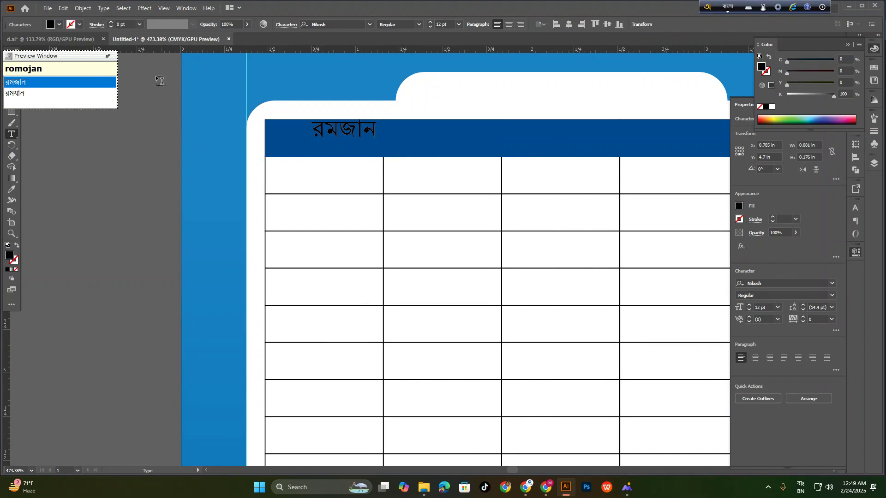
drag(64, 55, 145, 55)
key(Escape)
drag(348, 128, 332, 138)
Give the "রমজান" heading the white text style sampled from the poster line "(ঢাকা জেলার জন্য প্রযোজ্য)"
key(z)
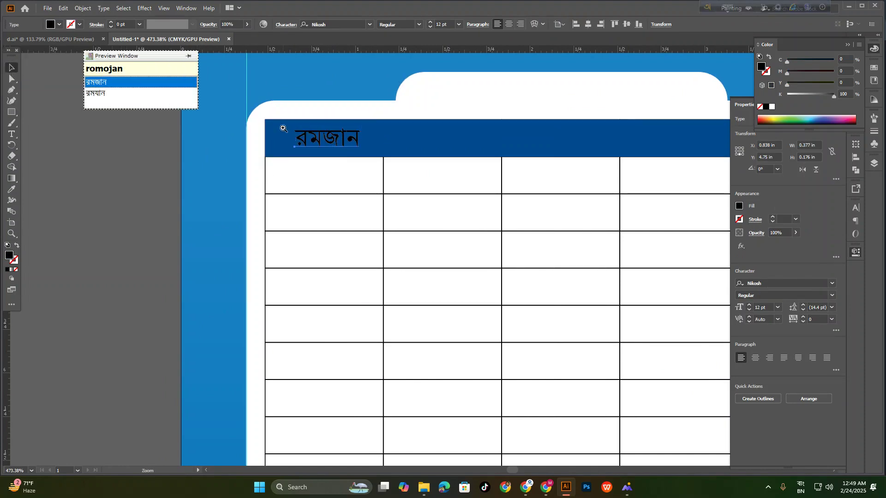
alt+click(341, 196)
click(12, 189)
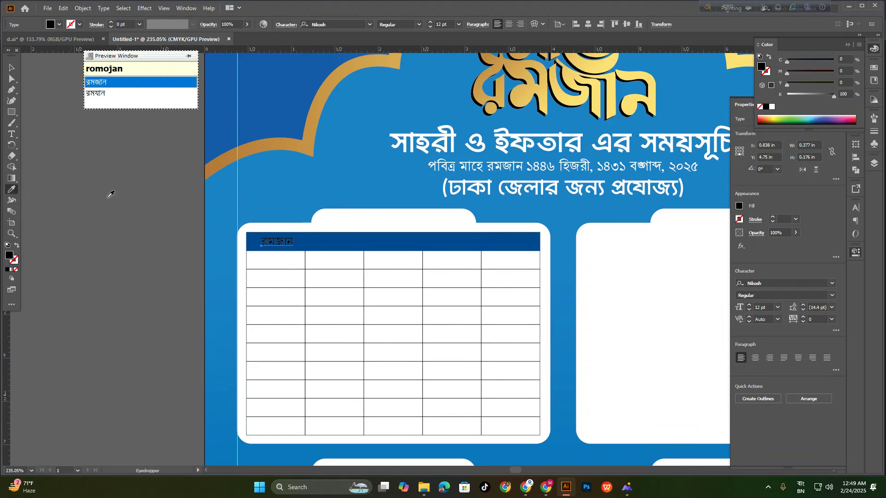
click(574, 191)
key(v)
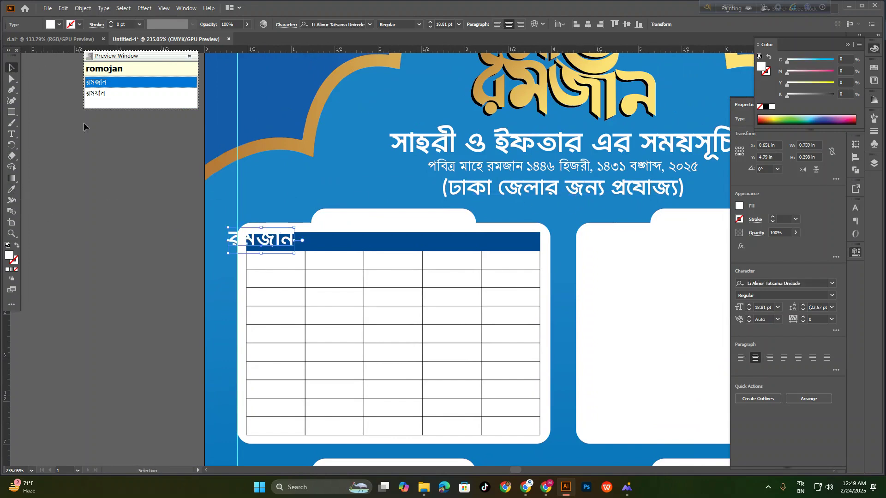
Set the "রমজান" heading to 11 pt and centre it in the header cell of the first column
scroll(289, 216, up, 3)
click(458, 24)
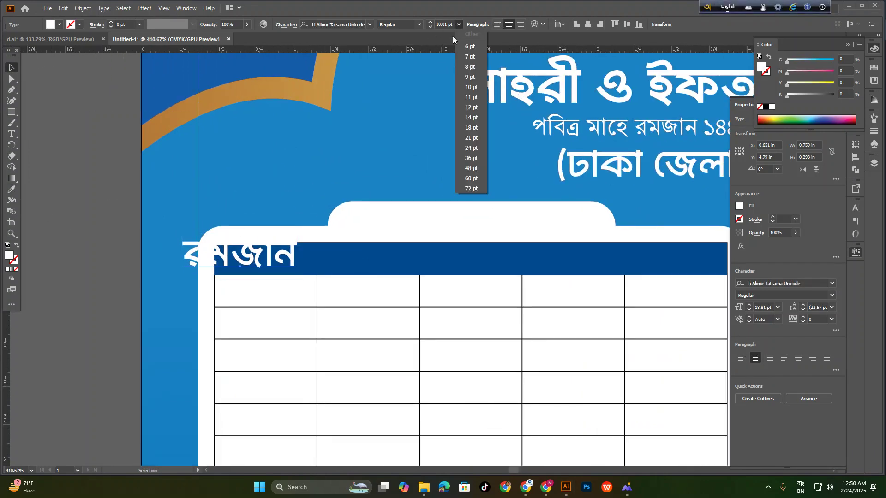
click(471, 88)
drag(249, 272, 269, 272)
click(140, 260)
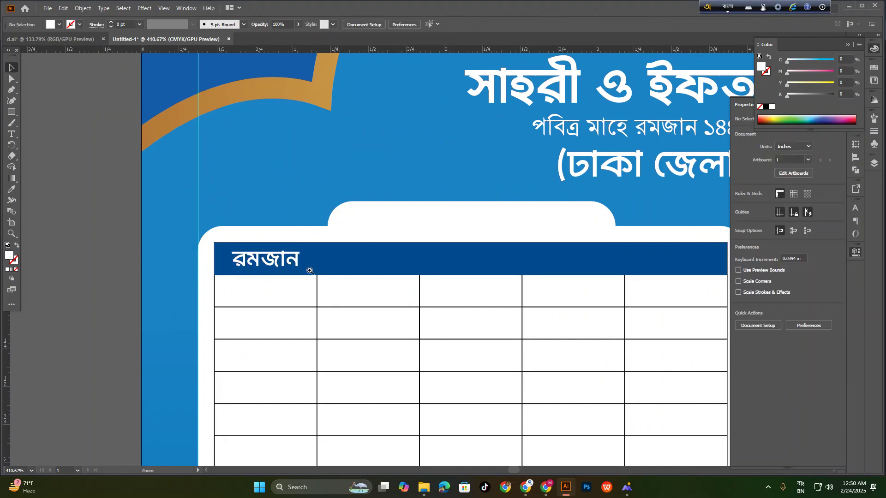
Duplicate the "রমজান" heading at equal spacing into the header cells of the other four columns
scroll(300, 271, down, 1)
drag(323, 294, 209, 248)
scroll(209, 247, up, 2)
drag(153, 206, 263, 207)
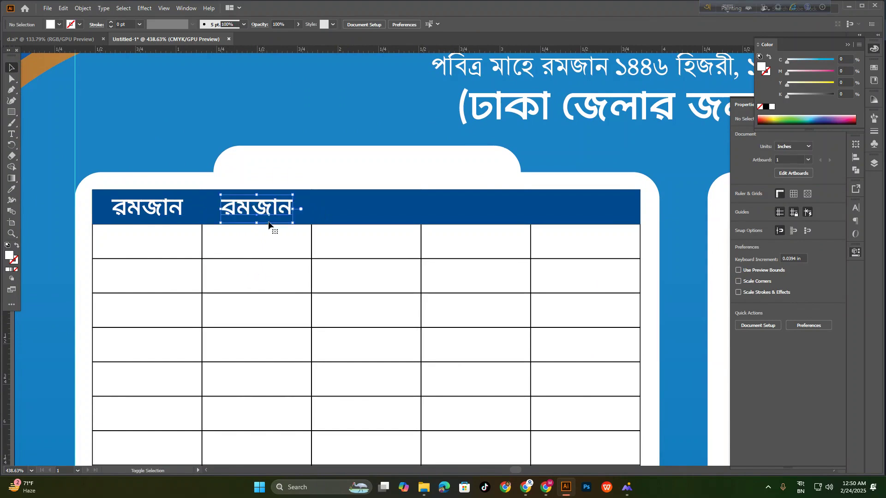
key(ctrl+d)
key(ctrl+d)
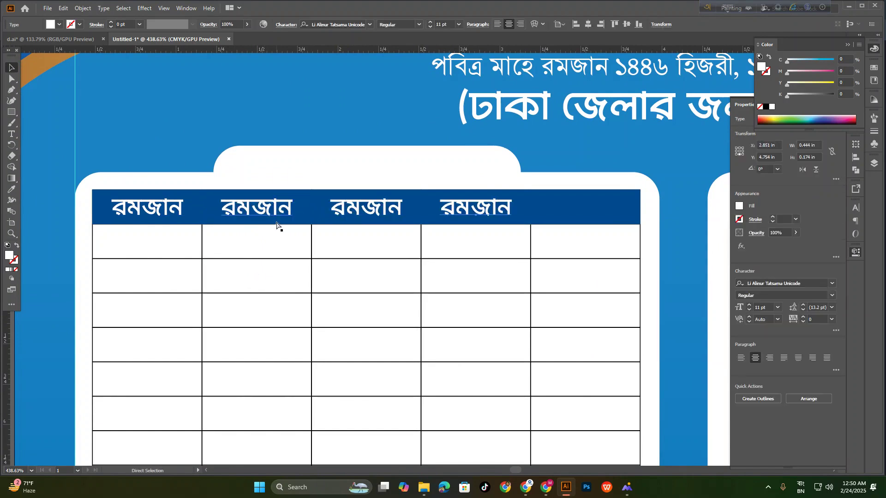
key(ctrl+d)
Change the second column heading to "তারিখ" and the third column heading to "বার"
double_click(256, 213)
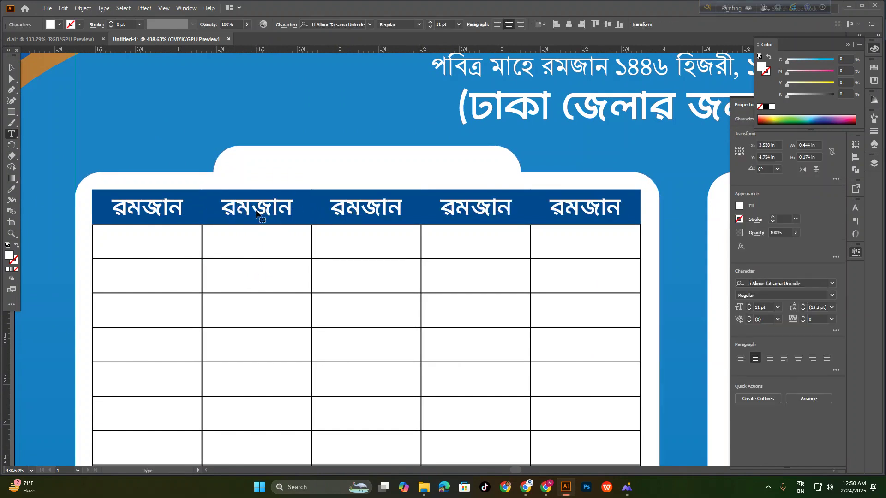
double_click(257, 213)
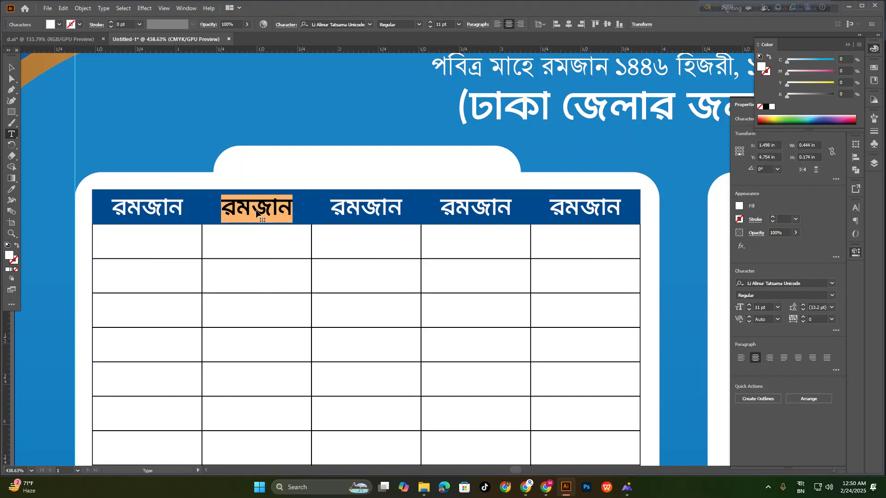
text(tarikh)
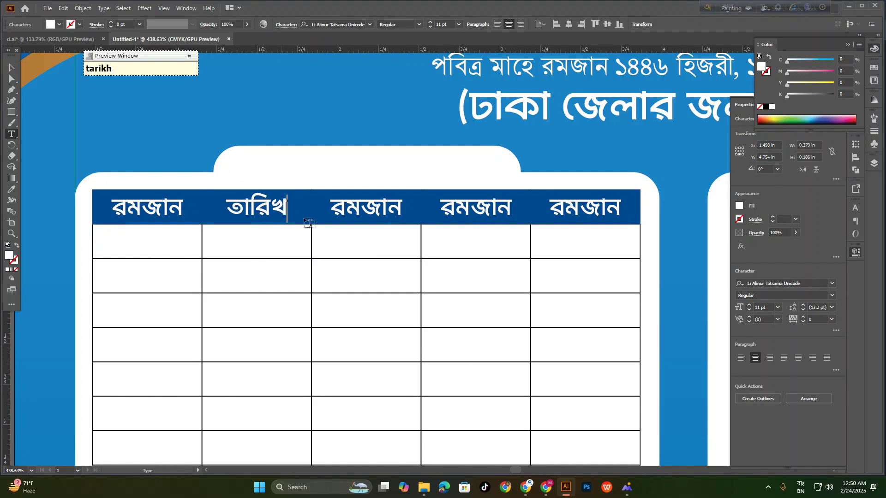
double_click(361, 208)
text(bar)
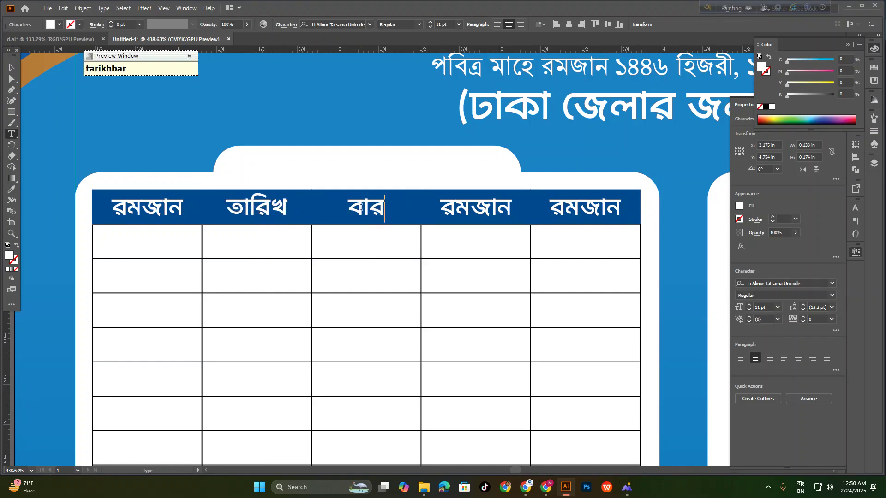
Change the fourth column heading to "সেহরীর শেষ সময়" and narrow the text to fit its header cell
double_click(457, 211)
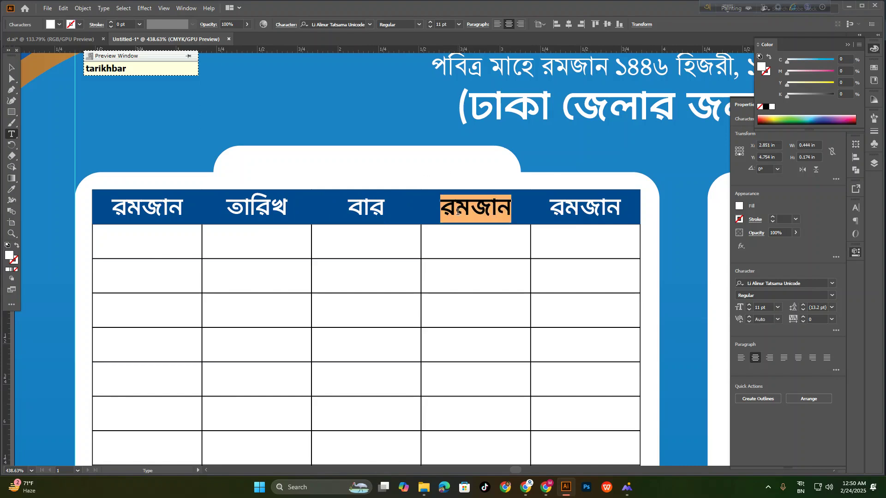
text(se)
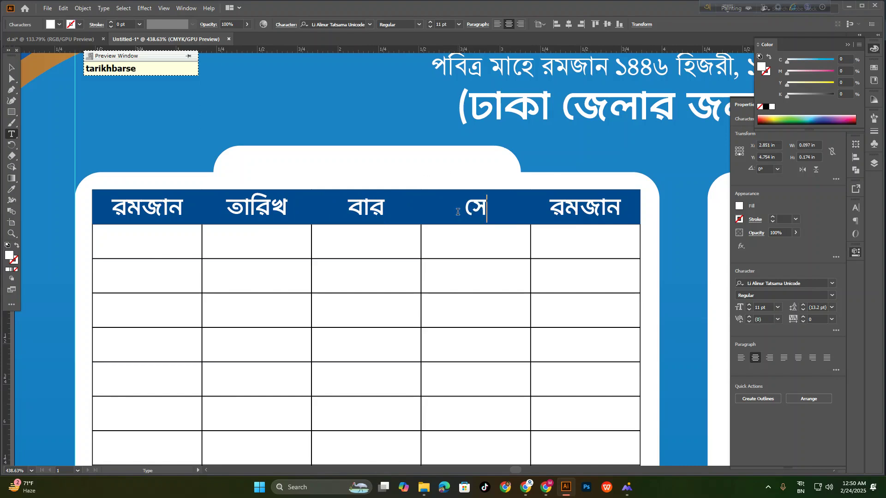
text(hor)
key(BackSpace)
text(orir se)
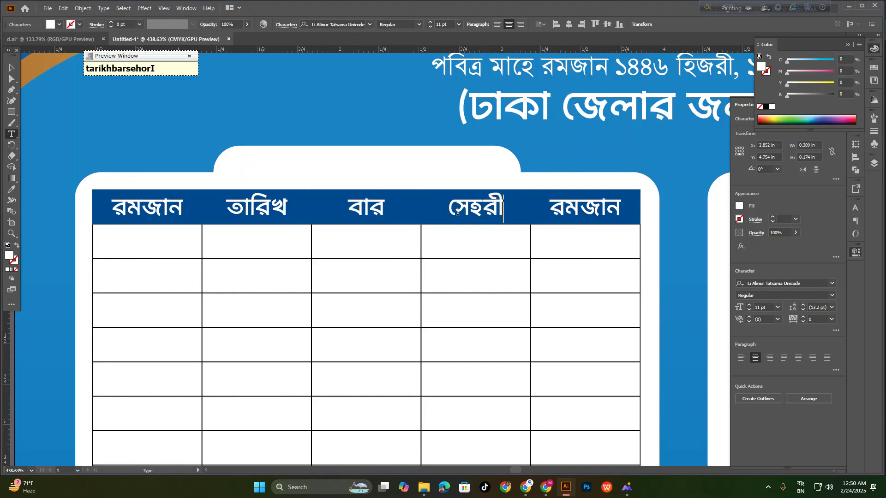
key(BackSpace)
text(heSh s)
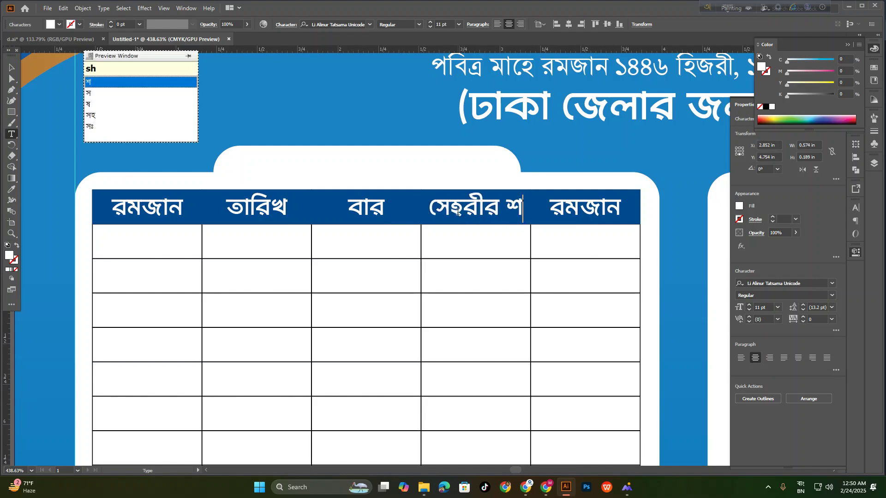
text(omoy)
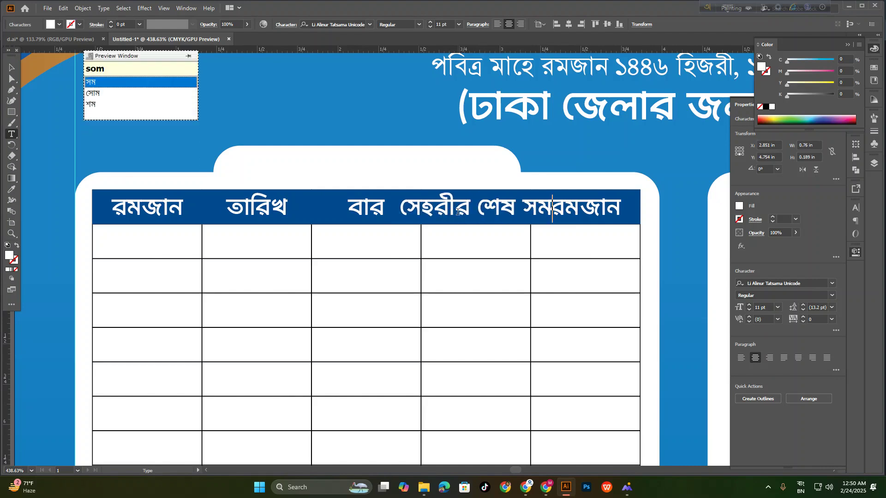
click(13, 68)
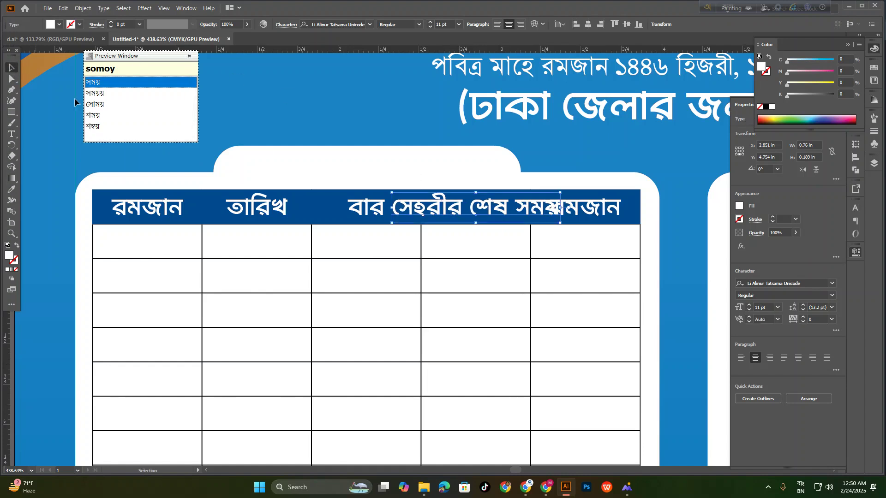
drag(562, 208, 525, 203)
Change the fifth column heading to "ইফতারের সময়" and narrow the text to fit its header cell
click(585, 213)
double_click(585, 213)
text(if)
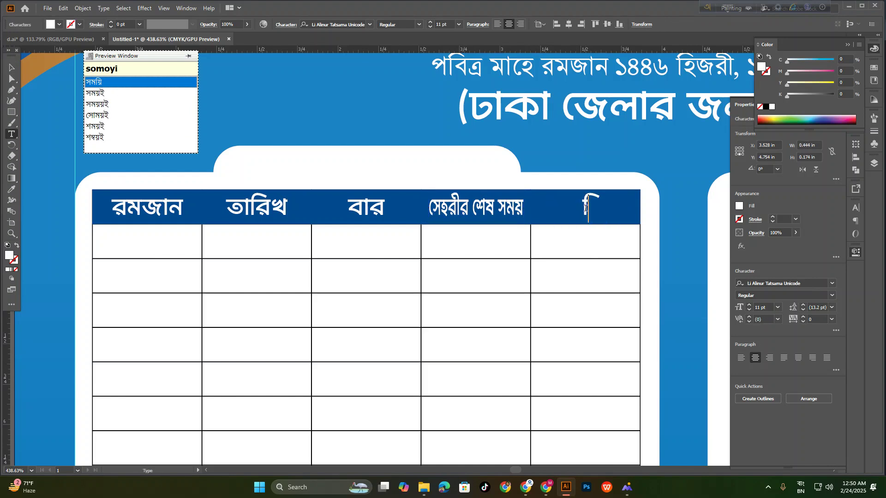
key(BackSpace)
key(BackSpace)
key(BackSpace)
text(iftarer som)
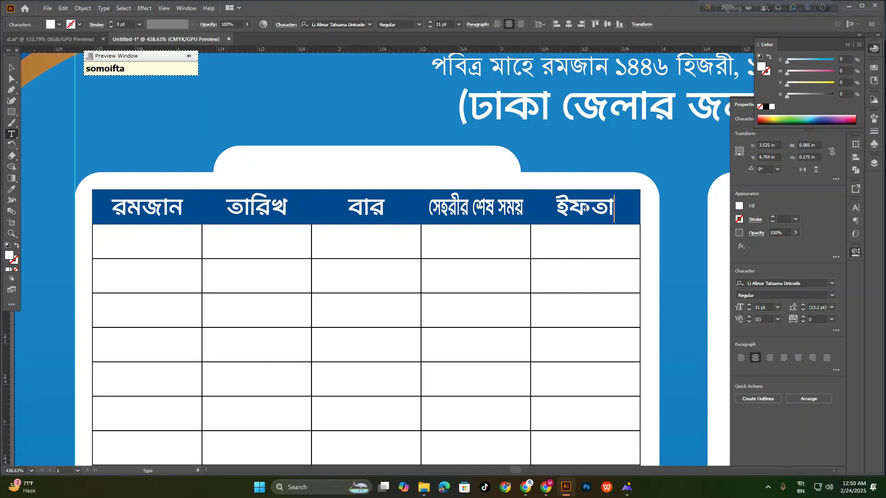
text(oy)
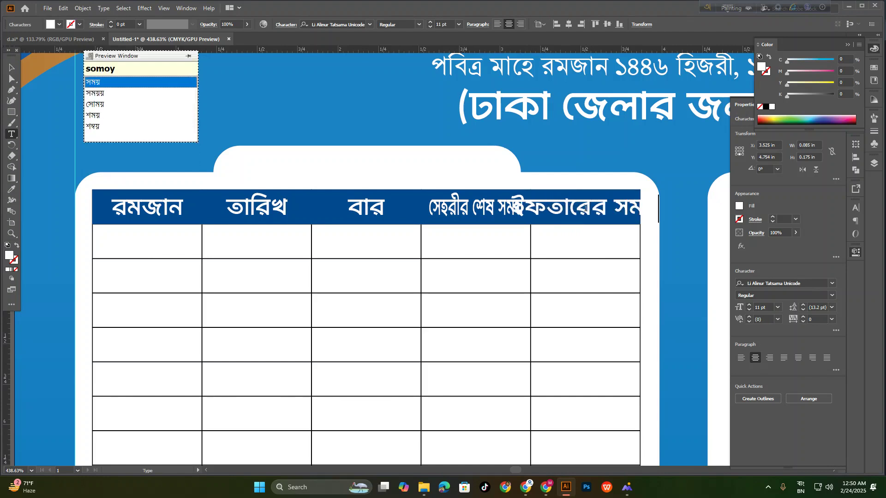
click(11, 67)
drag(659, 209, 632, 209)
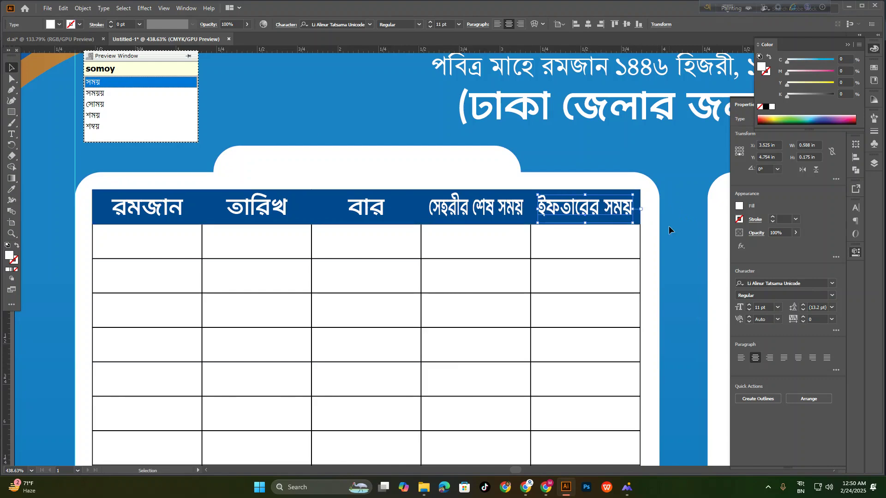
click(669, 226)
Copy the "রমজান" heading into the first cell below it and fill the copy with black
drag(645, 253, 515, 251)
drag(524, 351, 452, 266)
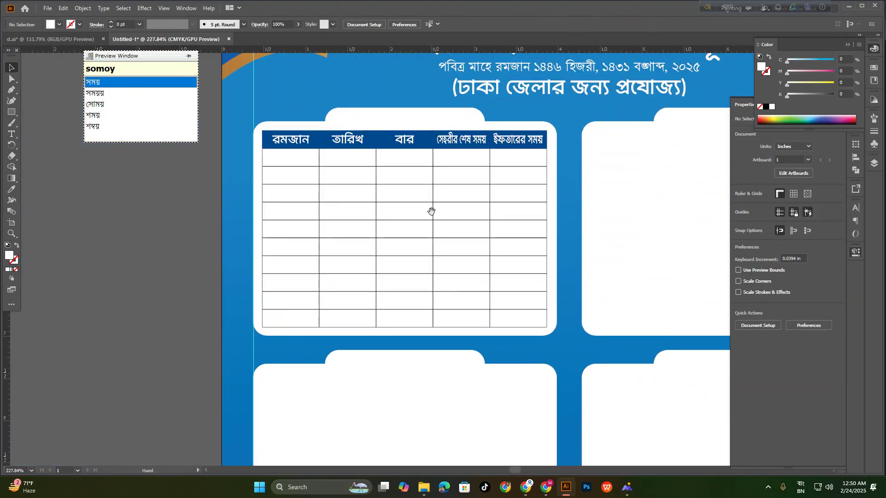
drag(286, 177, 342, 224)
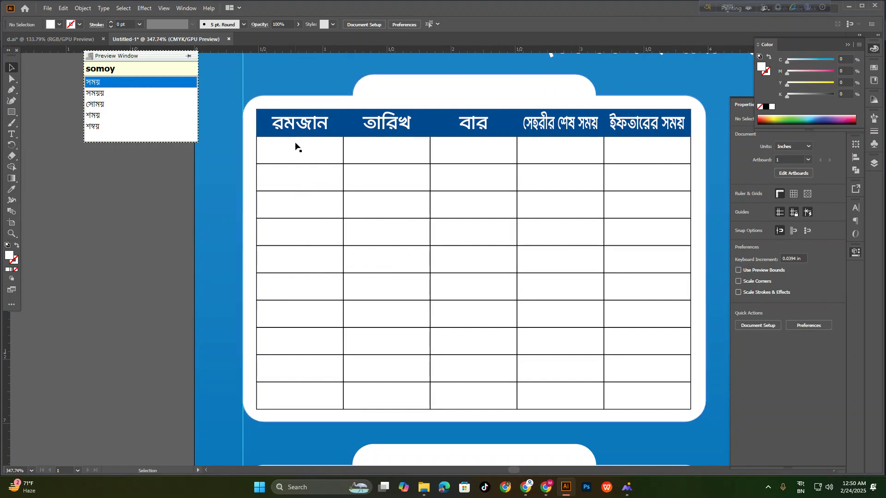
drag(300, 123, 301, 152)
click(59, 24)
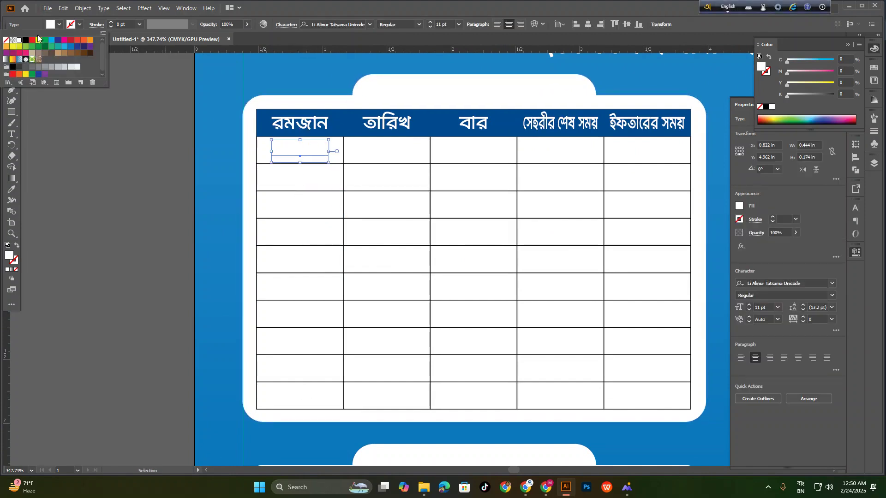
click(23, 45)
key(F12)
Replace the black text in the first body cell of the "রমজান" column with "০১"
scroll(315, 173, up, 2)
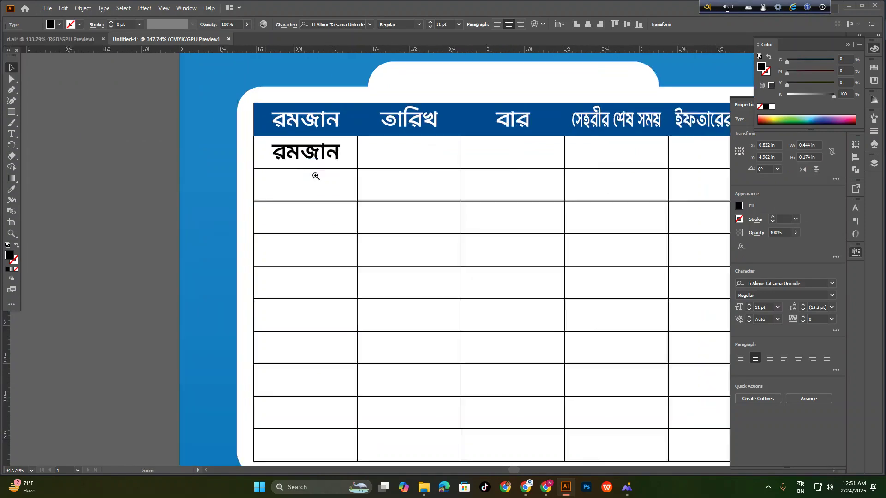
double_click(313, 145)
key(ctrl+a)
text(01)
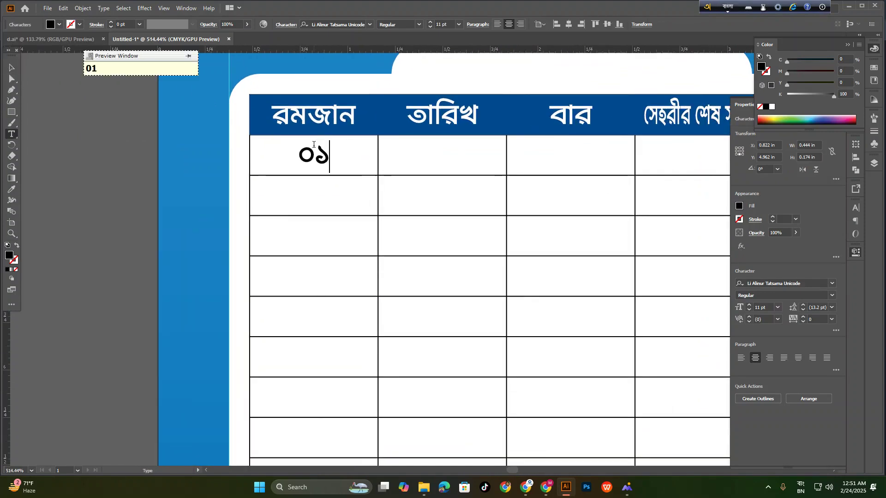
Copy the "০১" entry down the "রমজান" column so that all ten body cells are filled
key(Escape)
drag(314, 158, 314, 197)
scroll(314, 197, down, 2)
key(ctrl+d)
key(ctrl+d)
key(ctrl+d)
key(ctrl+d)
key(ctrl+d)
key(ctrl+d)
key(ctrl+d)
key(ctrl+d)
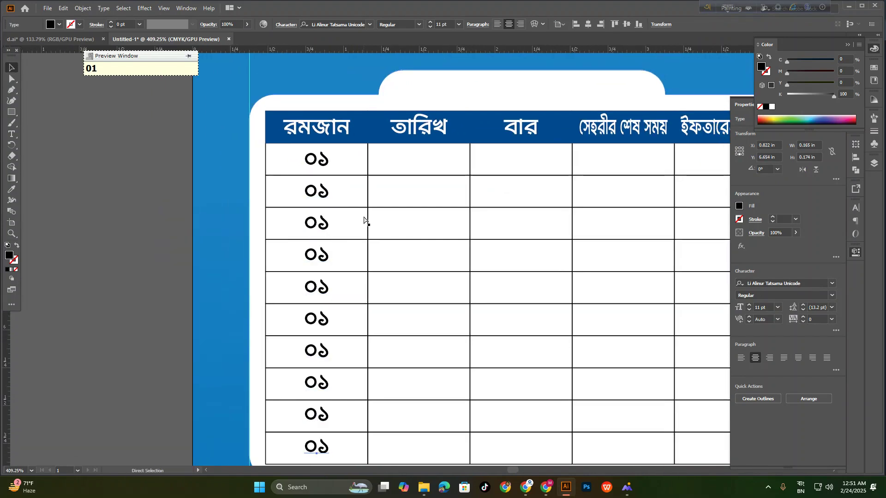
scroll(402, 282, down, 2)
click(192, 284)
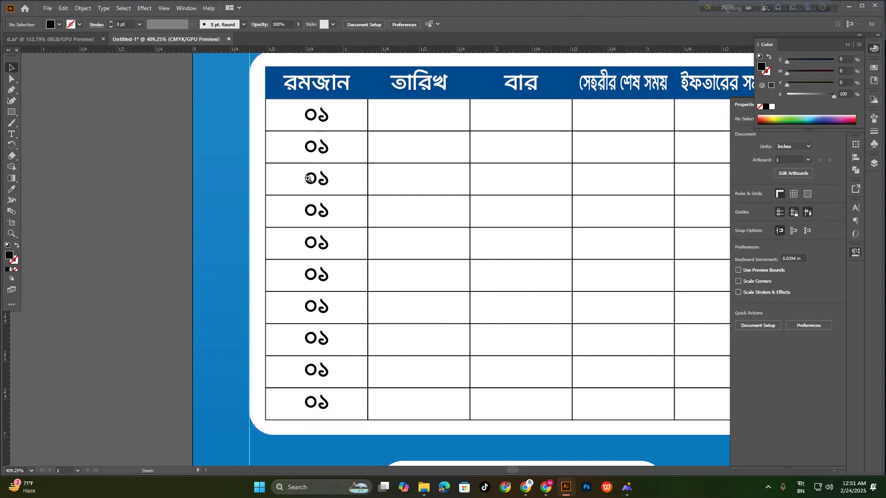
Change the second and third entries of the "রমজান" column to "০২" and "০৩"
scroll(309, 178, up, 1)
click(11, 134)
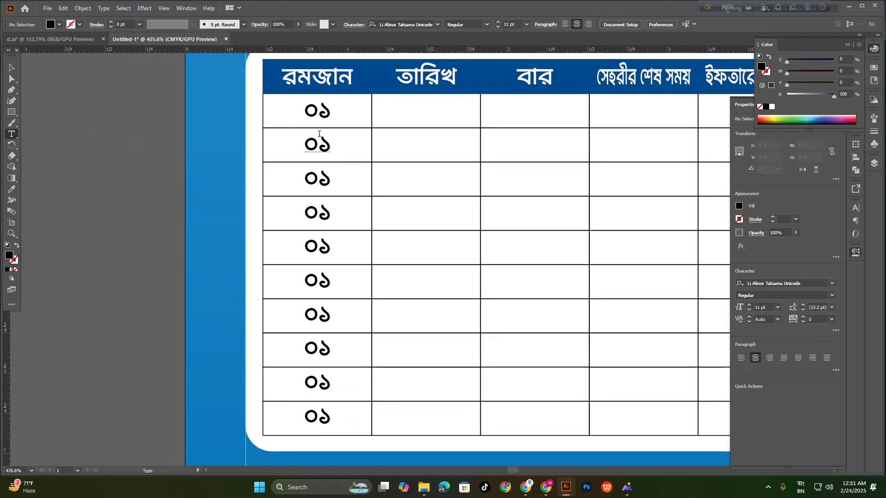
drag(319, 138, 350, 149)
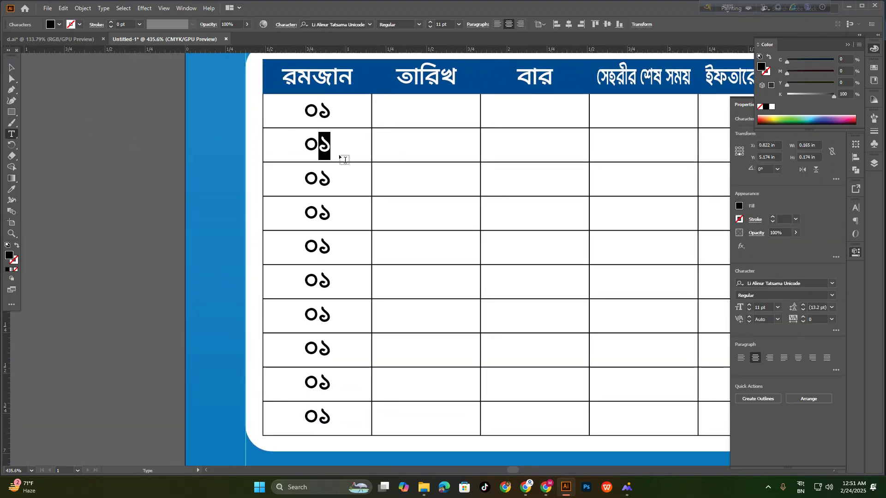
text(২)
text(২)
drag(320, 177, 350, 190)
click(336, 204)
text(৩)
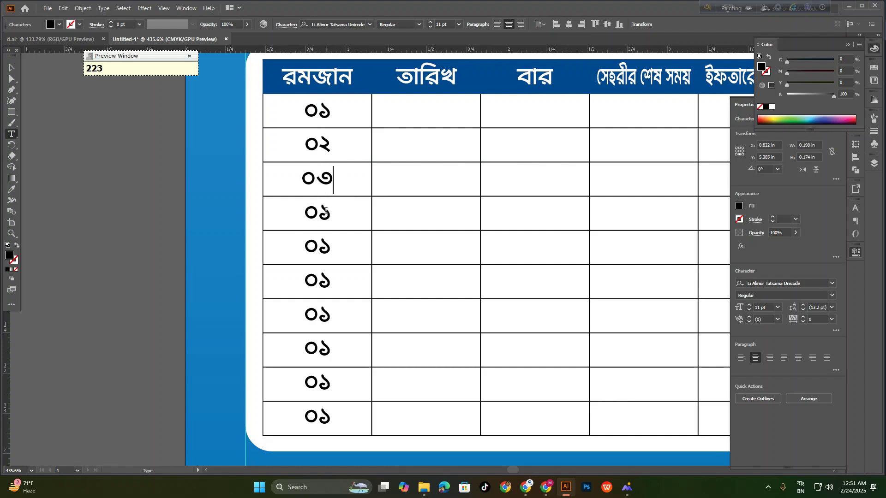
Number the fourth to eighth entries of the "রমজান" column "০৪", "০৫", "০৬", "০৭" and "০৮"
drag(323, 210, 334, 282)
text(৪৫)
text(৬)
drag(322, 317, 347, 320)
text(৭)
drag(323, 349, 339, 344)
text(৮)
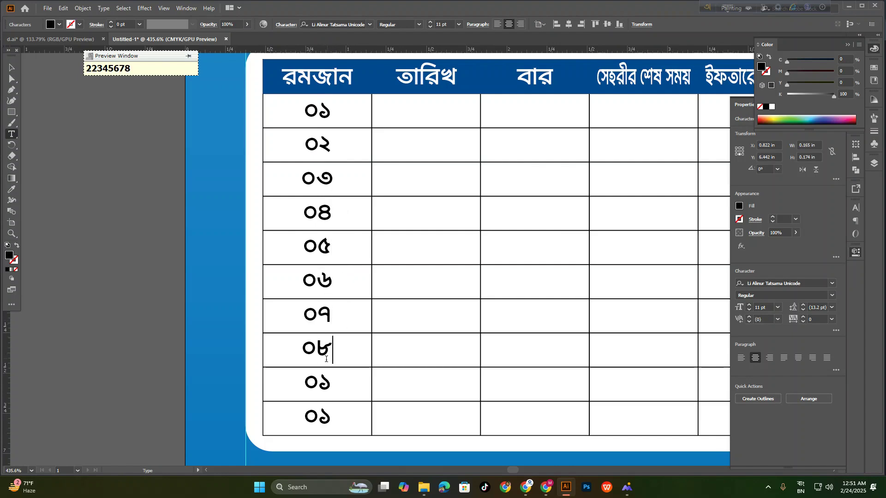
Change the last two entries of the "রমজান" column to "০৯" and "১০", and deselect the text
drag(322, 382, 339, 379)
drag(315, 416, 347, 419)
text(১০)
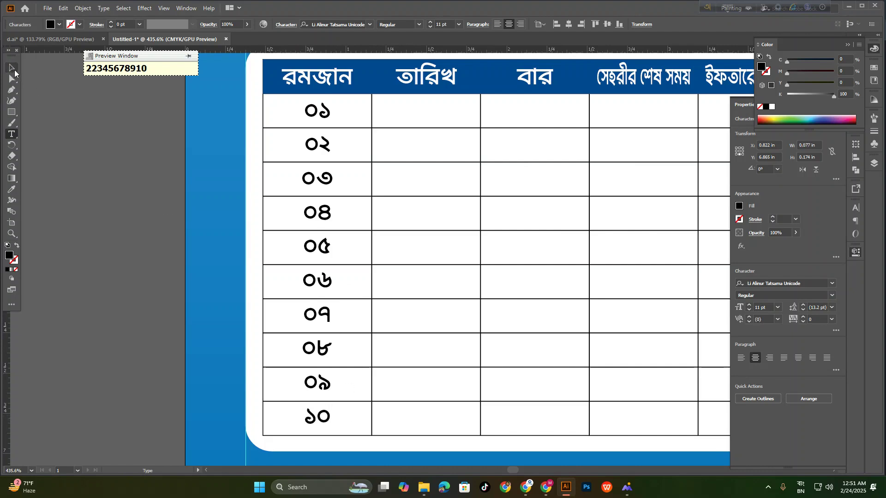
click(14, 70)
click(154, 280)
Copy the ten numbers of the "রমজান" column into the body cells of the other four columns
scroll(299, 323, down, 4)
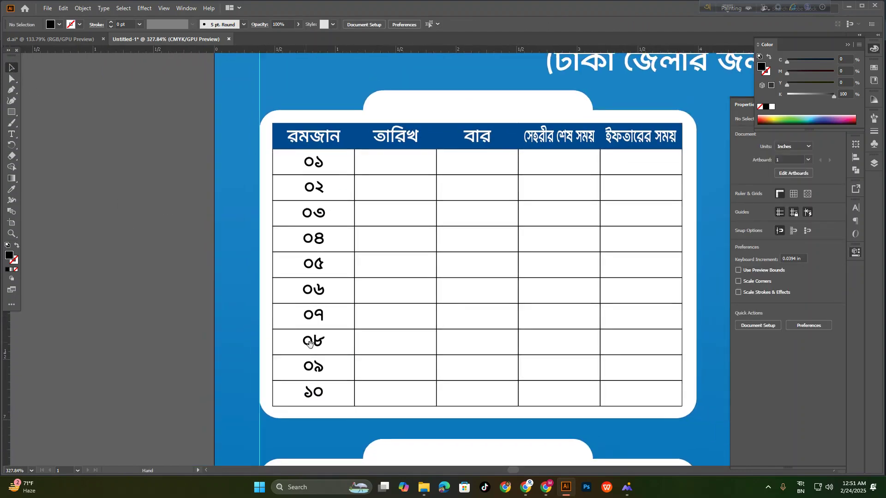
drag(306, 344, 283, 328)
scroll(318, 346, down, 1)
scroll(341, 353, up, 1)
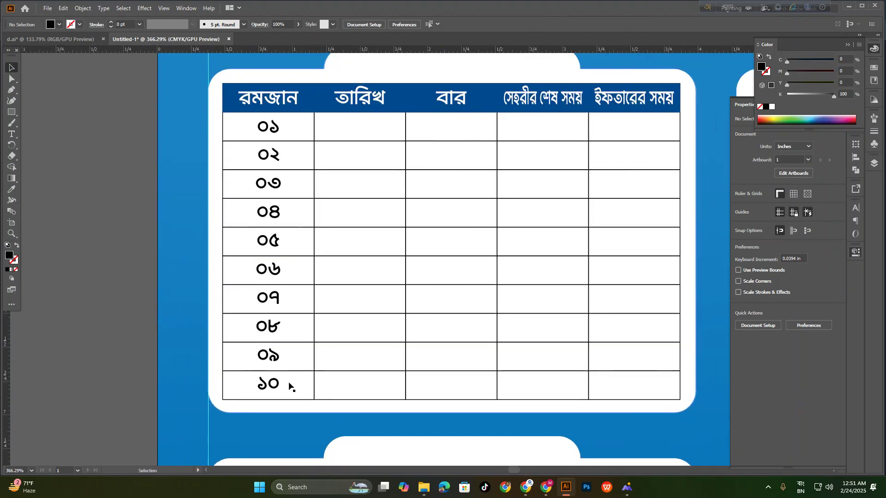
click(272, 381)
drag(269, 335, 269, 121)
drag(274, 158, 363, 163)
key(ctrl)
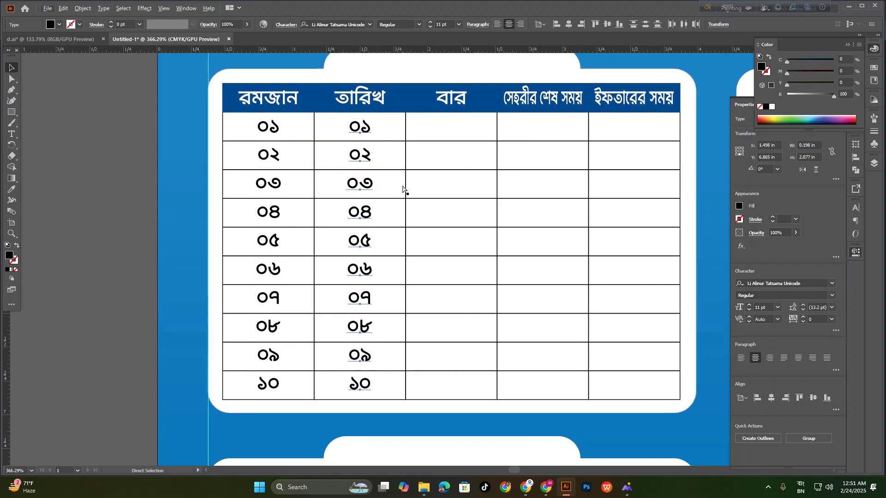
key(ctrl+d)
key(ctrl+d)
key(ctrl+d)
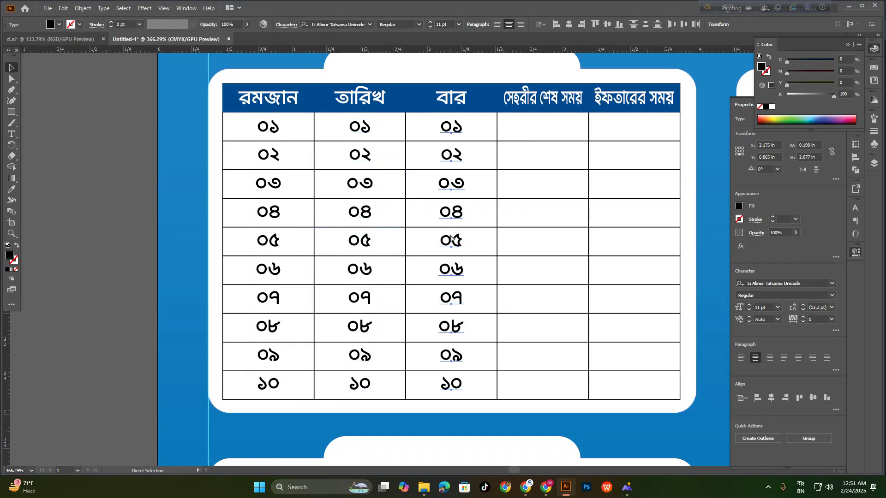
click(112, 228)
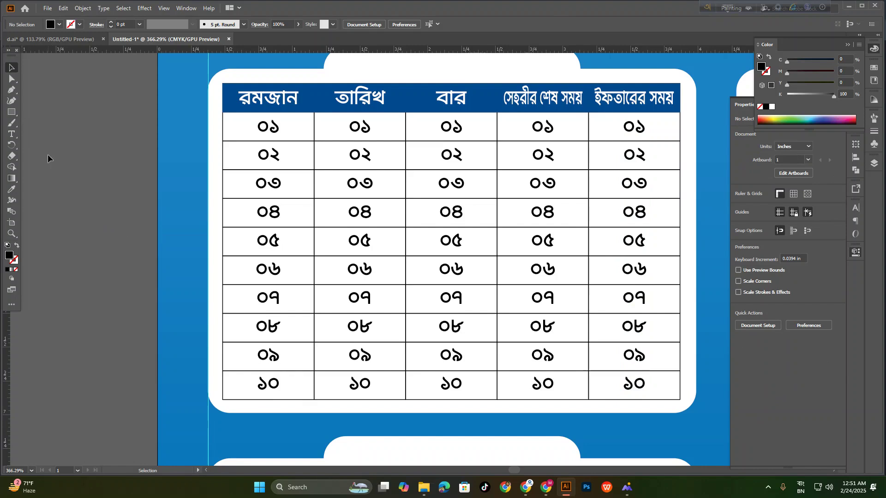
Replace the first entry of the "তারিখ" column with "০২ মার্চ"
click(12, 134)
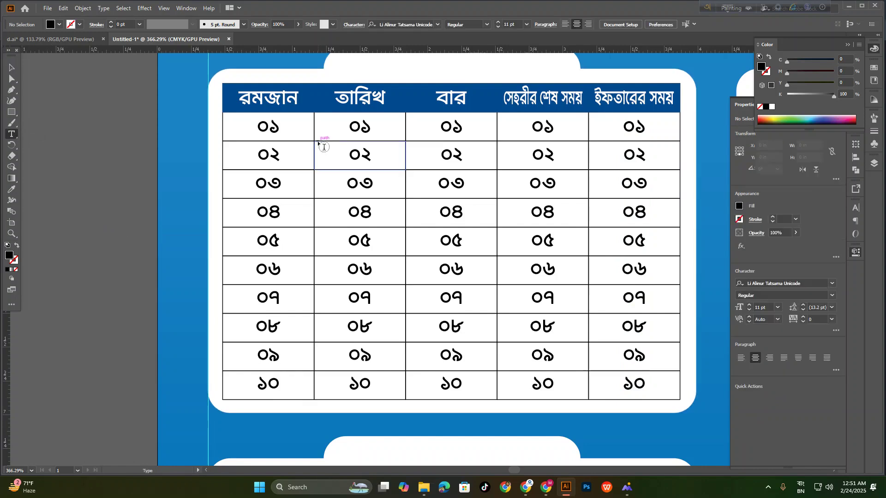
click(362, 125)
double_click(361, 125)
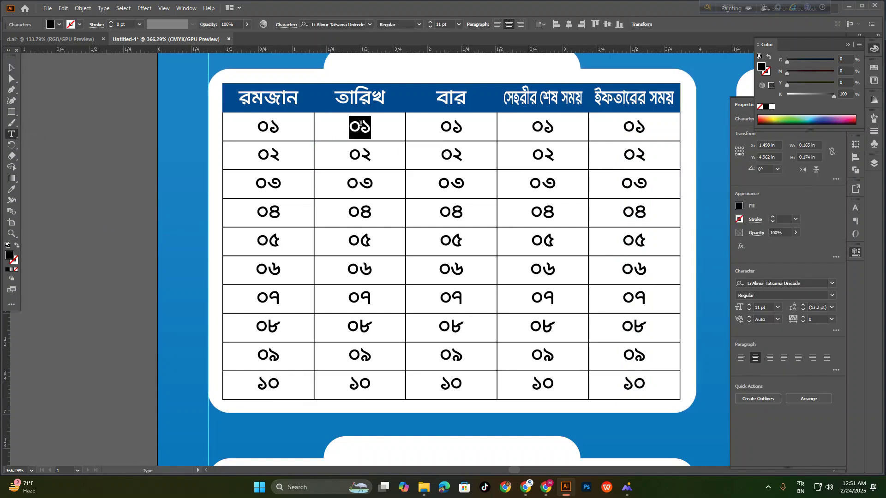
text(02 marc)
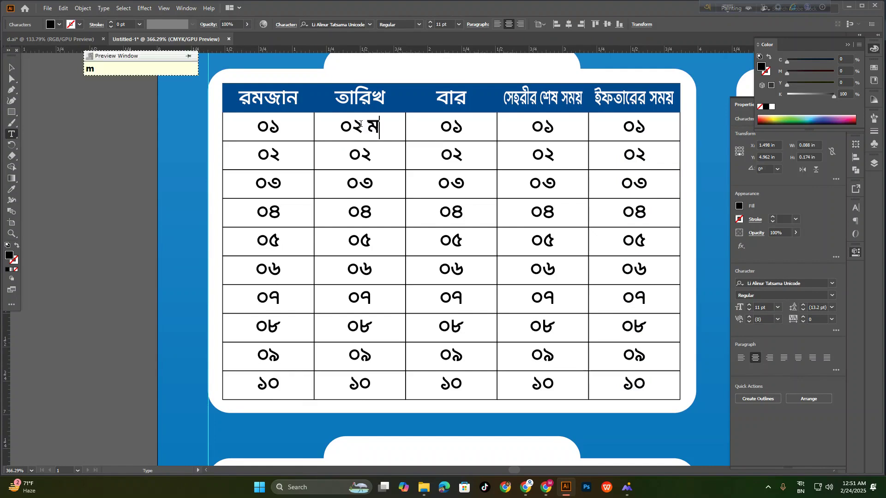
click(108, 96)
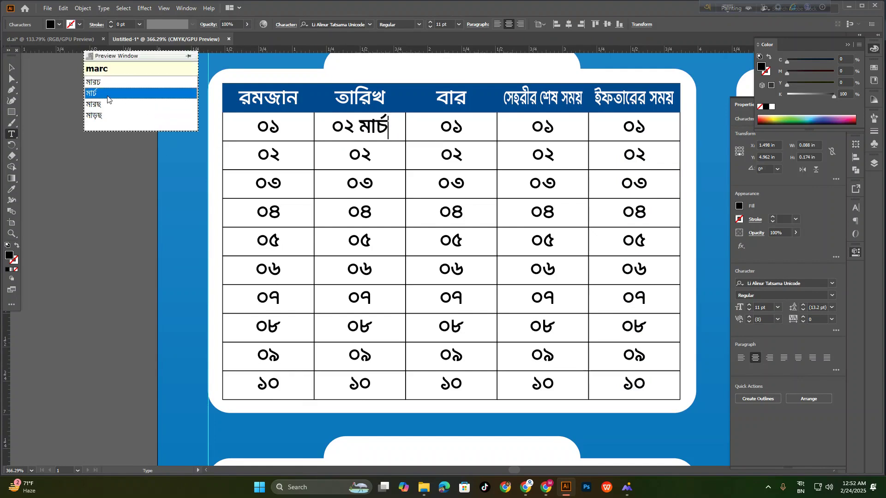
Copy the "০২ মার্চ" text over the second to fifth entries of the "তারিখ" column
triple_click(358, 126)
key(ctrl+c)
double_click(359, 157)
key(ctrl+v)
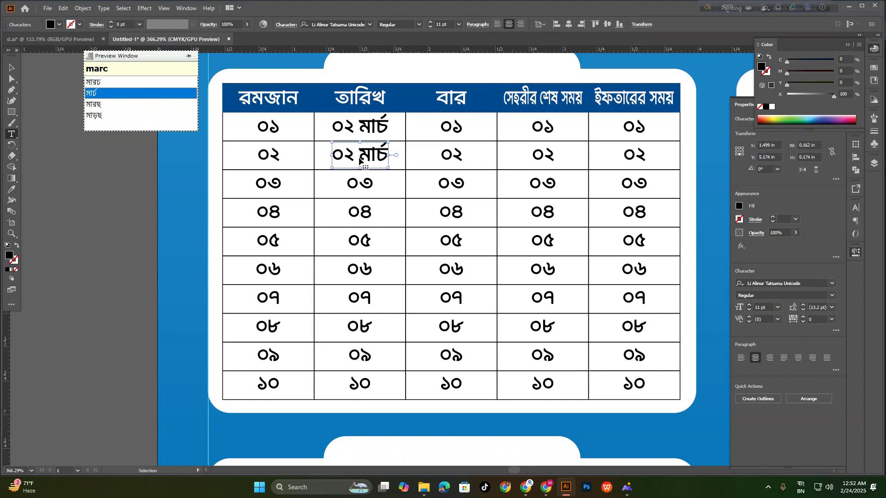
double_click(358, 183)
key(ctrl+v)
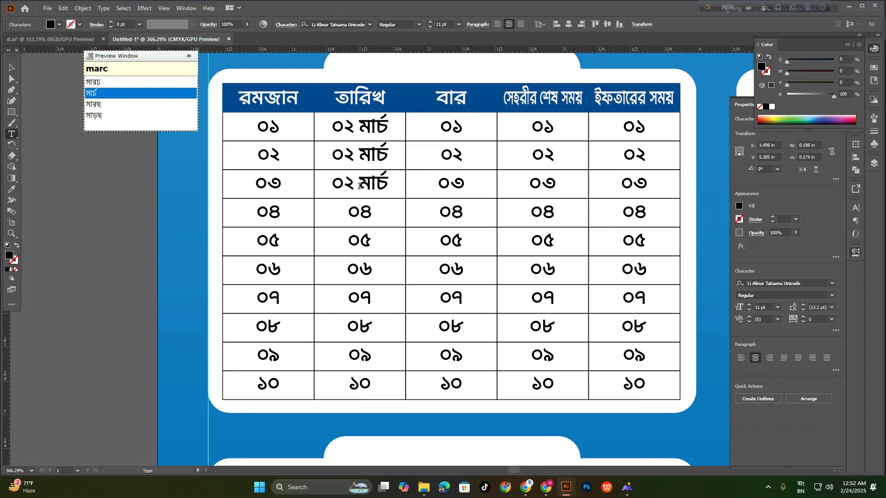
double_click(360, 215)
key(ctrl+v)
double_click(360, 242)
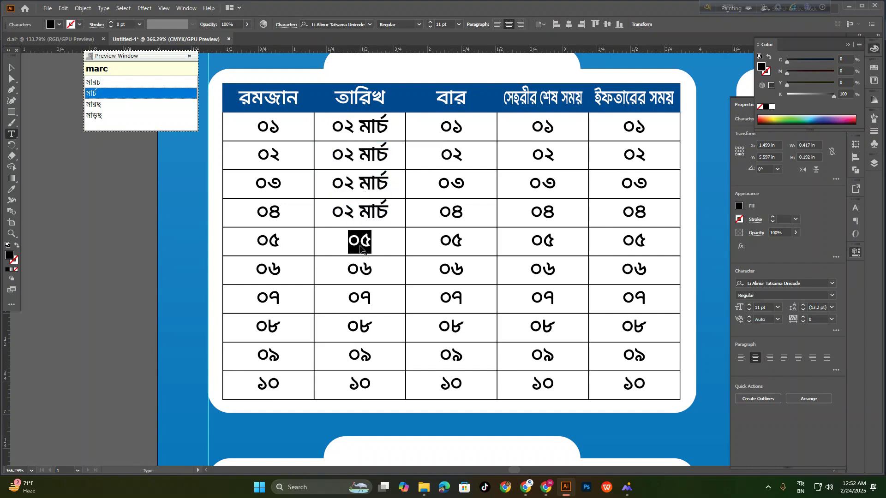
key(ctrl+v)
Paste "০২ মার্চ" over the sixth to tenth entries of the "তারিখ" column
double_click(353, 271)
key(ctrl+v)
double_click(359, 297)
key(ctrl+v)
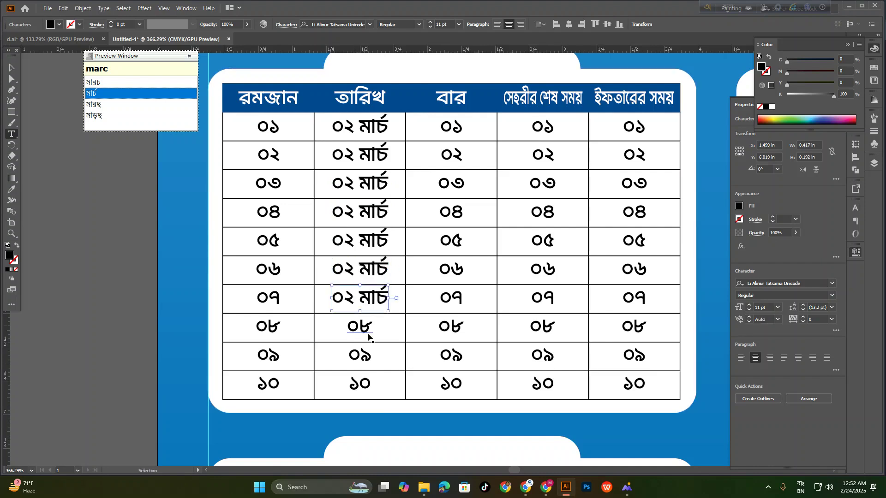
double_click(359, 327)
key(ctrl+v)
double_click(361, 356)
key(ctrl+v)
double_click(361, 381)
key(ctrl+v)
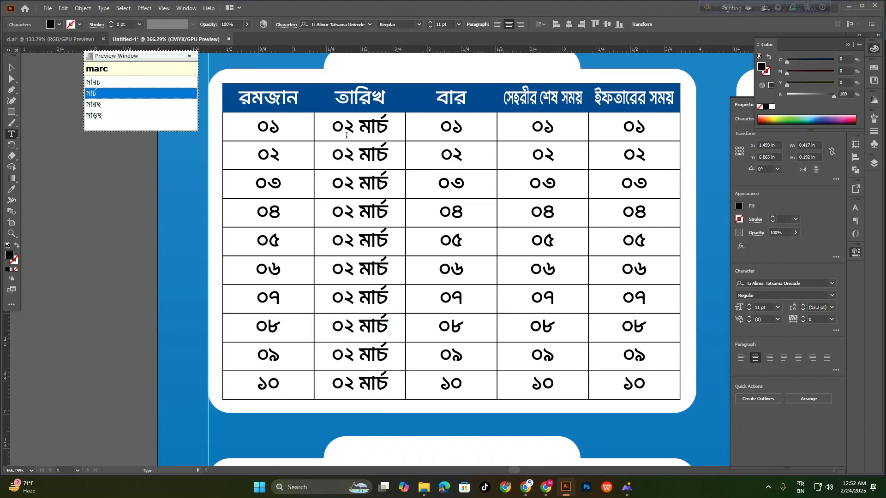
Change the day numbers in the second to fourth dates to "০৩", "০৪" and "০৫"
drag(349, 155, 352, 157)
text(2)
key(BackSpace)
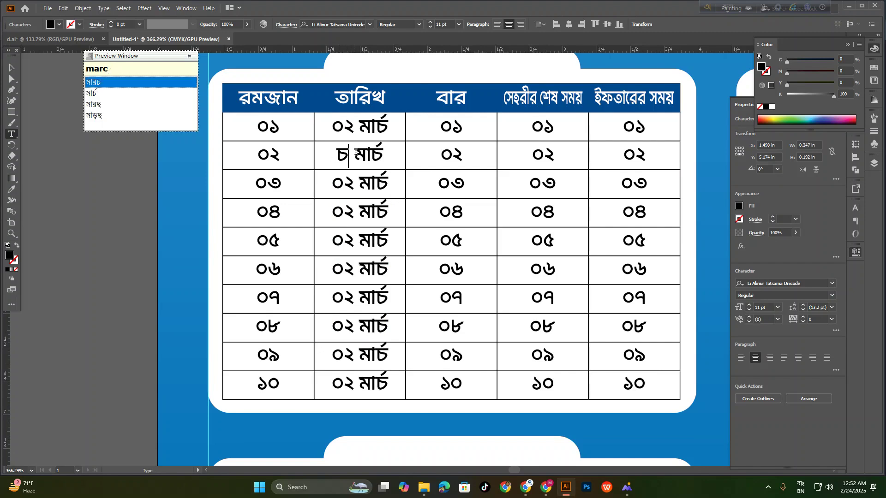
text(03)
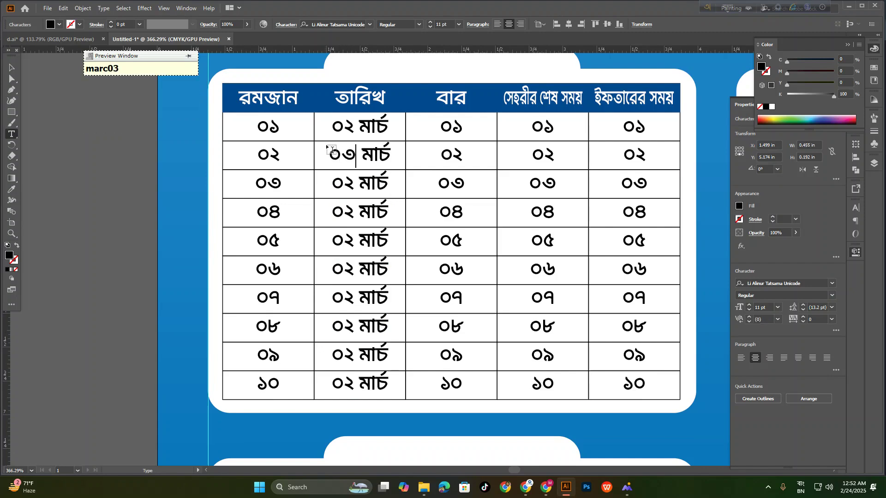
drag(351, 188, 348, 210)
text(45)
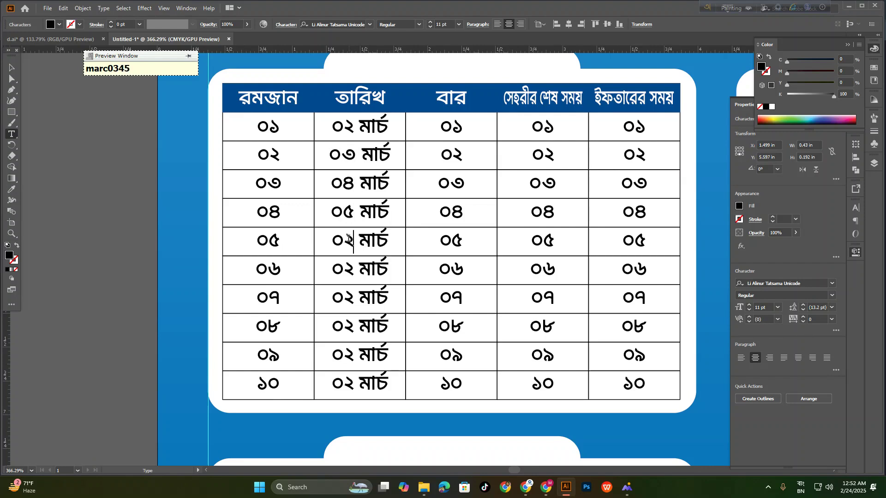
Renumber the fifth to tenth dates of the "তারিখ" column consecutively from "০৬" to "১১", keeping the month "মার্চ"
text(6)
drag(346, 241, 333, 351)
key(BackSpace)
text(৭)
text(৮)
text(৯)
text(১)
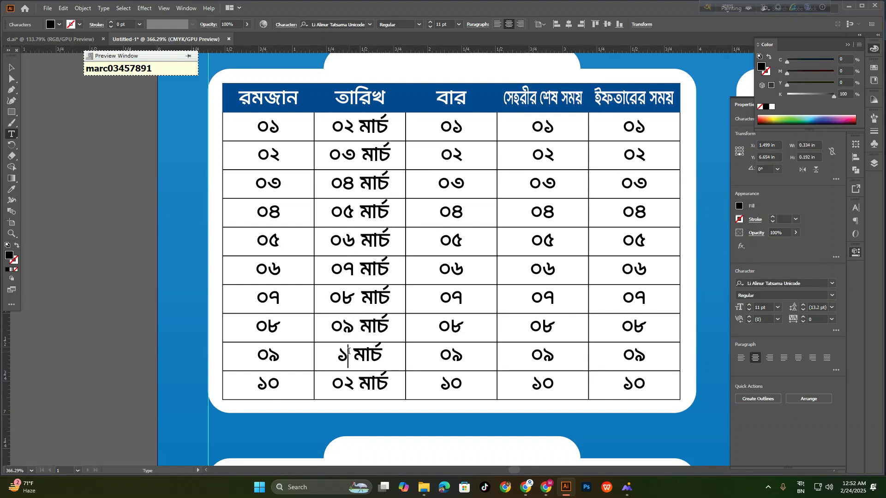
text(০)
drag(352, 383, 325, 377)
text(১১)
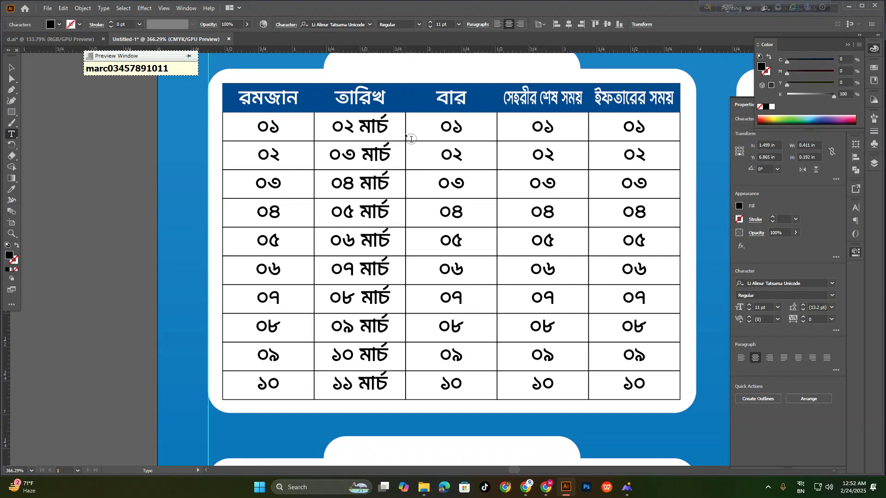
Replace the first two entries of the "বার" column with "রবিবার" and "সোমবার"
double_click(446, 125)
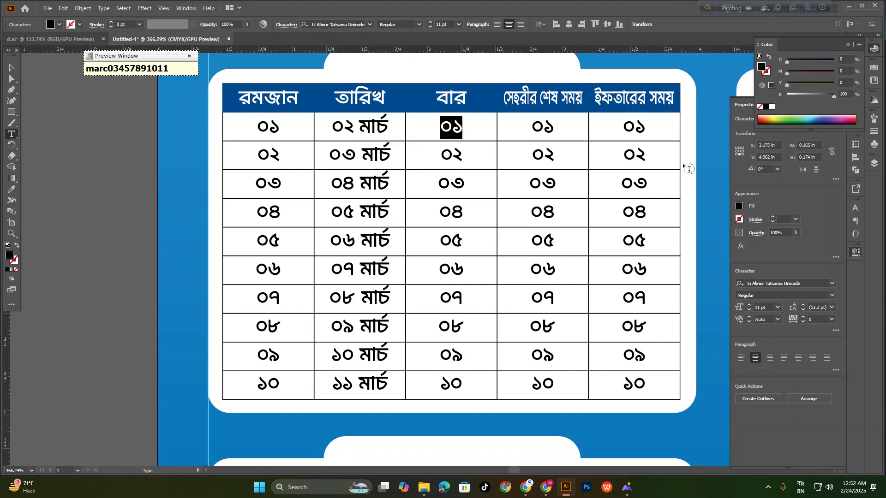
text(রবিবার)
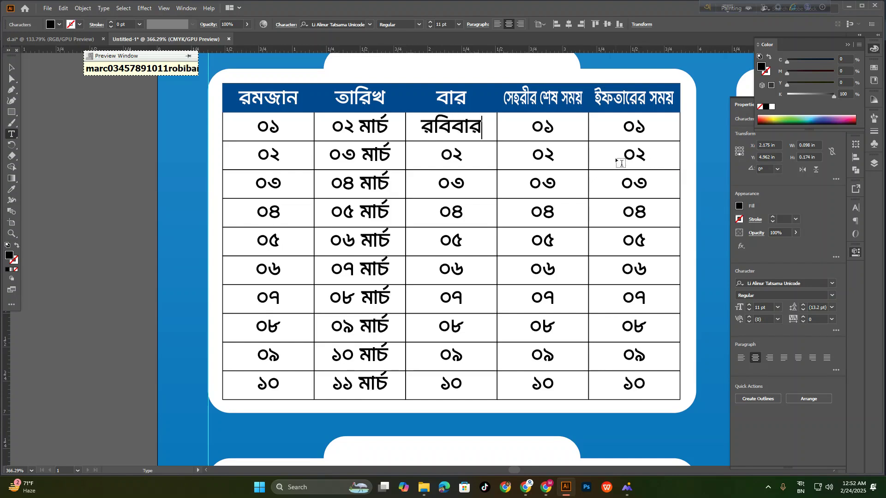
double_click(452, 155)
text(সোম)
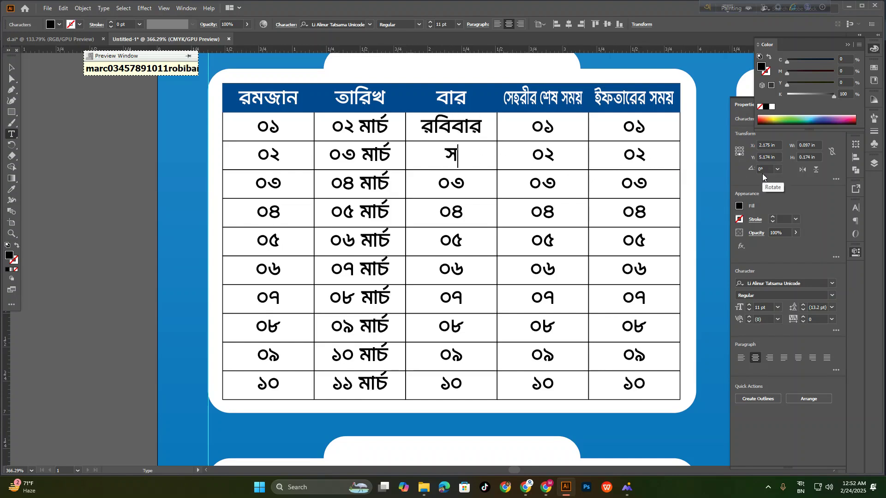
text(্বার)
key(BackSpace)
key(BackSpace)
key(BackSpace)
key(BackSpace)
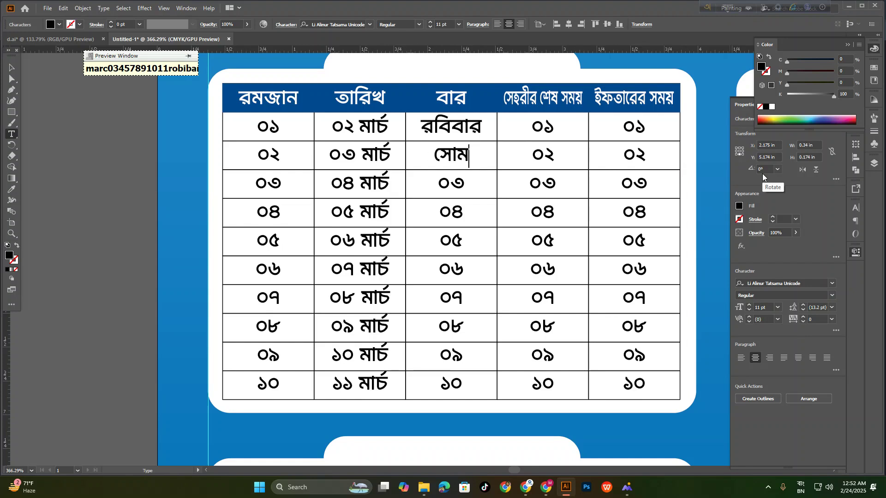
text(ম)
text(বার)
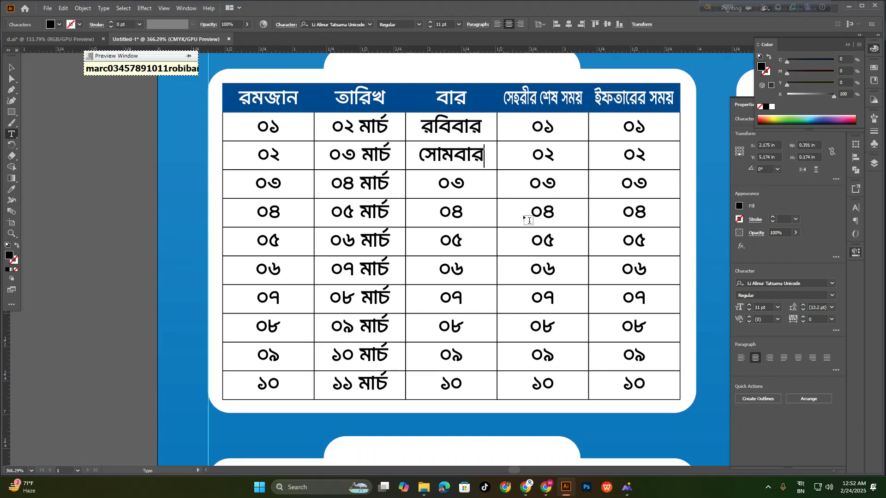
Replace the third entry of the "বার" column with "মঙ্গলবার" and finish text editing
double_click(450, 181)
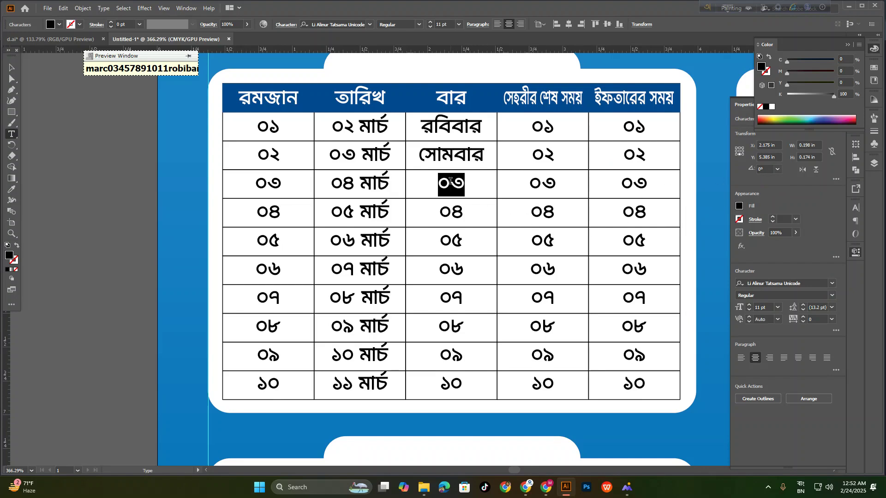
text(মঙ্গলবার)
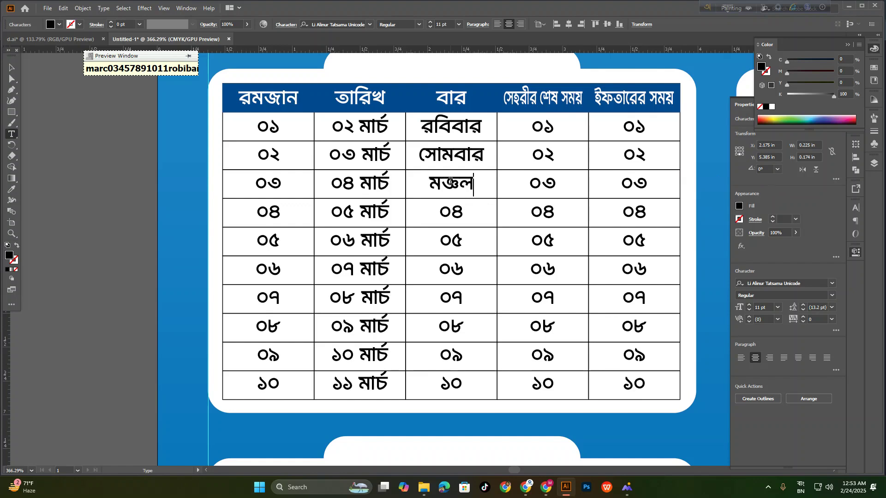
key(BackSpace)
key(BackSpace)
key(BackSpace)
text(বার)
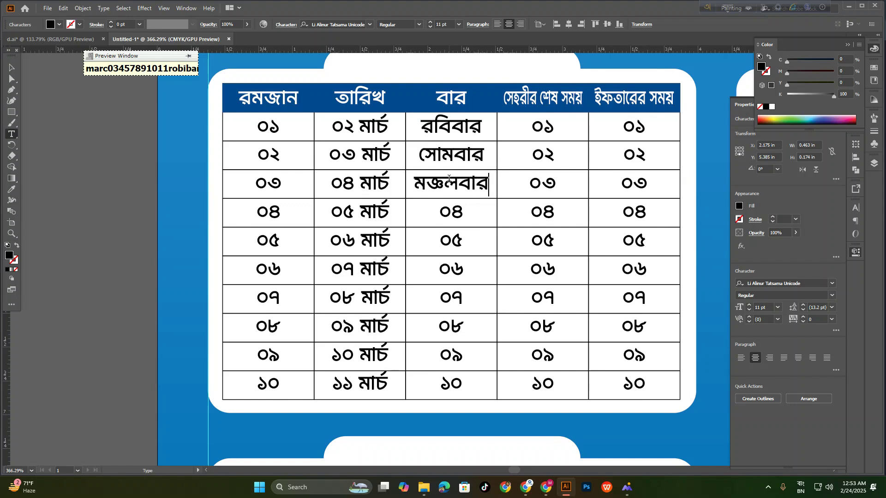
click(9, 68)
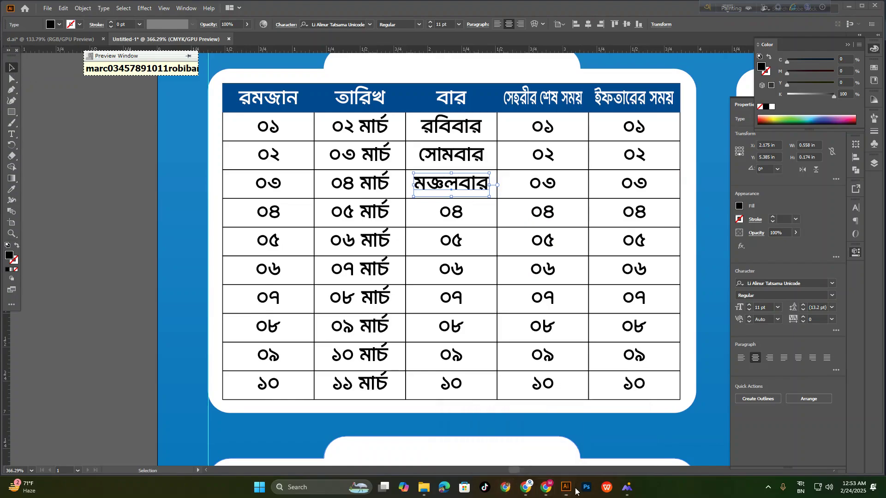
Switch to Chrome, search Google for the misspelled Tuesday entry, and open the results for the suggested spelling "মঙ্গলবার"
click(506, 487)
click(346, 186)
text(মঙ্গলবার)
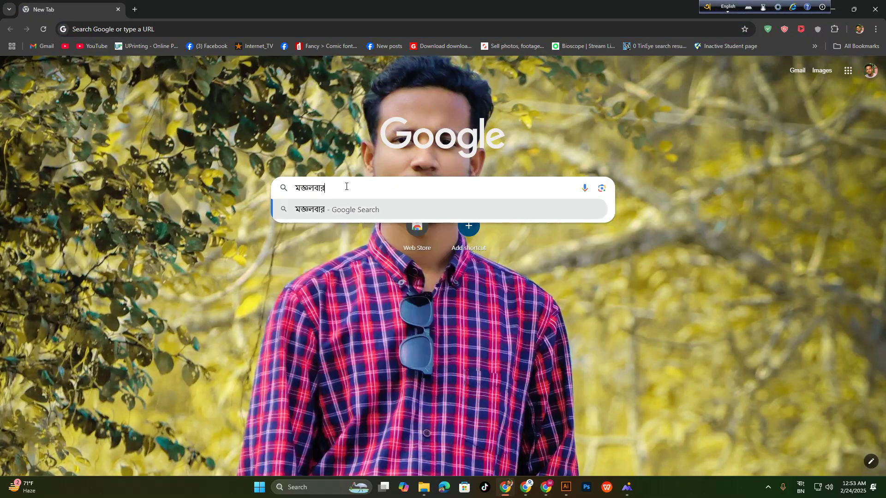
key(Return)
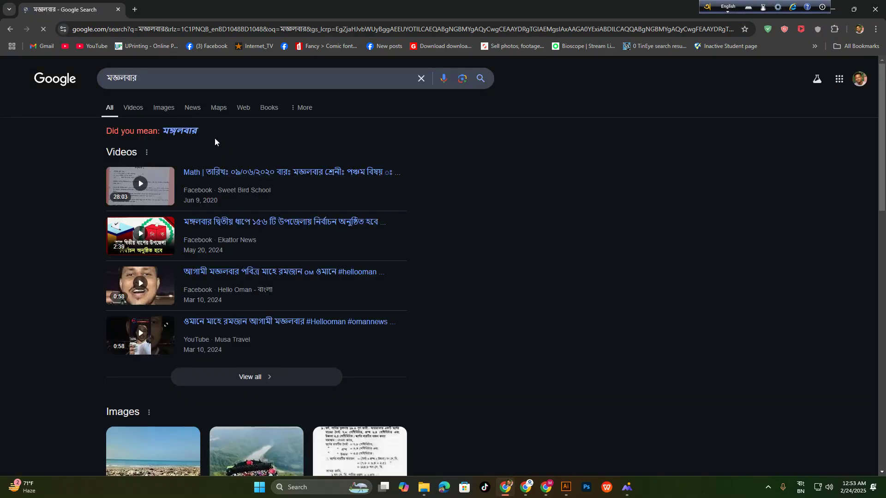
click(180, 131)
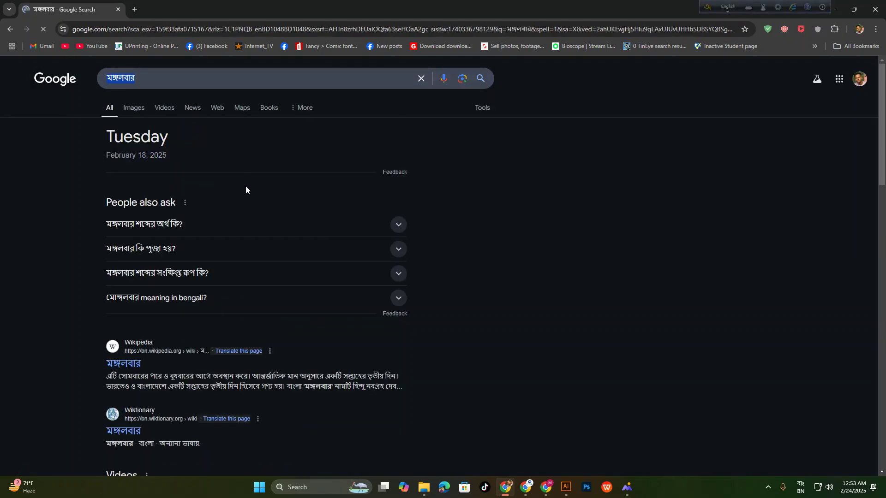
Return to Illustrator and replace the third and fourth entries of the "বার" column with "মঙ্গলবার" and "বুধবার"
click(566, 487)
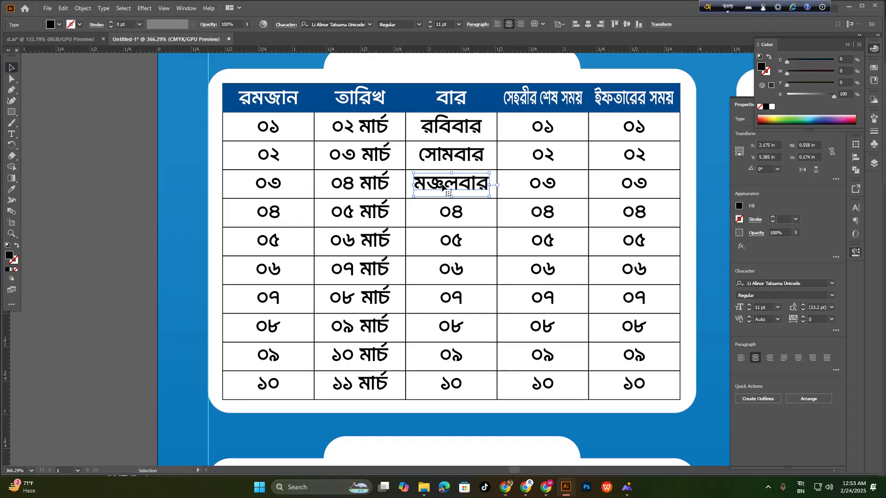
double_click(451, 184)
text(মঙ্গলবার)
click(460, 215)
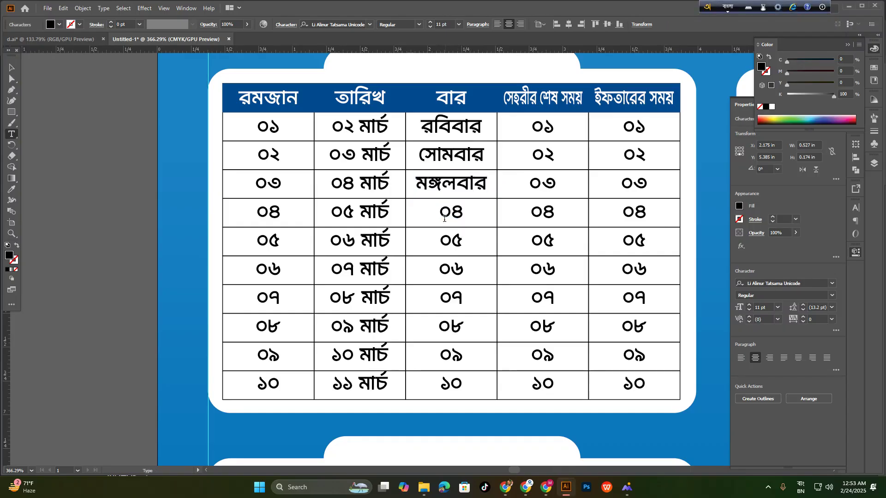
double_click(458, 207)
text(bu)
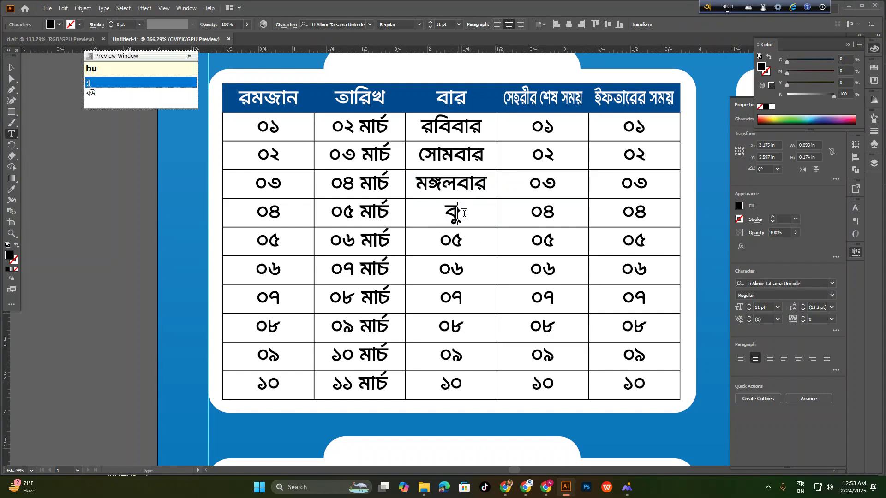
text(dhbar)
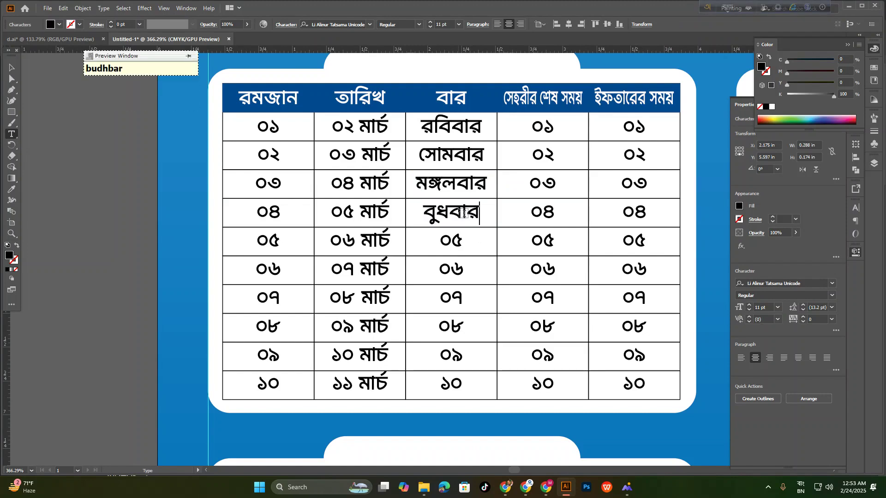
Draft the fifth entry of the "বার" column as "ব্রিহস্পরতিবার", and remove that text object from the table
double_click(454, 237)
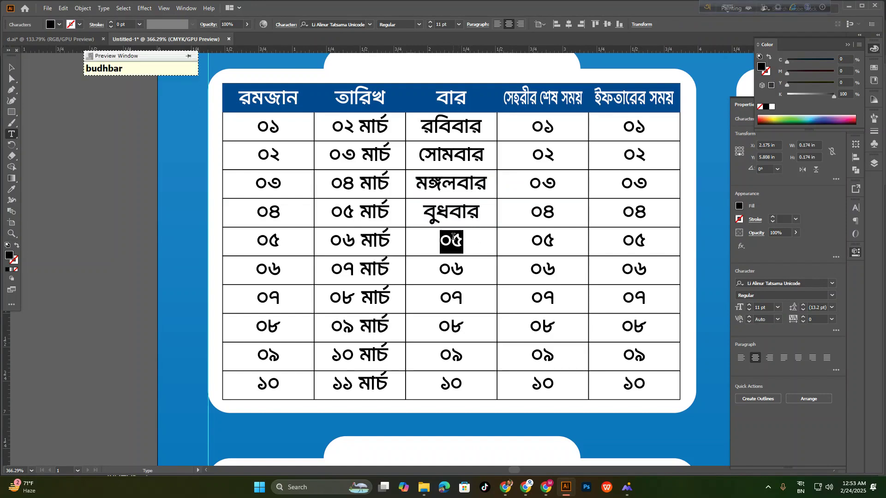
text(brihospor)
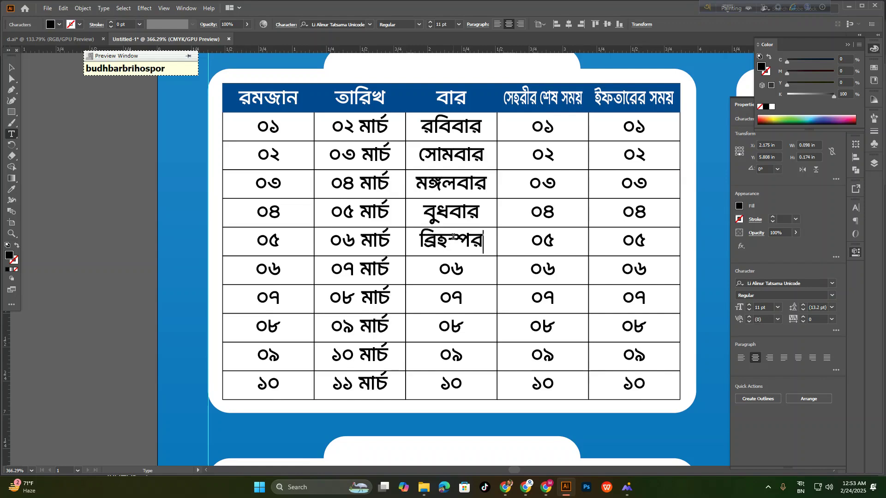
key(BackSpace)
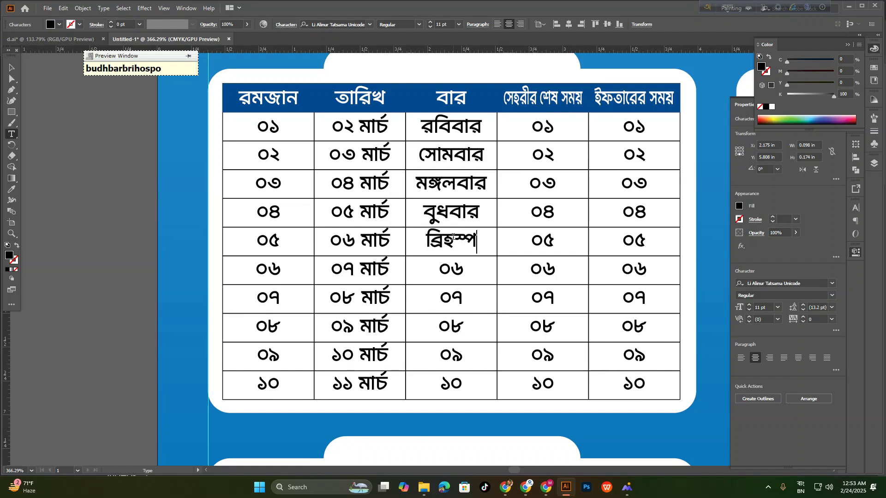
text(rotibar)
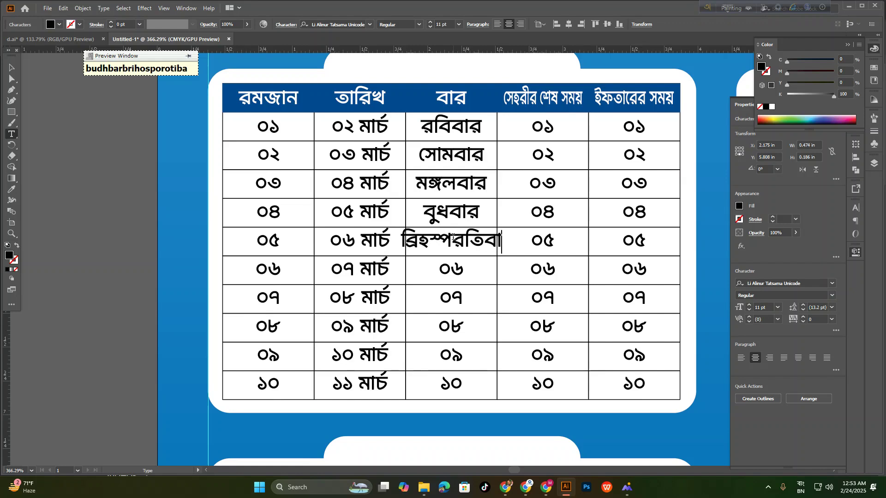
click(12, 67)
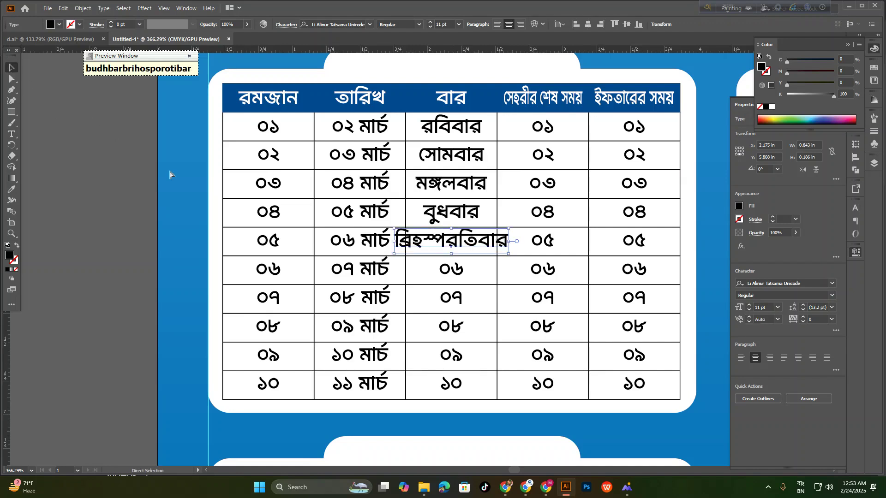
key(Delete)
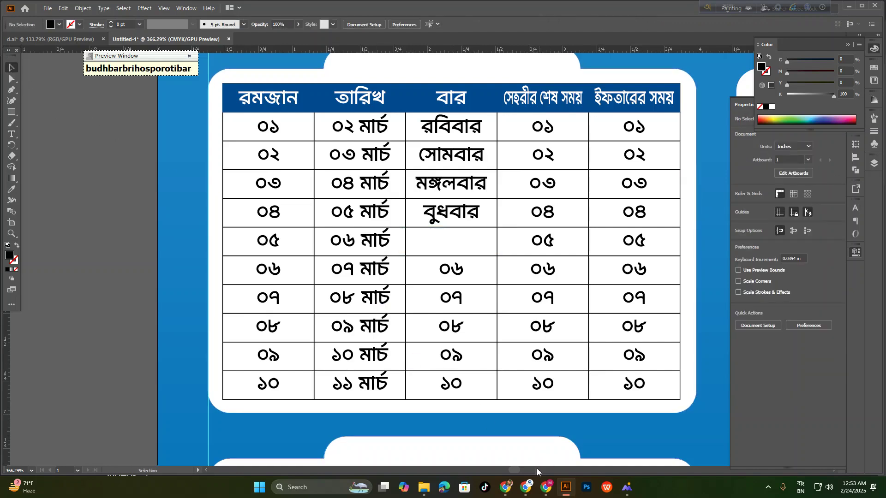
Switch to Chrome, search Google for "ব্রিহস্পরতিবার", and copy the correct spelling "বৃহস্পতিবার" from the Wikipedia result
click(505, 487)
click(173, 81)
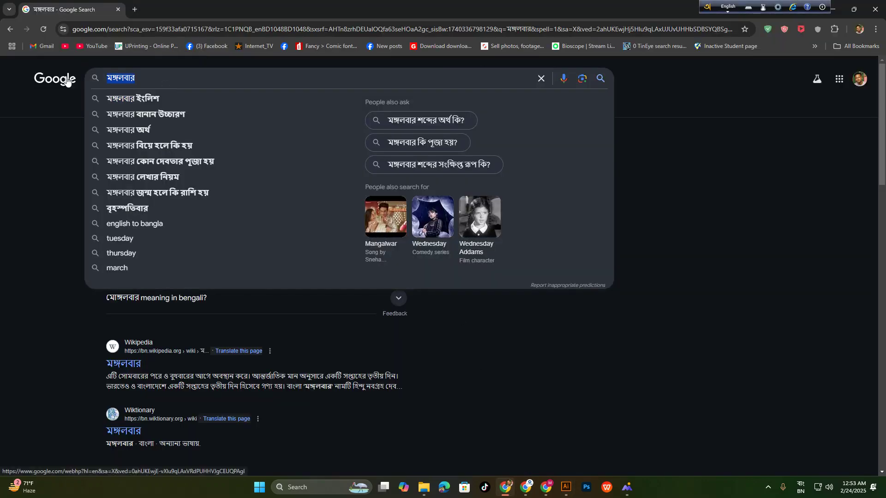
text(ব্রিহস্পরতিবার)
key(Return)
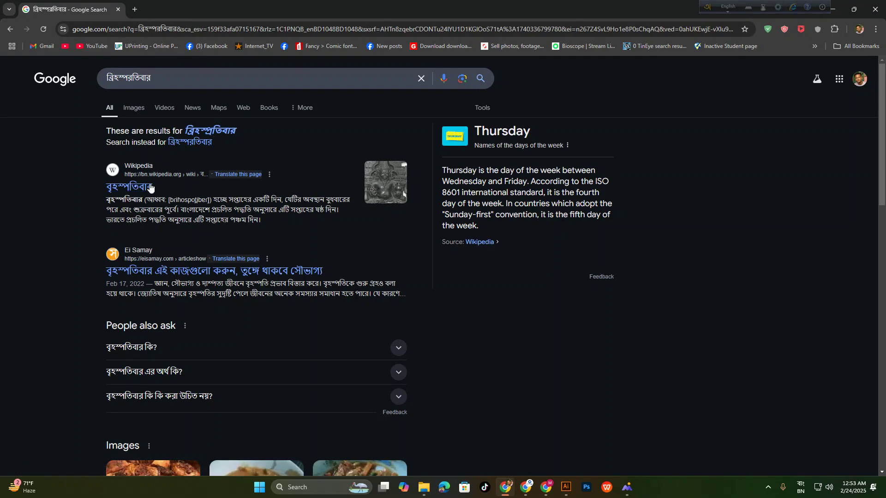
drag(98, 188, 162, 182)
key(ctrl+c)
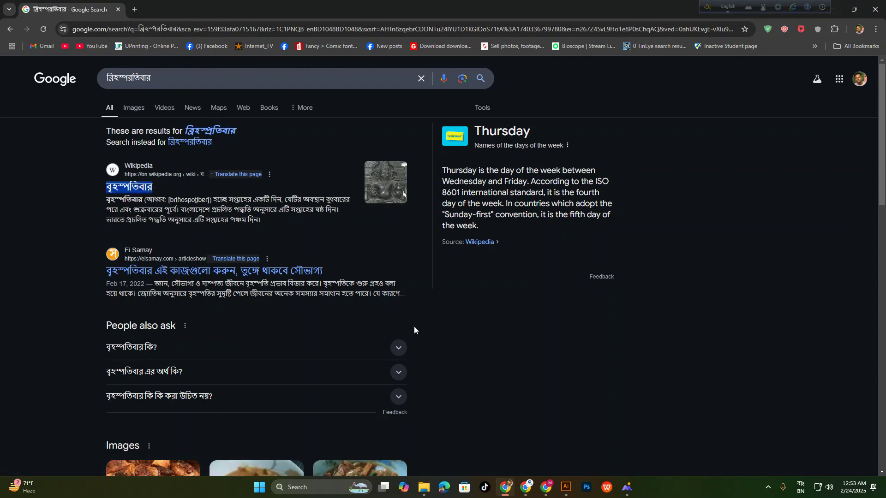
In Illustrator, duplicate "বুধবার" into the empty fifth cell, replace its text with "বৃহস্পতিবার", and narrow it to fit the cell
click(565, 487)
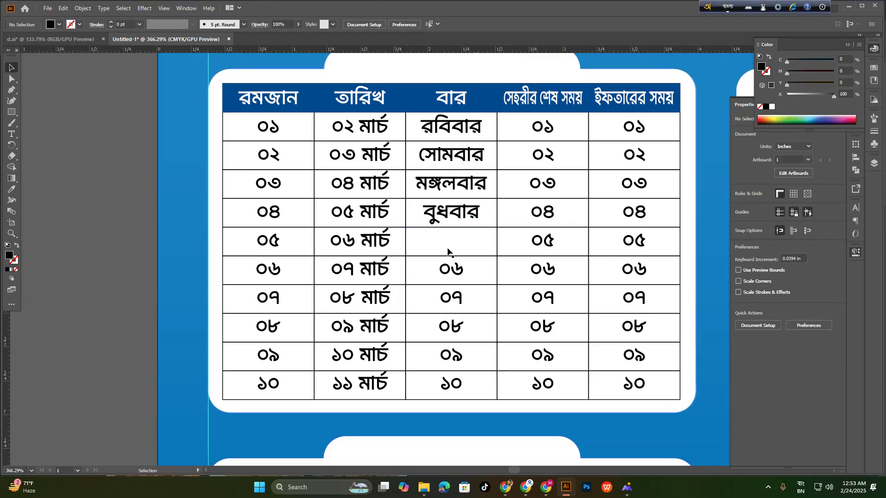
drag(451, 220, 455, 247)
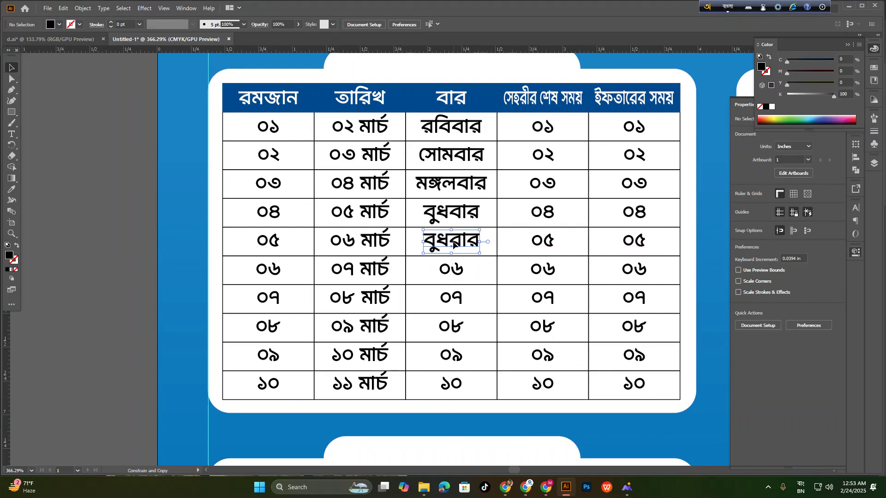
double_click(455, 247)
double_click(455, 247)
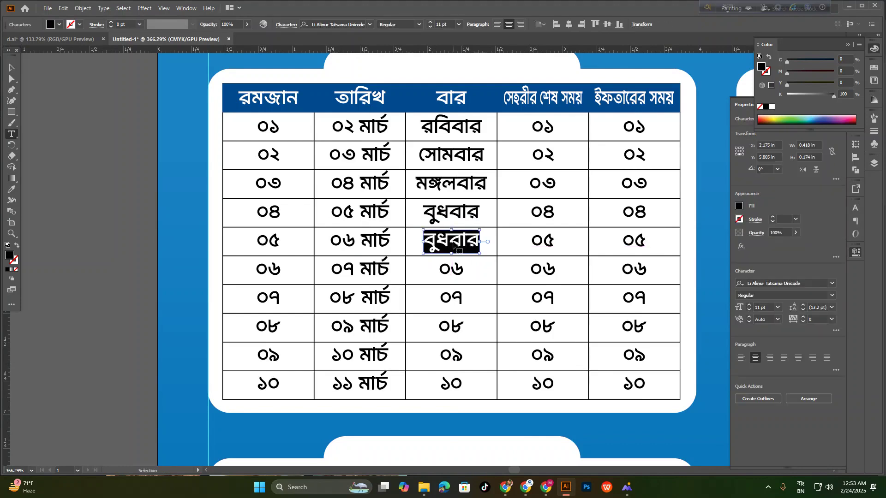
key(ctrl+v)
click(12, 67)
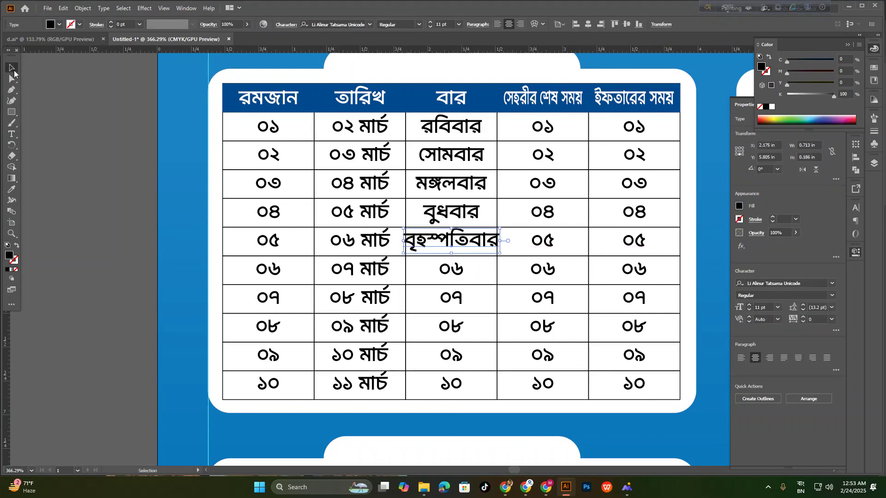
drag(501, 240, 493, 241)
Replace the sixth and seventh entries of the "বার" column with "শুক্রবার" and "শনিবার"
double_click(457, 276)
double_click(457, 275)
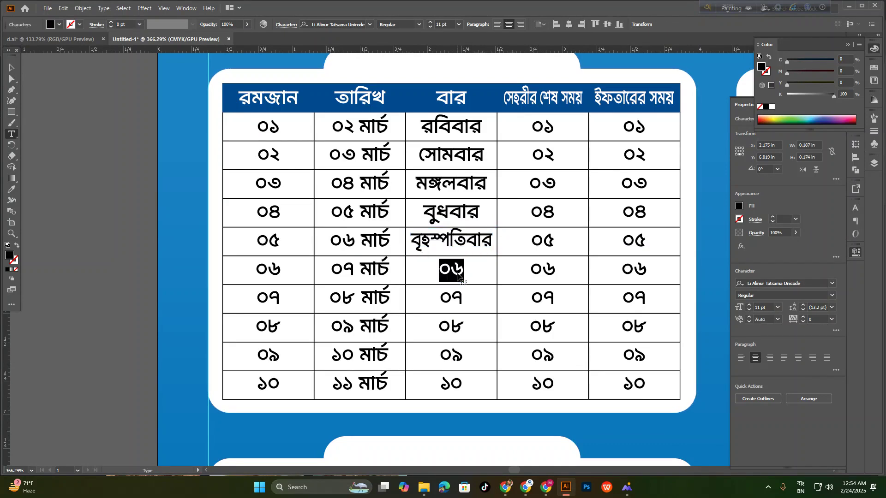
text(shu)
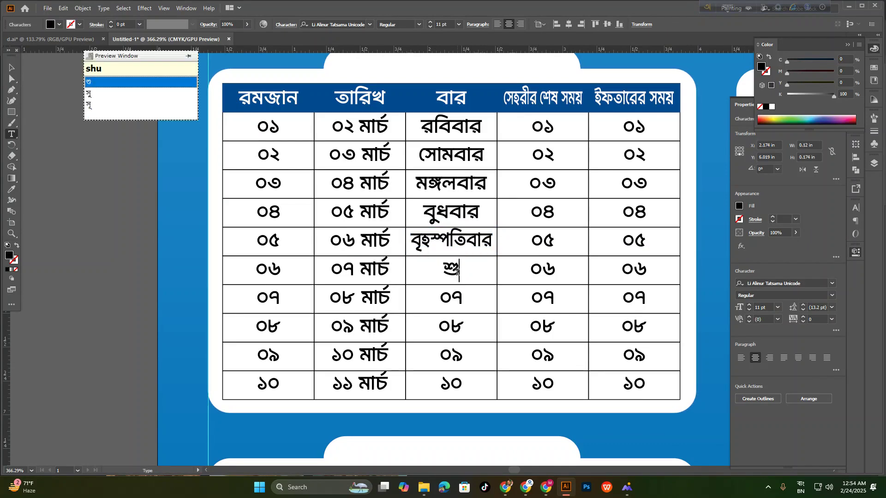
text(krbar)
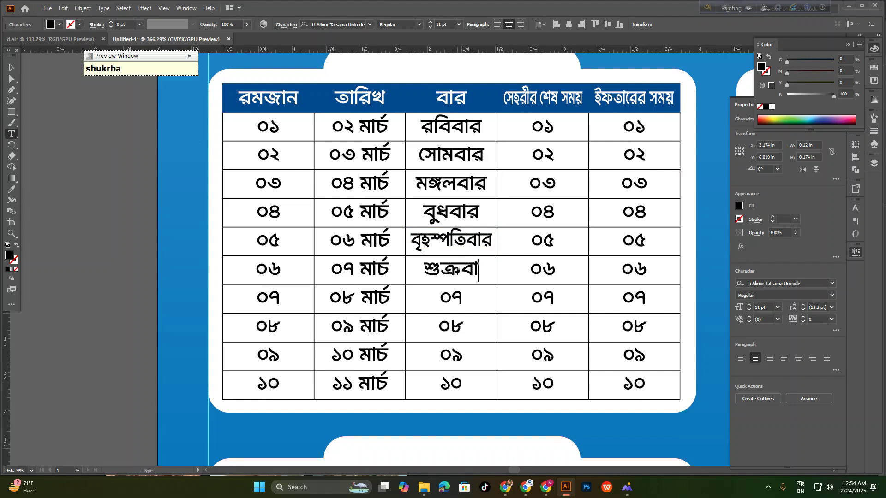
double_click(447, 301)
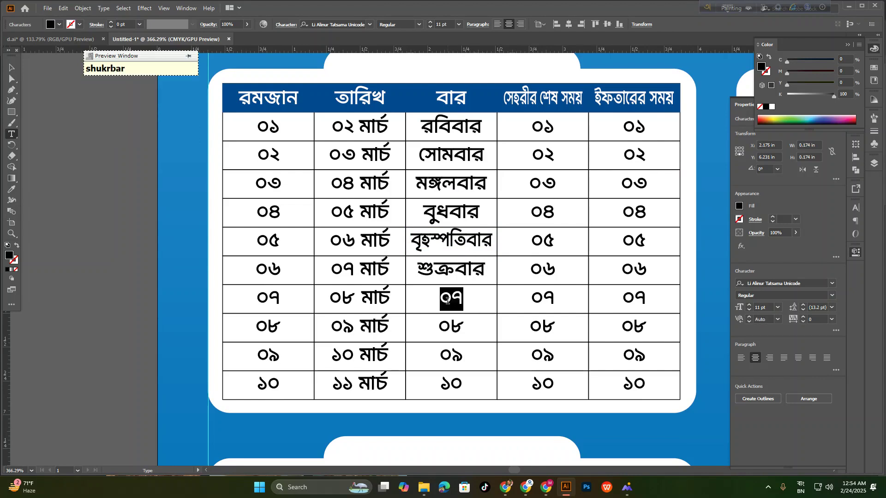
text(shonibar)
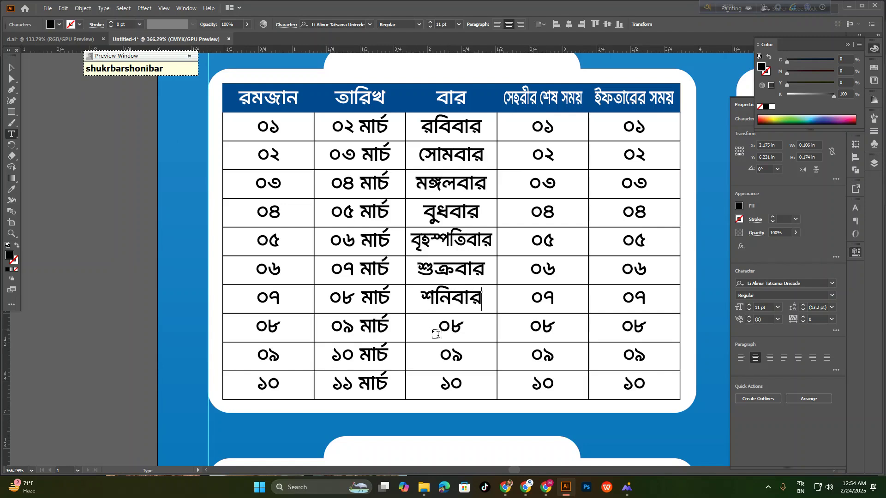
Replace the eighth and ninth entries of the "বার" column with "রবিবার" and "সোমবার"
double_click(453, 325)
text(robibar)
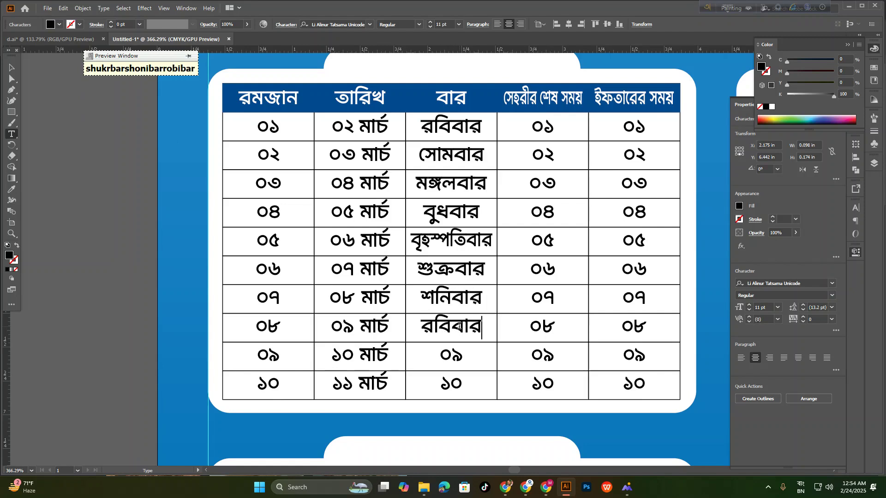
double_click(452, 355)
text(som)
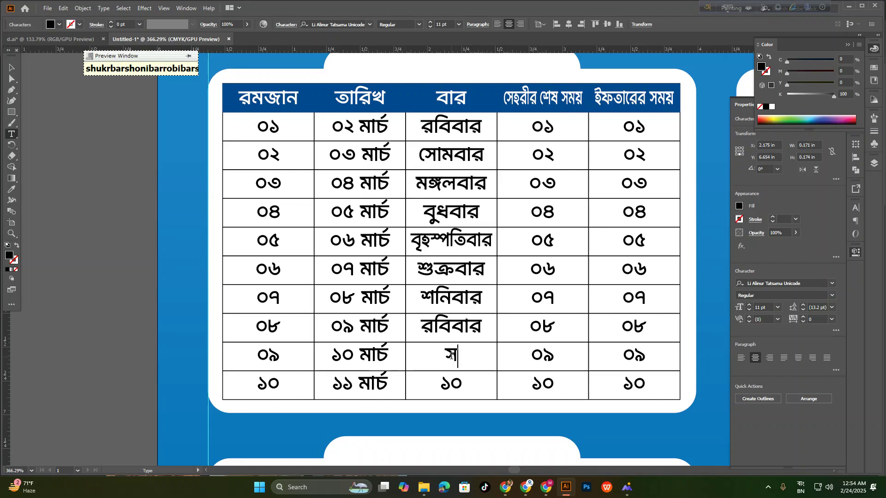
text(ba)
key(BackSpace)
key(BackSpace)
text(obar)
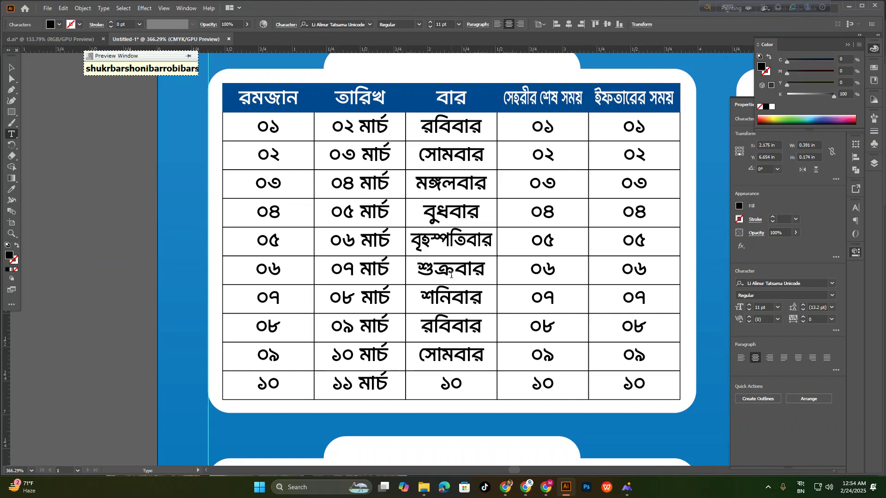
Copy "মঙ্গলবার" from the third row of the "বার" column over the tenth entry
double_click(445, 190)
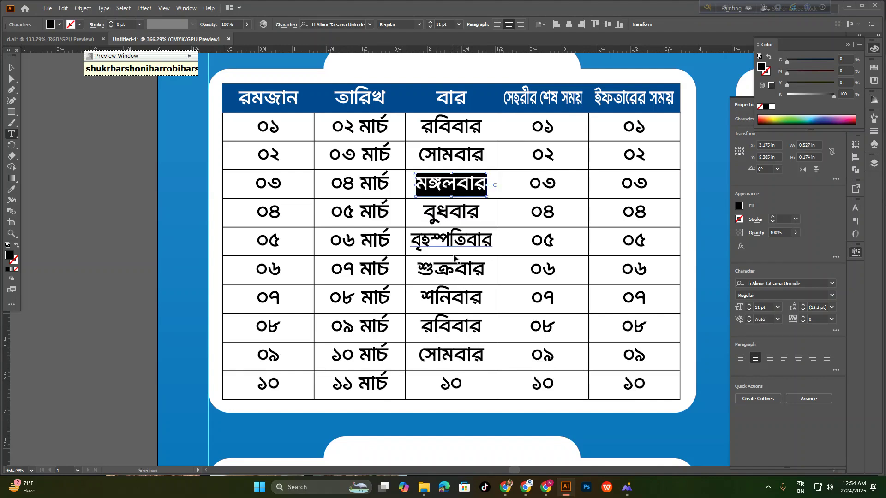
key(ctrl+c)
double_click(452, 383)
key(ctrl+v)
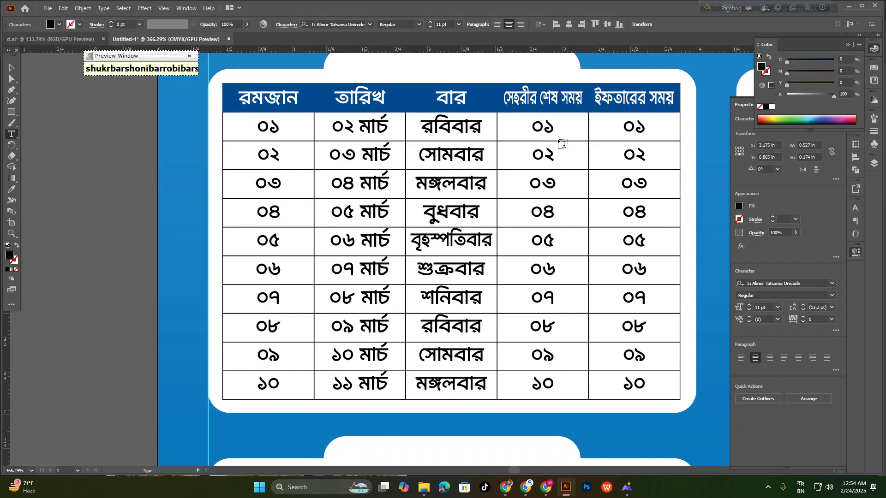
Replace the first entry of the "সেহরীর শেষ সময়" column with "৫-০৪মিঃ"
double_click(545, 129)
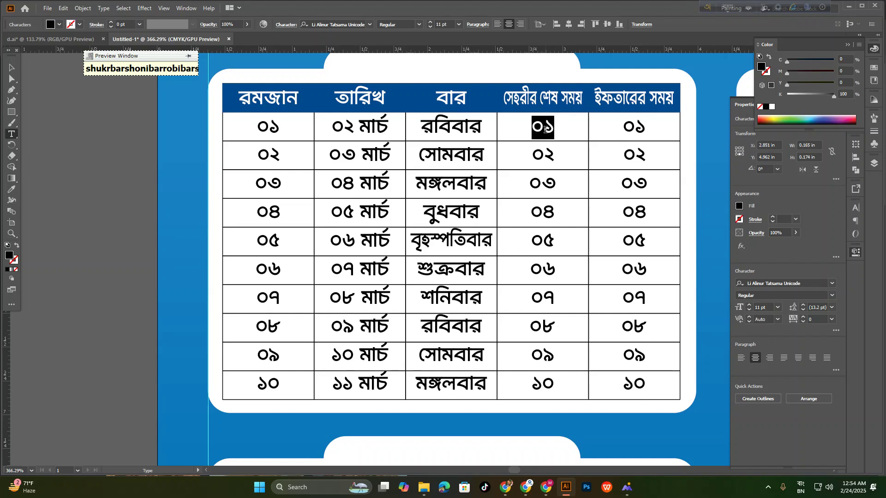
text(৫-০)
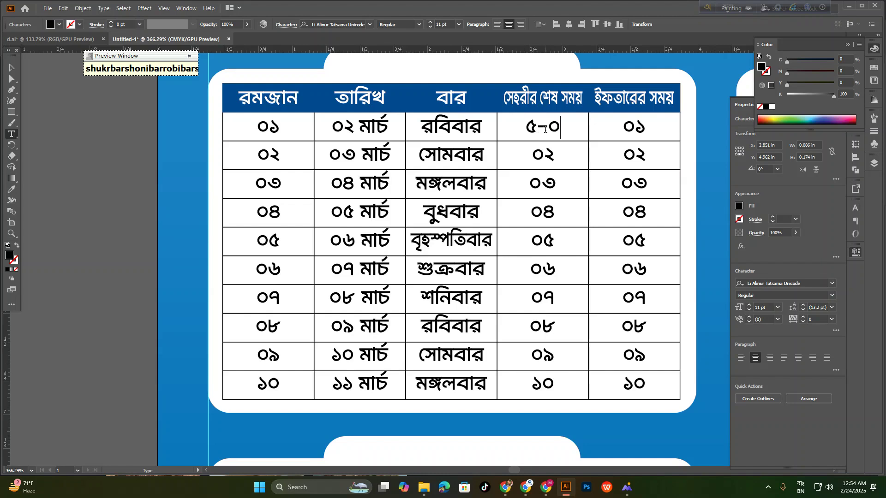
text(৪মি)
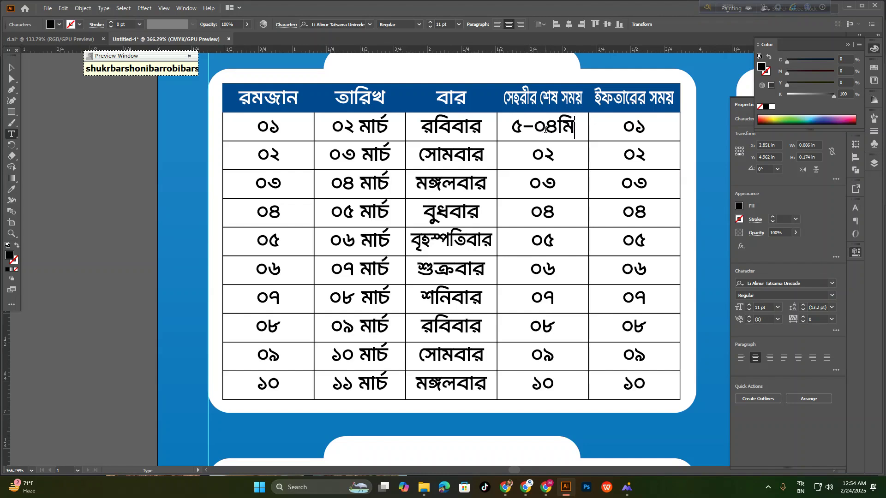
text(ঃ)
Copy "৫-০৪মিঃ" from the first row of the "সেহরীর শেষ সময়" column over the second to fifth entries
triple_click(541, 126)
key(ctrl+c)
click(541, 183)
key(ctrl+z)
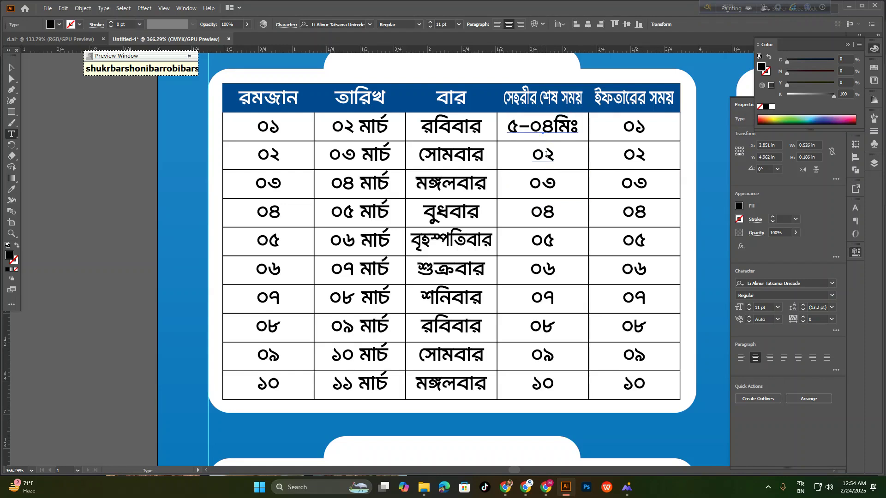
double_click(545, 154)
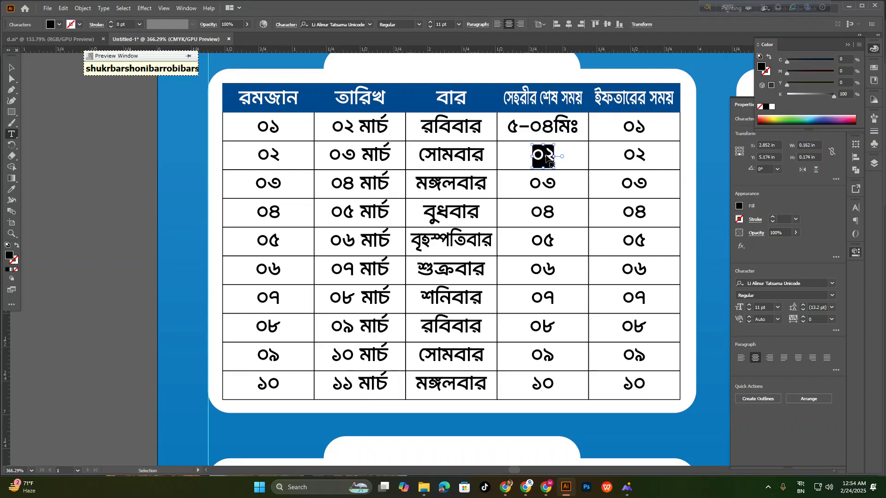
key(ctrl+v)
double_click(545, 182)
key(ctrl+v)
double_click(545, 211)
key(ctrl+v)
double_click(545, 241)
key(ctrl+v)
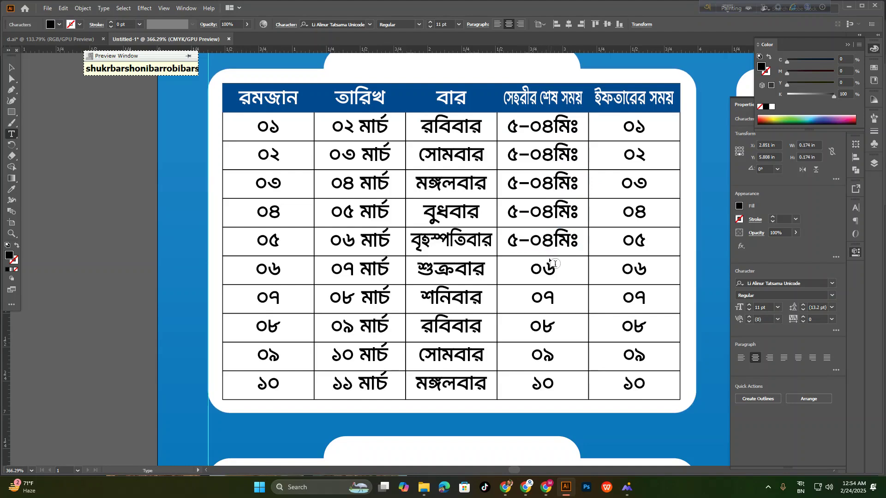
Paste the copied "৫-০৪মিঃ" over the sixth to tenth entries of the "সেহরীর শেষ সময়" column
double_click(547, 269)
key(ctrl+v)
click(548, 299)
double_click(548, 300)
key(ctrl+v)
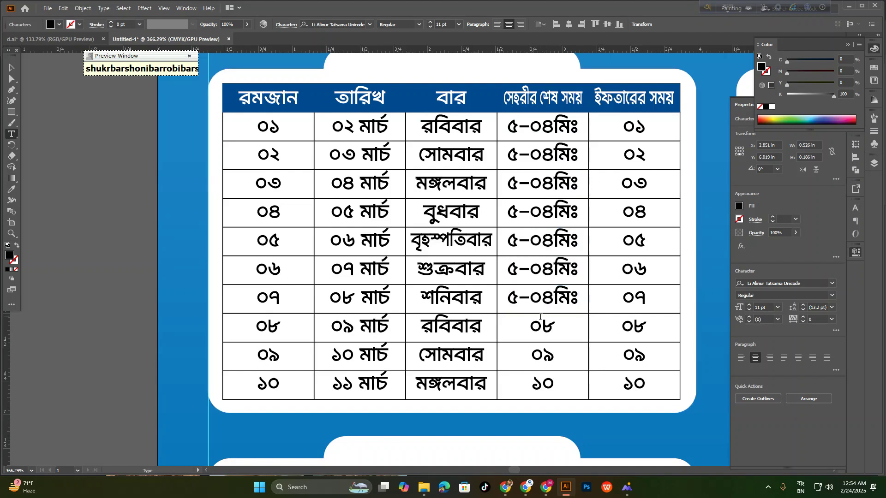
double_click(539, 326)
key(ctrl+v)
double_click(544, 355)
key(ctrl+v)
double_click(548, 385)
key(ctrl+v)
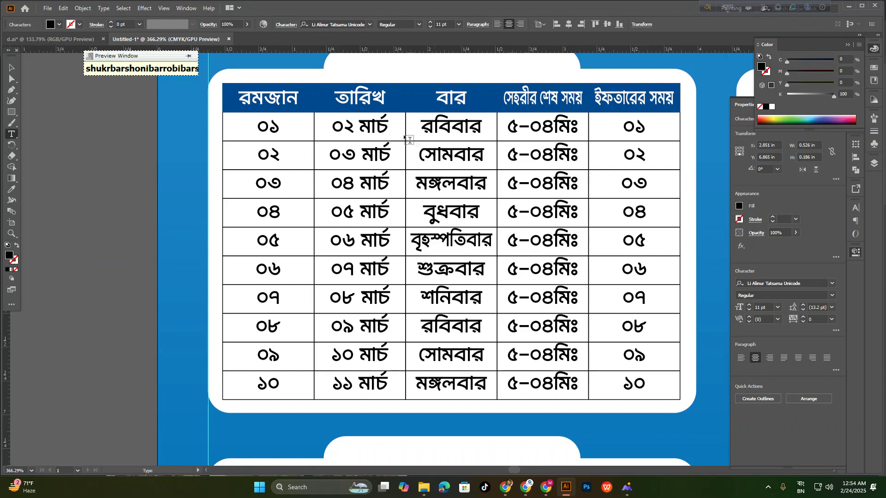
Change the second, third and fourth entries of the "সেহরীর শেষ সময়" column to "৫-০৩মিঃ", "৫-০২মিঃ" and "৫-০১মিঃ"
double_click(548, 155)
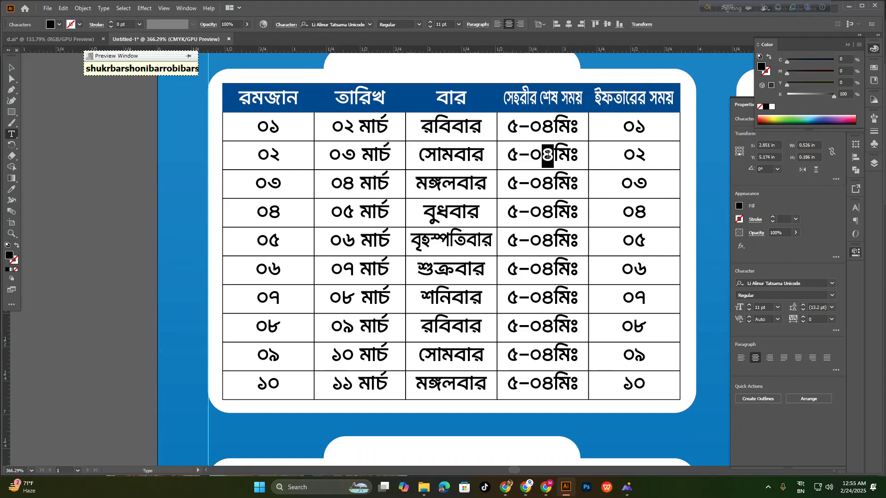
text(৩)
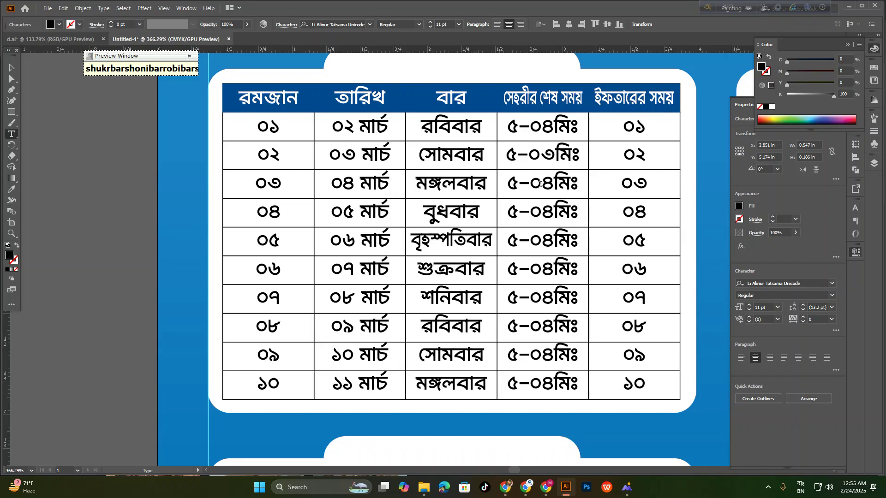
double_click(548, 184)
text(২)
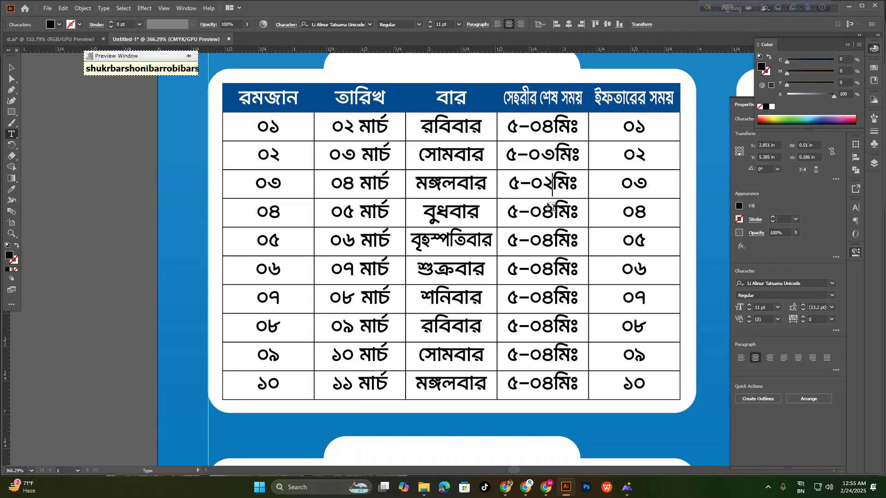
double_click(546, 212)
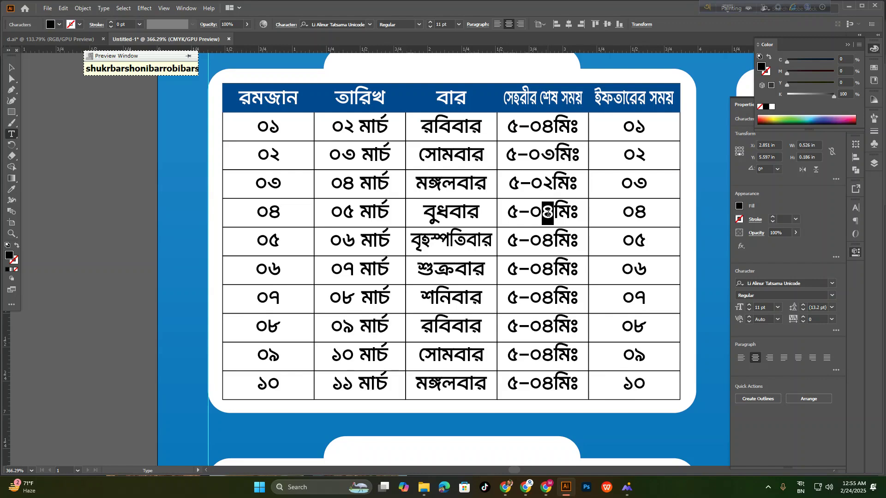
text(১)
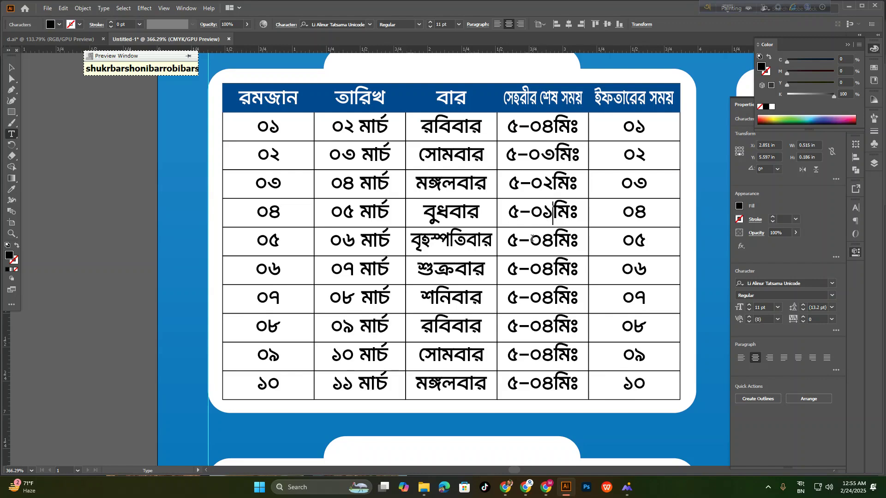
Change the fifth and sixth entries of the "সেহরীর শেষ সময়" column to "৪-০০মিঃ" and "৪-৫৯মিঃ"
double_click(512, 240)
text(৪)
double_click(547, 241)
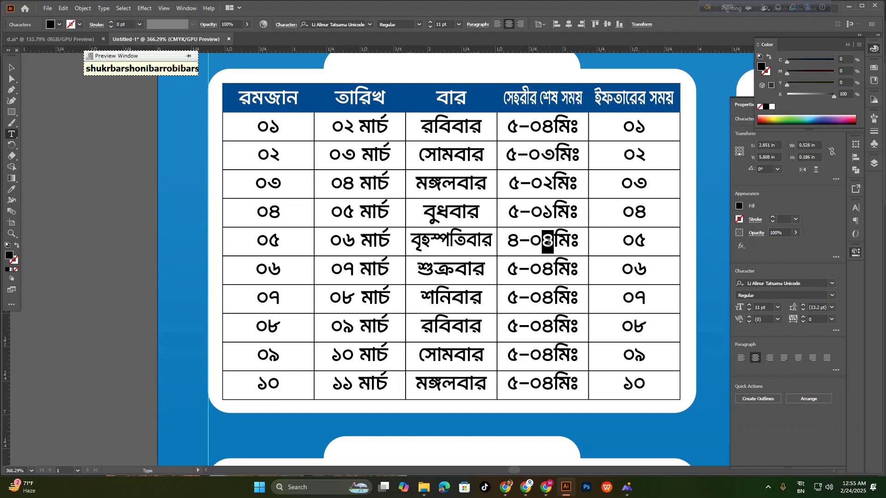
text(০)
double_click(512, 269)
text(৪)
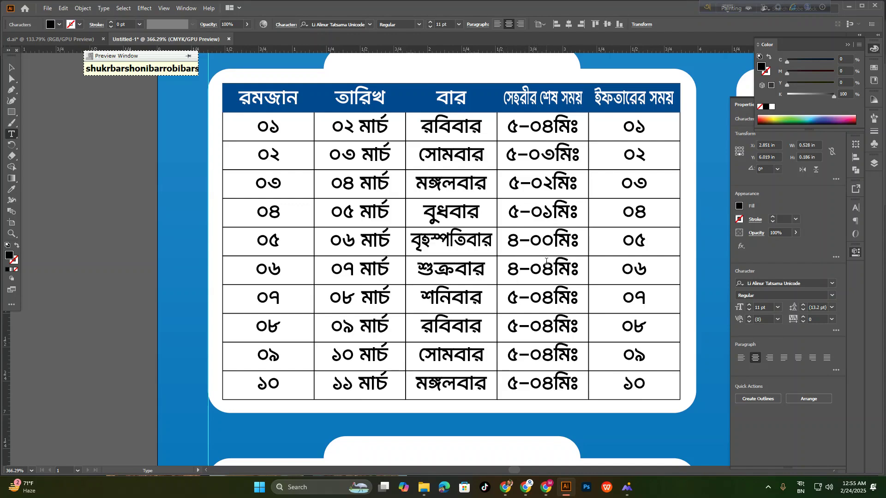
drag(530, 269, 551, 275)
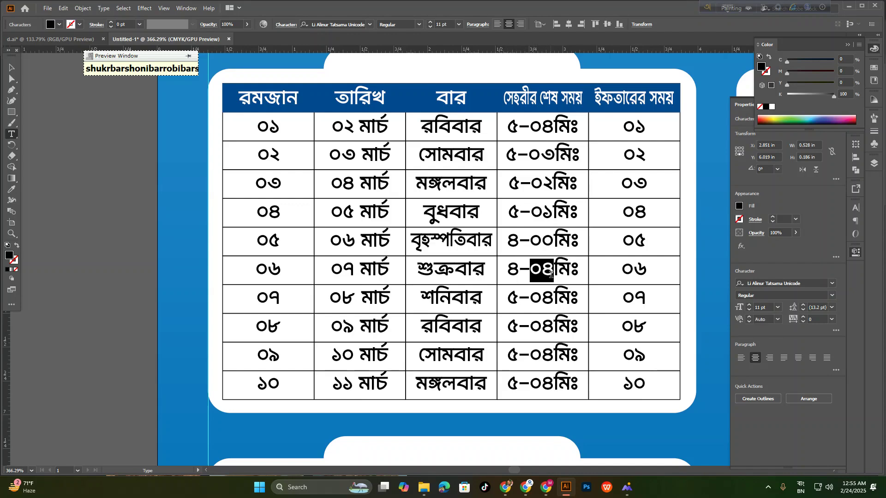
text(৫৯)
Change the seventh and eighth entries of the "সেহরীর শেষ সময়" column to "৪-৫৮মিঃ" and "৪-৫৭মিঃ"
drag(520, 293, 510, 292)
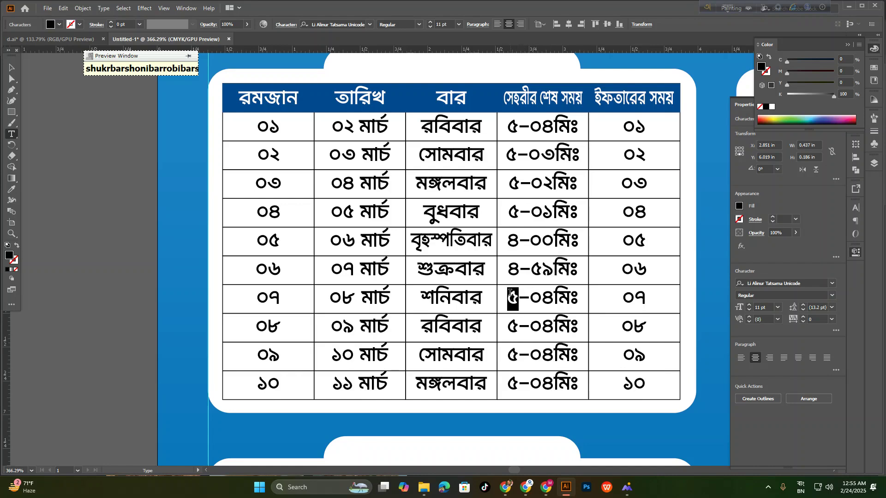
text(৪)
drag(535, 297, 553, 301)
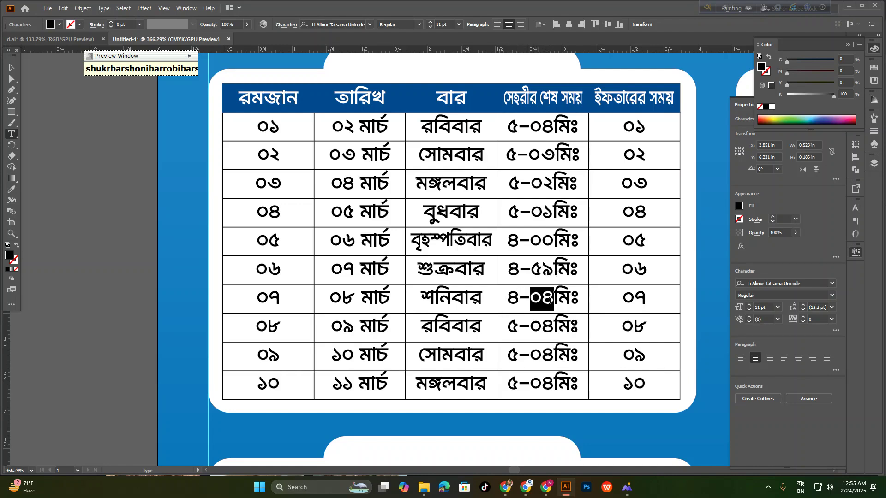
text(৫৮)
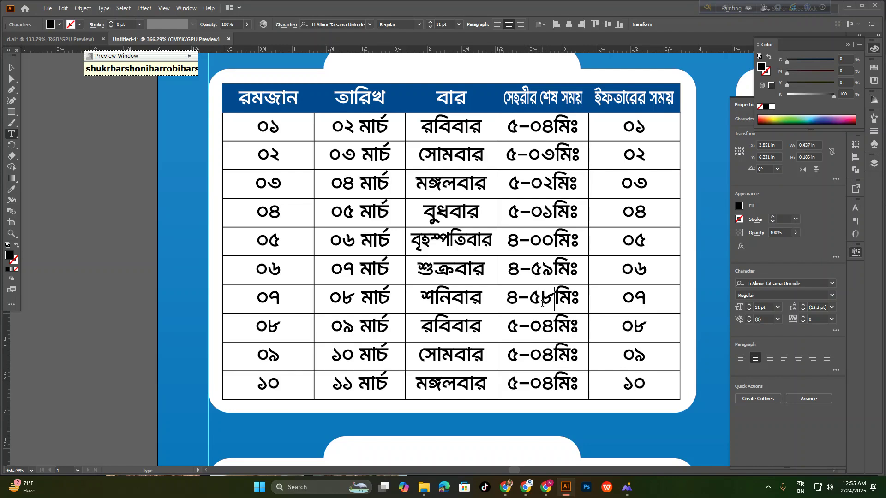
drag(522, 323, 508, 324)
text(৪)
drag(530, 325, 552, 329)
text(৫)
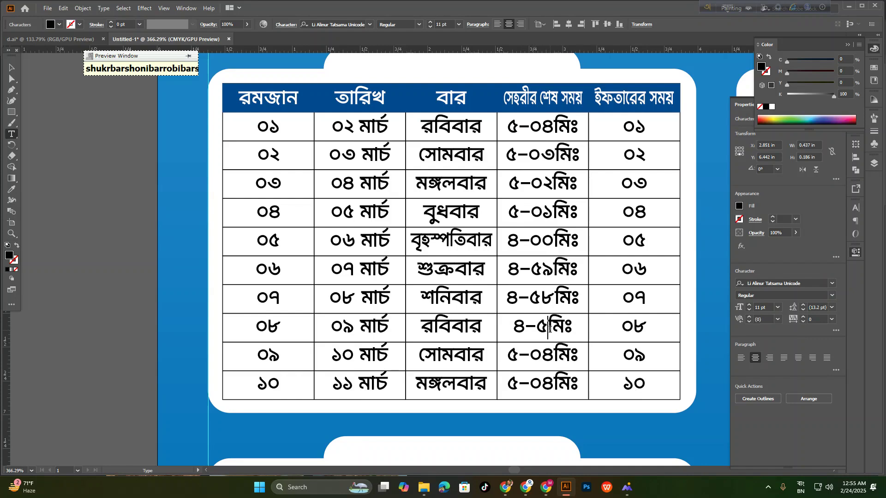
text(৭)
Change the ninth and tenth entries of the "সেহরীর শেষ সময়" column to "৪-৫৬মিঃ" and "৪-৫৫মিঃ"
drag(520, 355, 553, 355)
text(৪-৫৬)
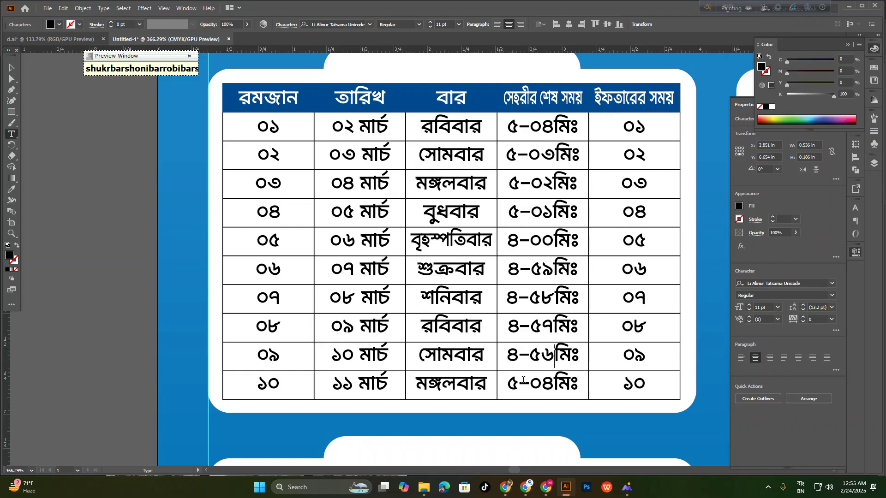
drag(520, 383, 504, 383)
text(৪)
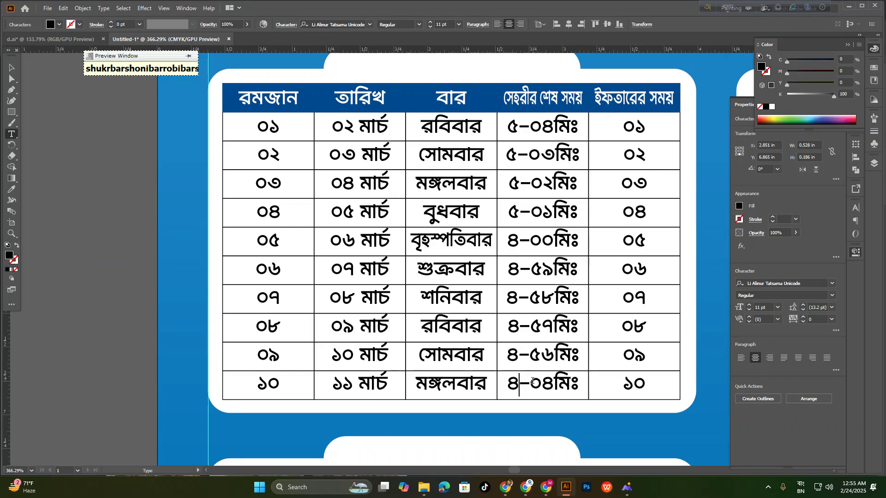
drag(530, 383, 548, 384)
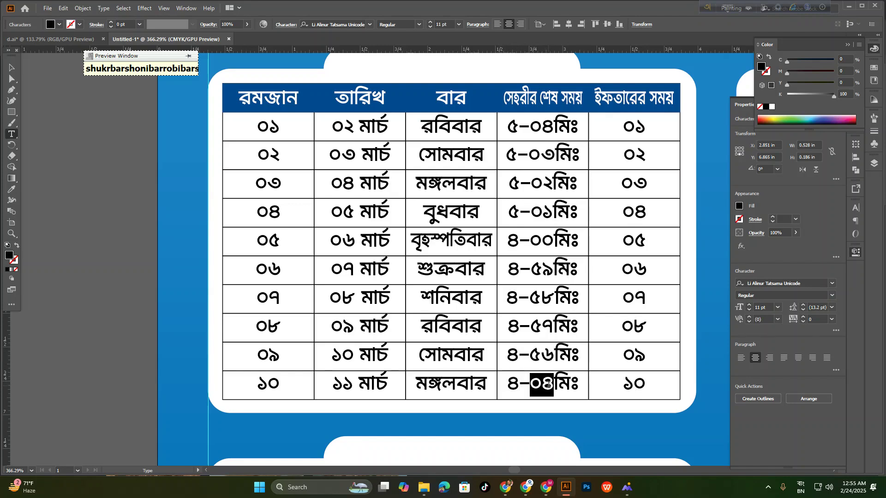
text(৫৫)
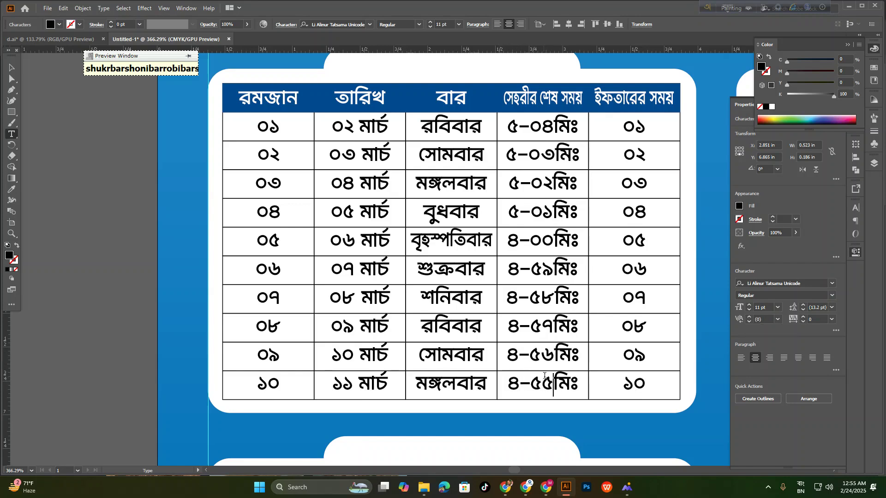
Replace the first entry of the "ইফতারের সময়" column with "৬-০১মিঃ"
double_click(631, 128)
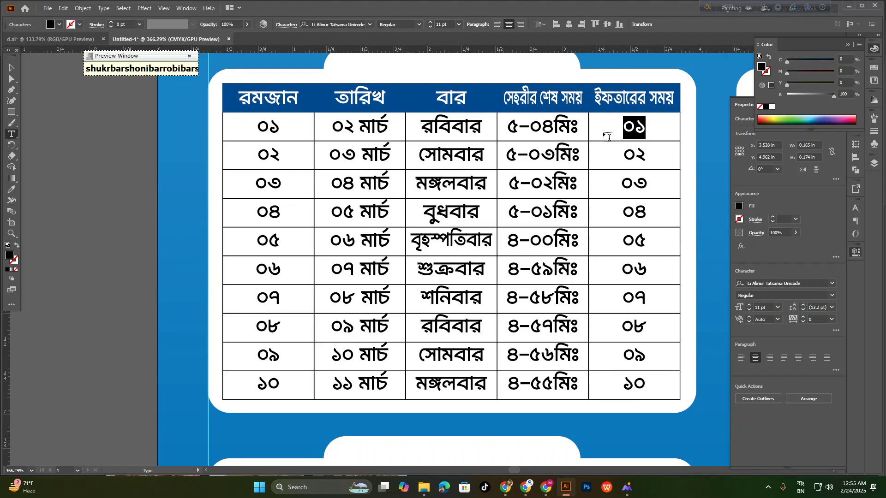
text(৬-)
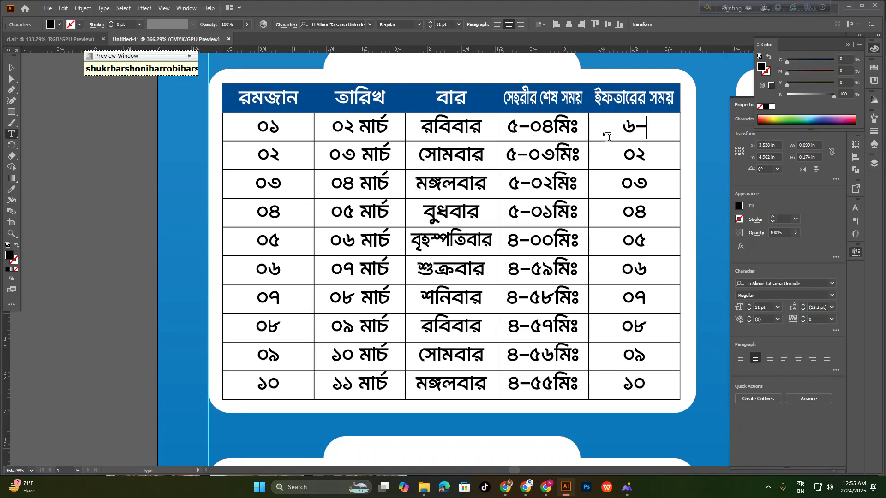
text(০১মিঃ)
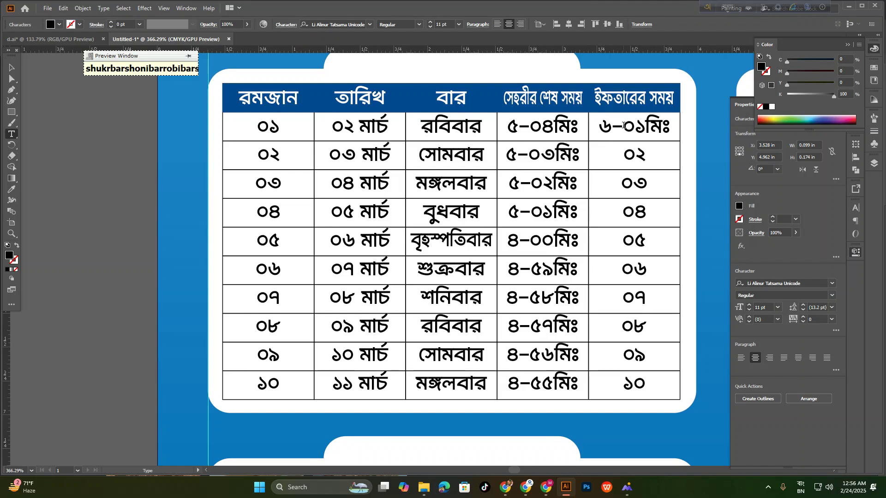
Copy "৬-০১মিঃ" from the first row of the "ইফতারের সময়" column over the second to fifth entries
key(ctrl+a)
key(ctrl+c)
click(638, 157)
key(ctrl+a)
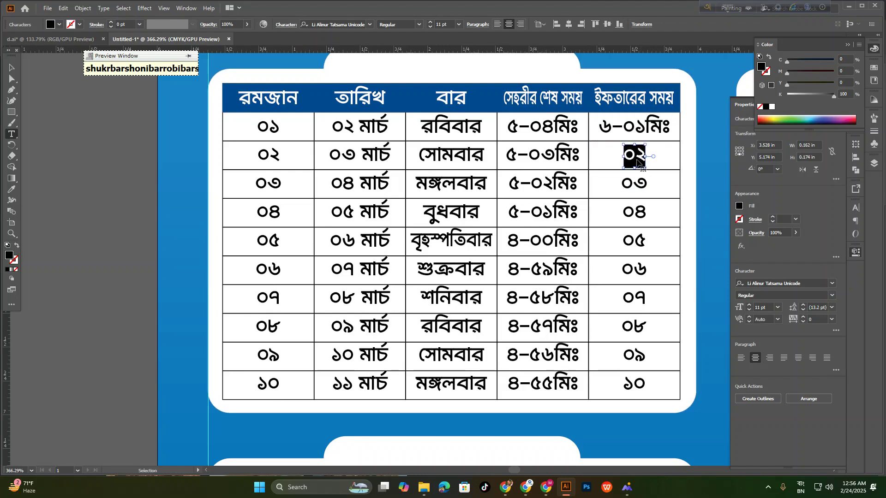
key(ctrl+v)
click(635, 184)
key(ctrl+a)
key(ctrl+v)
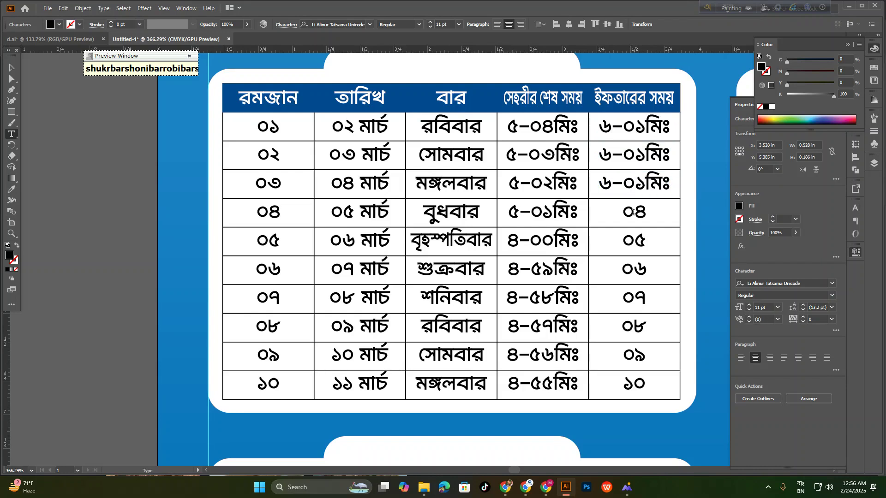
click(633, 213)
key(ctrl+a)
key(ctrl+v)
click(634, 241)
key(ctrl+a)
key(ctrl+v)
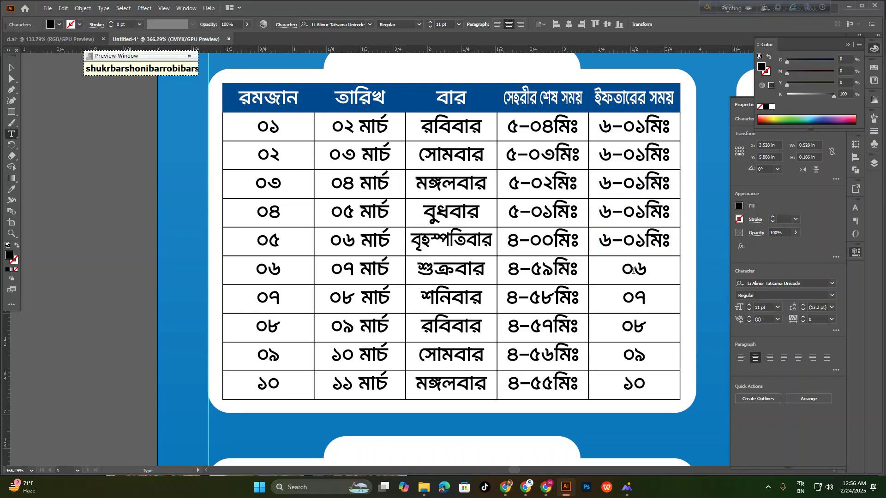
Paste the copied "৬-০১মিঃ" over the sixth to tenth entries of the "ইফতারের সময়" column
click(633, 271)
key(ctrl+a)
key(ctrl+v)
click(633, 298)
key(ctrl+a)
key(ctrl+v)
click(634, 326)
key(ctrl+a)
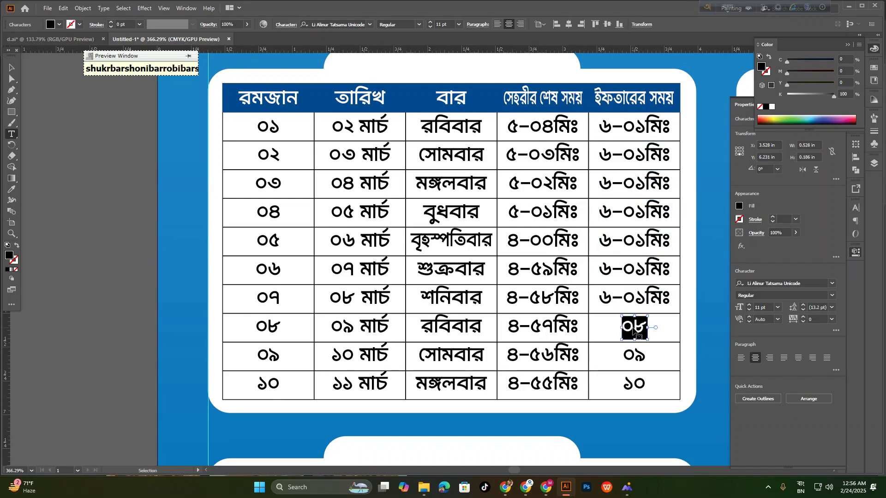
key(ctrl+v)
click(637, 355)
key(ctrl+a)
double_click(634, 382)
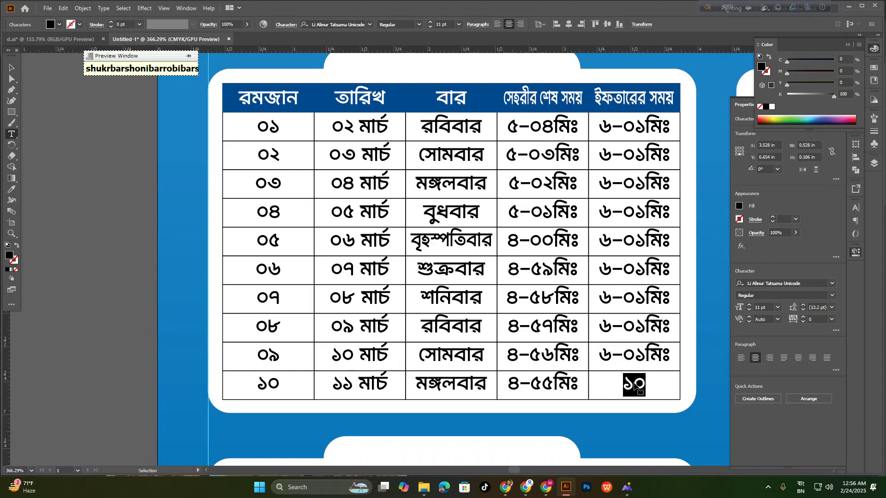
key(ctrl+v)
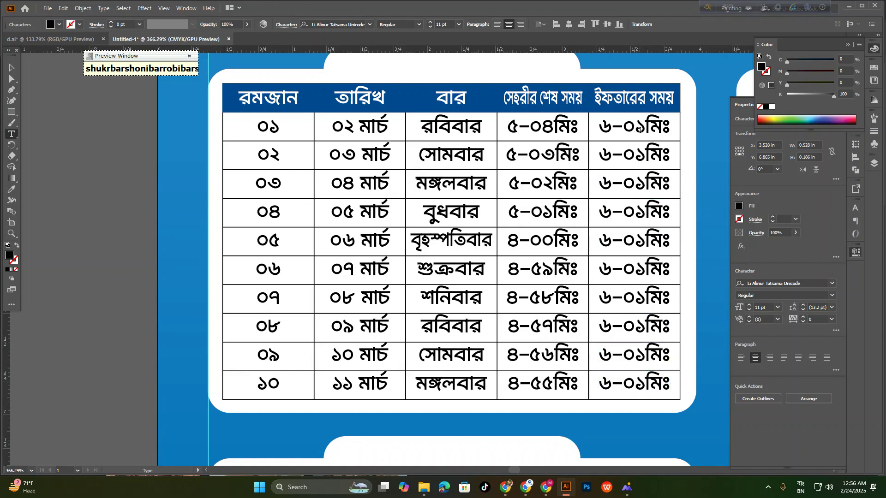
Change the first four "ইফতারের সময়" entries to "৬-০২মিঃ", "৬-০৩মিঃ", "৬-০৪মিঃ" and "৬-০৪মিঃ"
text(২)
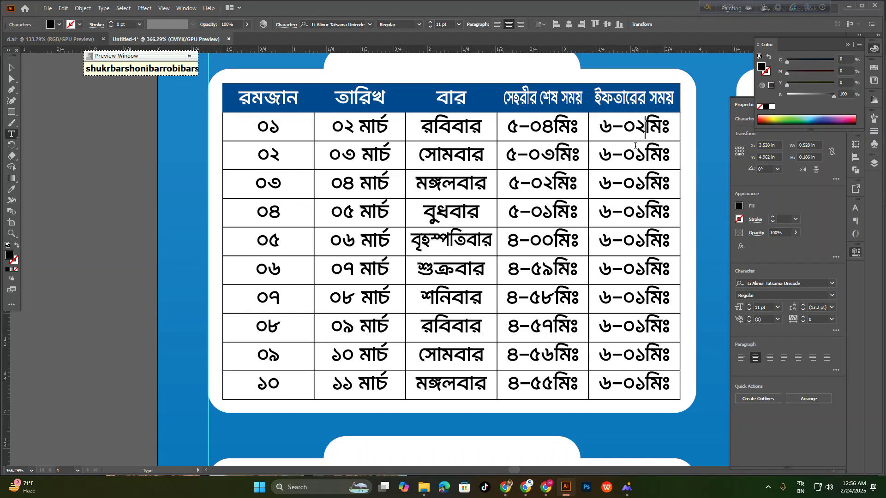
drag(638, 153, 645, 153)
text(৩)
drag(636, 184, 644, 214)
text(৪)
text(৪)
Set the fifth and sixth "ইফতারের সময়" entries to "৬-০৫মিঃ" and the seventh and eighth to "৬-০৬মিঃ"
drag(628, 248, 644, 245)
text(৫)
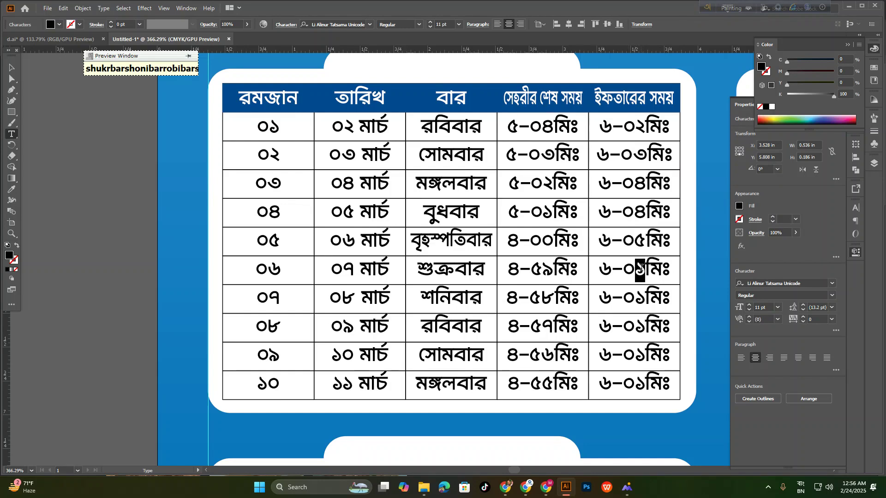
text(৫)
drag(636, 298, 640, 326)
text(৬-০৬)
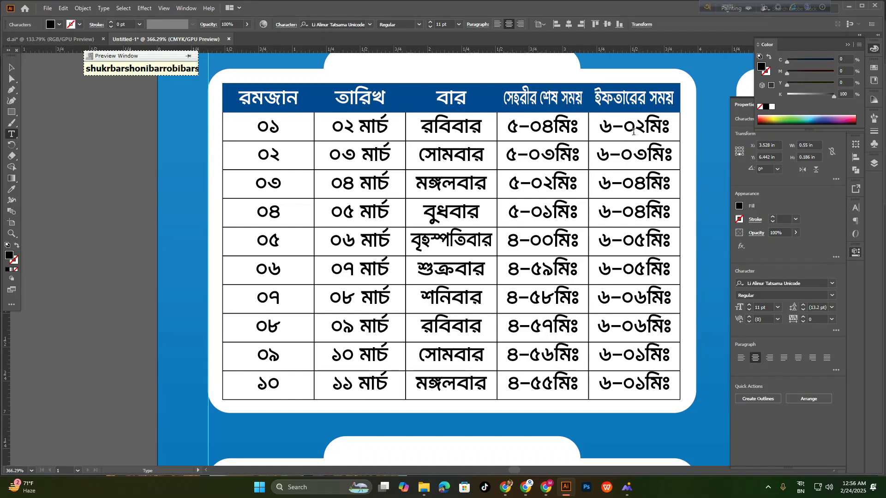
Correct the third, fifth and seventh entries of the "ইফতারের সময়" column to "৬-০৩মিঃ", "৬-০৪মিঃ" and "৬-০৫মিঃ"
drag(637, 181, 640, 182)
text(৩)
drag(636, 239, 642, 241)
text(৪)
drag(637, 297, 642, 297)
text(৫)
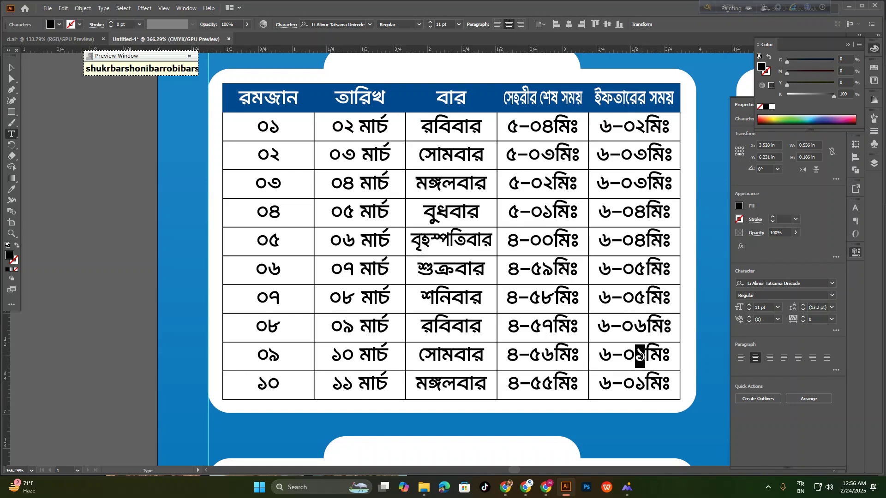
Change both the ninth and tenth entries of the "ইফতারের সময়" column to "৬-০৬মিঃ"
text(৬)
drag(638, 385, 649, 384)
text(৬)
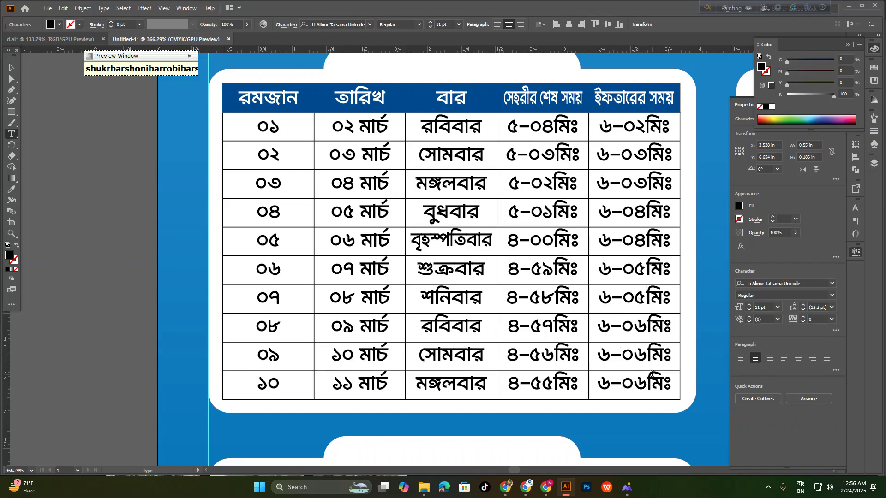
Add the heading text "রহমতের ১০ দিন" on the white tab above the Sehri and Iftar table
click(12, 67)
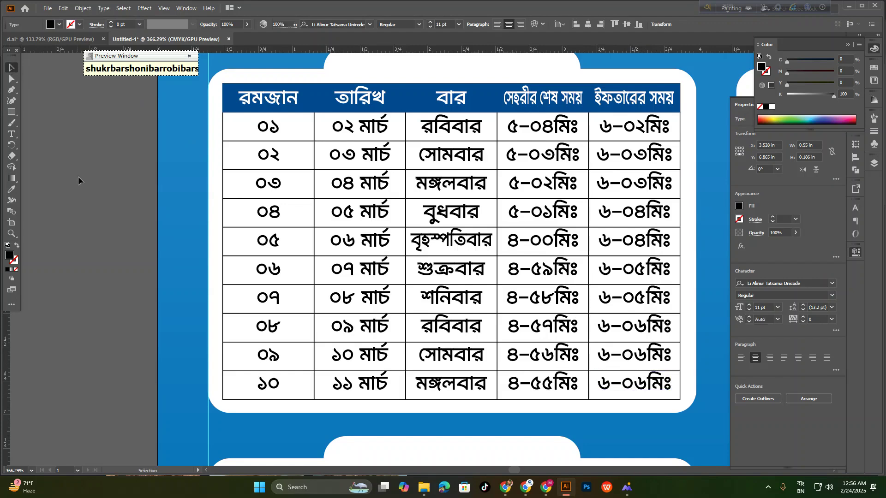
click(79, 178)
scroll(207, 233, down, 5)
scroll(432, 295, up, 2)
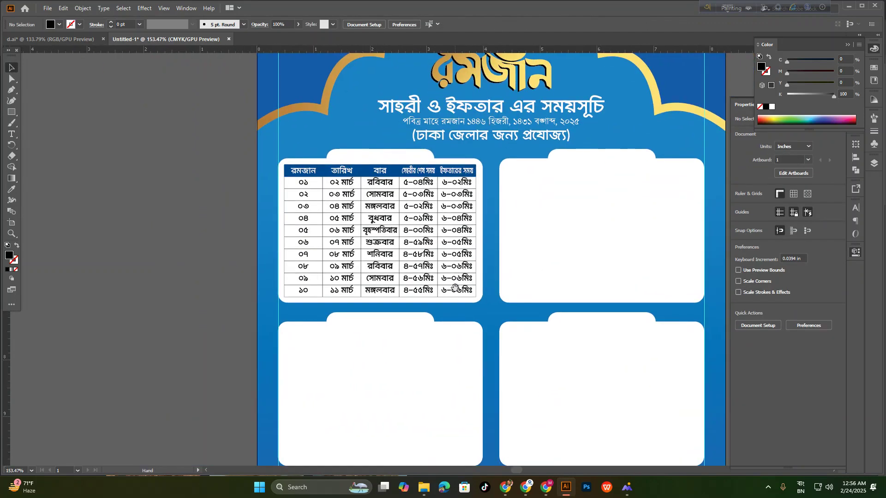
scroll(422, 272, up, 1)
drag(472, 284, 418, 283)
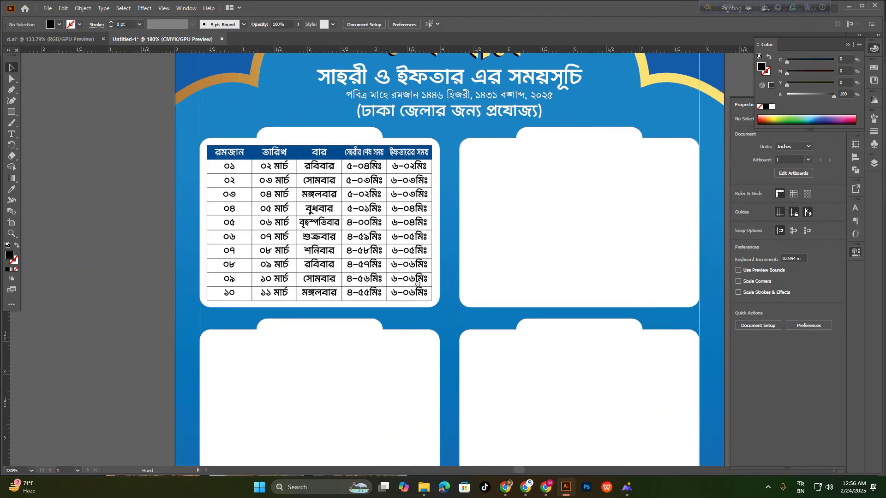
scroll(223, 129, up, 5)
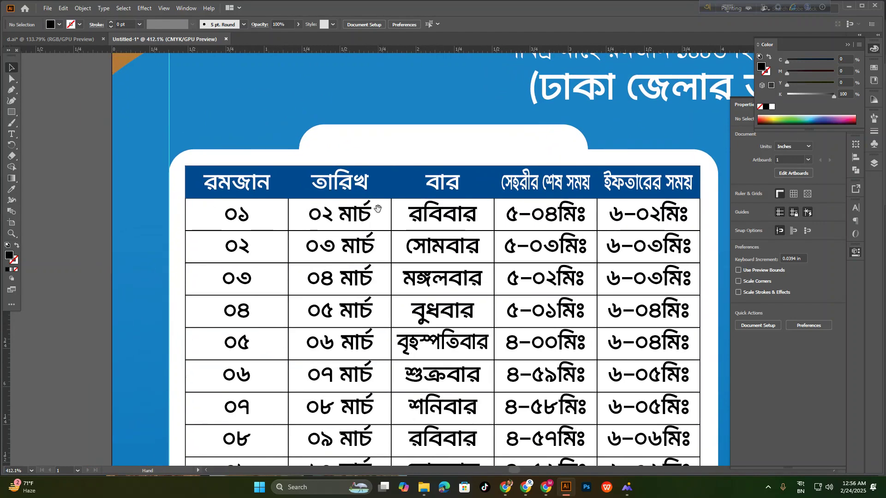
click(14, 135)
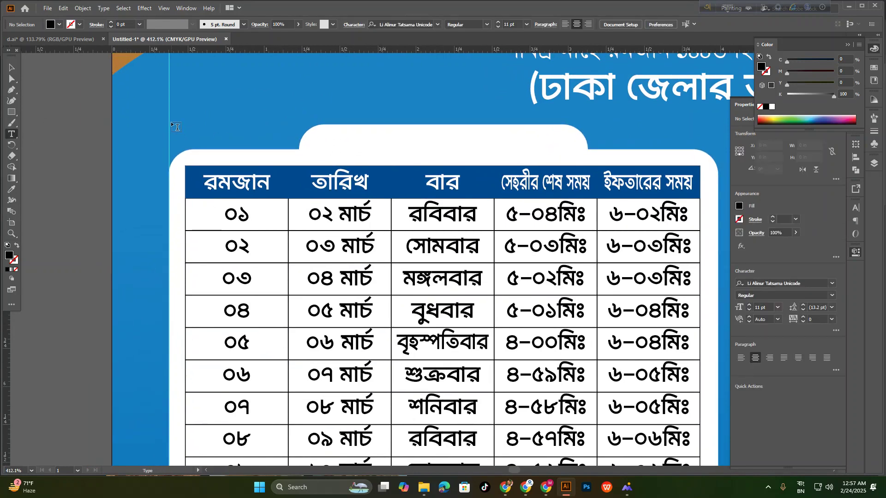
click(359, 139)
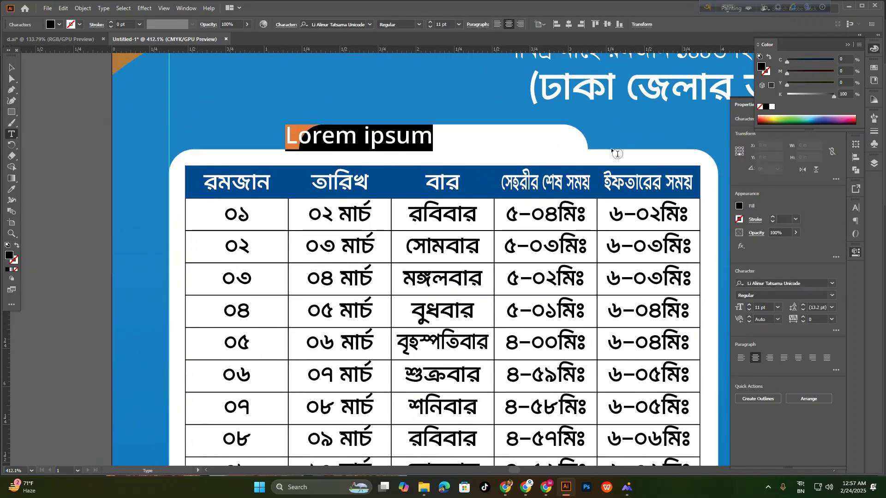
text(rohomo)
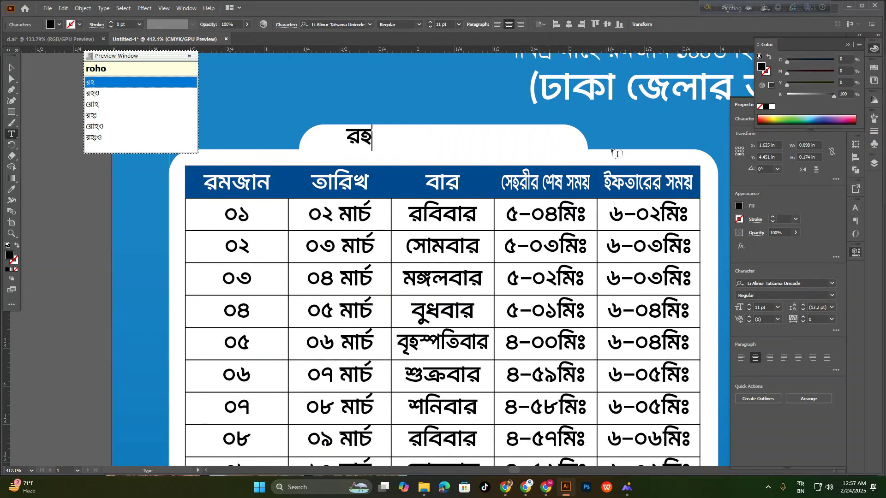
text(ter 10 )
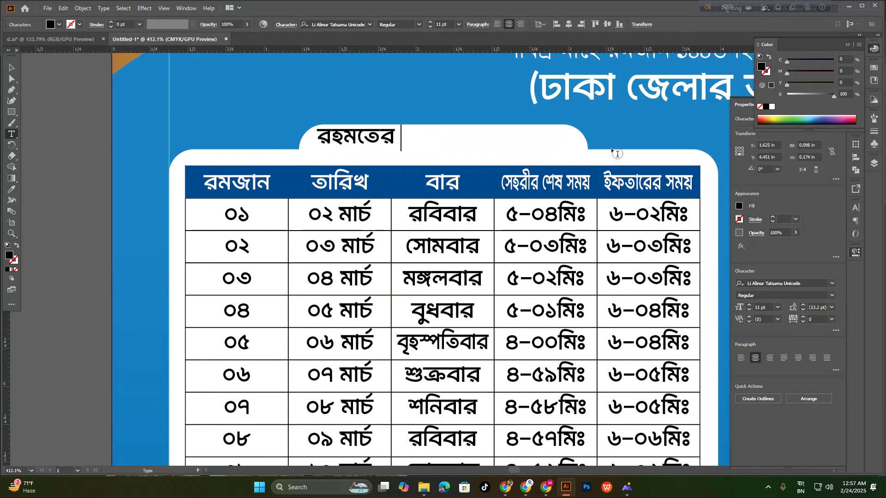
text(din)
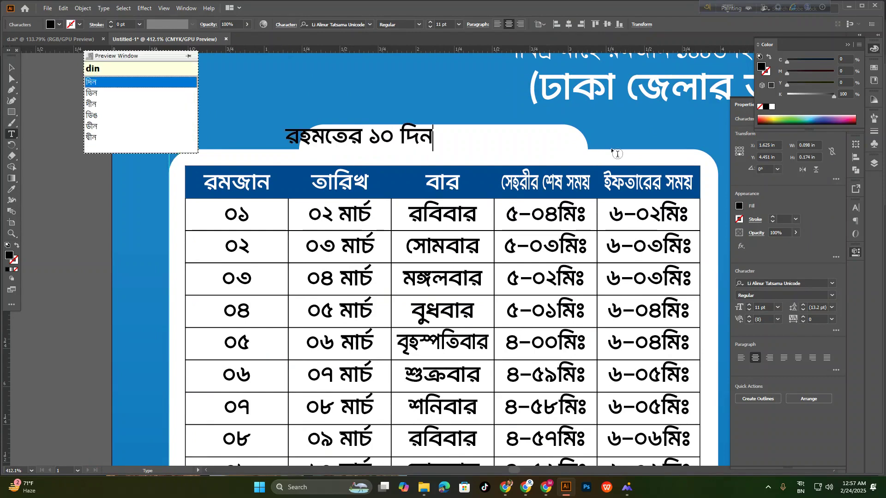
Move the "রহমতের ১০ দিন" heading onto the tab and centre it horizontally with the white card
click(12, 67)
drag(382, 139, 454, 144)
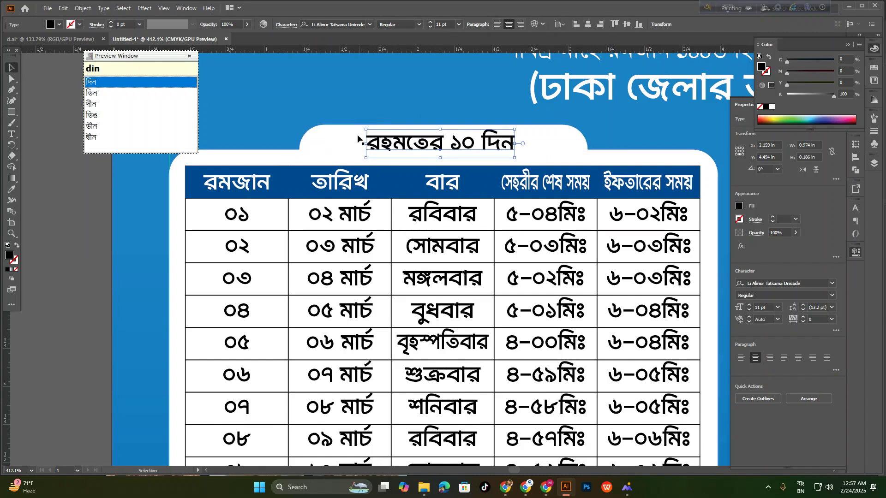
shift+click(341, 139)
click(309, 28)
click(308, 93)
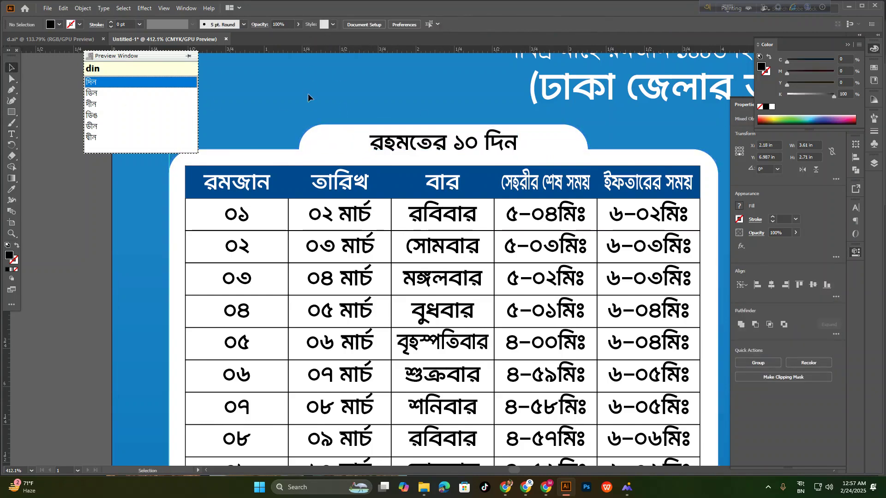
Change the font of the "রহমতের ১০ দিন" heading to Li Shamim Cholontika Old
scroll(393, 158, down, 3)
drag(393, 158, 340, 170)
scroll(390, 167, down, 1)
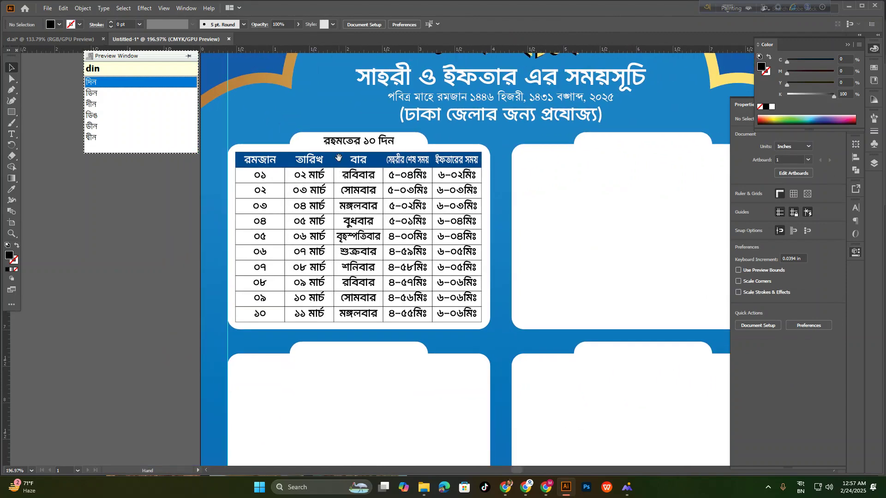
scroll(356, 139, up, 3)
click(408, 150)
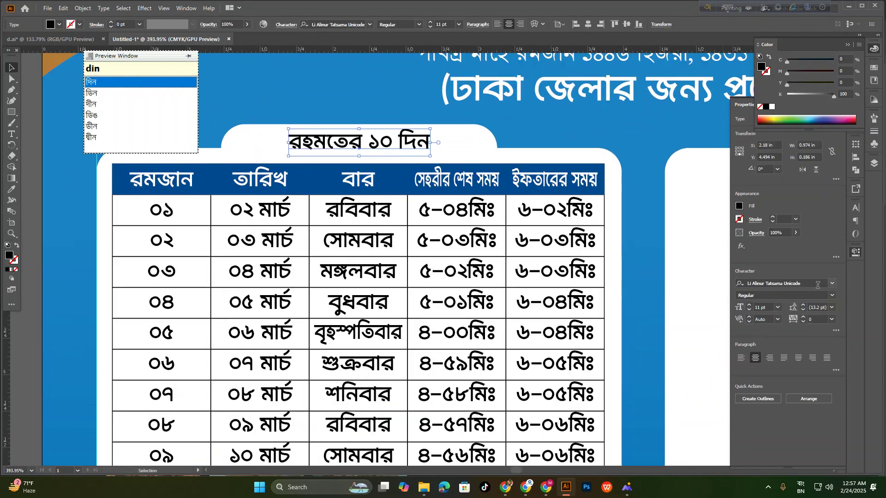
click(832, 284)
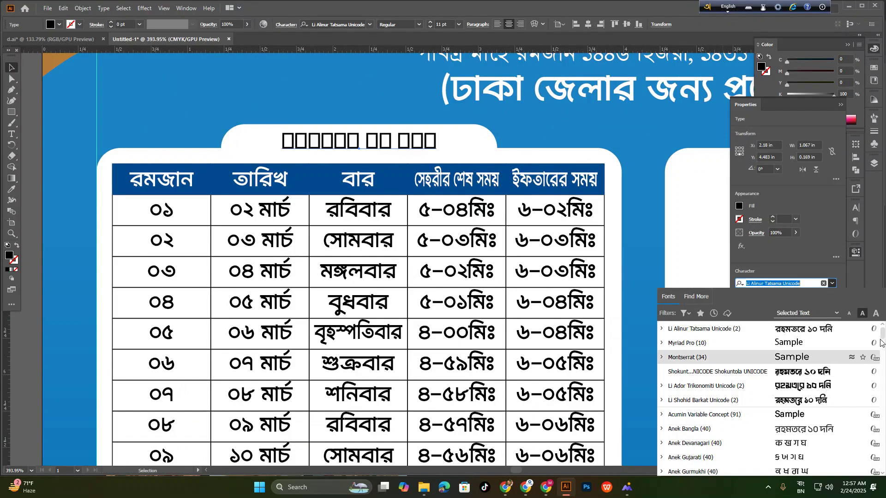
scroll(880, 340, down, 5)
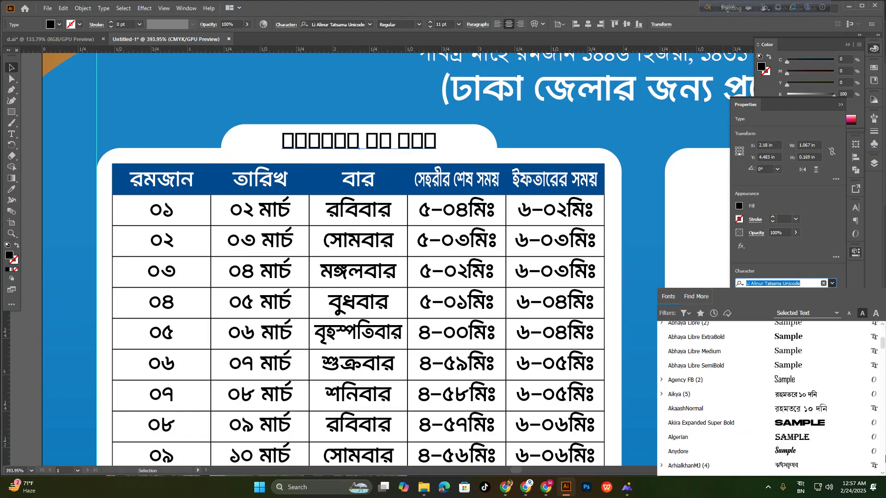
scroll(884, 397, down, 5)
scroll(884, 373, down, 20)
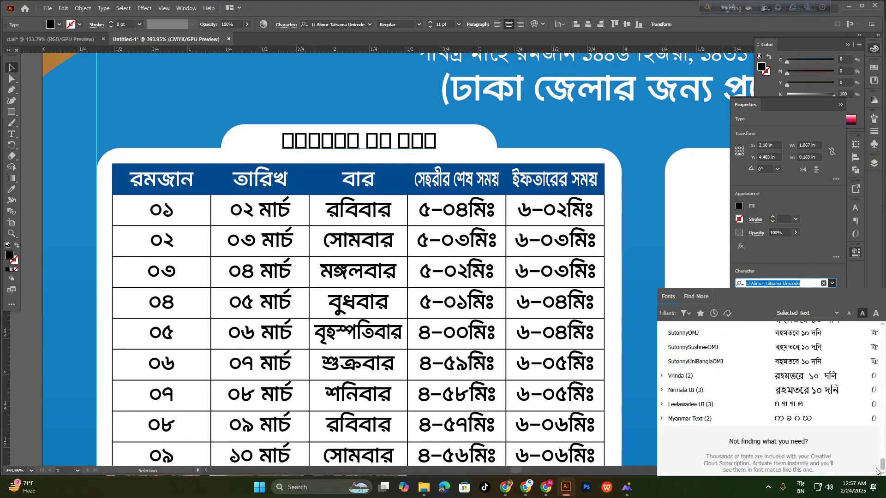
scroll(830, 374, up, 2)
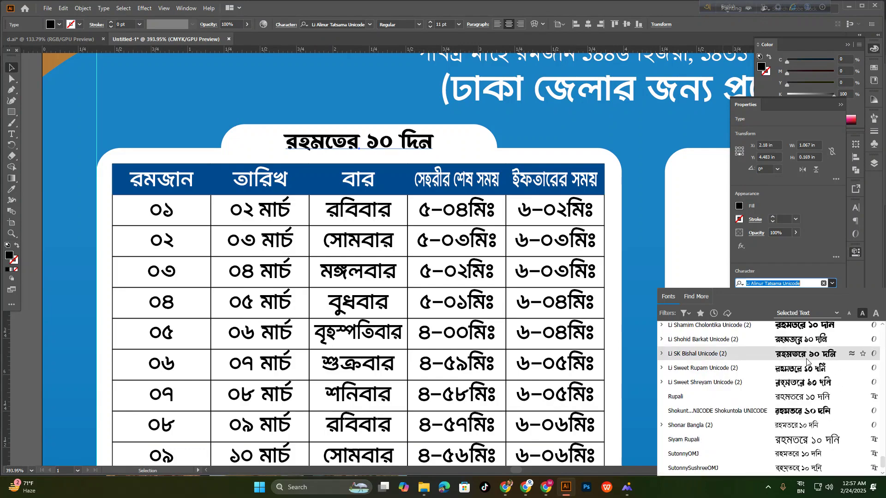
scroll(806, 363, up, 1)
click(795, 378)
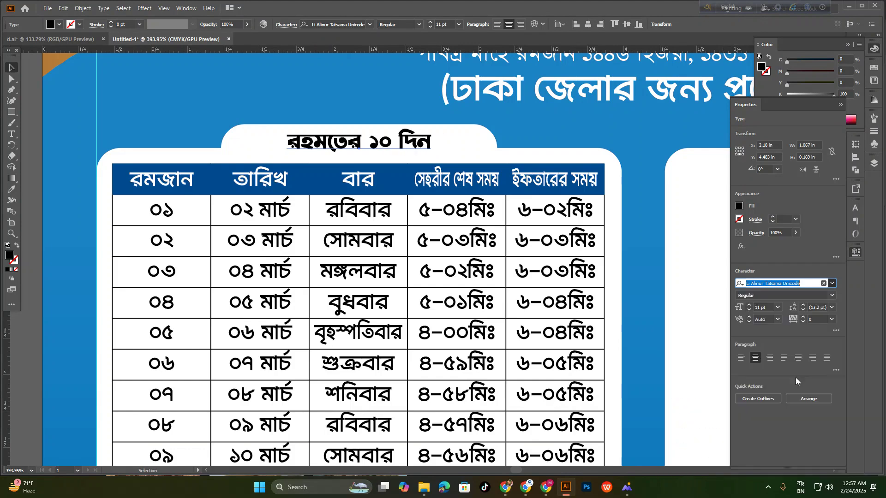
Set the "রহমতের ১০ দিন" heading to 14 pt and sample the table header's dark blue as its colour
drag(433, 144, 447, 145)
scroll(355, 141, up, 2)
click(430, 21)
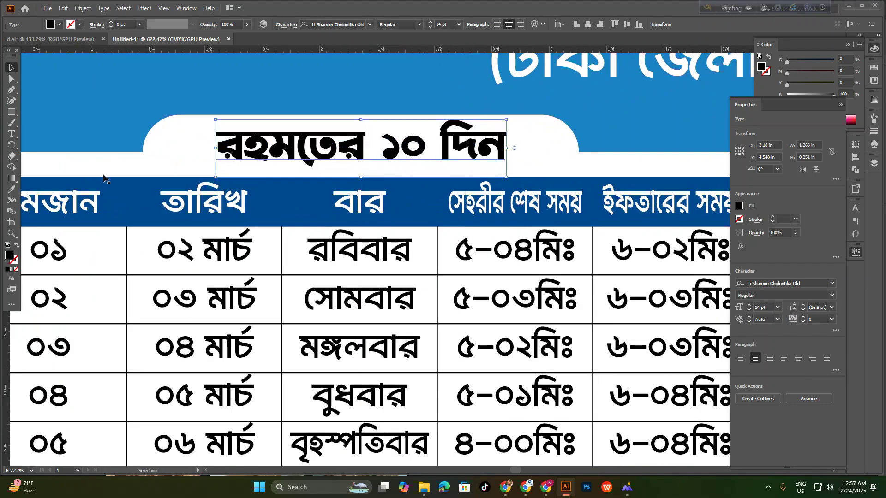
key(i)
click(135, 188)
click(12, 68)
click(97, 89)
drag(272, 152, 126, 155)
drag(307, 235, 272, 202)
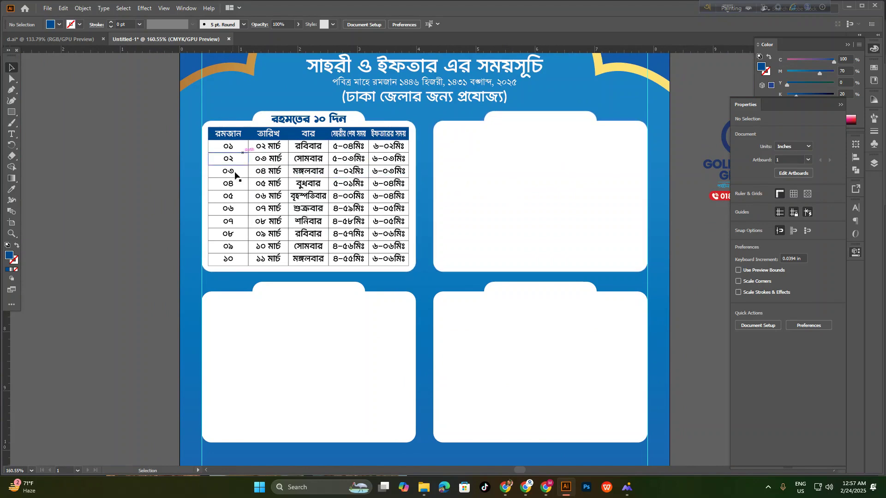
Delete the empty white cards beside and below the filled timetable card
click(481, 185)
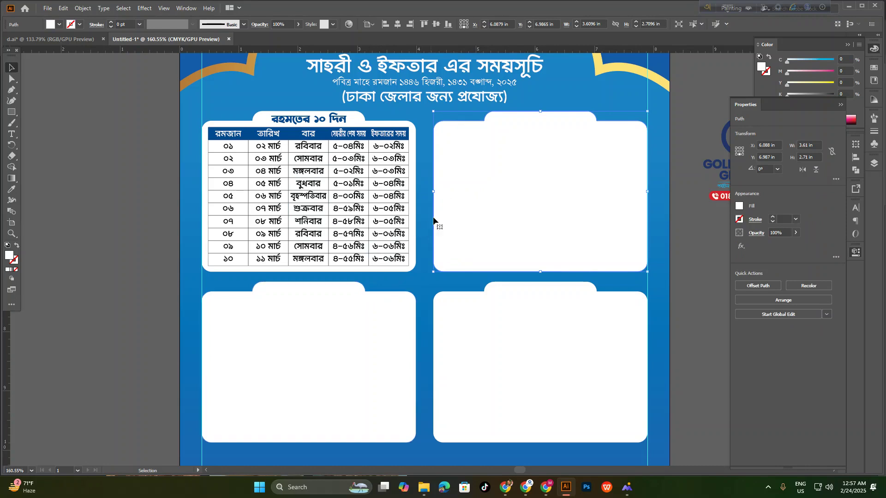
key(Delete)
click(331, 312)
key(Delete)
Group the filled timetable card with its contents and place one copy beside it and another below it
drag(430, 263, 431, 269)
key(ctrl+g)
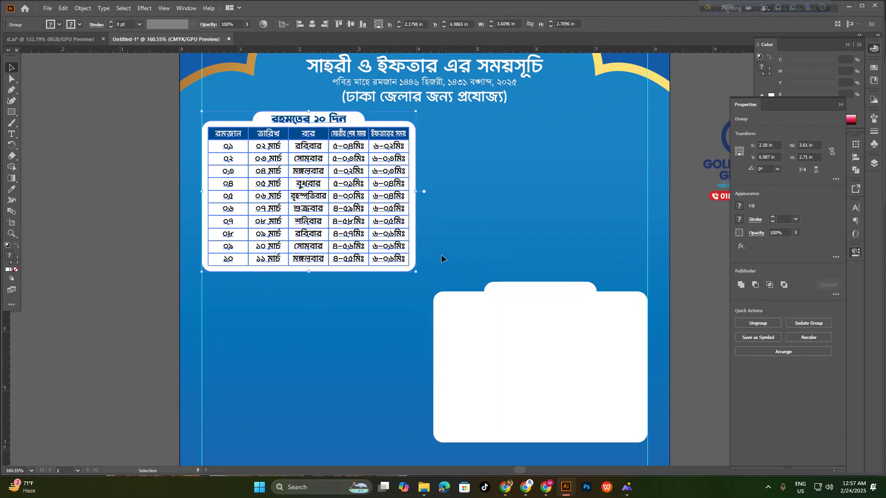
drag(344, 220, 579, 204)
drag(531, 181, 319, 339)
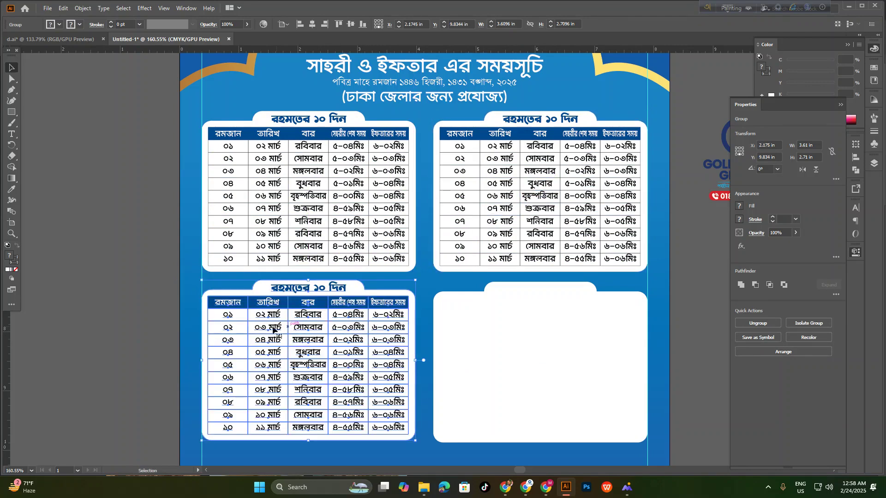
click(149, 296)
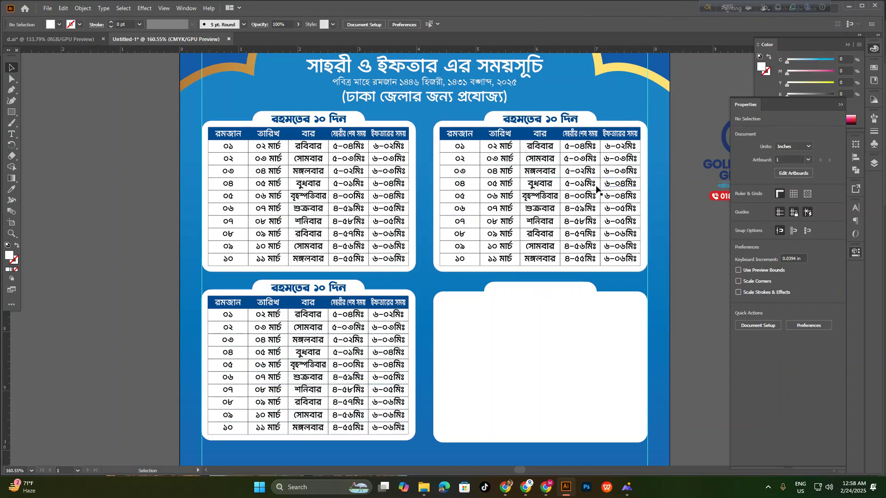
Align the remaining empty white card vertically with the timetable copy in the lower row
scroll(441, 343, down, 3)
click(466, 301)
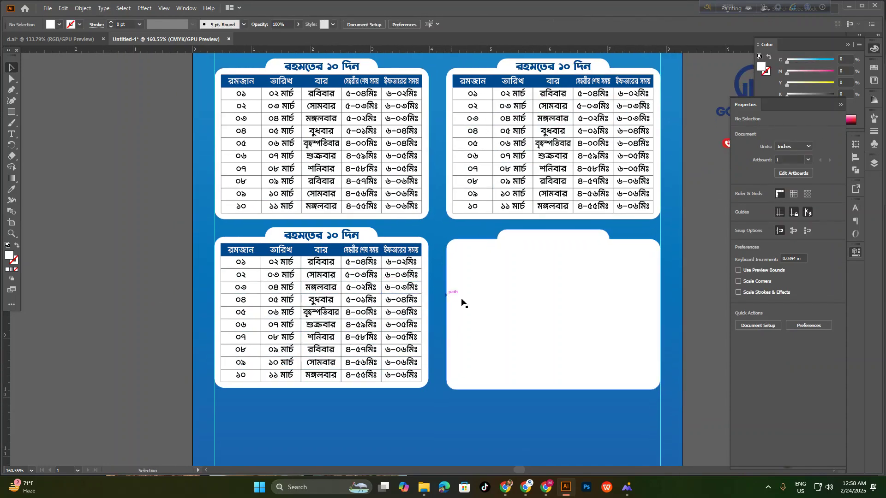
shift+click(405, 288)
click(352, 24)
click(174, 212)
drag(548, 301, 486, 273)
click(485, 273)
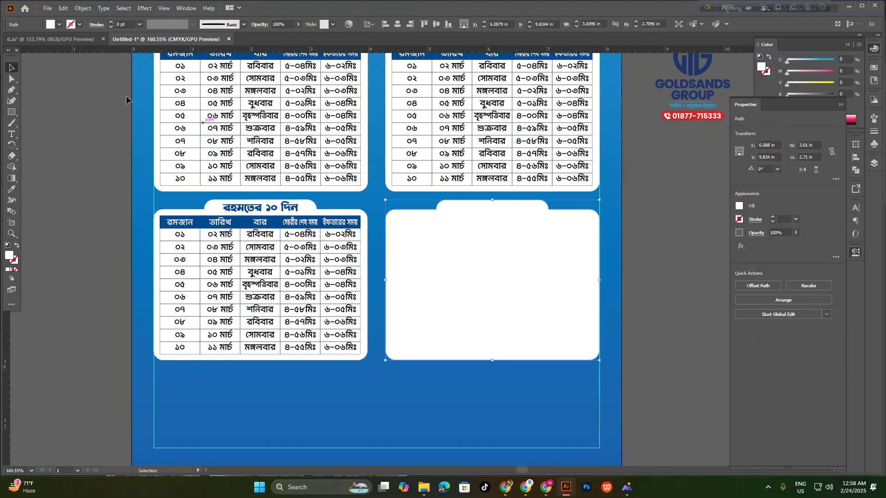
Copy the waterfront buildings picture from the d.ai document and paste it over the empty white card on the poster
click(51, 39)
scroll(353, 273, up, 4)
scroll(353, 273, right, 2)
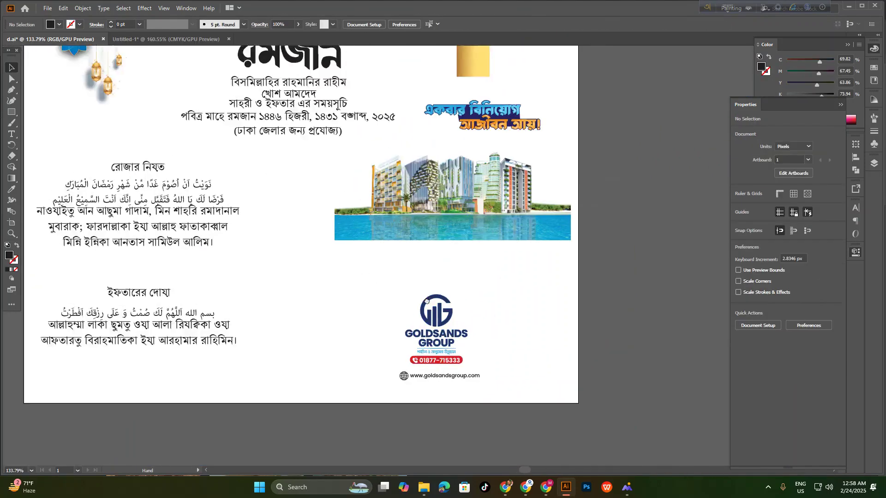
click(467, 250)
drag(454, 286, 430, 325)
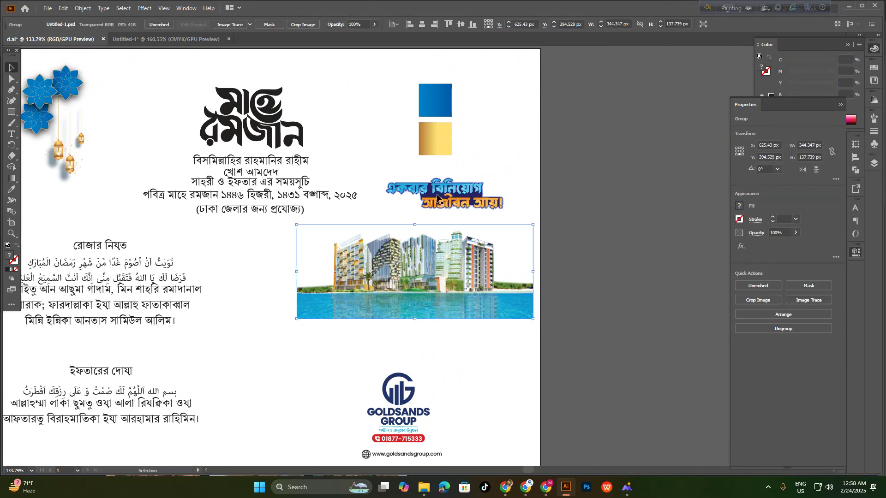
click(435, 200)
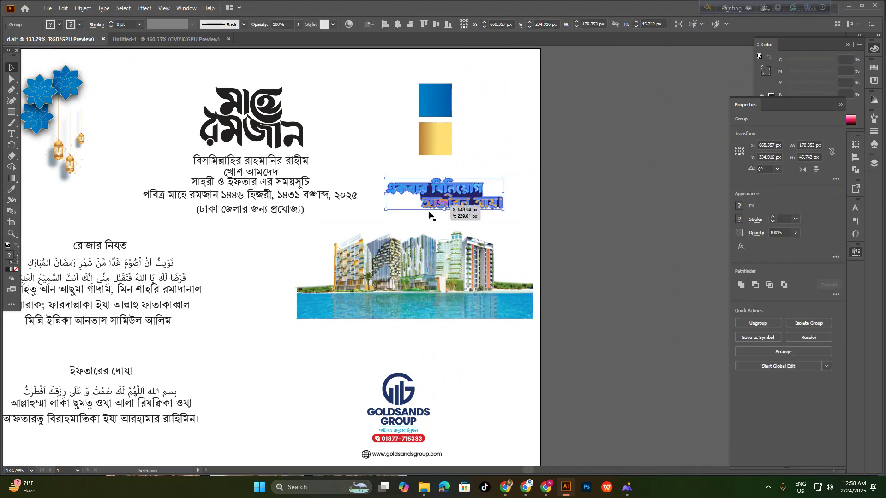
click(428, 304)
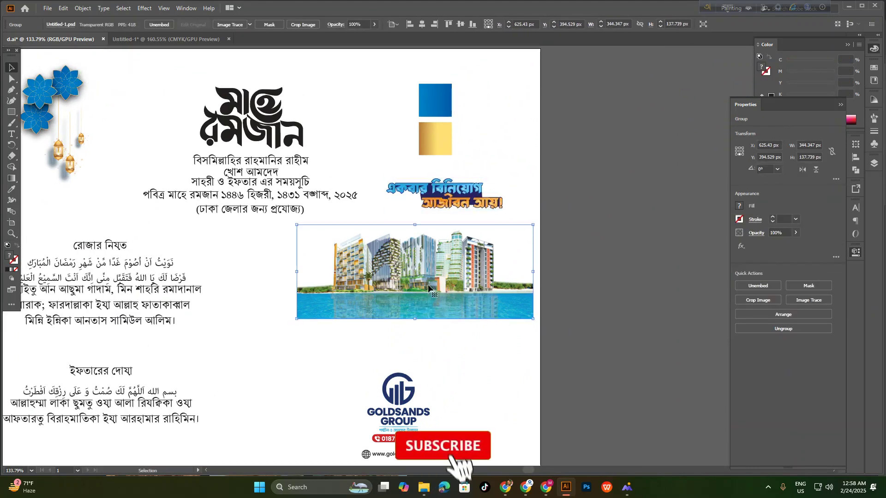
click(166, 39)
scroll(459, 287, right, 3)
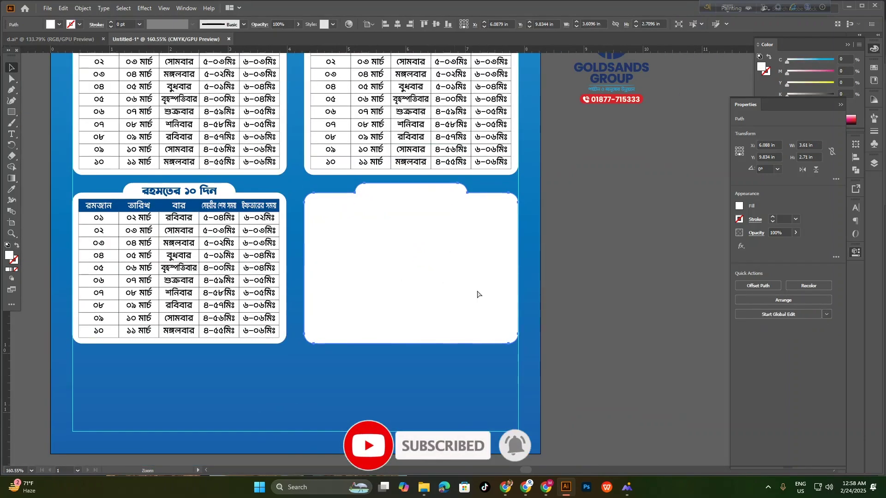
key(ctrl+v)
drag(468, 292, 455, 329)
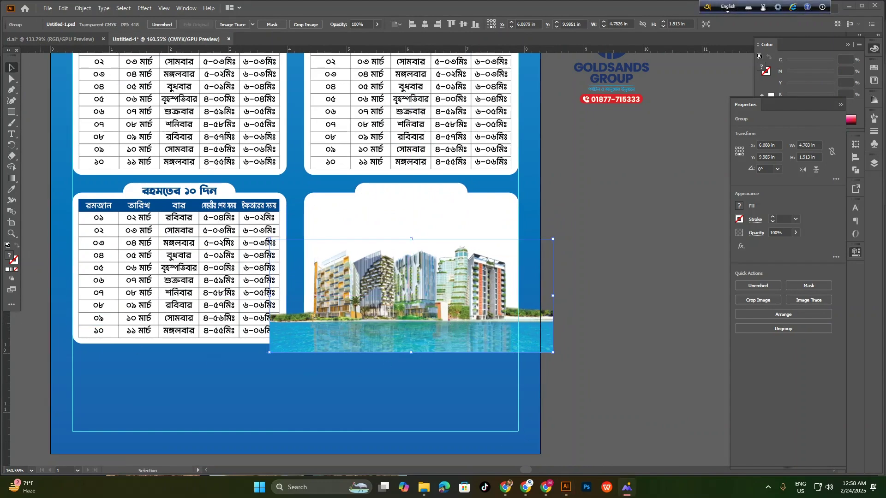
Move the waterfront buildings picture slightly lower over the empty white card
click(471, 406)
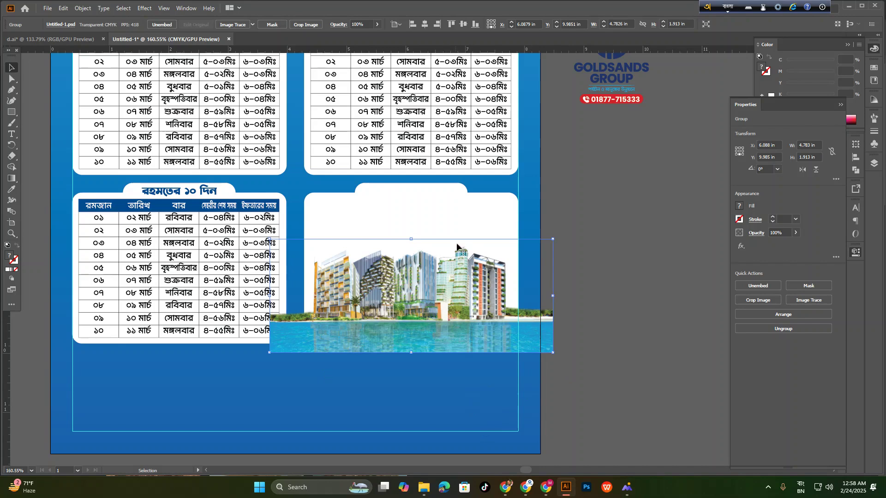
click(447, 202)
click(469, 360)
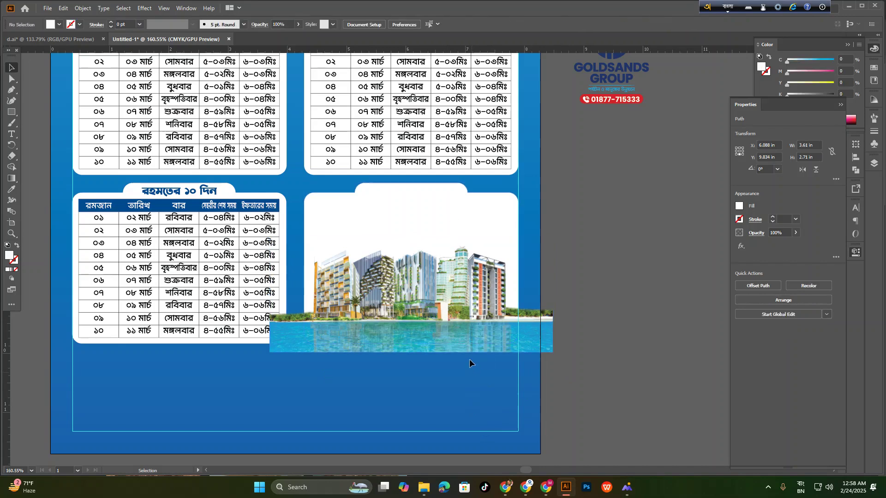
click(454, 237)
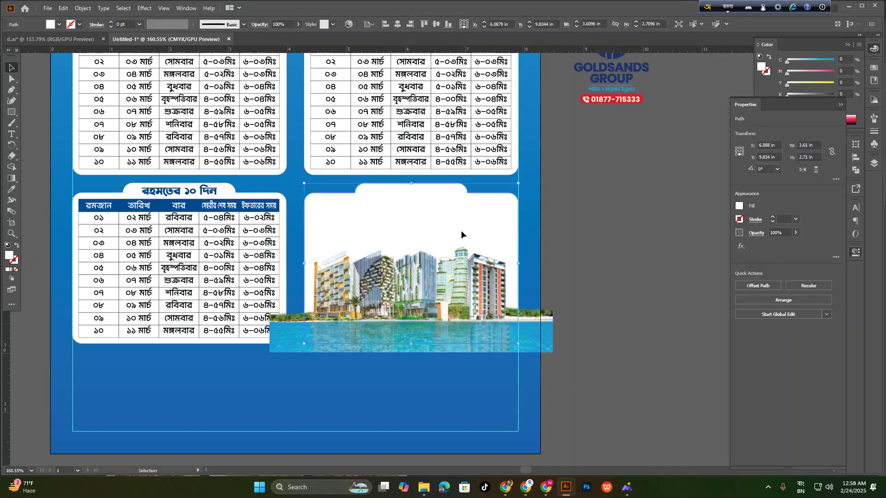
drag(450, 281, 458, 302)
Bring the white card in front of the buildings picture and clip the picture to the card's shape with a clipping mask
click(543, 226)
click(495, 225)
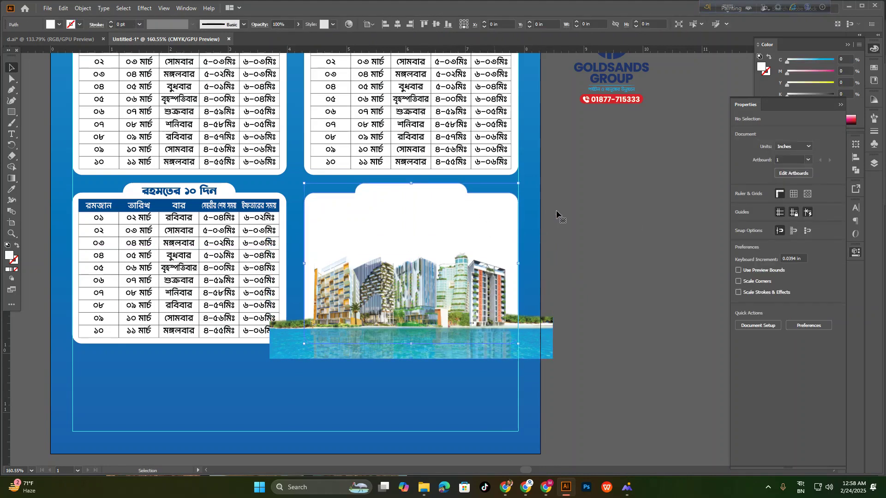
right_click(473, 210)
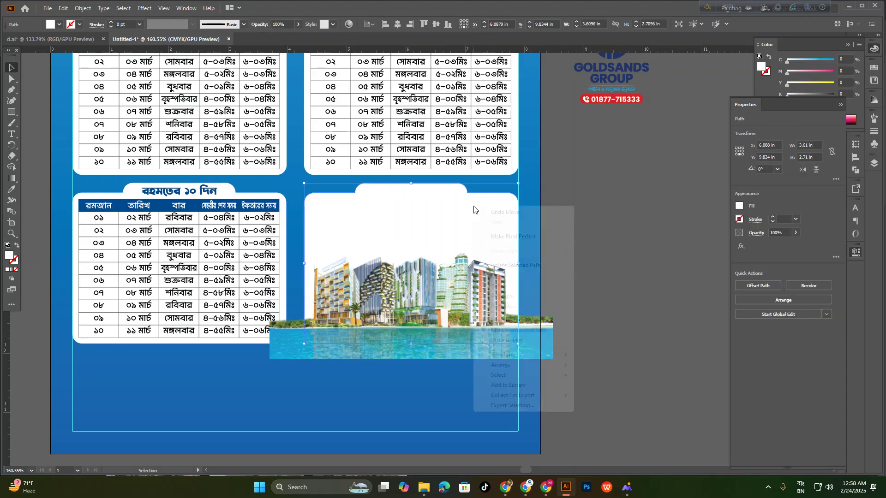
mouse_move(530, 365)
click(595, 364)
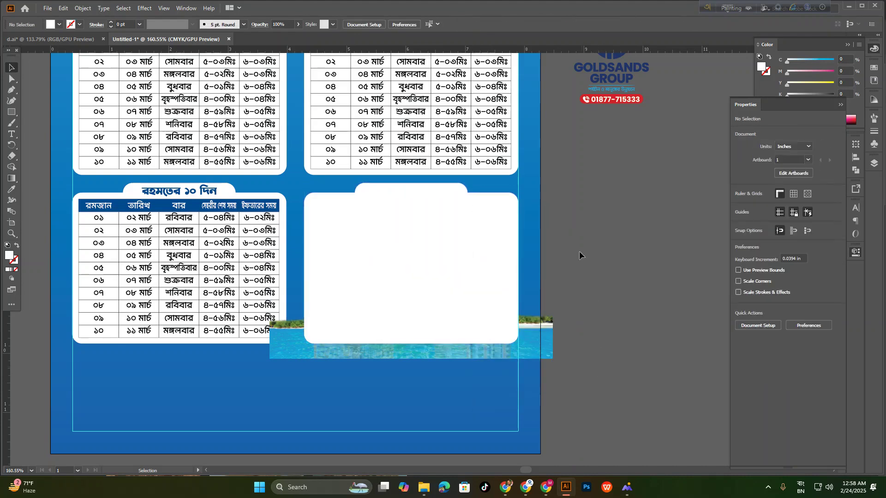
drag(579, 251, 459, 336)
right_click(519, 298)
click(479, 308)
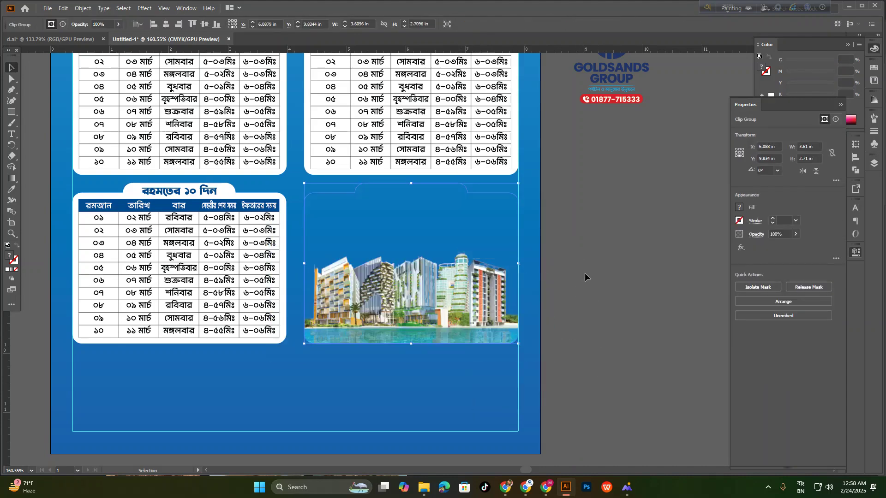
click(579, 284)
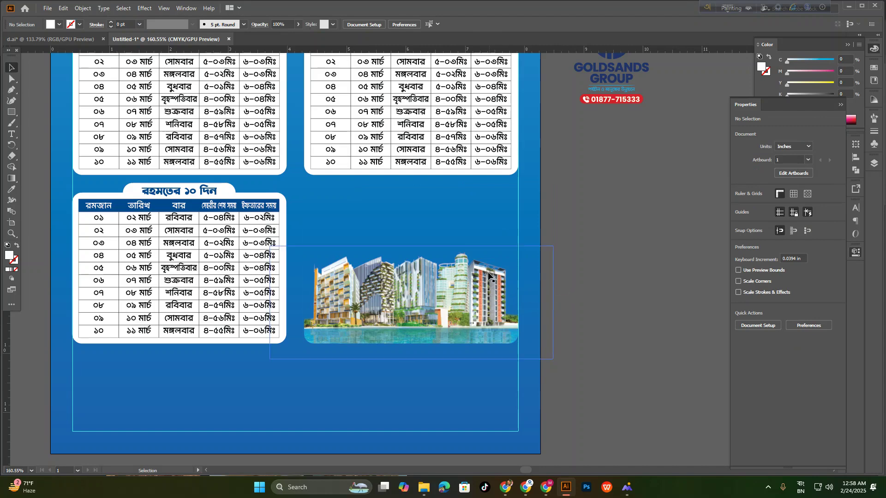
Copy the slogan "একবার বিনিয়োগ আজীবন আয়!" from the d.ai document and paste it into the poster
scroll(458, 229, up, 3)
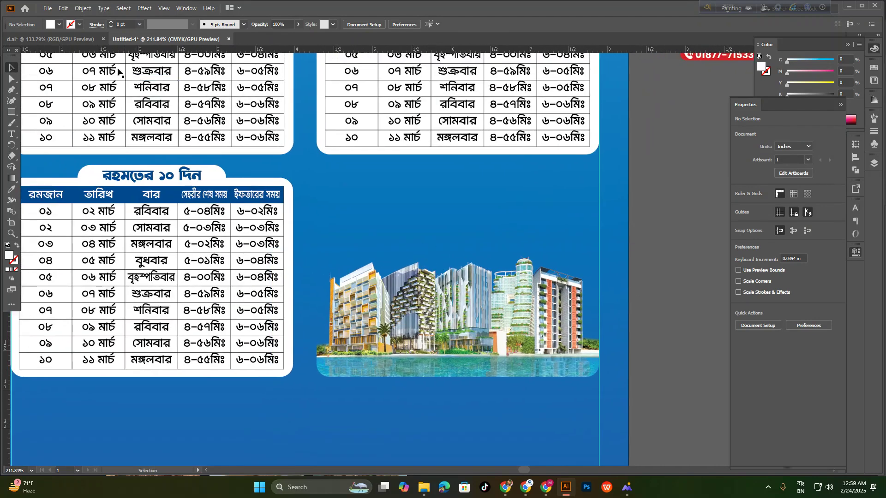
click(82, 40)
click(277, 330)
scroll(303, 328, down, 5)
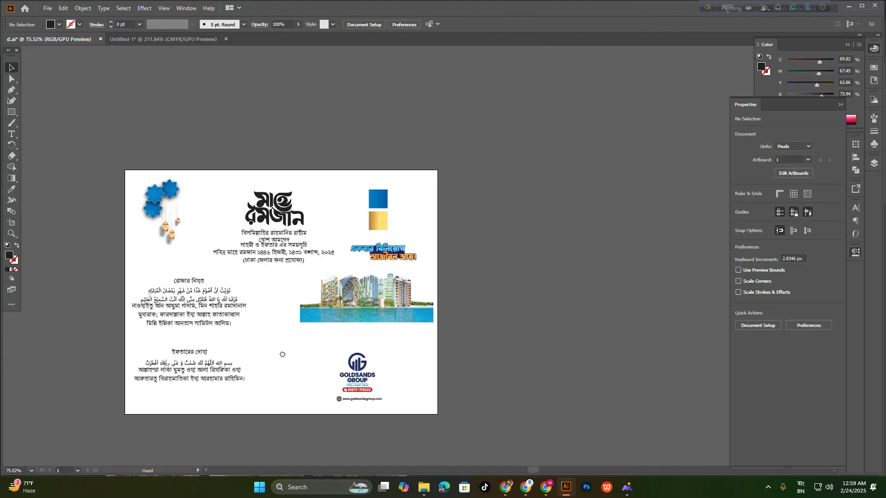
scroll(315, 302, up, 3)
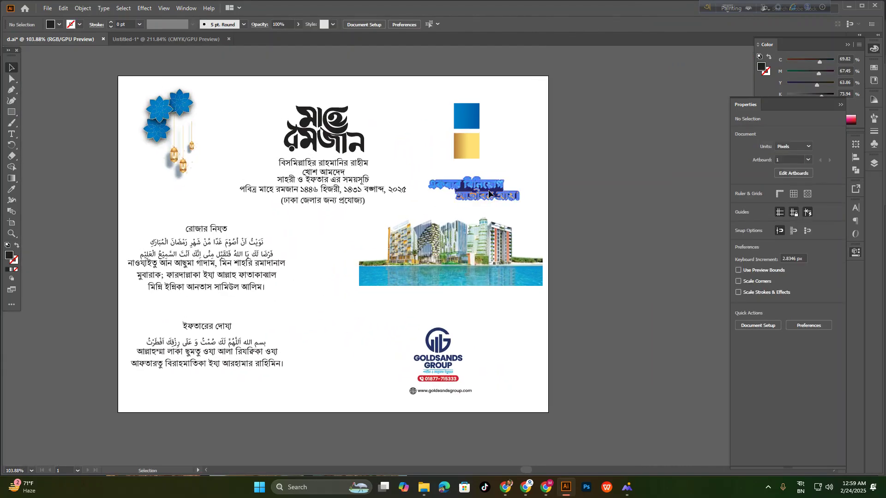
click(489, 194)
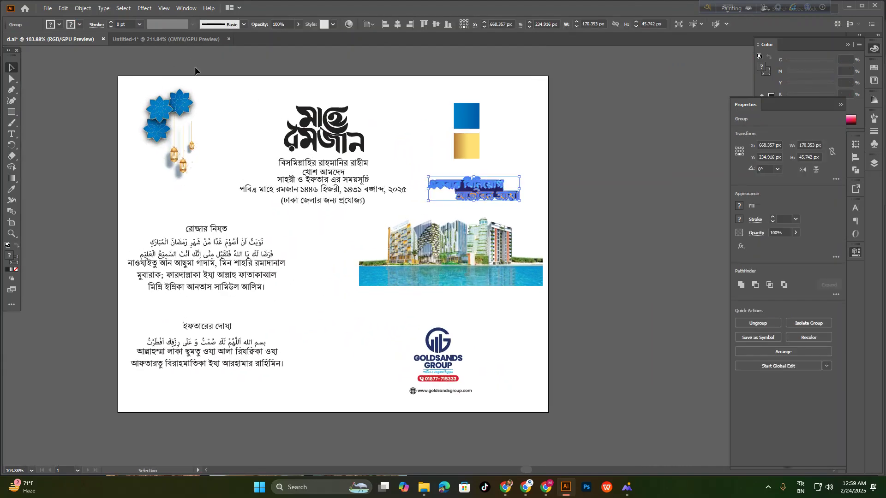
click(184, 41)
scroll(476, 240, up, 1)
drag(474, 232, 489, 219)
key(ctrl+v)
Place the slogan directly above the buildings picture, sized to fit within the picture's width
drag(553, 220, 566, 231)
click(479, 171)
scroll(455, 240, down, 5)
drag(408, 320, 367, 314)
drag(445, 310, 457, 326)
drag(455, 327, 427, 344)
drag(607, 155, 581, 334)
click(553, 405)
drag(424, 376, 462, 345)
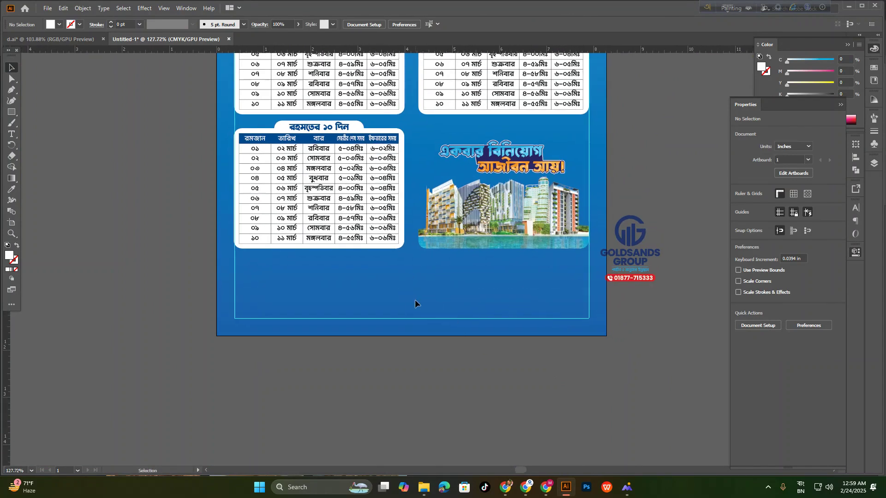
Draw a white rectangle about 1.3 in wide and 1.63 in tall at the poster's bottom edge, near the middle
click(12, 112)
drag(394, 260, 456, 335)
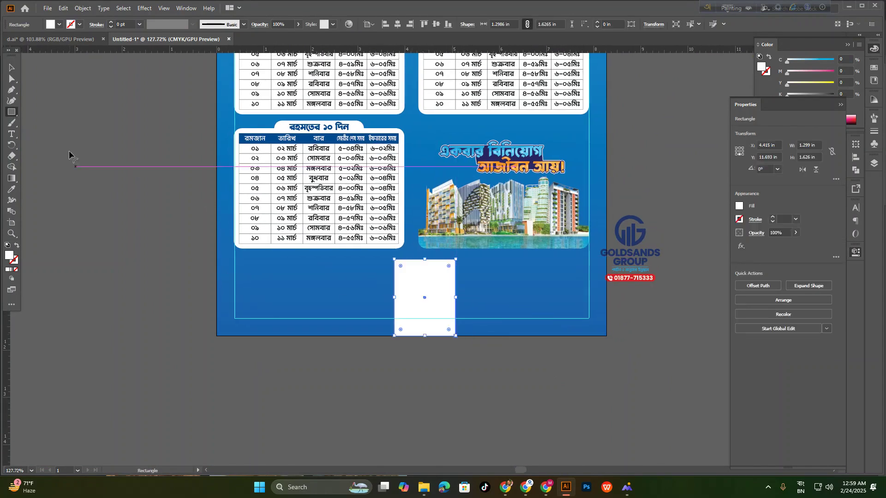
click(13, 69)
click(183, 281)
drag(355, 315, 390, 336)
drag(390, 335, 393, 341)
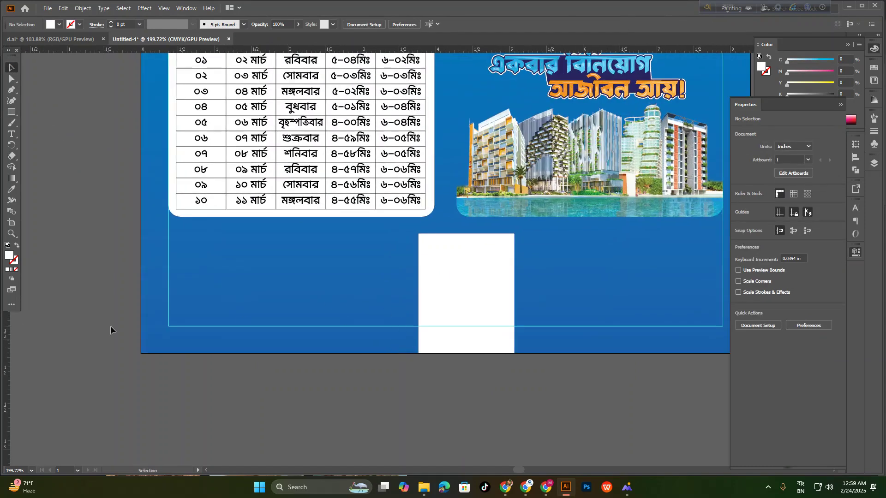
Round the white rectangle's two upper corners fully to form an arch
click(460, 288)
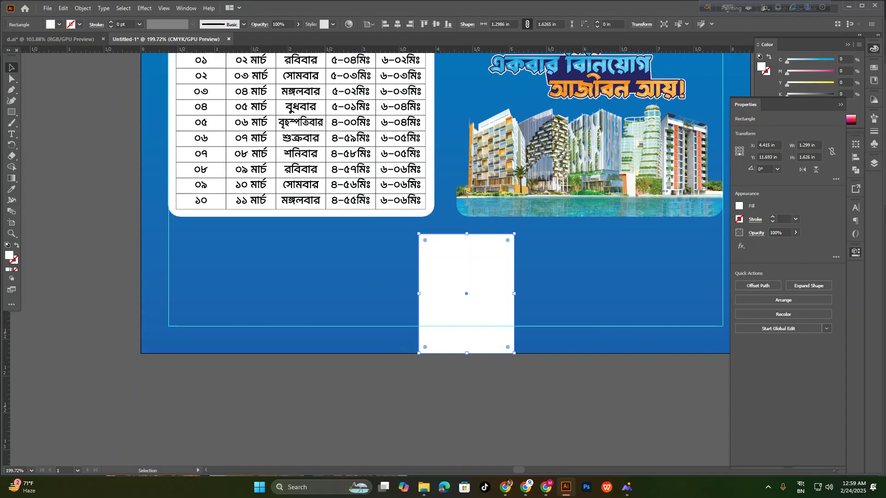
click(12, 79)
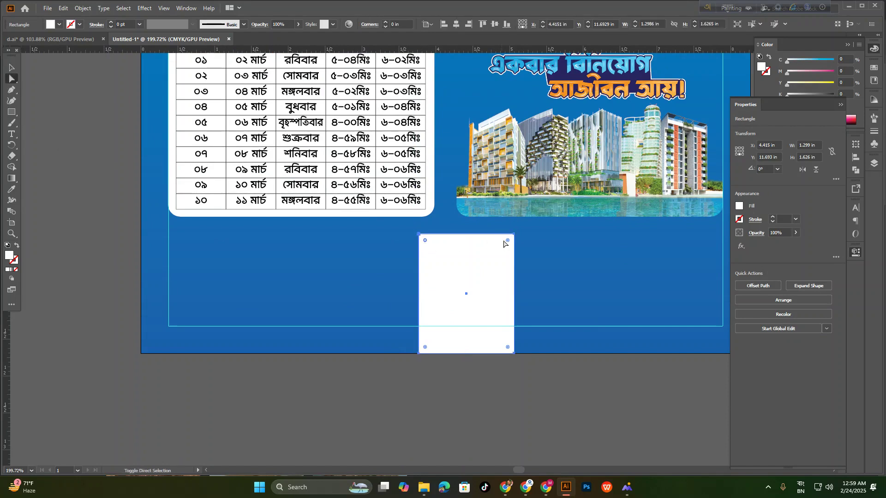
drag(508, 241, 467, 286)
click(12, 67)
click(107, 202)
drag(402, 303, 324, 307)
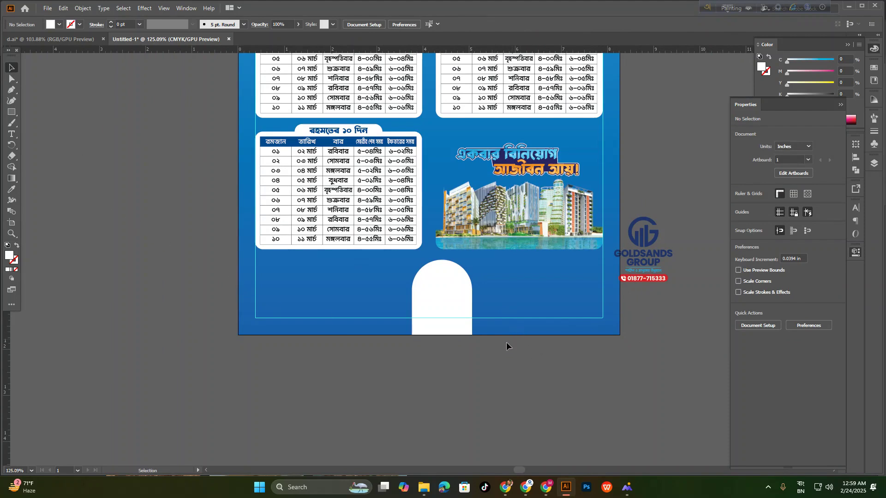
Move the Goldsands Group logo from beside the artboard onto the white arch and bring it to the front
click(654, 258)
drag(656, 258, 460, 305)
right_click(475, 293)
mouse_move(522, 410)
click(600, 410)
click(532, 403)
scroll(396, 303, up, 5)
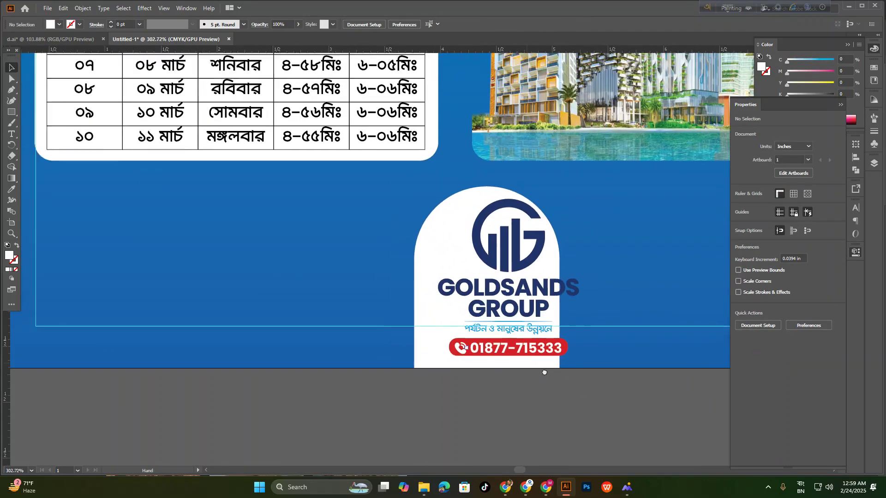
Centre the Goldsands Group logo on the white arch and scale it down to about 1.16 in wide
drag(536, 262, 499, 256)
drag(509, 367, 508, 358)
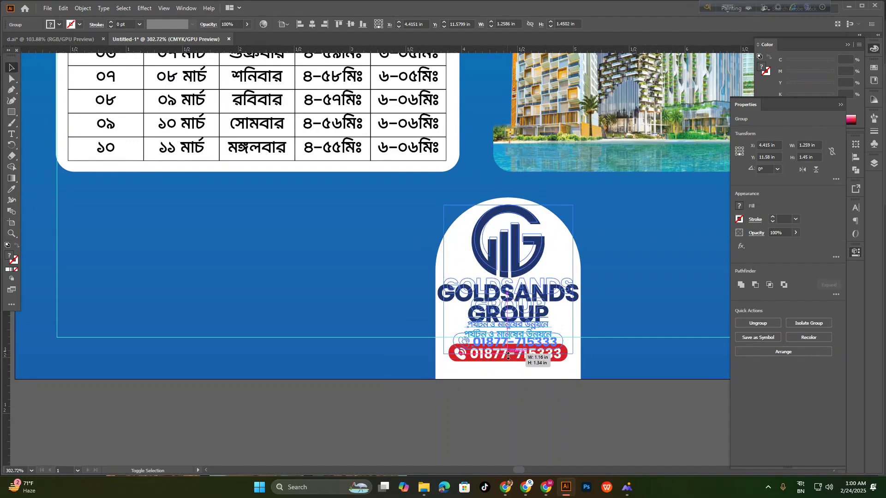
click(509, 412)
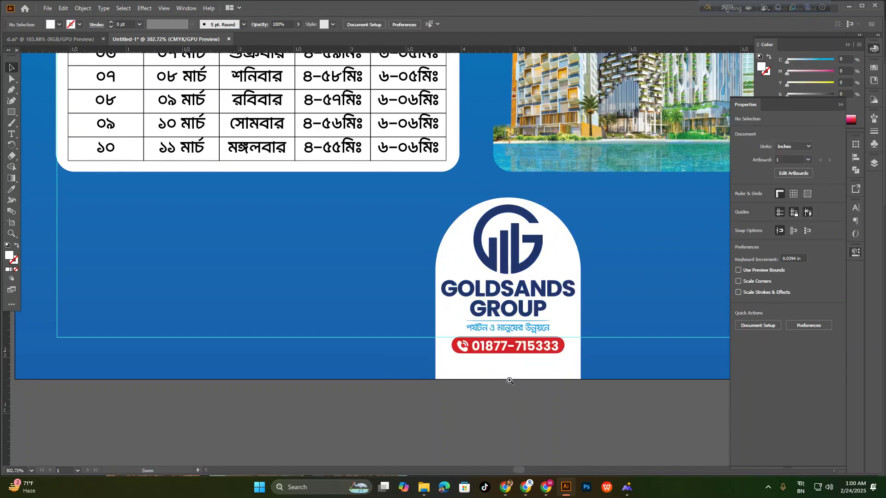
Enlarge the white arch behind the logo to about 1.4 in wide and 1.68 in tall
scroll(507, 380, down, 2)
scroll(455, 390, down, 1)
scroll(568, 274, up, 2)
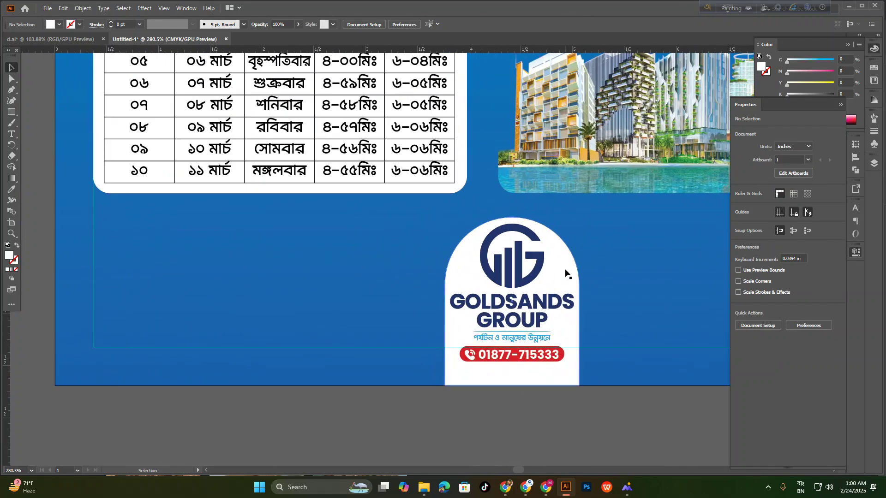
click(575, 289)
drag(579, 300, 585, 300)
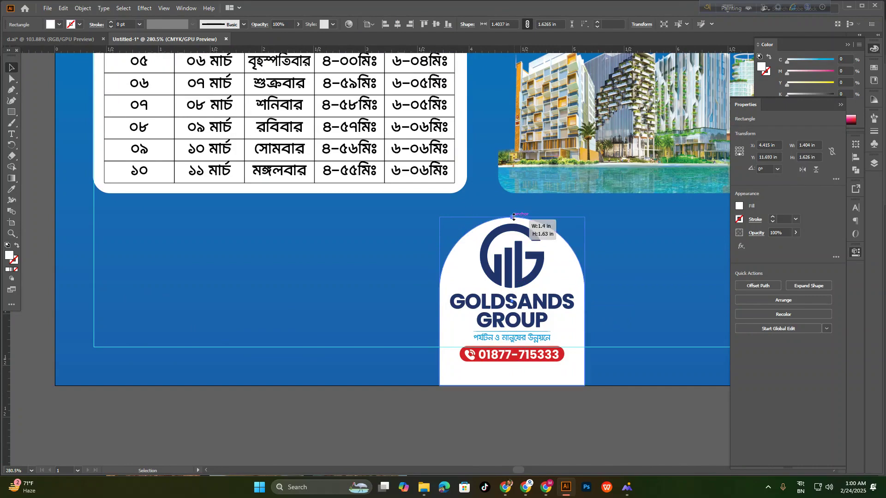
key(ctrl+shift+a)
drag(507, 223, 535, 232)
drag(570, 243, 415, 270)
click(505, 327)
drag(549, 286, 613, 275)
drag(563, 201, 563, 212)
Centre the white arch and its logo horizontally on the artboard
scroll(407, 223, down, 6)
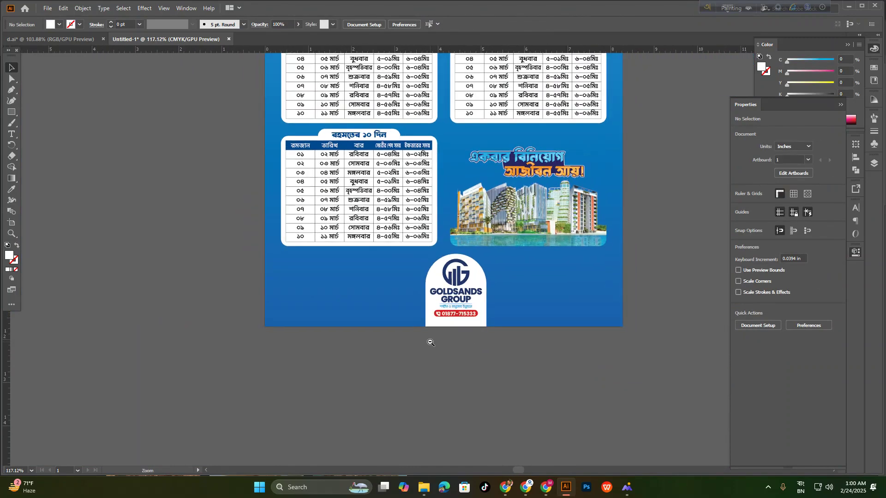
scroll(430, 342, up, 3)
drag(340, 340, 461, 386)
click(313, 24)
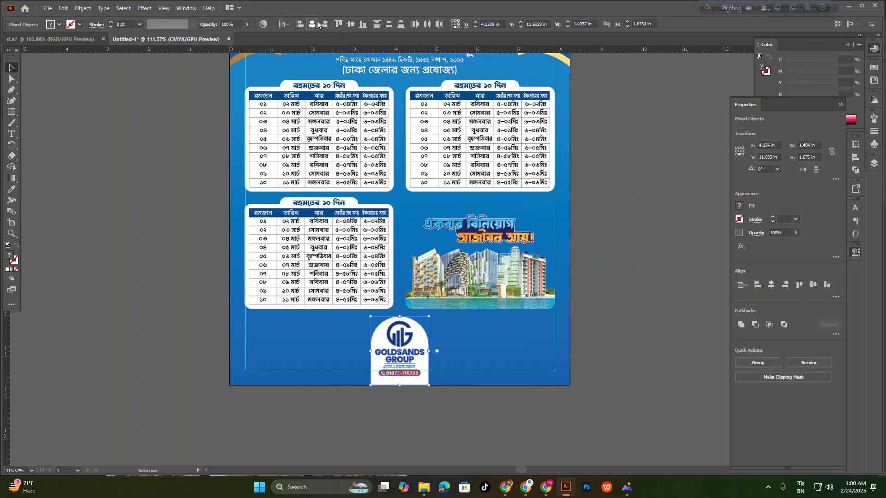
click(186, 226)
scroll(186, 226, up, 2)
drag(375, 400, 343, 351)
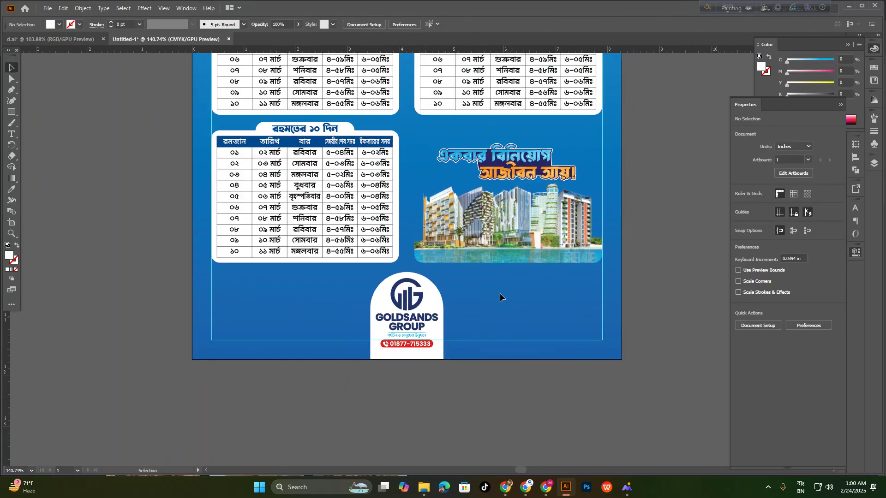
Copy the "রোজার নিয়ত" prayer text from the d.ai document and paste it beside the logo arch, below the lower timetable card
click(73, 38)
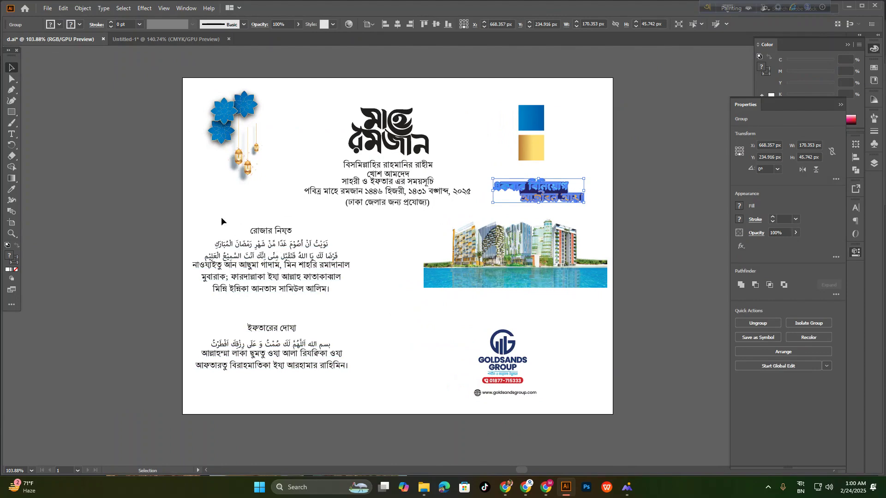
click(287, 291)
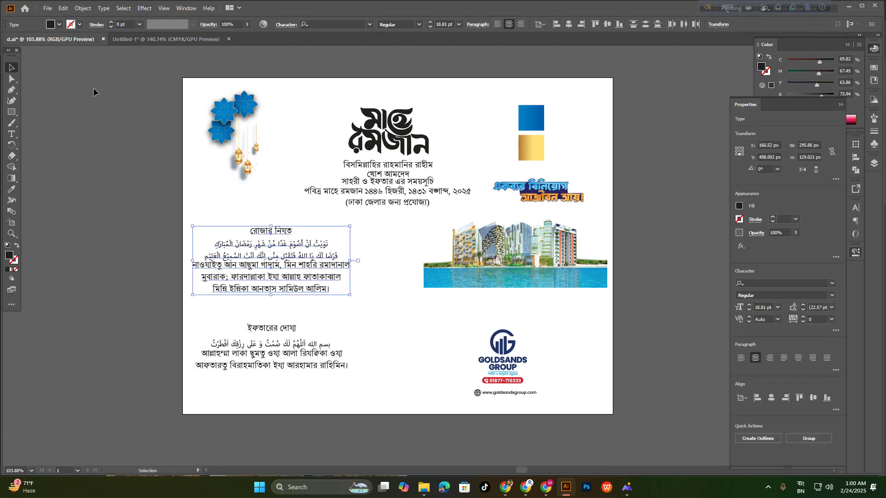
click(135, 41)
scroll(326, 306, up, 3)
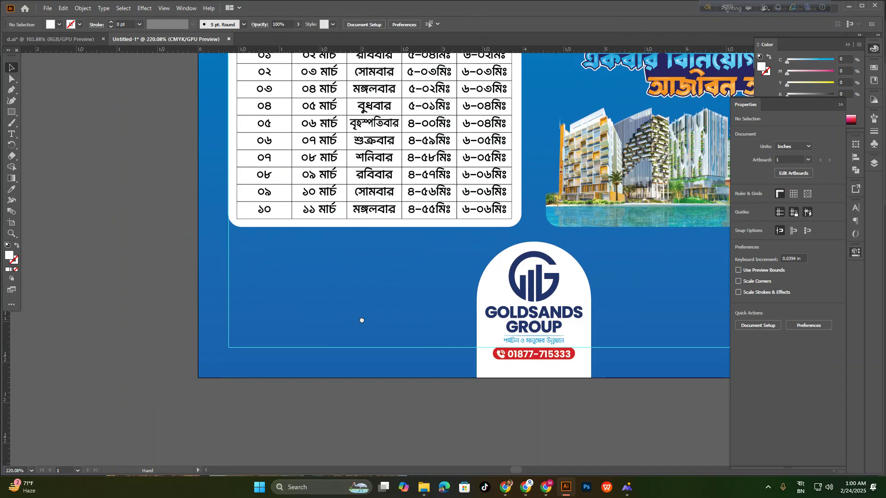
key(ctrl+v)
drag(376, 322, 383, 346)
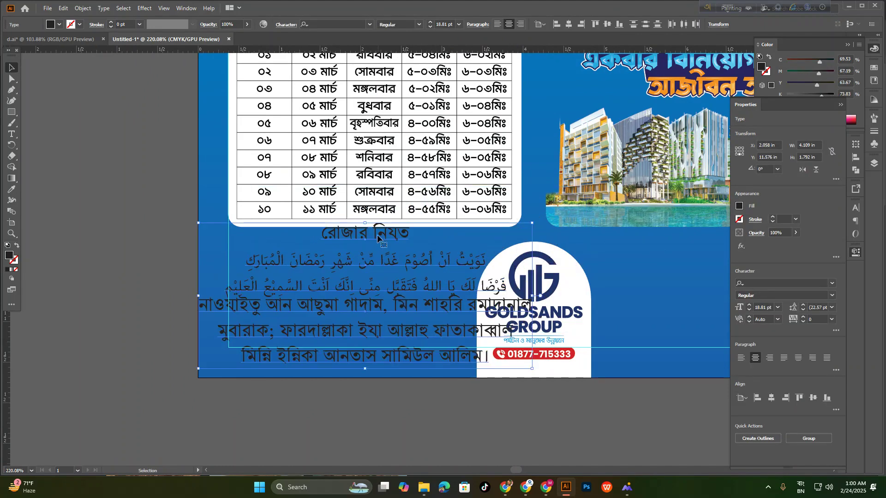
Scale the pasted prayer text down to about 2.5 in wide, place it between the margin and the arch, and fill it white
drag(364, 226, 365, 280)
drag(366, 331, 348, 315)
click(59, 24)
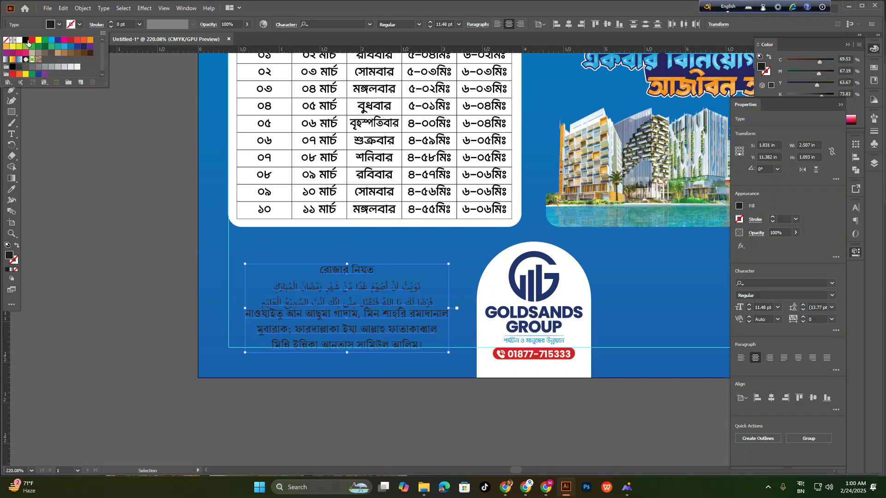
click(20, 39)
click(113, 267)
Move the "রোজার নিয়ত" heading to the upper left of the prayer and raise the Arabic lines clear of the Bengali lines
scroll(374, 329, up, 2)
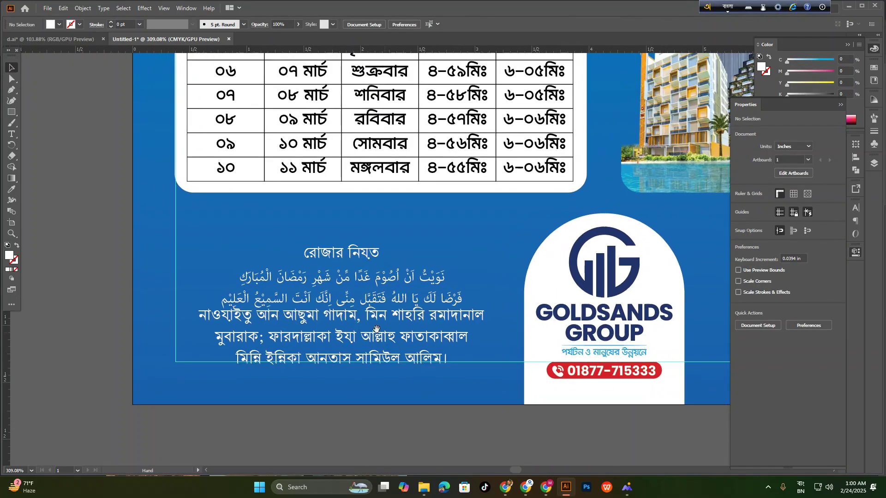
scroll(310, 252, up, 1)
drag(344, 275, 201, 248)
click(317, 254)
drag(374, 315, 371, 300)
click(362, 262)
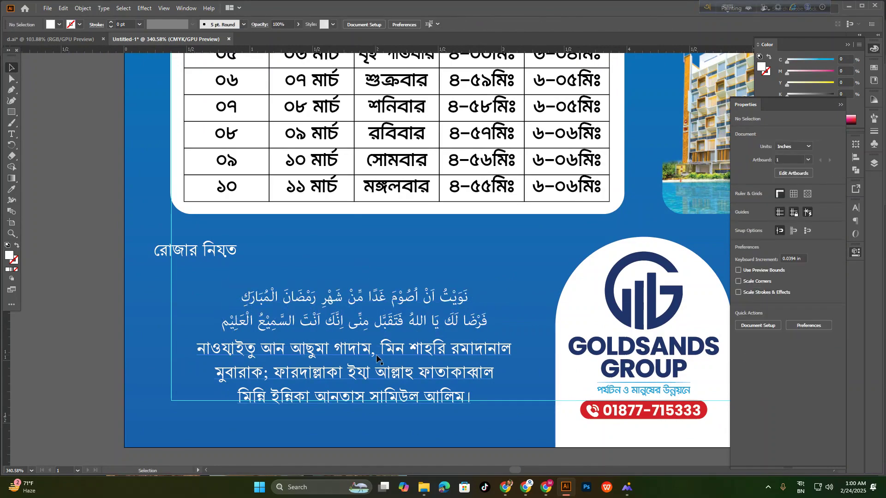
click(376, 355)
mouse_move(356, 368)
mouse_down()
mouse_move(310, 378)
mouse_move(256, 372)
mouse_move(348, 378)
mouse_up()
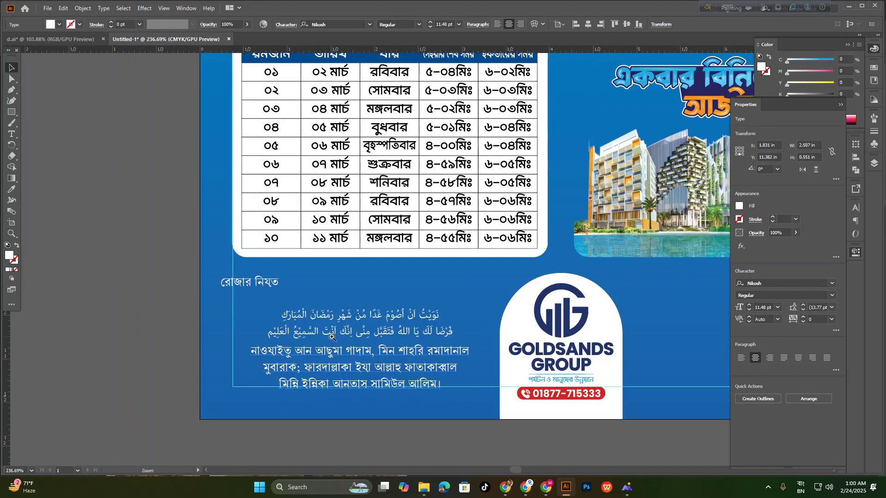
Set the "রোজার নিয়ত" heading in Li Alinur Tatsama Unicode Regular at 18.81 pt
drag(332, 337, 373, 340)
click(229, 259)
drag(246, 260, 235, 260)
drag(304, 271, 276, 360)
drag(312, 221, 297, 305)
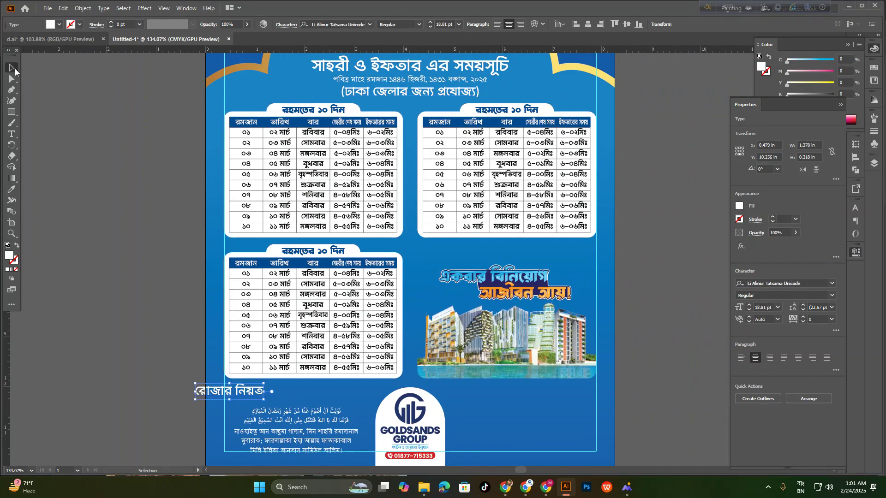
Scale the "রোজার নিয়ত" heading down to 15.87 pt and set it aside at the artboard's left edge
click(138, 253)
drag(213, 371, 258, 374)
scroll(387, 364, down, 3)
drag(387, 365, 576, 371)
drag(638, 398, 433, 328)
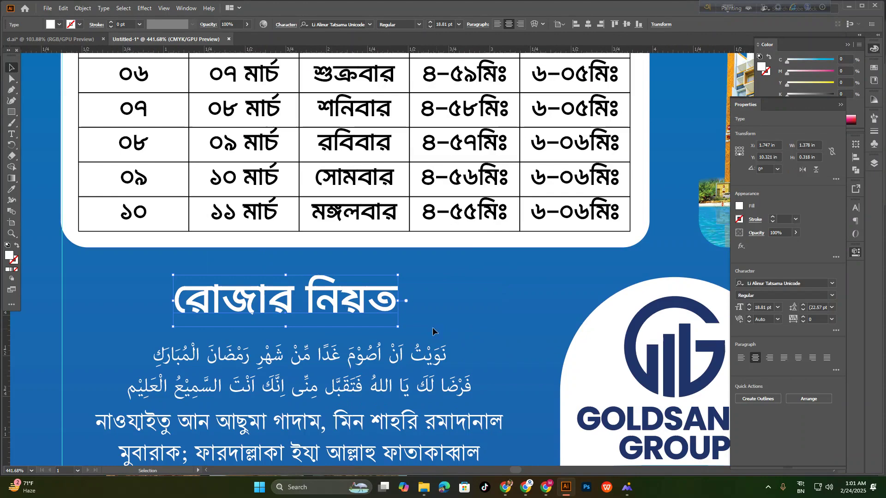
shift+click(396, 305)
shift+click(397, 303)
drag(398, 301, 381, 302)
drag(422, 309, 343, 315)
drag(360, 308, 223, 274)
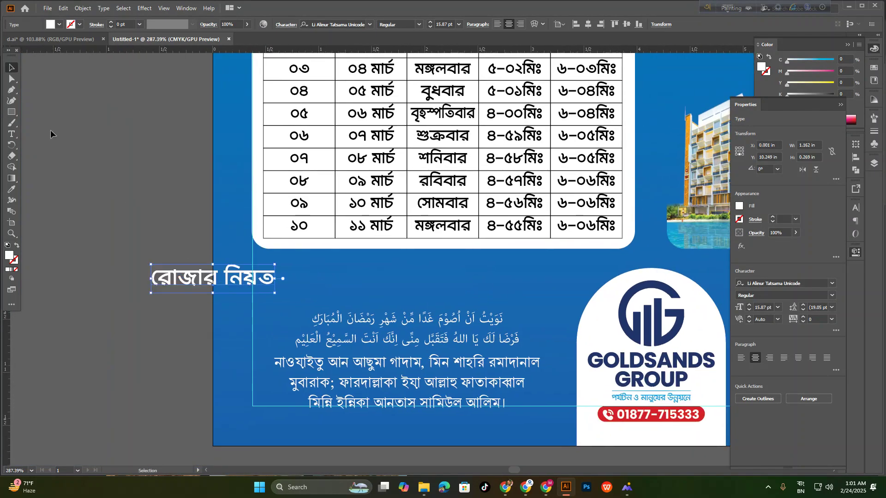
Draw a white rectangle about 1.19 × 0.26 in above the Arabic lines and round its corners fully into a pill
click(11, 112)
drag(353, 272, 479, 298)
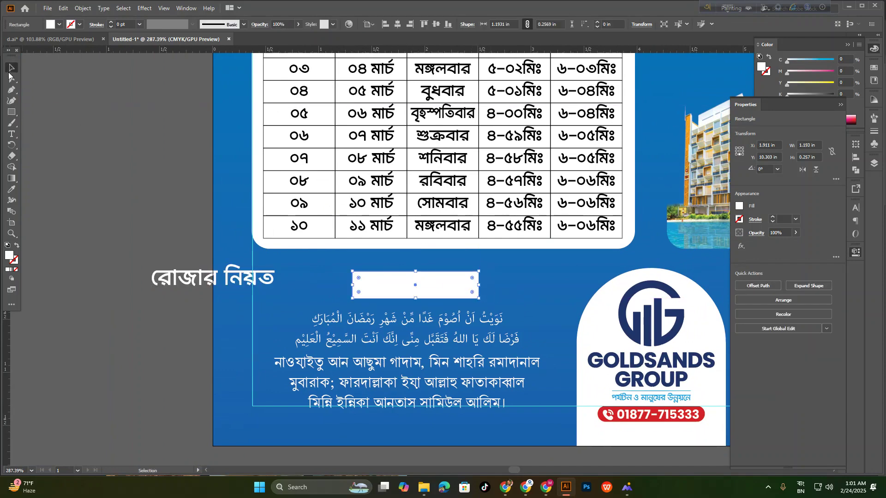
drag(359, 277, 364, 297)
click(297, 283)
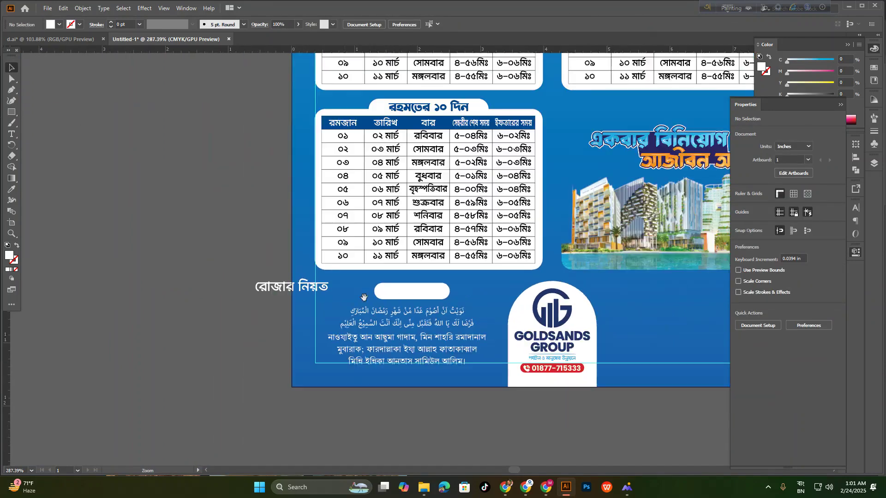
Fill the pill with the gold gradient sampled from the border of the poster's header arch
scroll(355, 304, down, 3)
click(348, 317)
scroll(332, 332, down, 3)
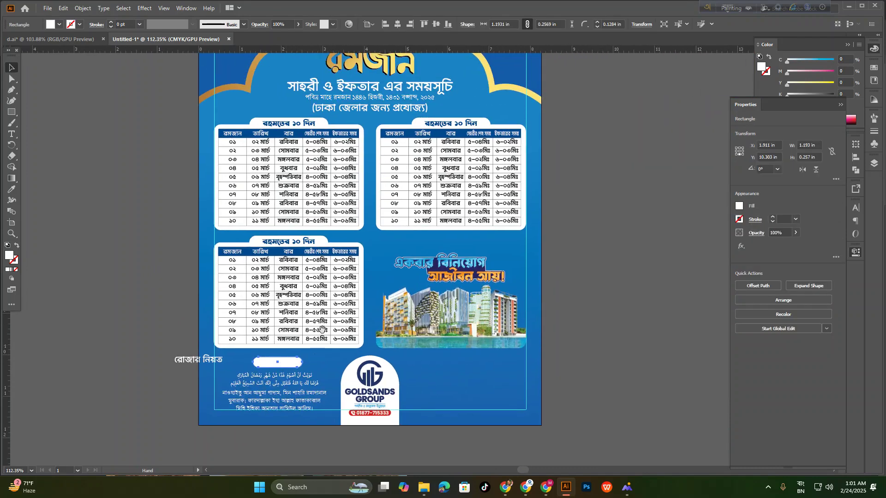
click(14, 190)
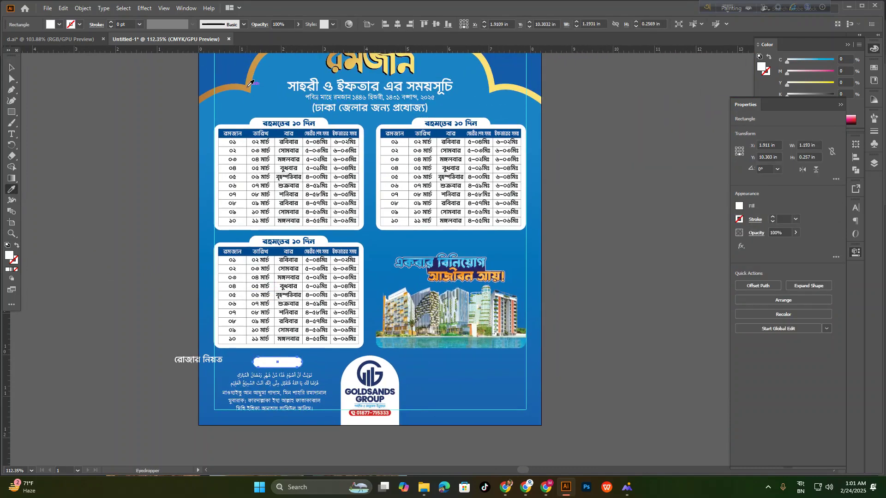
click(248, 86)
click(12, 68)
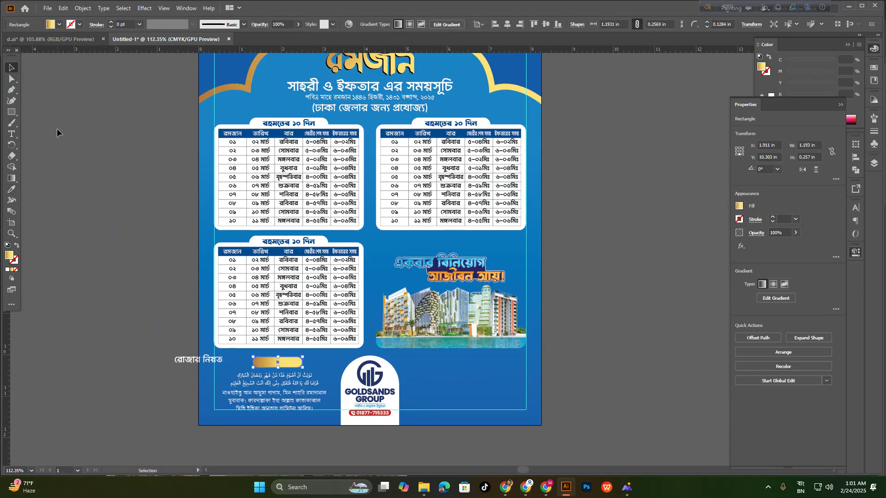
click(56, 129)
Bring the "রোজার নিয়ত" heading to the front, place it over the gold pill and set its size to 14 pt
ctrl+drag(211, 361, 387, 334)
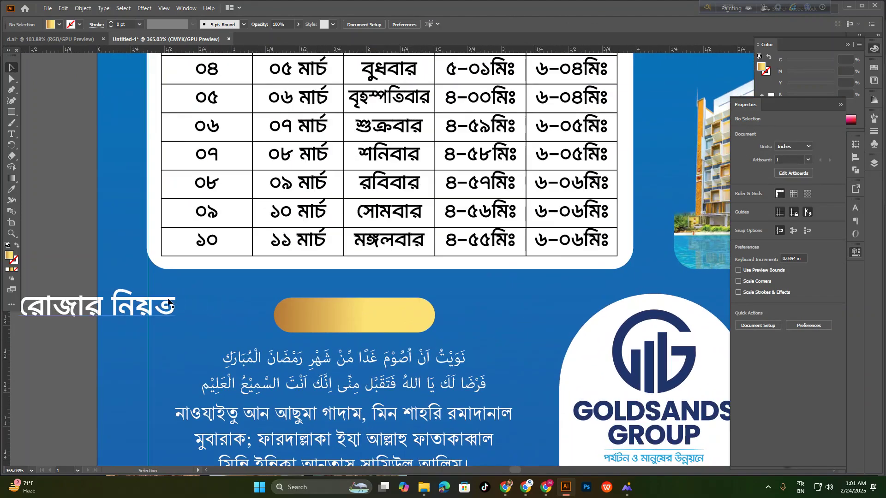
click(158, 303)
right_click(158, 302)
mouse_move(255, 259)
click(331, 255)
drag(156, 307, 410, 317)
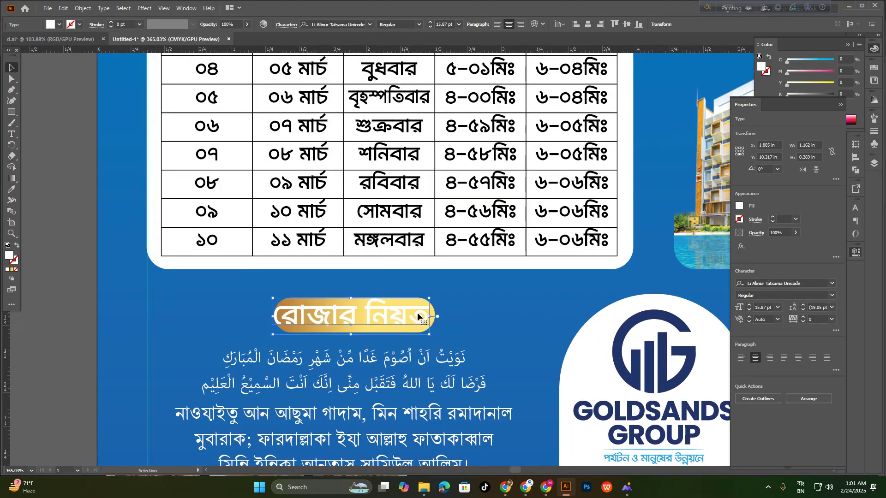
scroll(448, 25, down, 2)
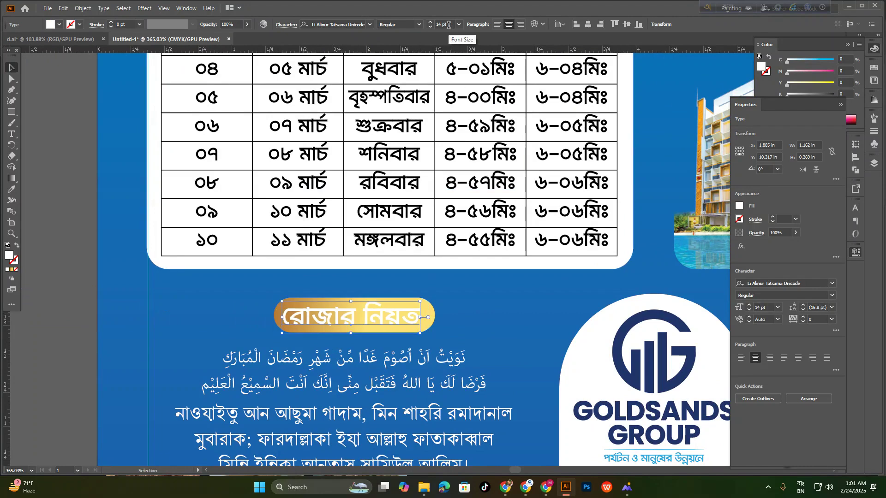
Fill the "রোজার নিয়ত" heading black and nudge it to the centre of the gold pill
scroll(437, 330, up, 1)
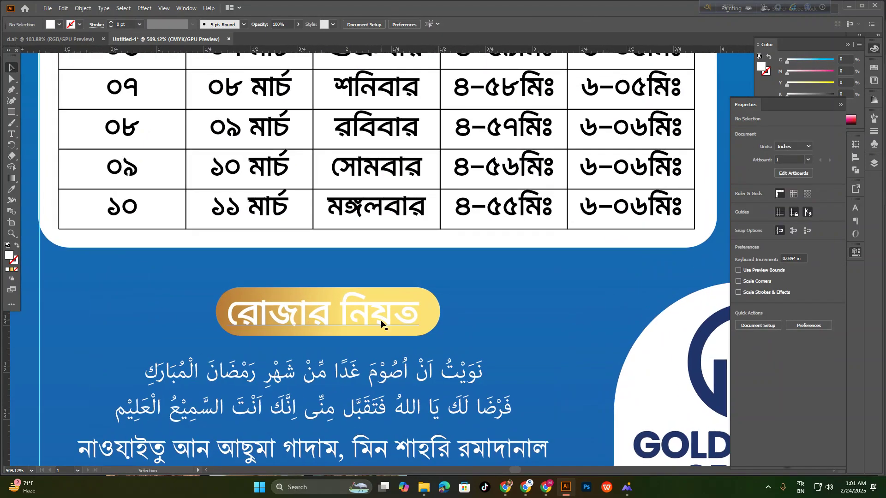
click(59, 25)
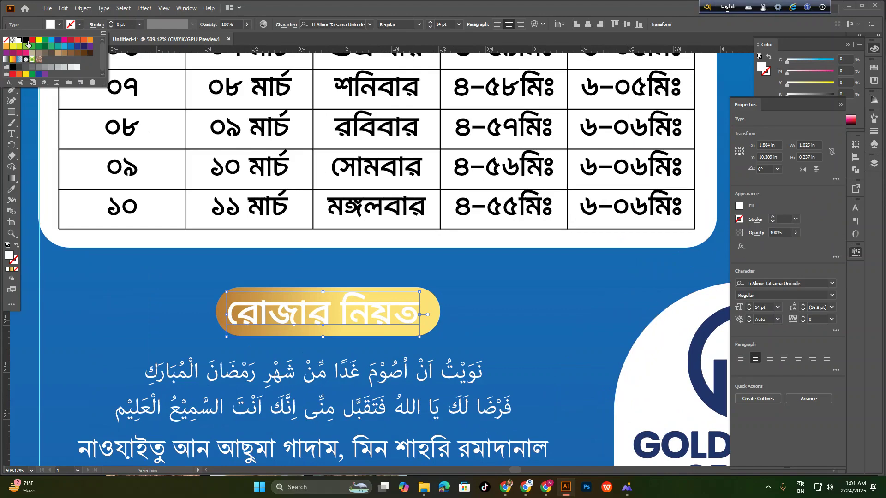
click(26, 41)
click(125, 305)
scroll(313, 345, up, 1)
drag(374, 302, 381, 299)
scroll(396, 296, down, 2)
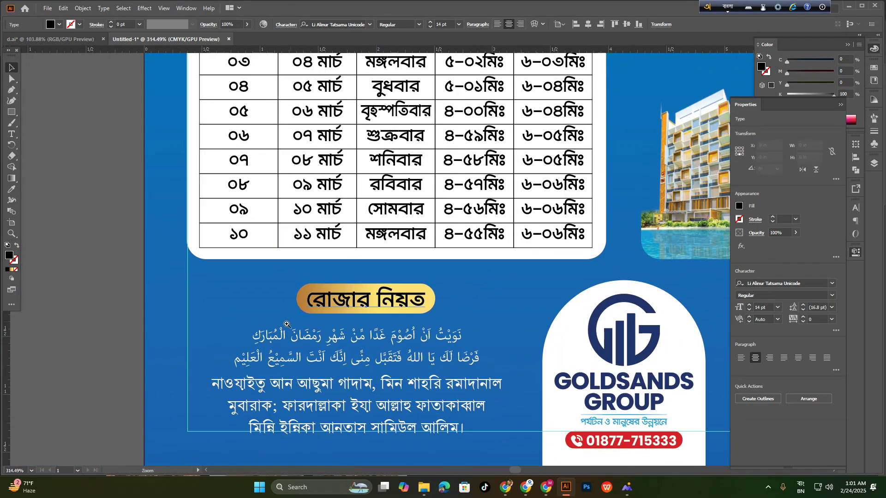
Lower the Bengali prayer lines slightly to widen the gap beneath the Arabic lines
click(300, 403)
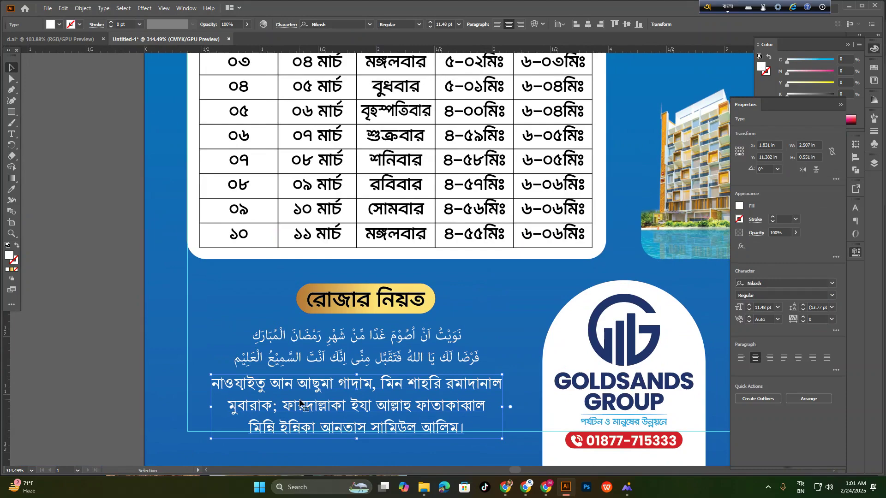
click(183, 350)
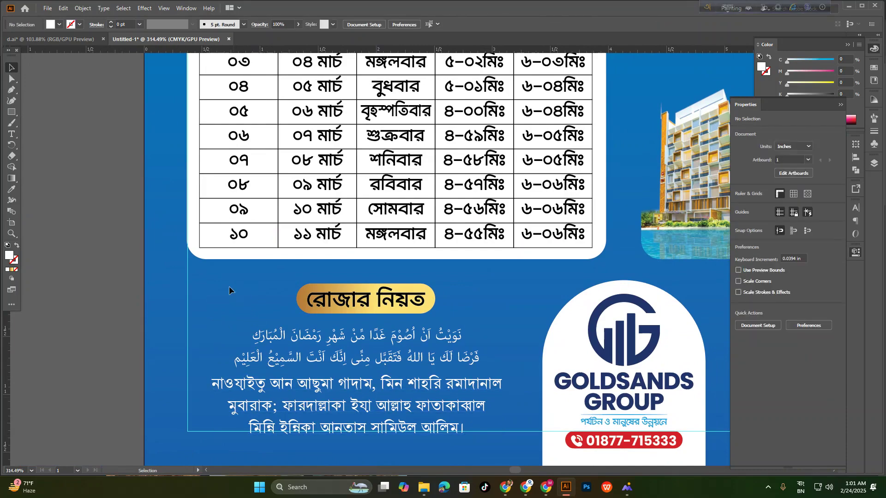
scroll(397, 405, down, 1)
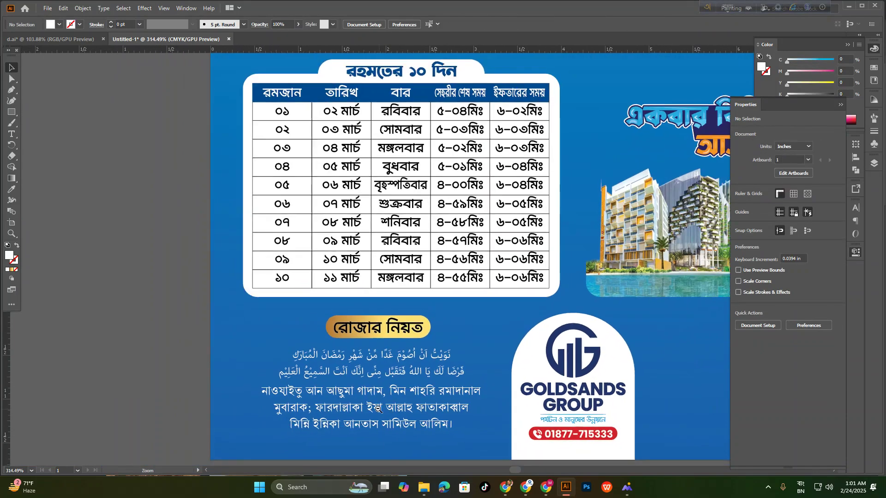
scroll(383, 405, down, 1)
scroll(383, 405, down, 1)
scroll(417, 421, up, 2)
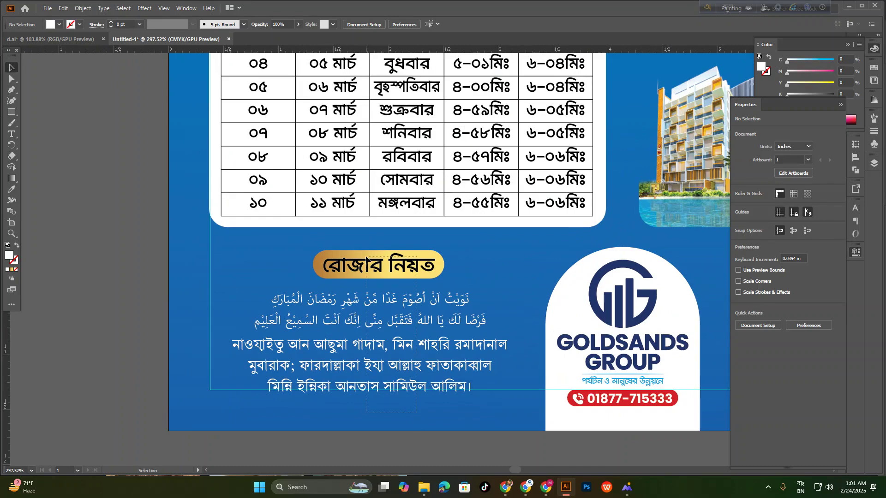
drag(366, 257, 366, 257)
click(367, 408)
drag(378, 382, 378, 392)
scroll(351, 410, down, 2)
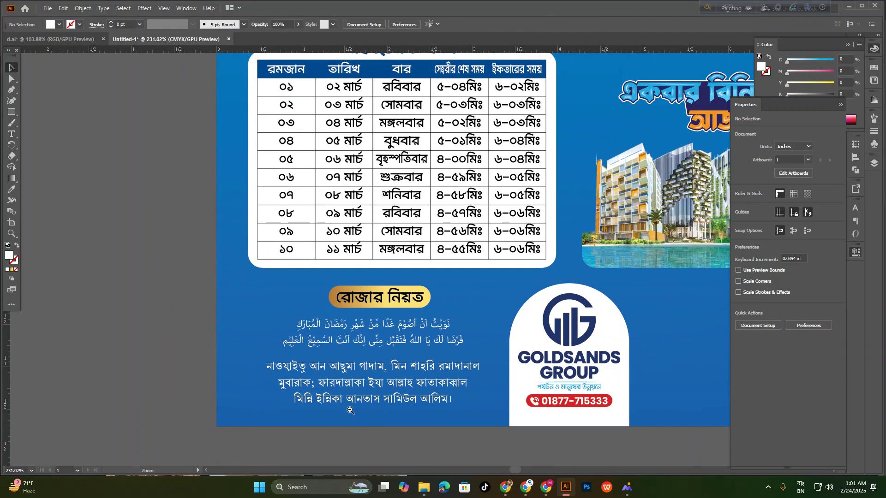
Duplicate the gold pill with its heading to the other side of the logo arch, below the buildings picture
scroll(351, 410, down, 3)
drag(262, 316, 513, 325)
click(539, 397)
Copy the "ইফতারের দোয়া" prayer text from the d.ai document and paste it under the duplicated pill on the poster
click(80, 41)
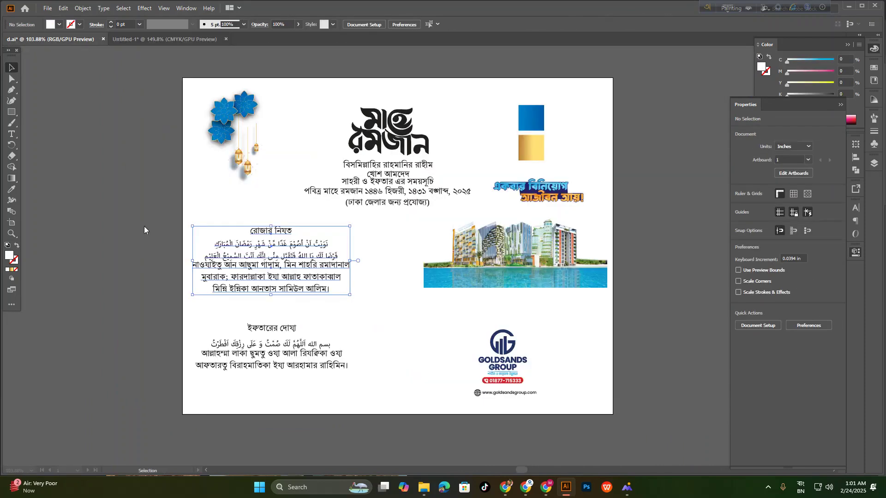
drag(233, 312, 318, 365)
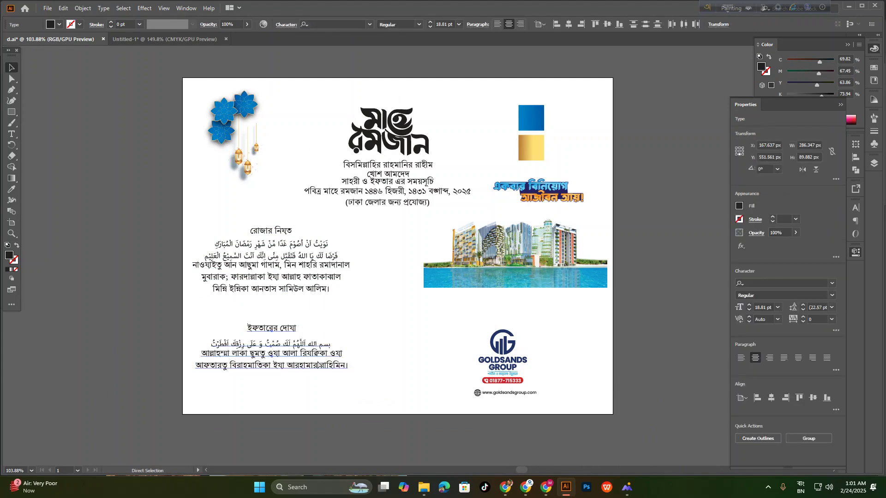
click(145, 42)
drag(517, 373, 587, 410)
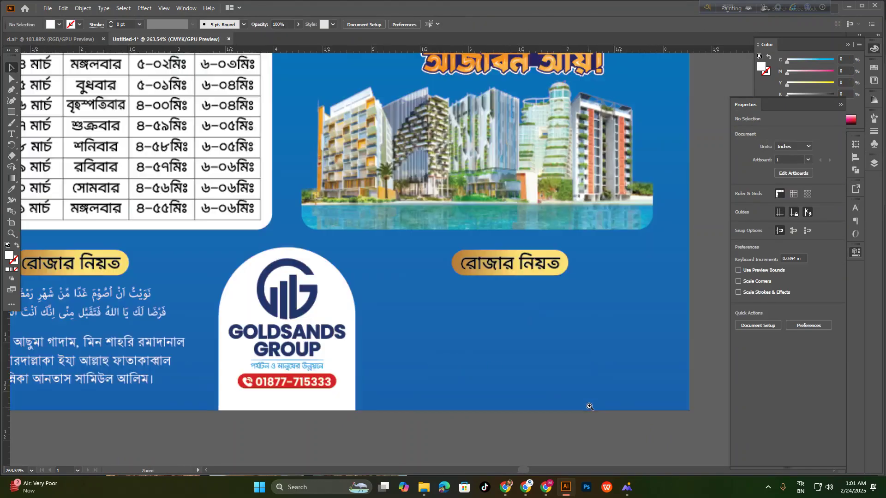
drag(539, 386, 489, 382)
key(ctrl+v)
drag(481, 296, 555, 373)
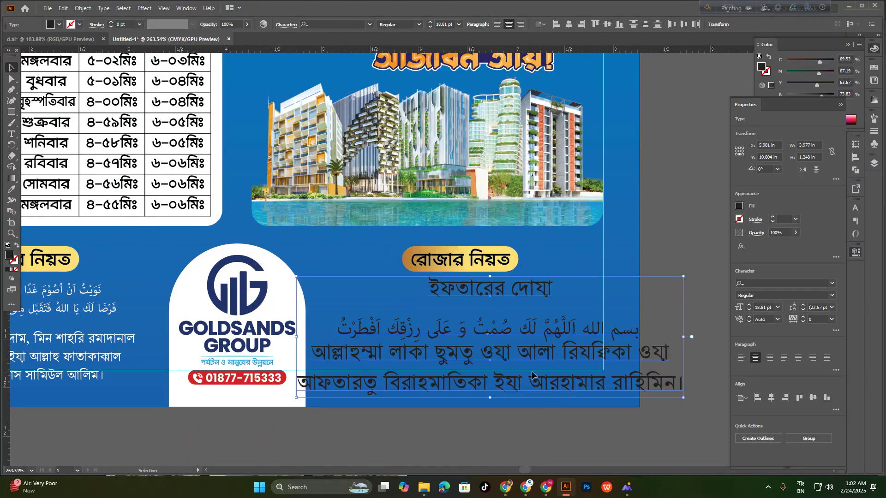
Match the pasted Iftar prayer text to the white Bengali prayer lines by sampling their style with the Eyedropper
click(15, 192)
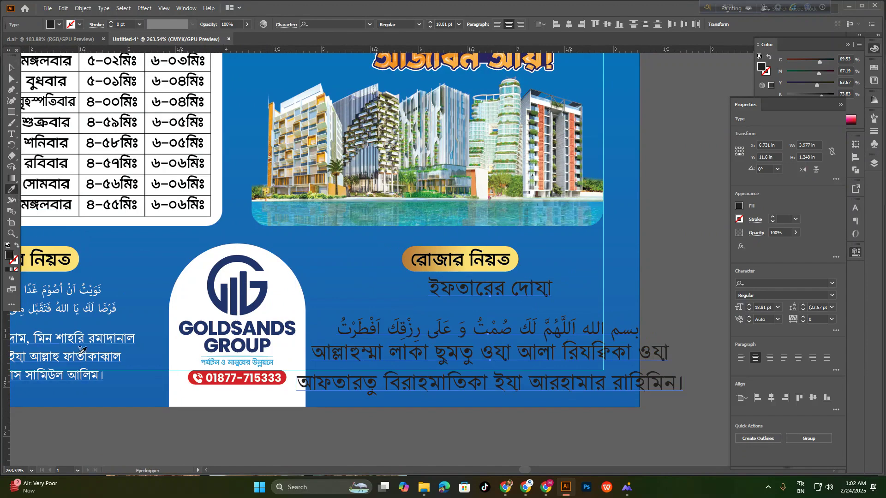
click(85, 338)
click(12, 68)
click(375, 309)
scroll(468, 307, up, 1)
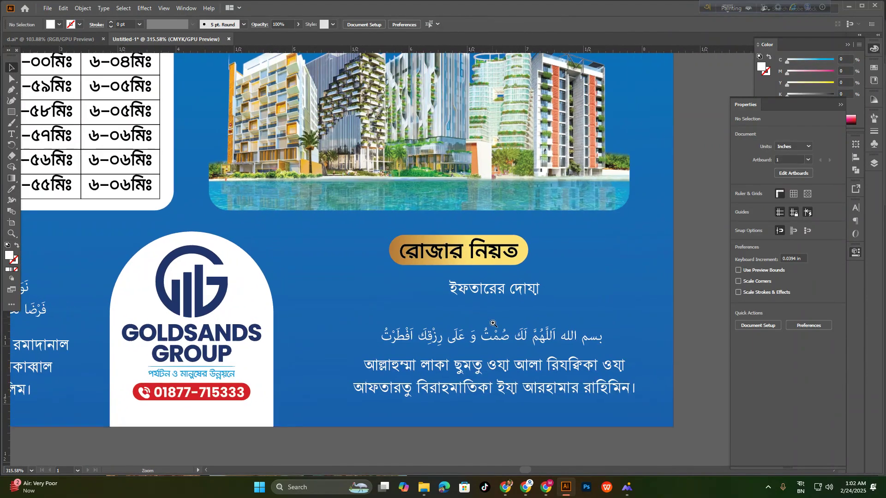
Replace the duplicated heading's text with "ইফতারের দোয়া" and widen its gold pill evenly to about 1.33 in
click(496, 295)
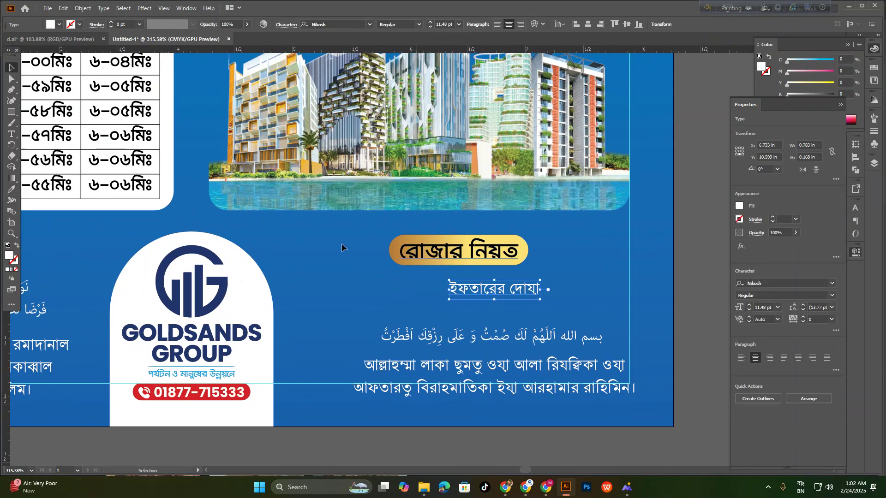
click(457, 256)
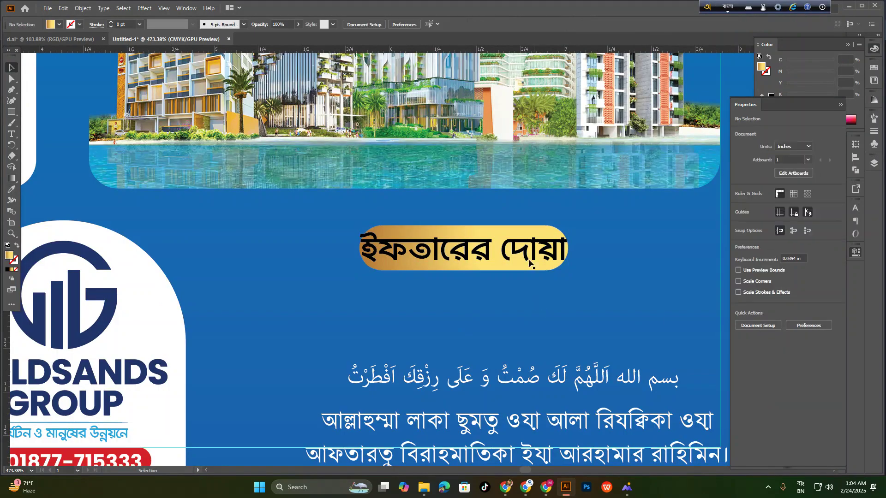
click(530, 262)
click(566, 251)
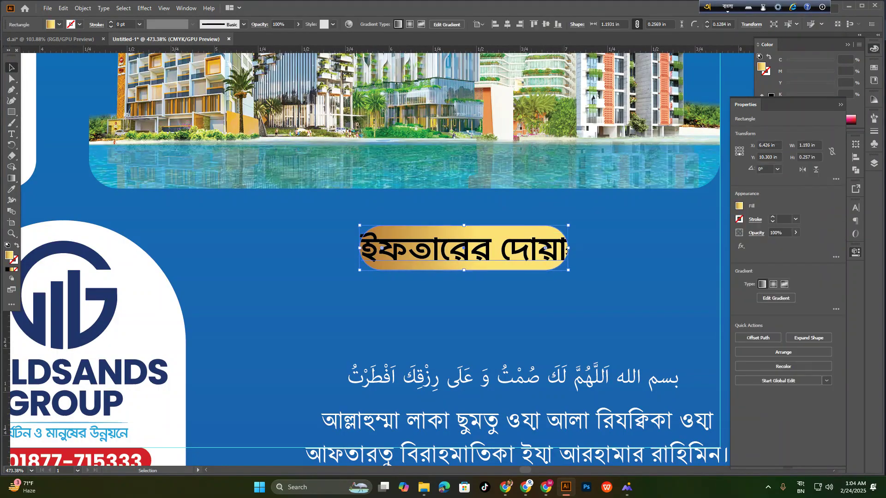
drag(570, 250, 581, 251)
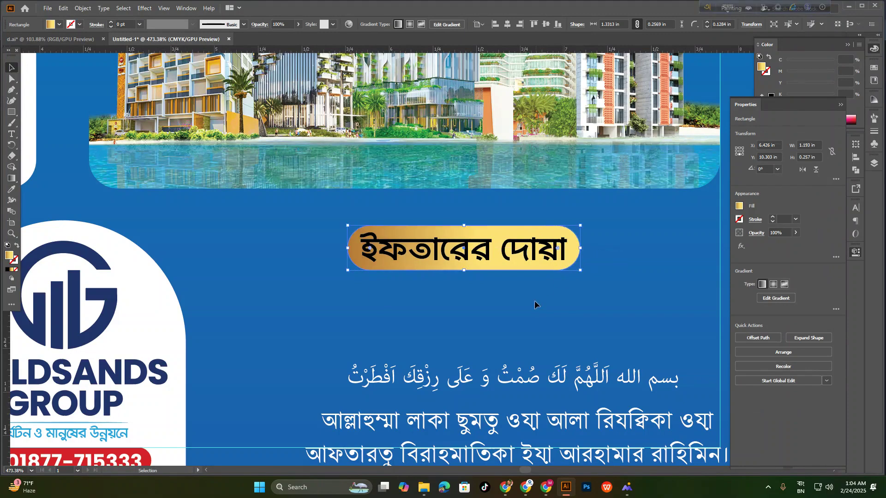
click(519, 285)
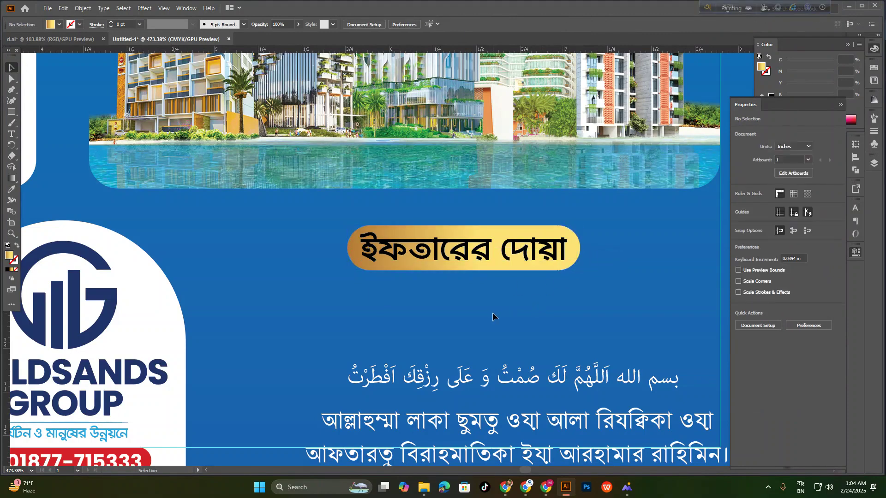
Raise the Arabic line and the Bengali lines of the Iftar prayer to sit close beneath their heading pill
scroll(507, 295, down, 3)
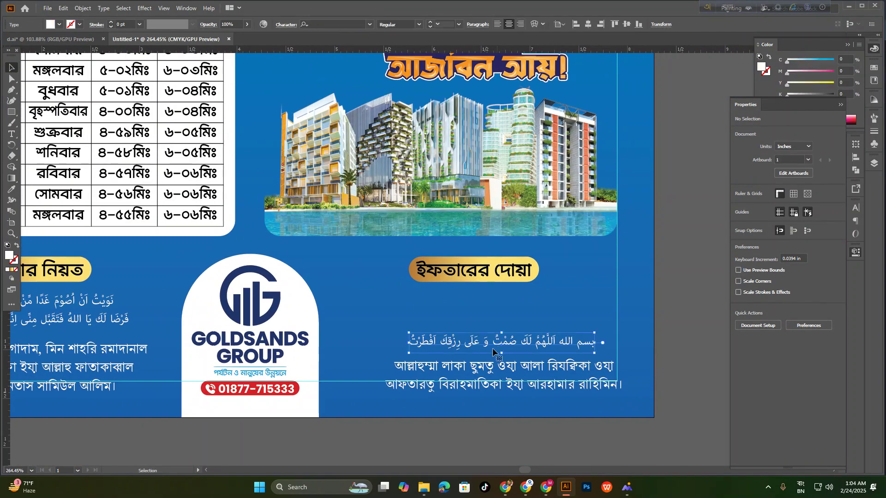
drag(494, 358, 533, 303)
click(483, 383)
Align the Iftar heading, its pill and the prayer lines to a common horizontal centre
drag(522, 370, 483, 275)
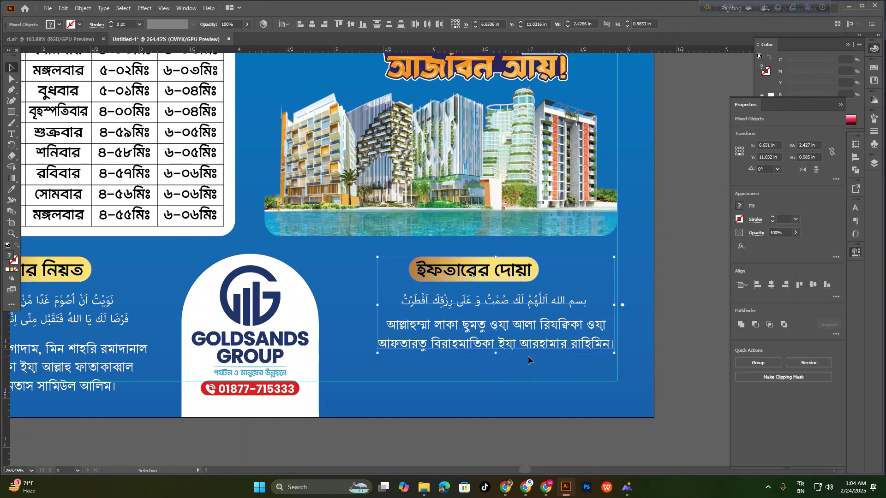
click(312, 24)
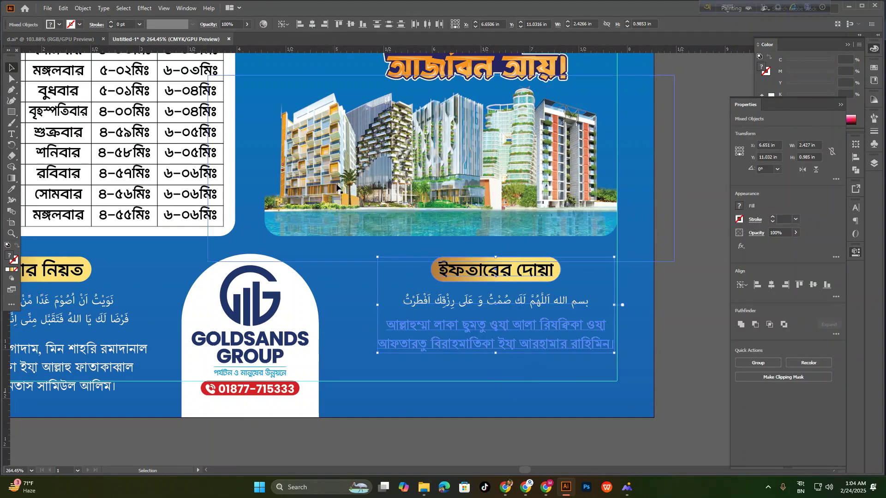
click(346, 271)
Copy the website line together with its globe icon from the d.ai document
scroll(403, 332, down, 3)
drag(407, 359, 502, 374)
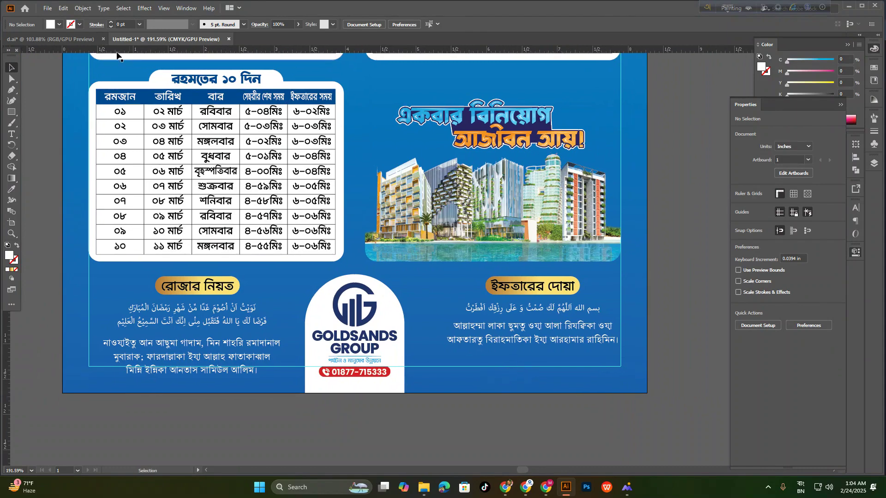
drag(572, 358, 535, 349)
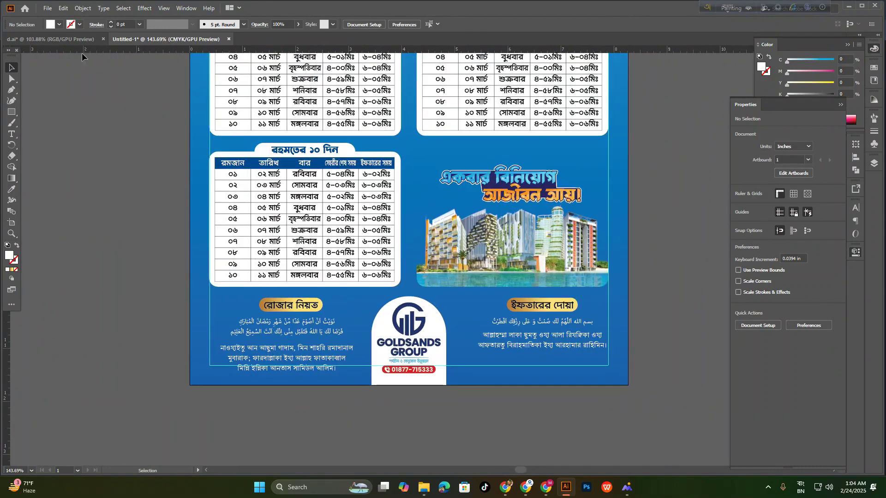
click(78, 41)
click(396, 291)
drag(513, 403, 636, 423)
drag(492, 401, 434, 371)
key(a)
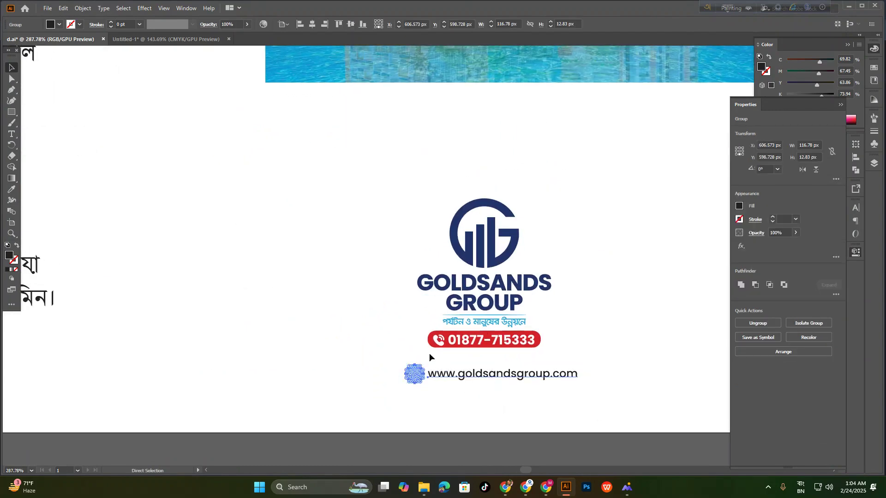
Paste the website line into the poster beneath the Iftar prayer text and recolour it and its globe icon white
click(138, 39)
scroll(472, 342, up, 6)
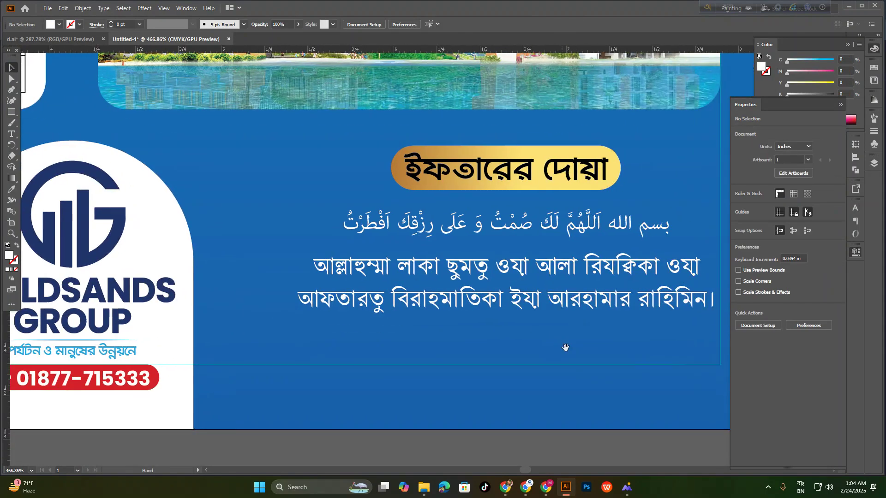
key(ctrl+v)
drag(491, 258, 507, 352)
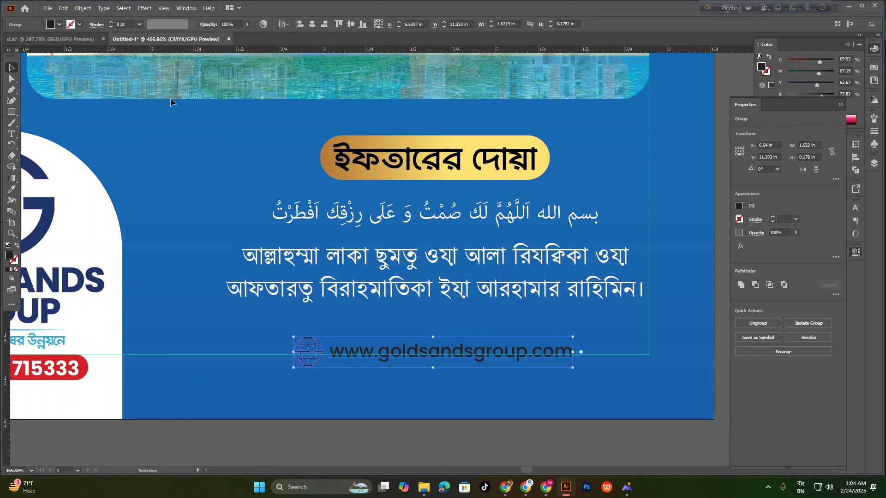
click(59, 26)
click(19, 41)
click(416, 383)
drag(415, 383, 505, 397)
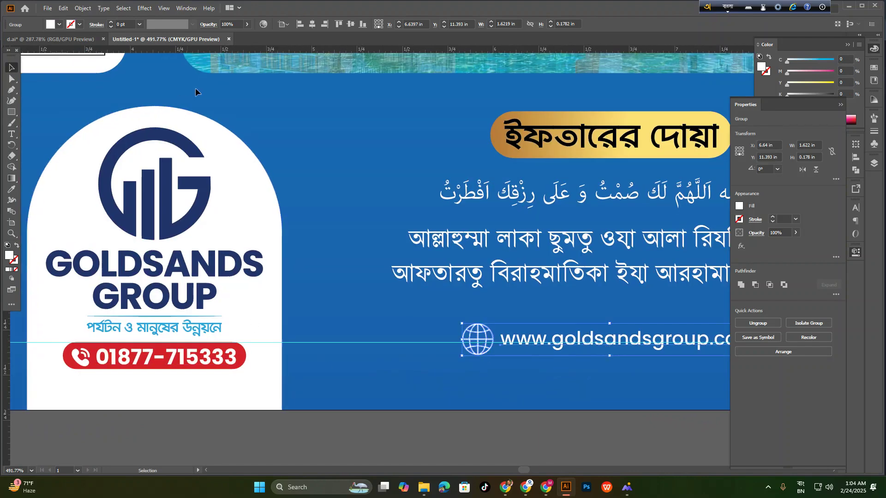
Add a horizontal guide at the lower edge of the red phone pill and lower the website line to it
drag(247, 48, 228, 367)
drag(516, 406, 304, 392)
click(218, 304)
drag(390, 329, 390, 343)
click(404, 398)
Lower the Bengali and Arabic lines of the Iftar prayer slightly to even out the spacing between heading and website line
drag(426, 370, 294, 372)
mouse_move(423, 309)
mouse_down()
mouse_move(492, 310)
mouse_move(419, 318)
mouse_up()
drag(422, 275, 421, 278)
click(419, 294)
Compare the whole poster with the source content in d.ai and check the timetable cards
drag(417, 327, 331, 335)
drag(328, 337, 397, 375)
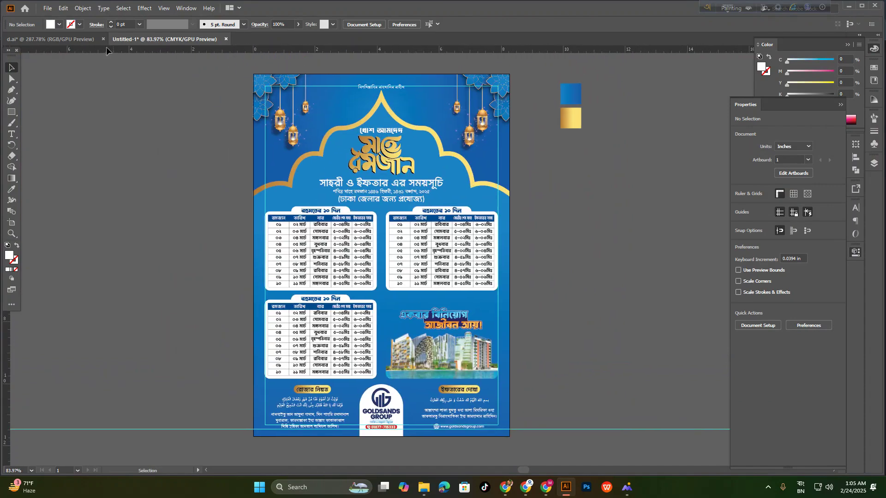
click(51, 39)
scroll(231, 234, down, 5)
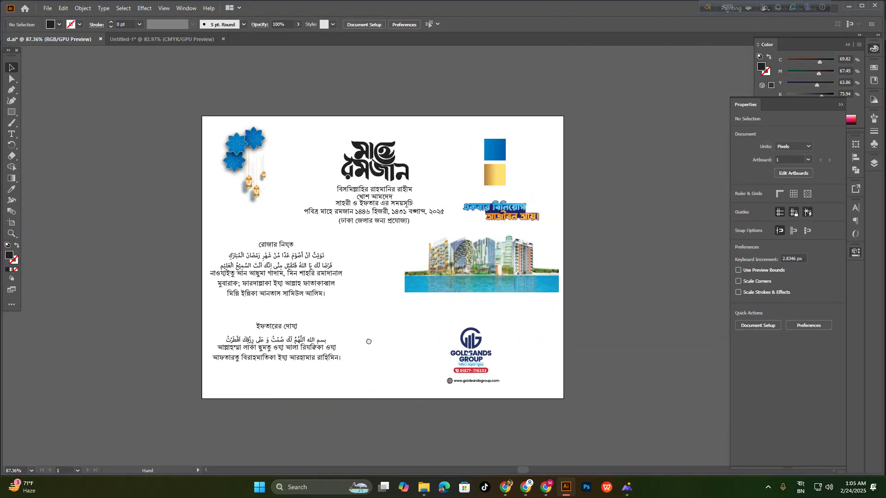
click(162, 42)
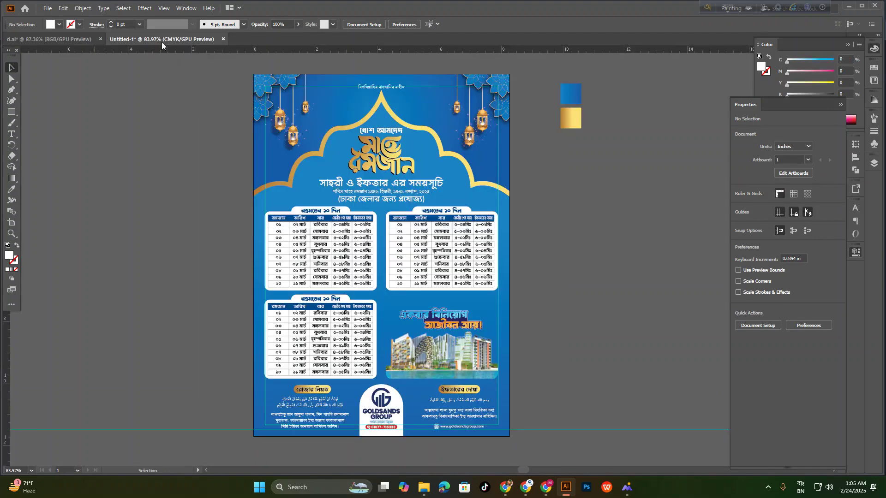
ctrl+click(554, 325)
ctrl+drag(485, 299, 463, 275)
drag(463, 274, 525, 307)
ctrl+drag(347, 266, 390, 266)
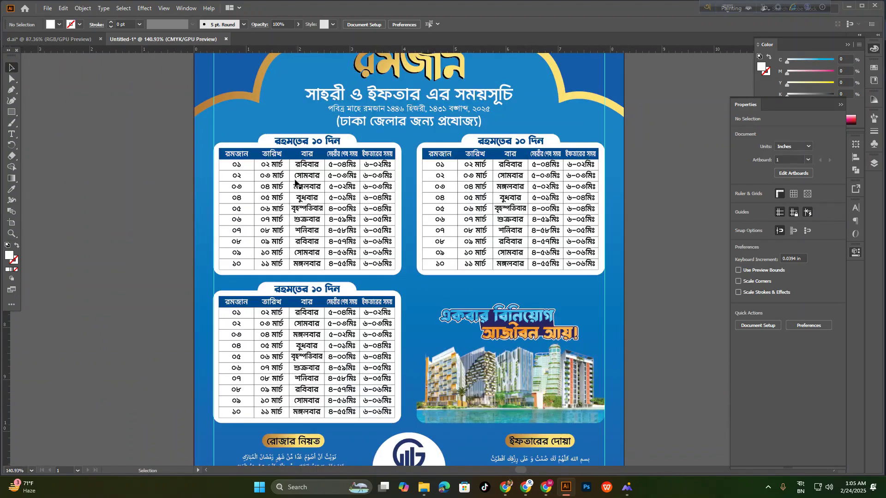
Replace the first word of the upper-right timetable card's heading so it reads "মাগফেরাতের ১০ দিন"
ctrl+click(360, 202)
ctrl+drag(441, 197, 492, 251)
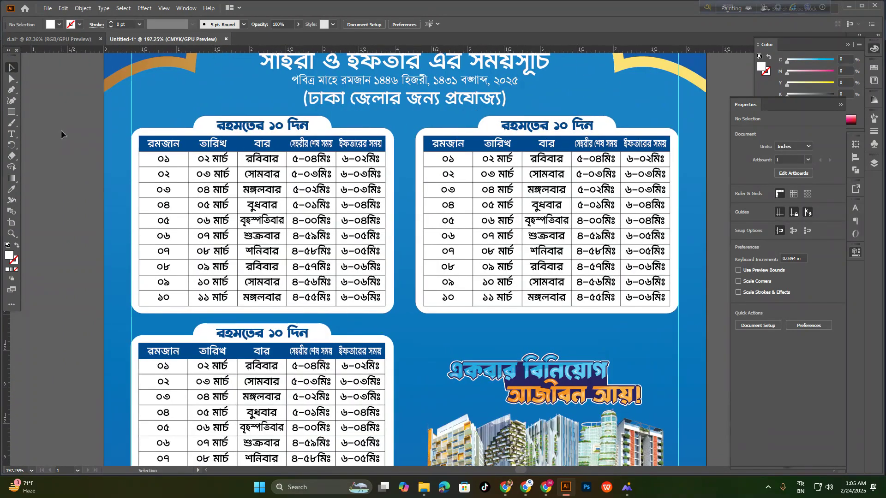
click(14, 136)
drag(549, 127, 459, 129)
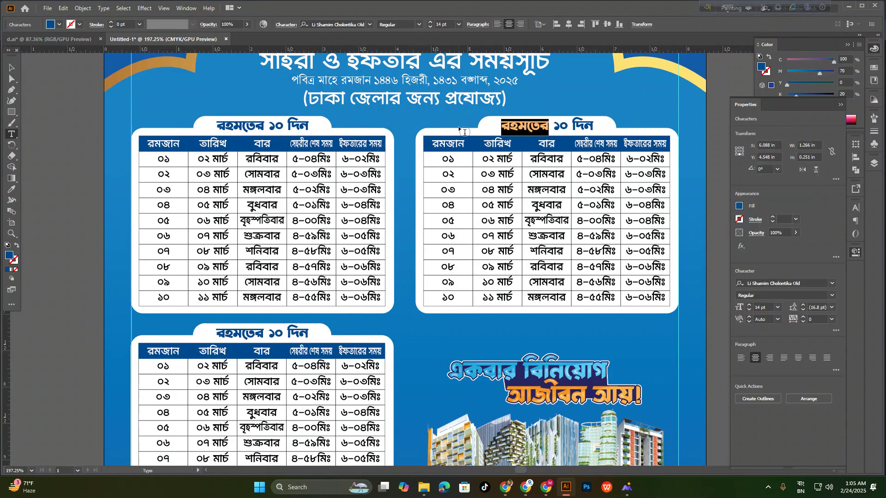
text(magferater)
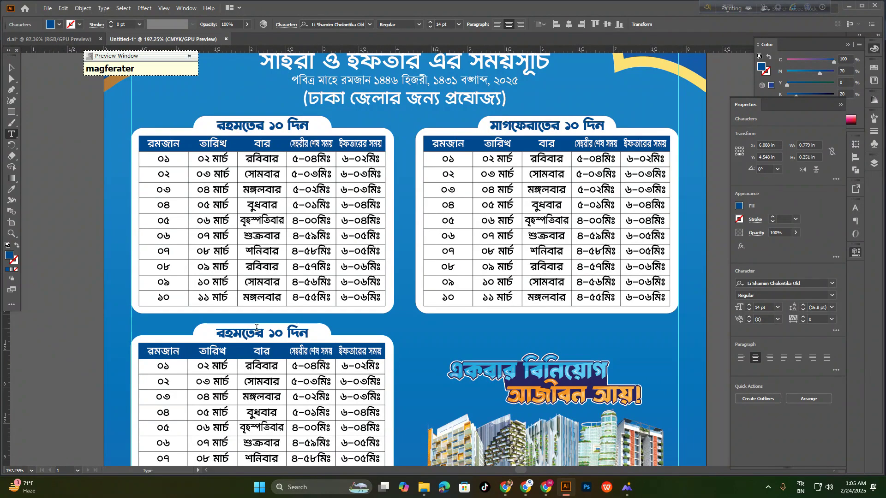
Replace the first word of the lower timetable card's heading so it reads "নাজাতের ১০ দিন"
double_click(262, 330)
text(najater)
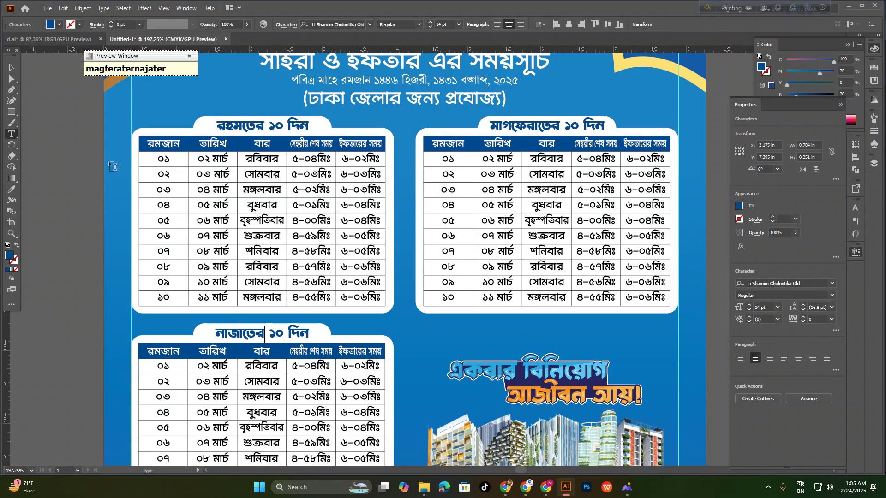
click(12, 68)
click(119, 217)
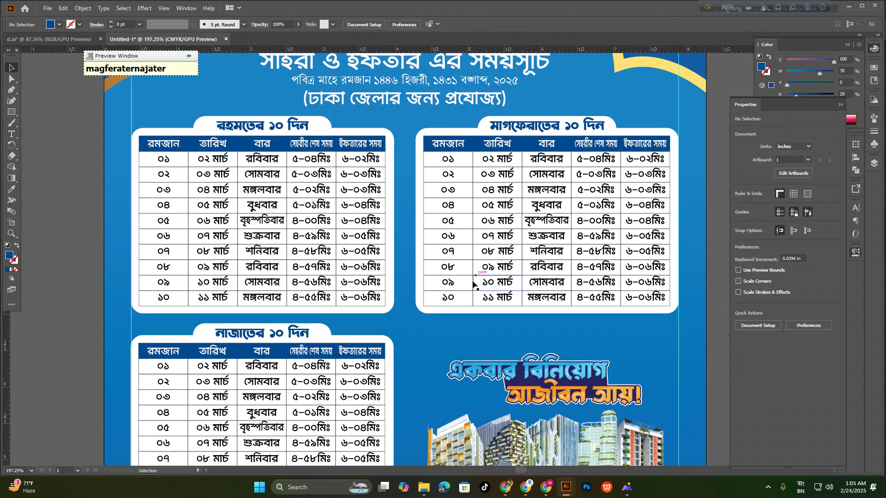
Review the poster from the three timetable cards and the full layout up to the title artwork
key(space)
drag(438, 346, 431, 297)
scroll(431, 297, down, 1)
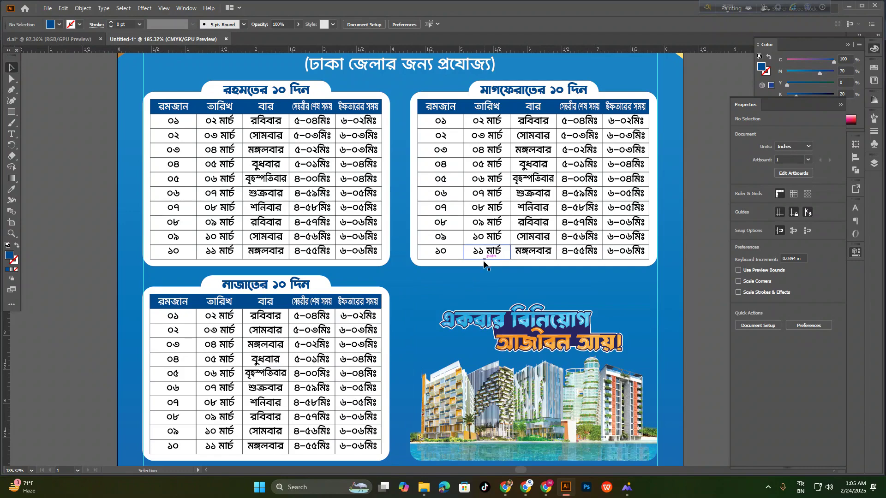
key(ctrl+space)
drag(561, 275, 459, 265)
key(space)
drag(564, 310, 502, 338)
key(ctrl+space)
drag(580, 337, 569, 328)
key(space)
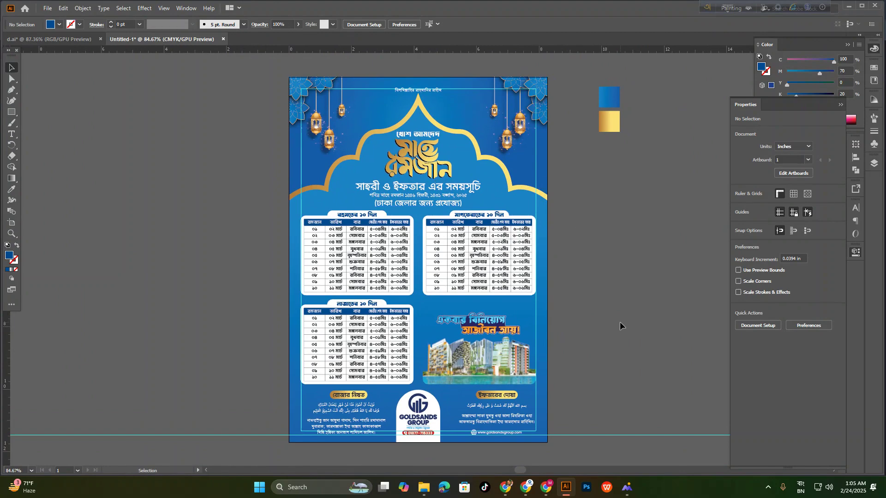
drag(405, 154, 444, 161)
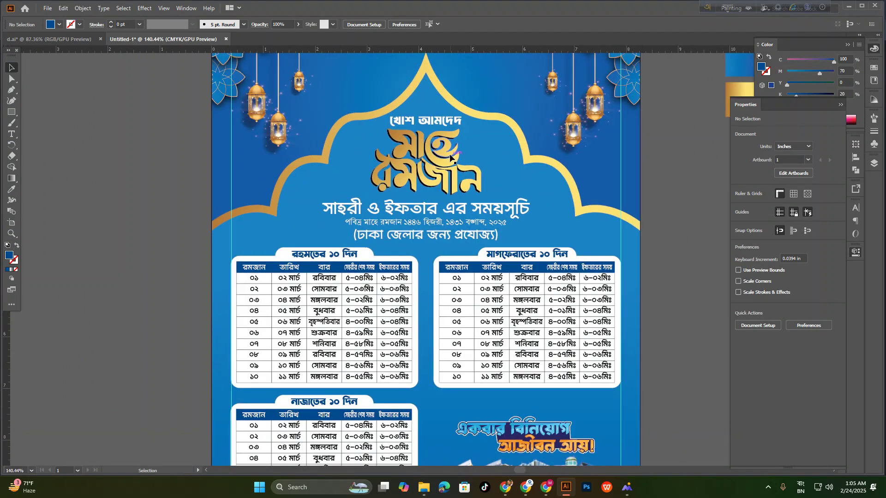